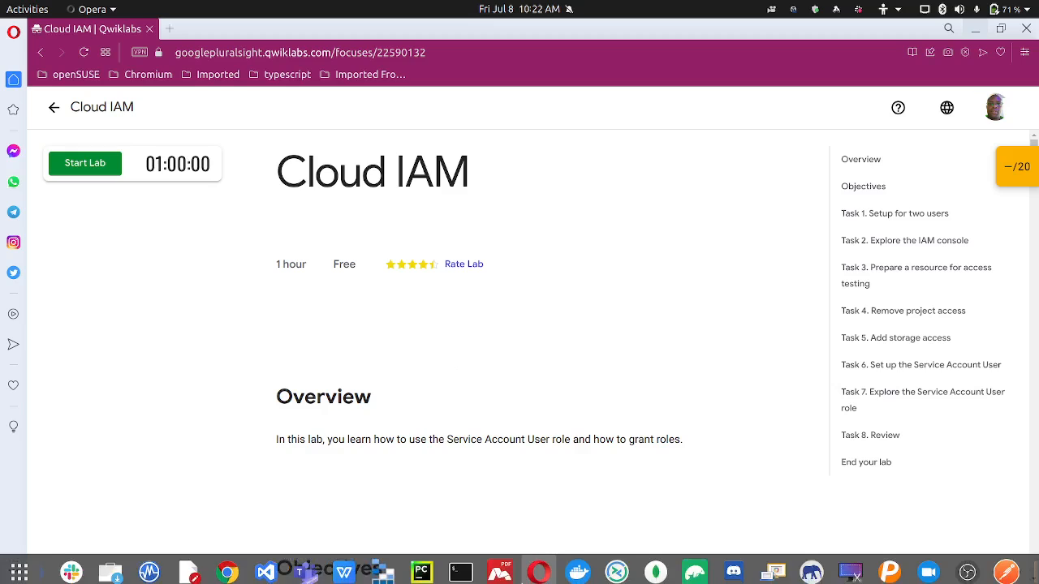
Start the Qwiklabs Cloud IAM lab to get two usernames, a password and a project ID
{"action": "left_click", "coordinate": [536, 573]}
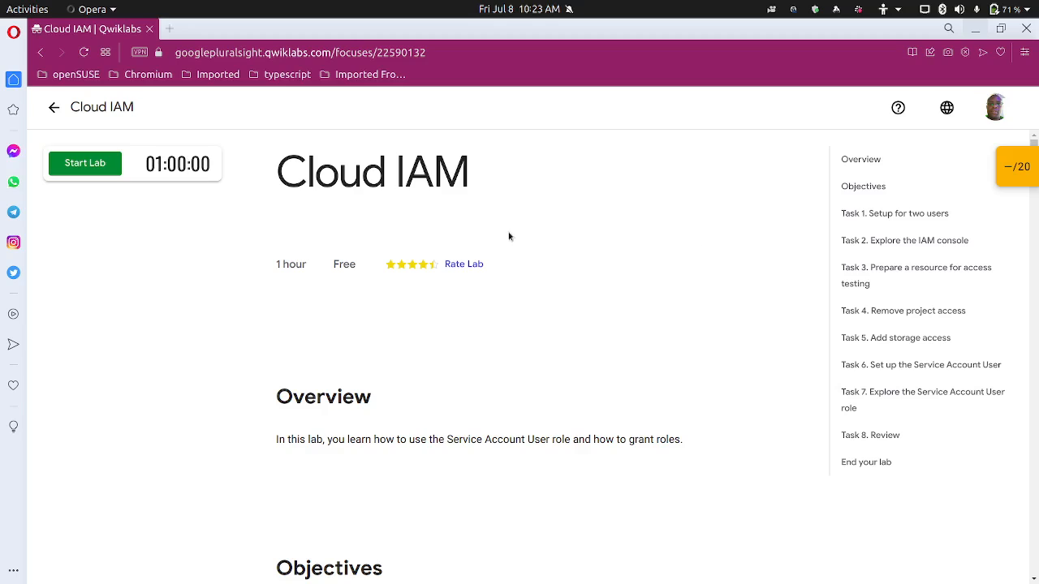
{"action": "left_click", "coordinate": [85, 165]}
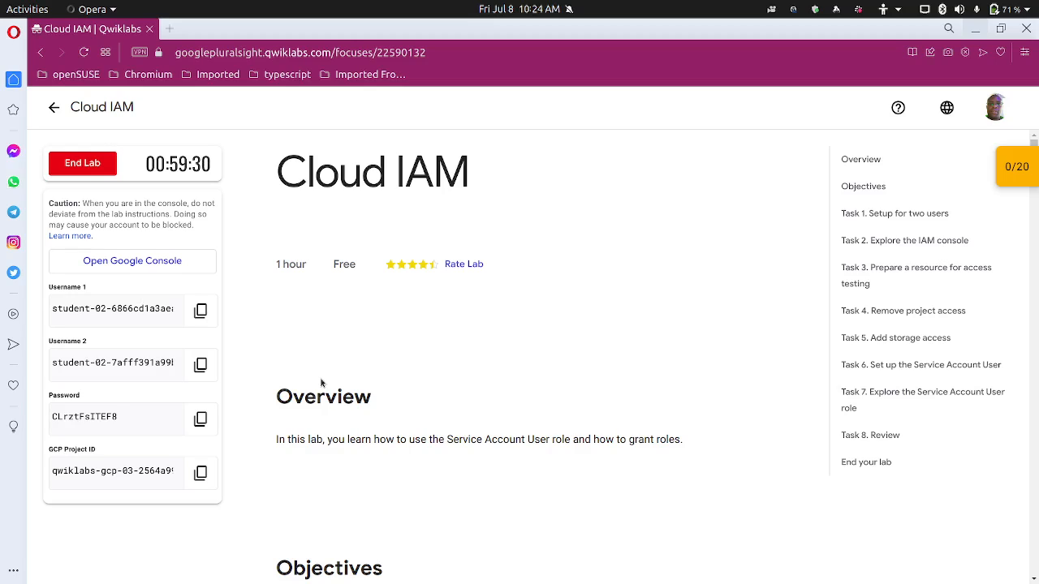
Open the Google Cloud console sign-in and enter the first lab username
{"action": "left_click", "coordinate": [173, 267]}
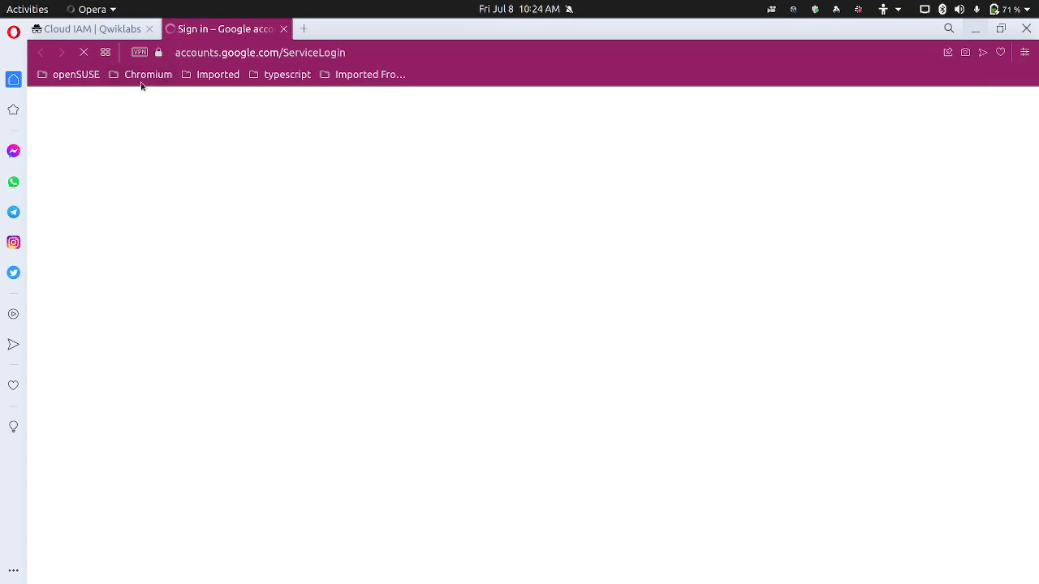
{"action": "left_click", "coordinate": [132, 32]}
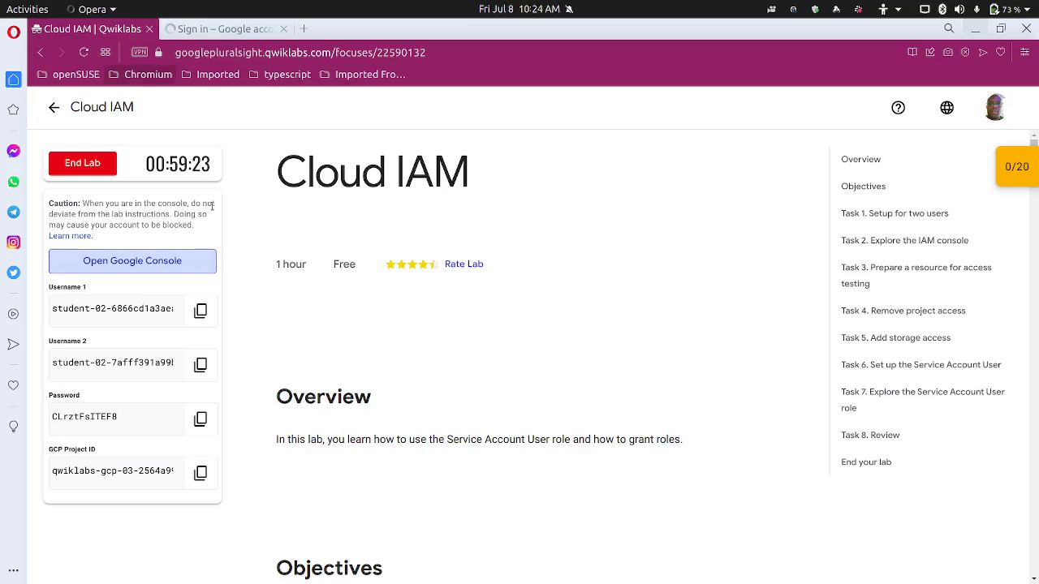
{"action": "left_click", "coordinate": [199, 311]}
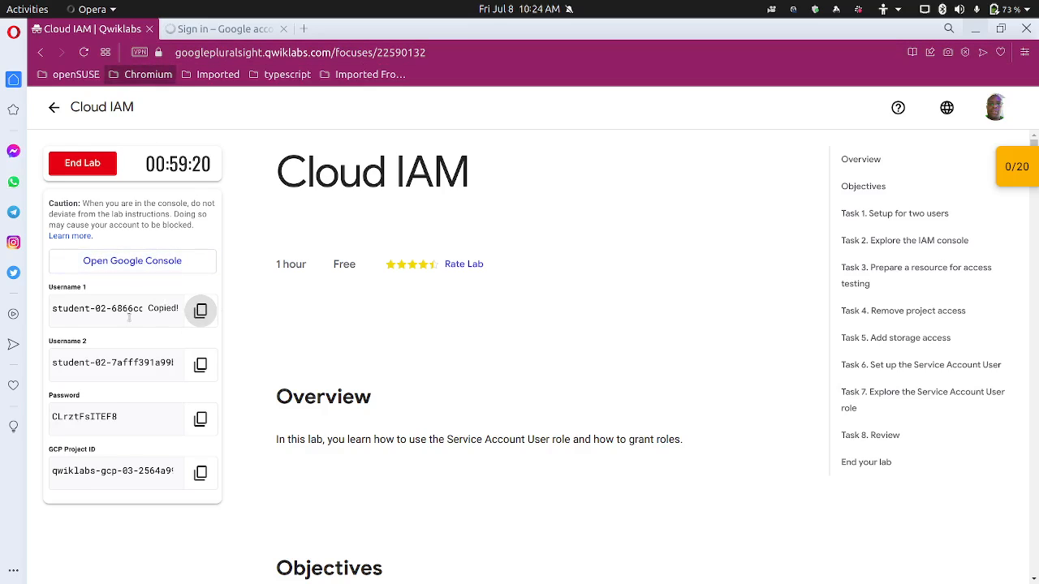
{"action": "left_click", "coordinate": [251, 29]}
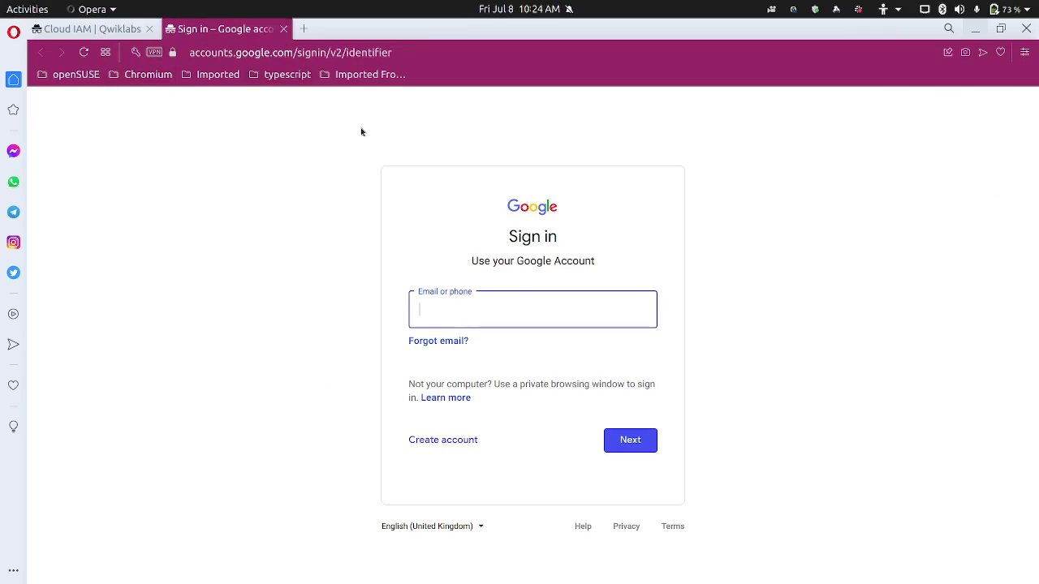
{"action": "key", "text": "ctrl+v"}
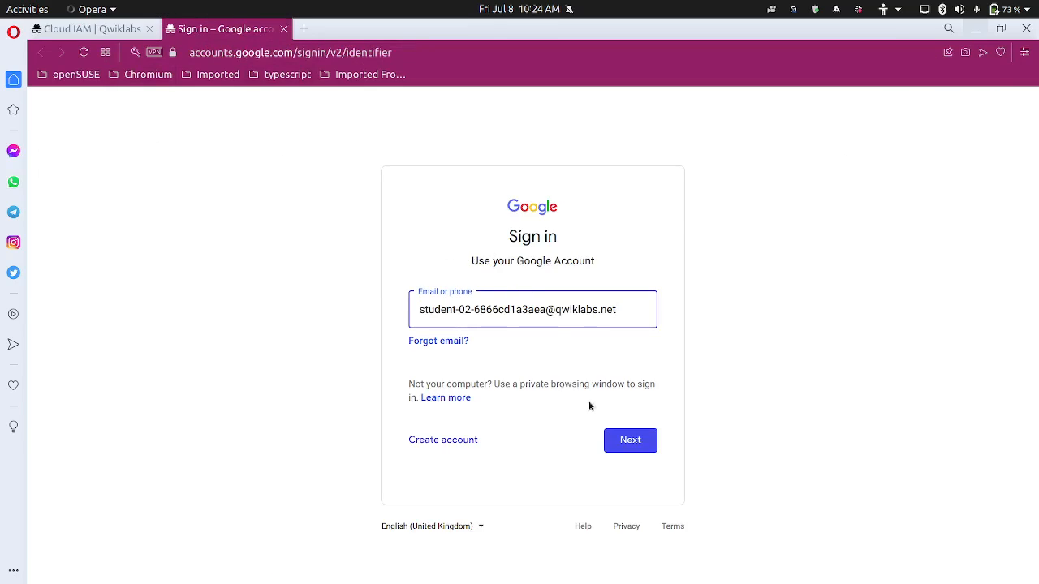
{"action": "left_click", "coordinate": [622, 438]}
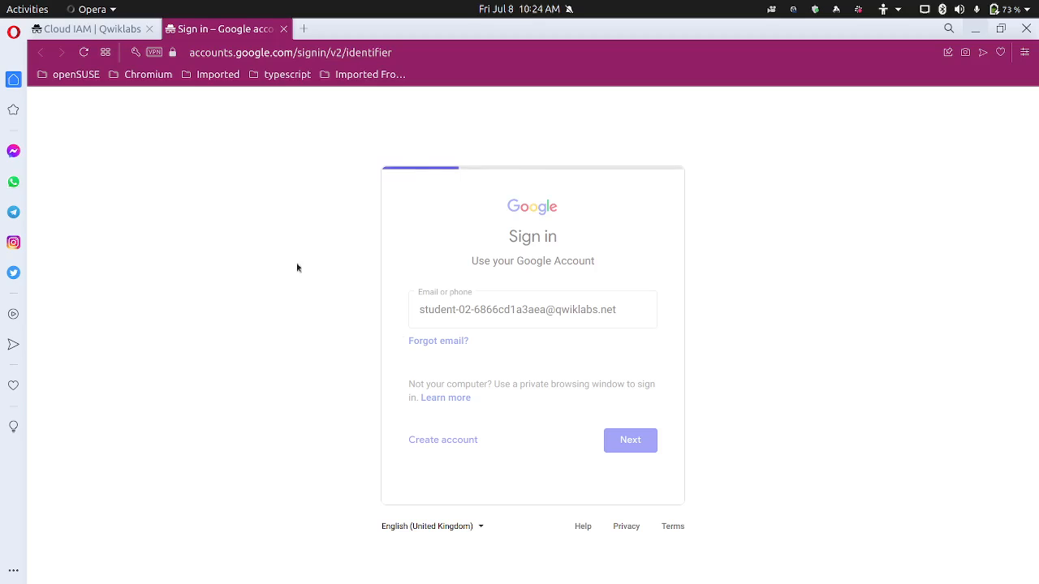
Enter the lab password, then accept the account and Google Cloud terms
{"action": "left_click", "coordinate": [122, 29]}
{"action": "left_click", "coordinate": [200, 418]}
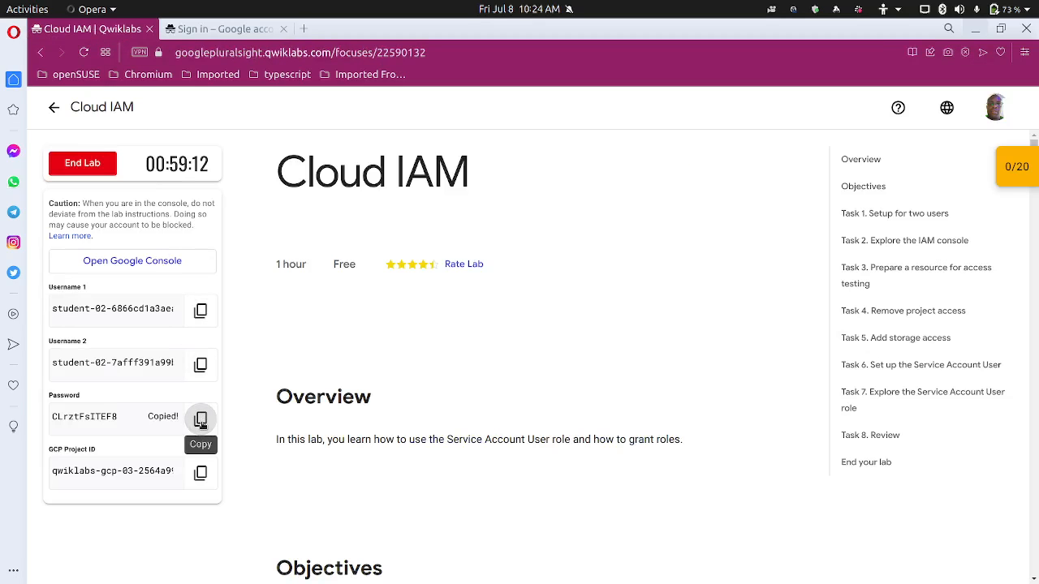
{"action": "left_click", "coordinate": [218, 29]}
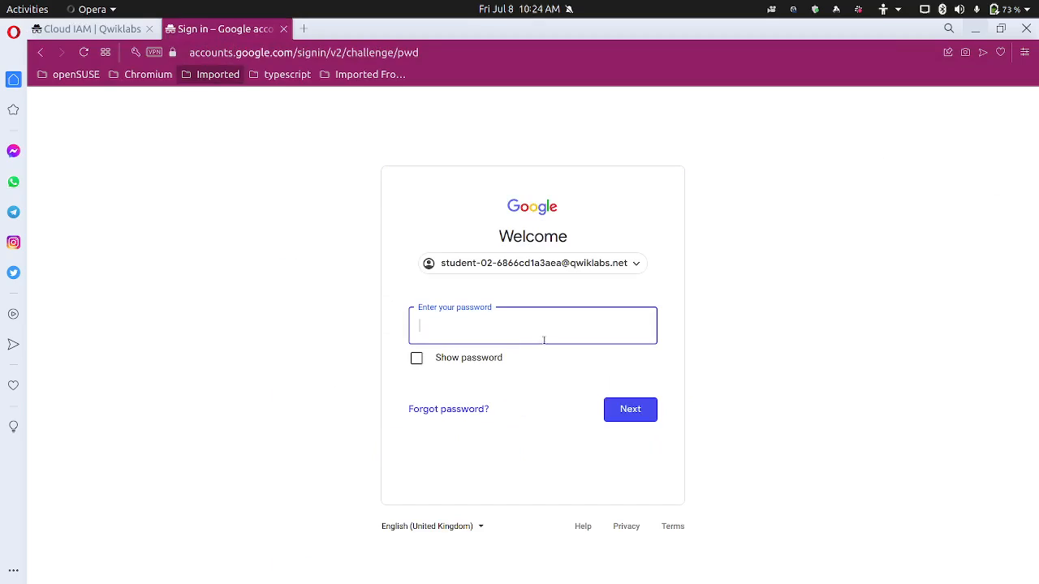
{"action": "key", "text": "ctrl+v"}
{"action": "left_click", "coordinate": [632, 413]}
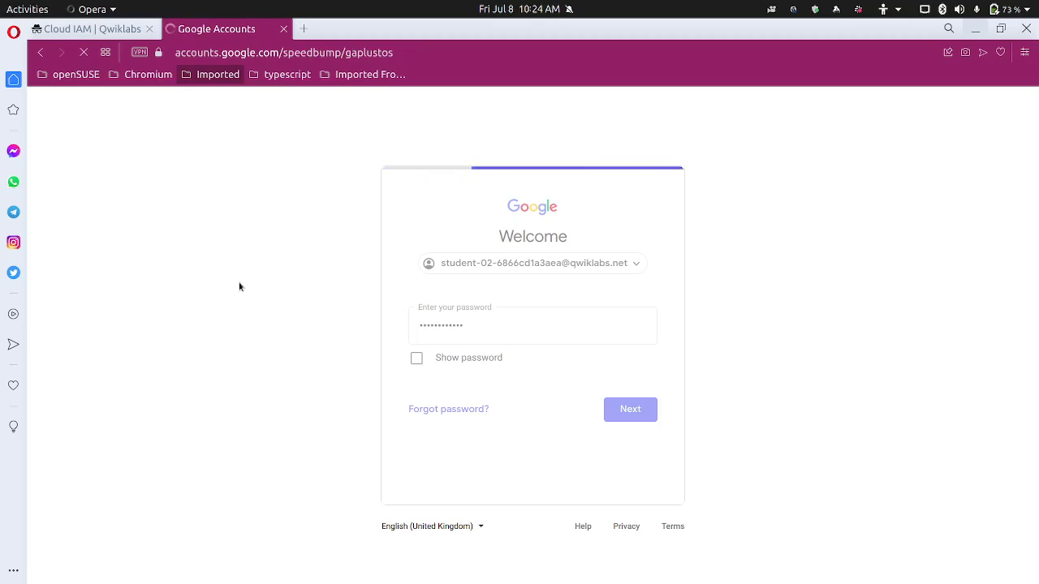
{"action": "left_click", "coordinate": [485, 456]}
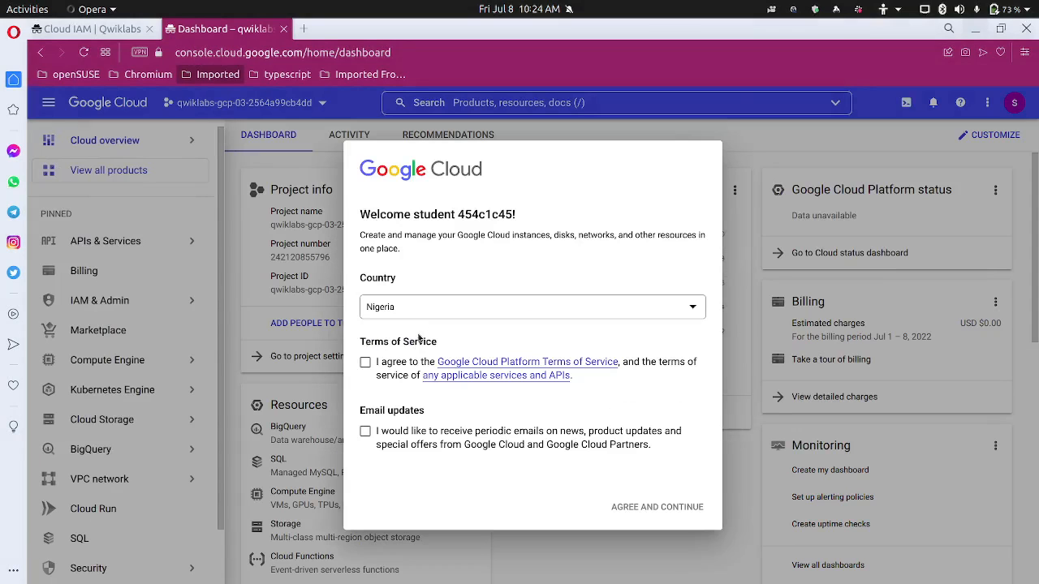
{"action": "left_click", "coordinate": [382, 362]}
Agree to the Cloud terms and close the support tip; recover from a failed add-account page
{"action": "left_click", "coordinate": [626, 505]}
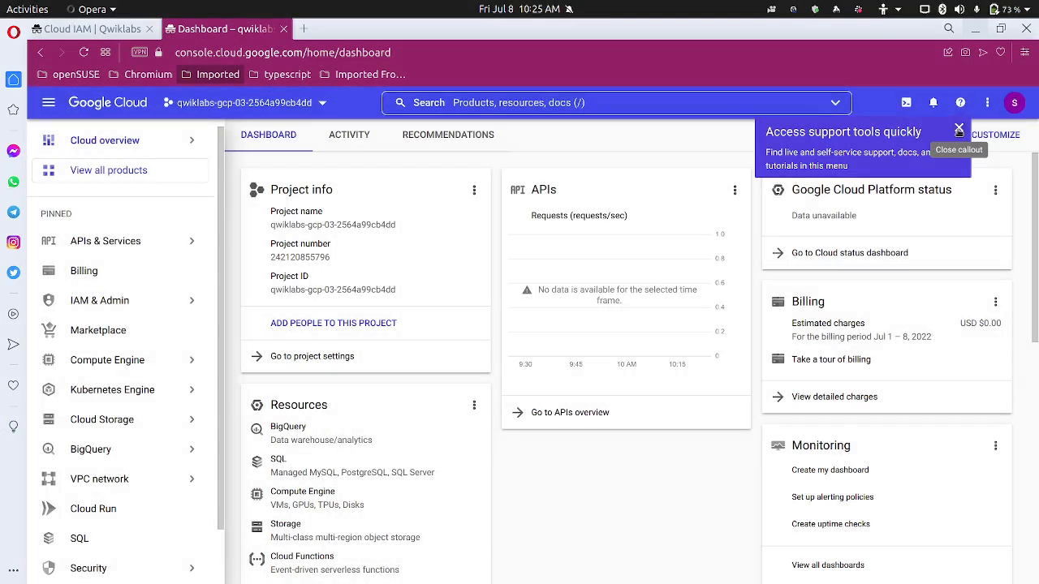
{"action": "left_click", "coordinate": [956, 129]}
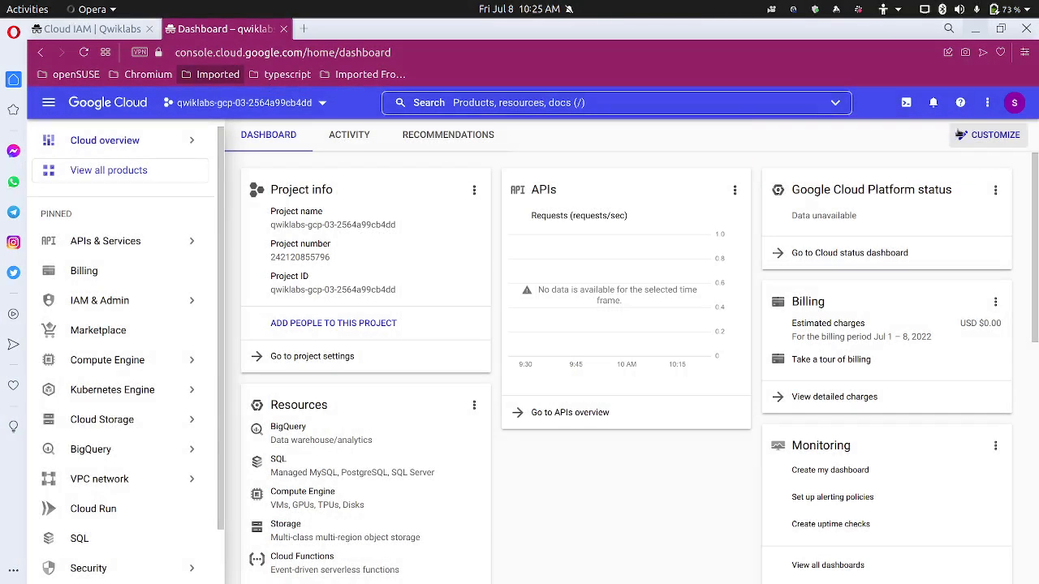
{"action": "left_click", "coordinate": [1014, 105]}
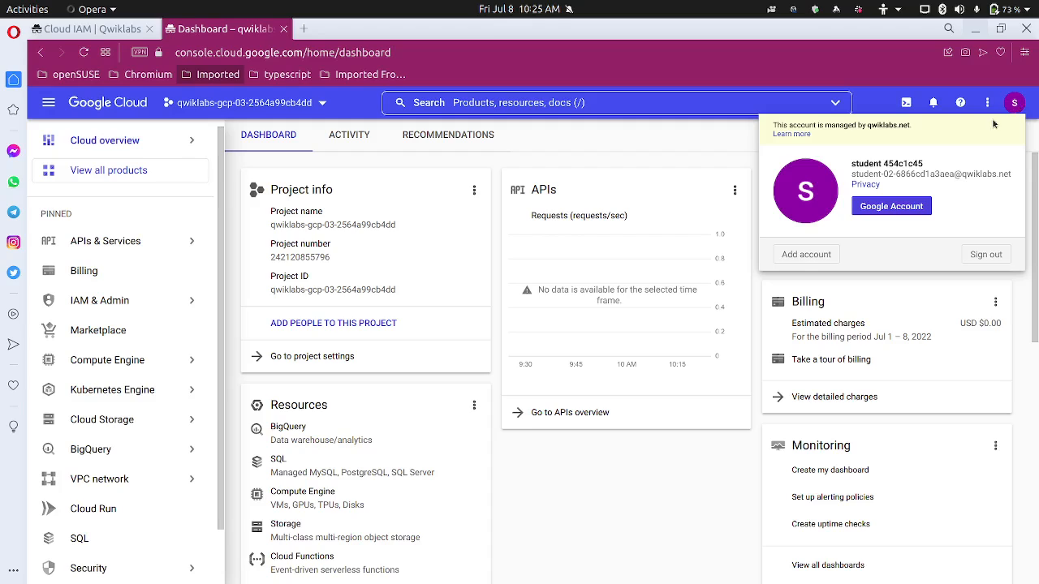
{"action": "left_click", "coordinate": [796, 254]}
{"action": "left_click", "coordinate": [42, 54]}
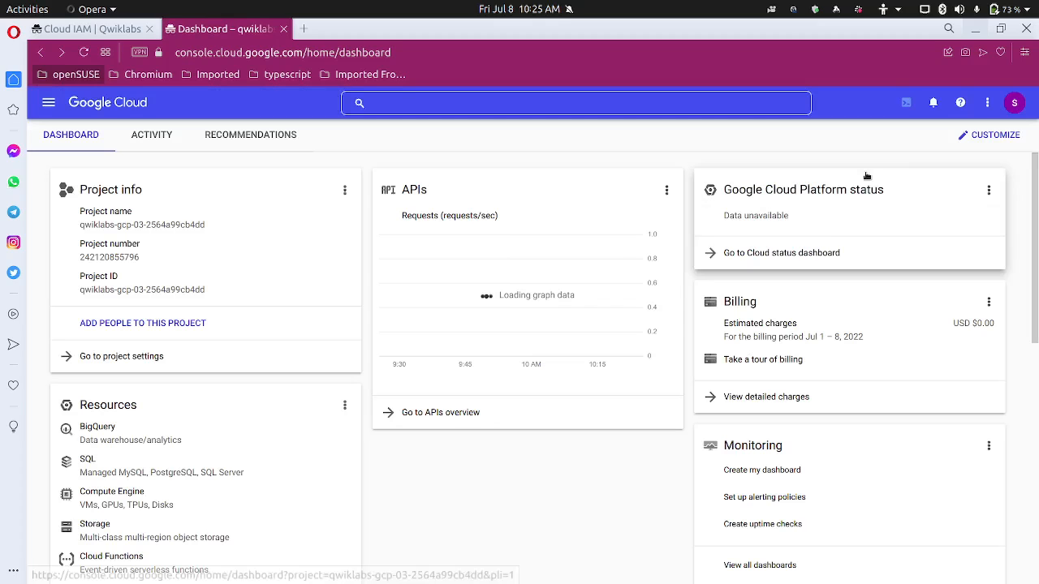
Open the Add account page from the avatar menu in a new browser tab
{"action": "left_click", "coordinate": [1012, 103]}
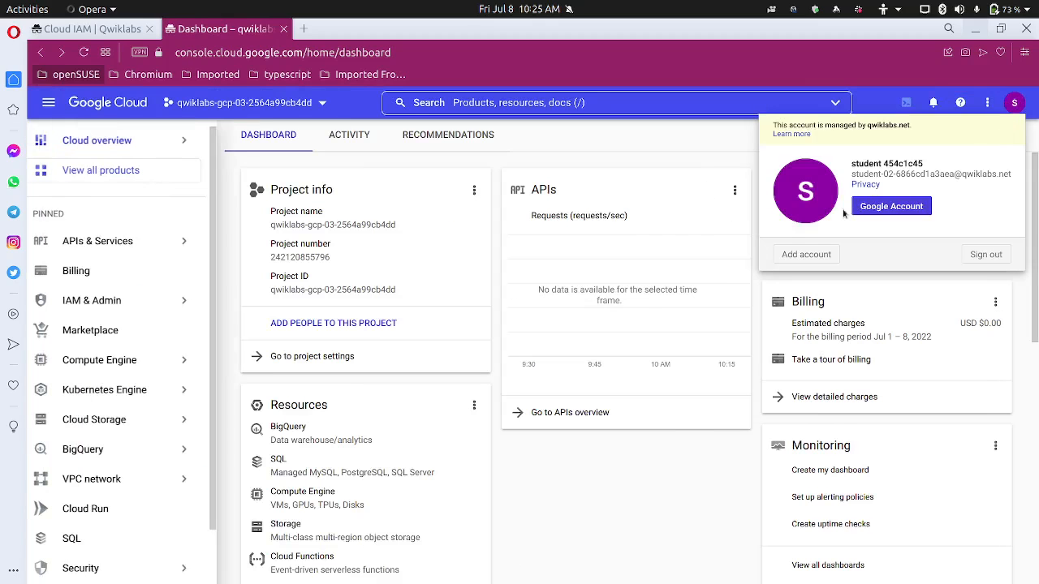
{"action": "right_click", "coordinate": [800, 252]}
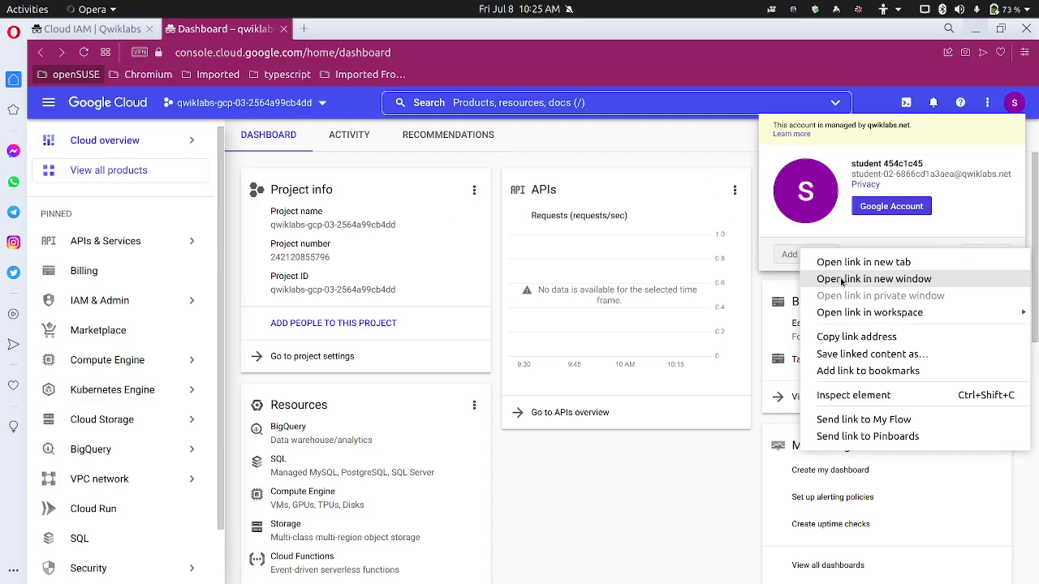
{"action": "left_click", "coordinate": [830, 262]}
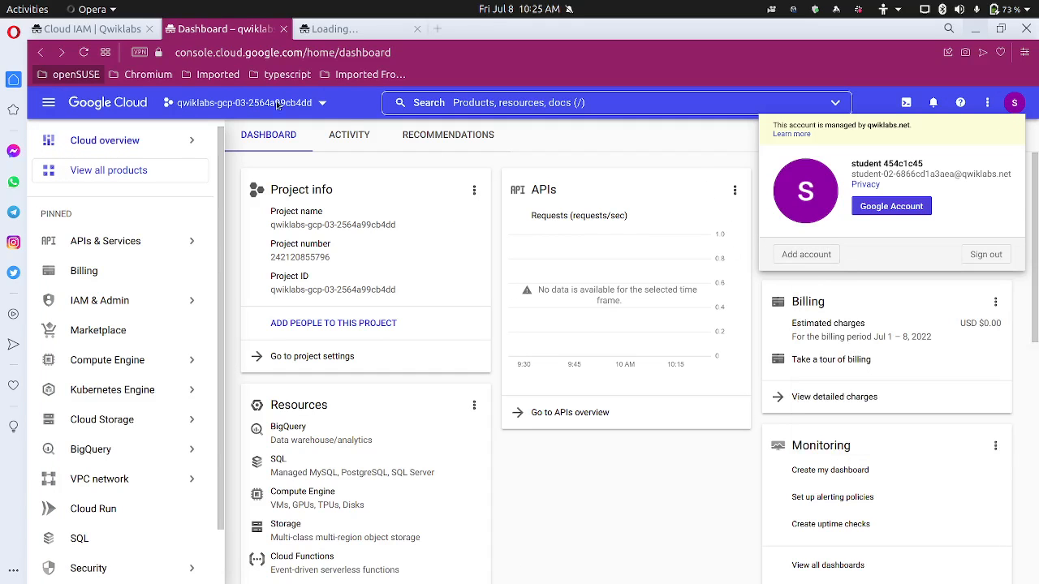
Sign in with the second lab username and the lab password in the new tab
{"action": "left_click", "coordinate": [119, 37]}
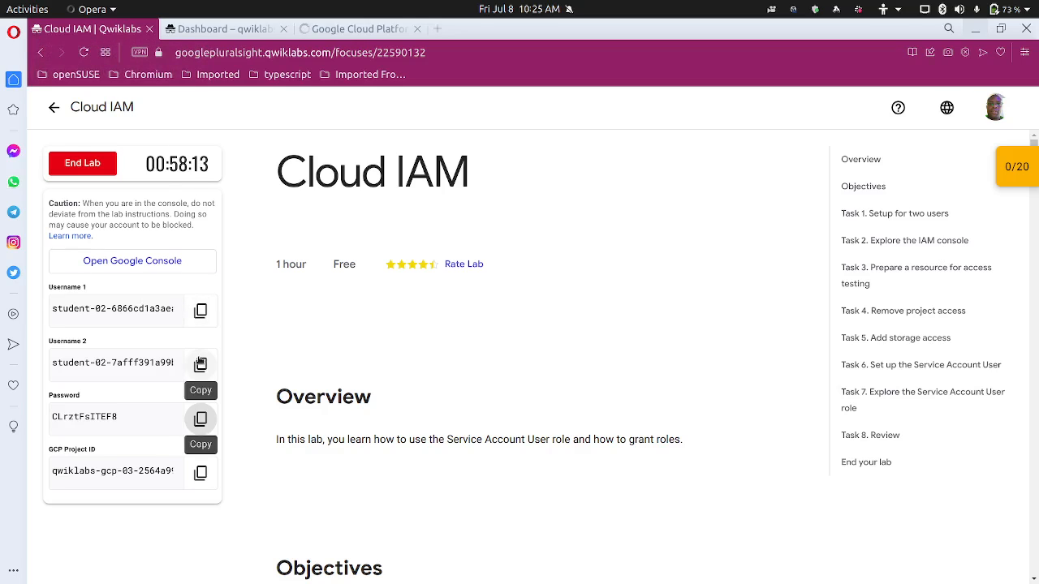
{"action": "left_click", "coordinate": [201, 365]}
{"action": "left_click", "coordinate": [307, 29]}
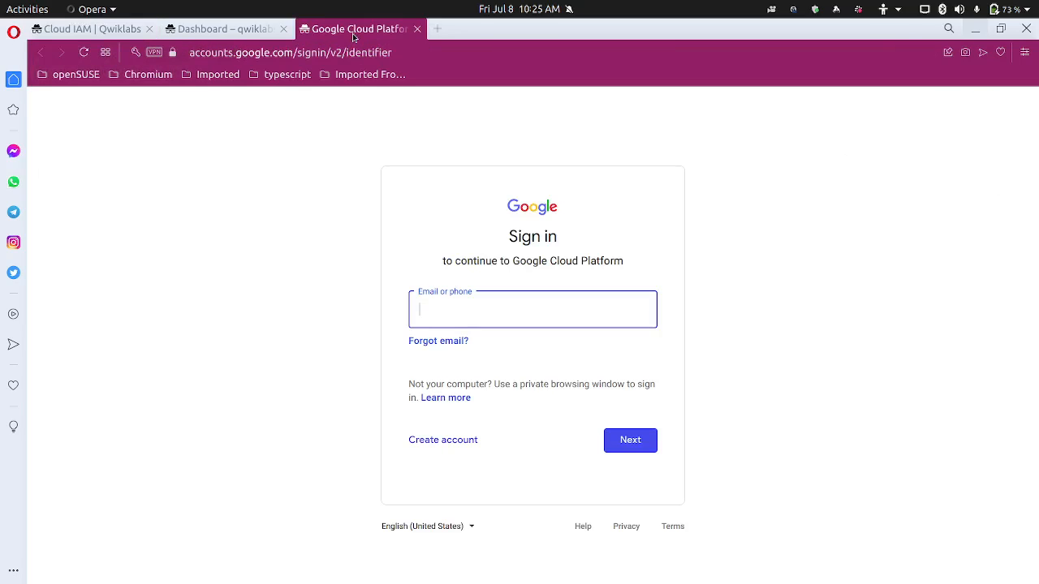
{"action": "key", "text": "ctrl+v"}
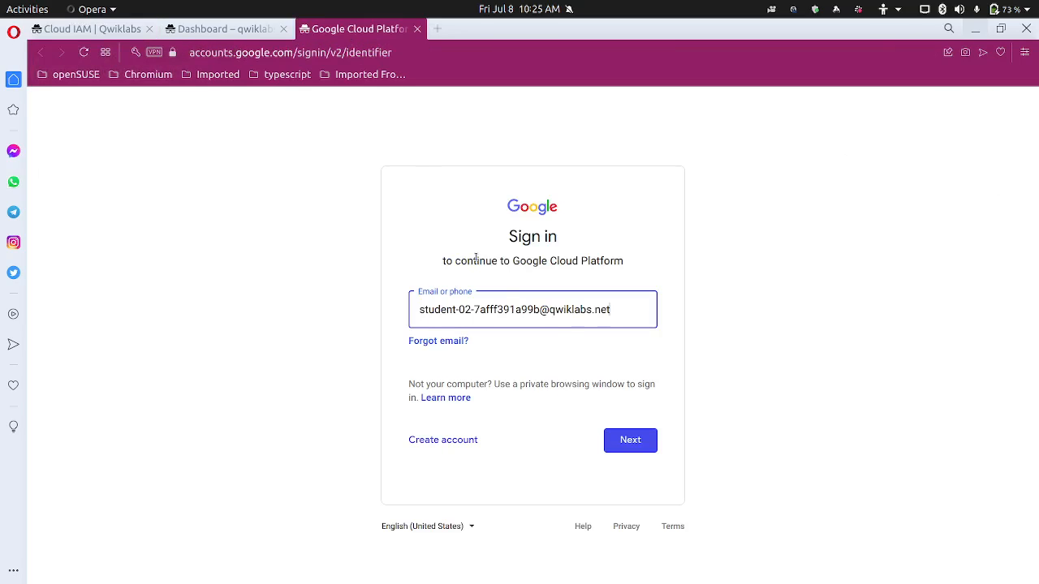
{"action": "left_click", "coordinate": [626, 439]}
{"action": "left_click", "coordinate": [92, 28]}
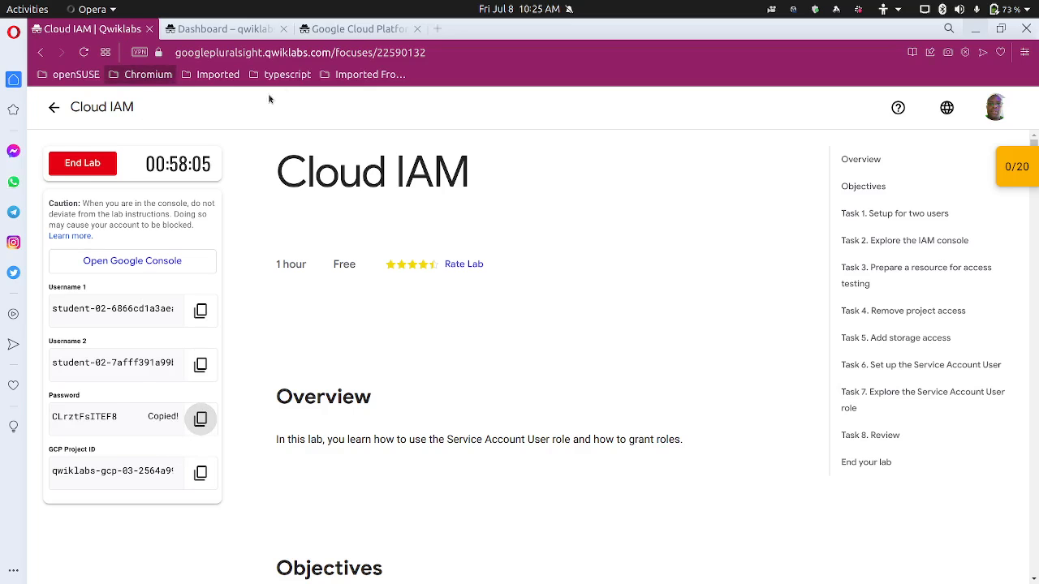
{"action": "left_click", "coordinate": [373, 28]}
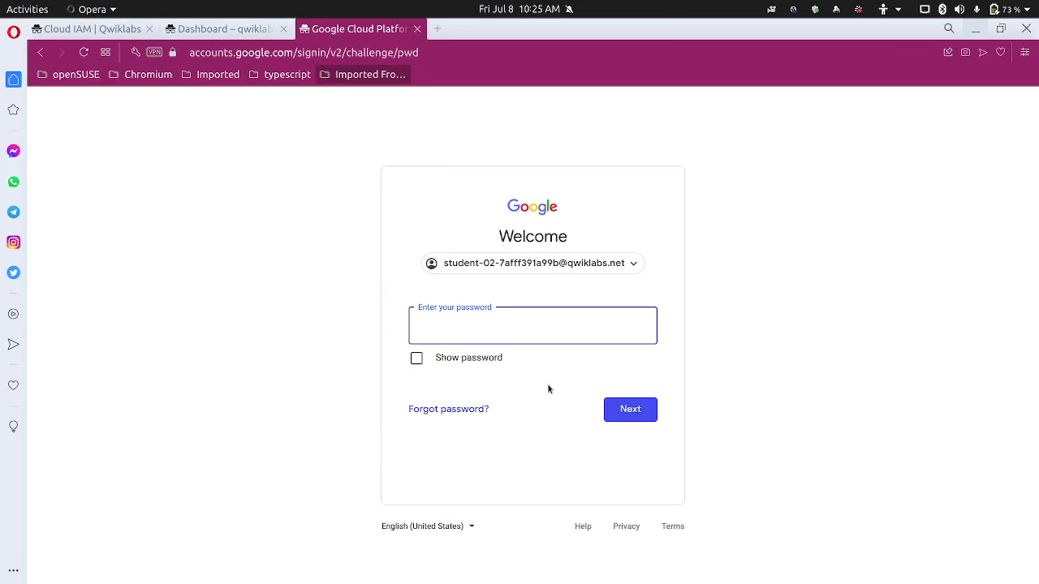
{"action": "key", "text": "ctrl+v"}
{"action": "left_click", "coordinate": [630, 409]}
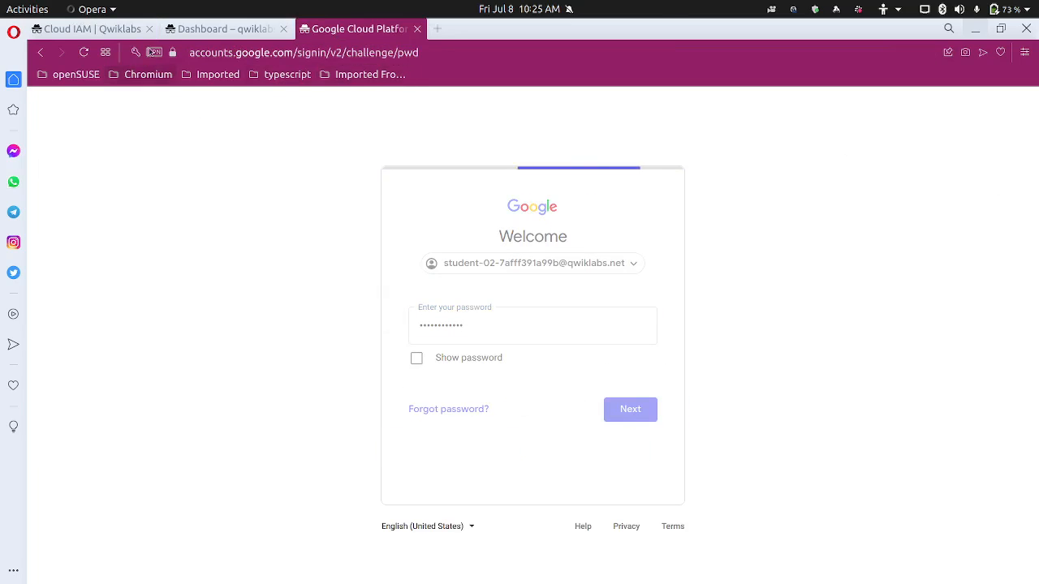
{"action": "left_click", "coordinate": [92, 29]}
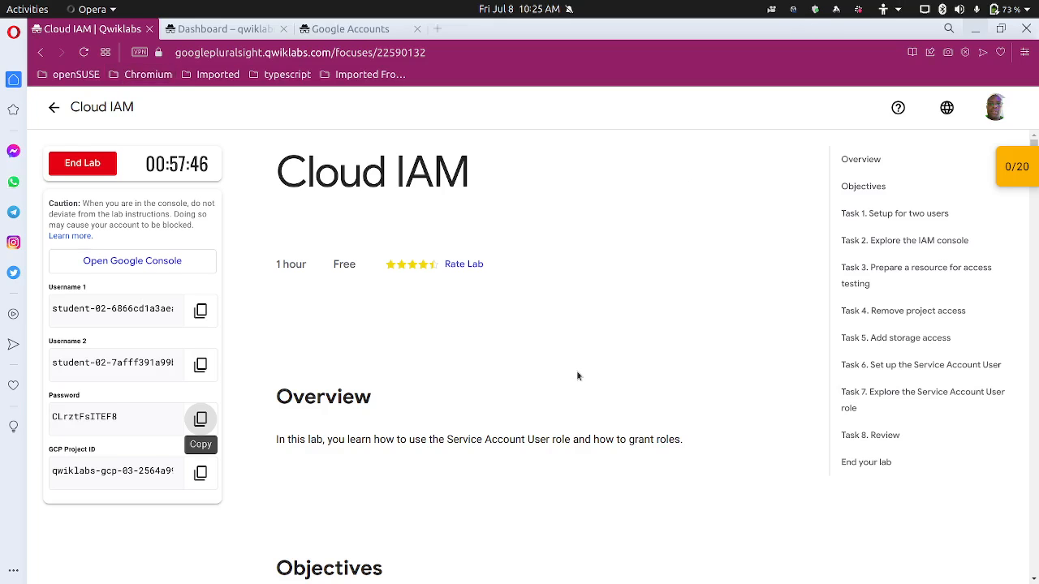
Read the Qwiklabs instructions down to Task 2, then return to the Cloud dashboard
{"action": "scroll", "coordinate": [574, 365], "scroll_direction": "down", "scroll_amount": 5}
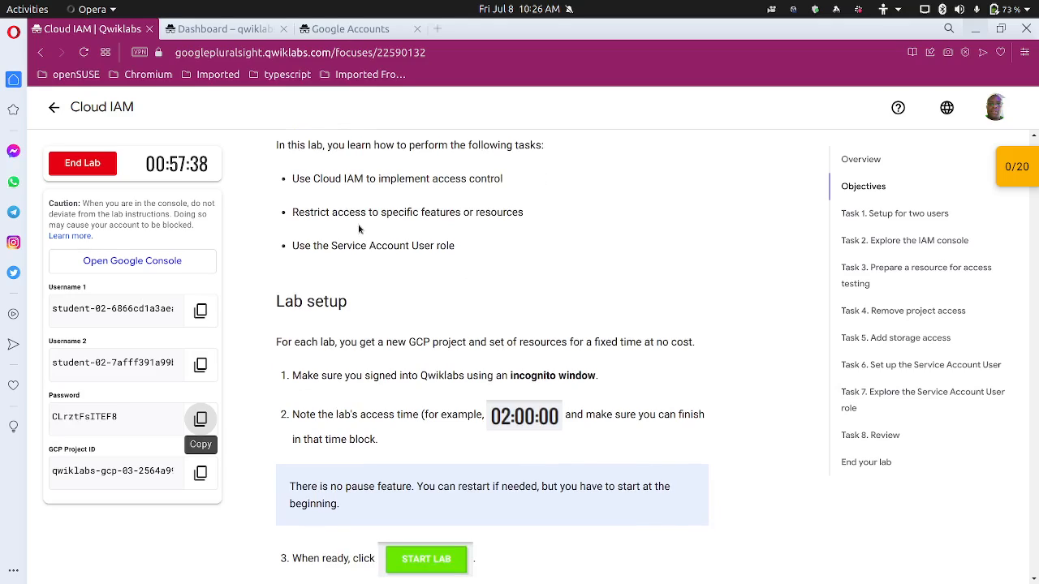
{"action": "scroll", "coordinate": [349, 258], "scroll_direction": "down", "scroll_amount": 3}
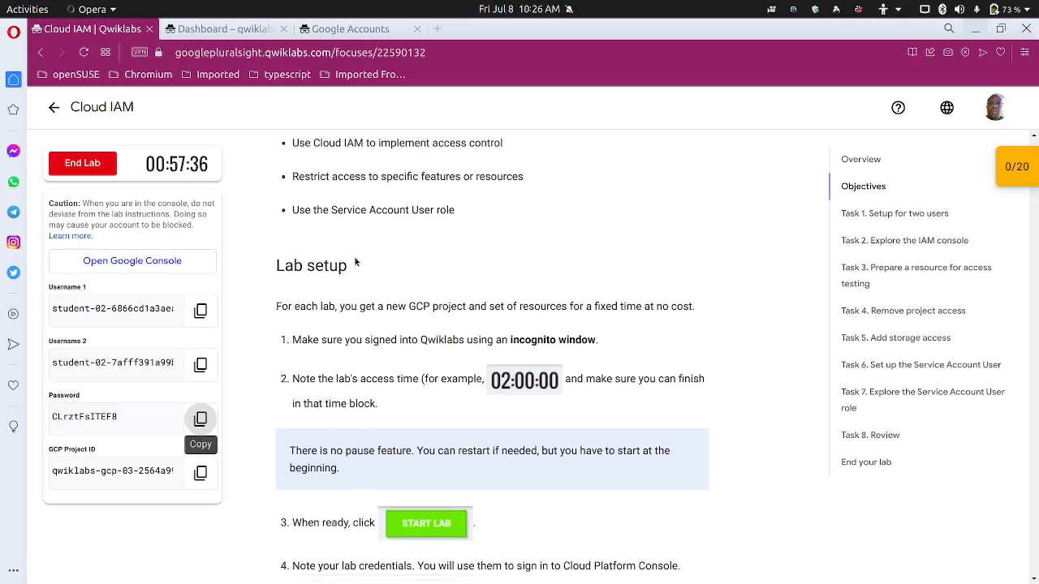
{"action": "scroll", "coordinate": [355, 262], "scroll_direction": "down", "scroll_amount": 1}
{"action": "scroll", "coordinate": [355, 262], "scroll_direction": "down", "scroll_amount": 8}
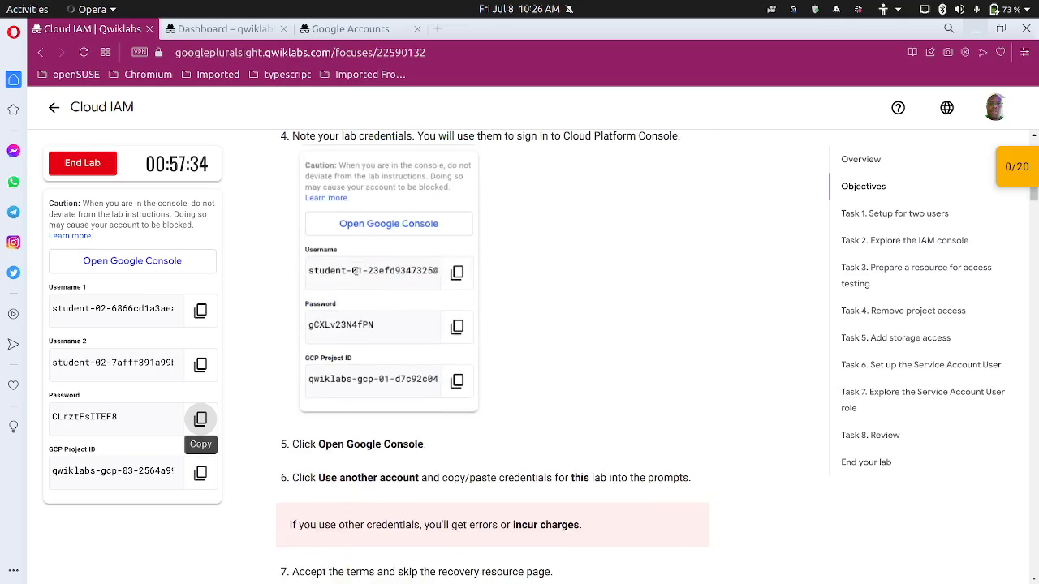
{"action": "scroll", "coordinate": [356, 276], "scroll_direction": "down", "scroll_amount": 5}
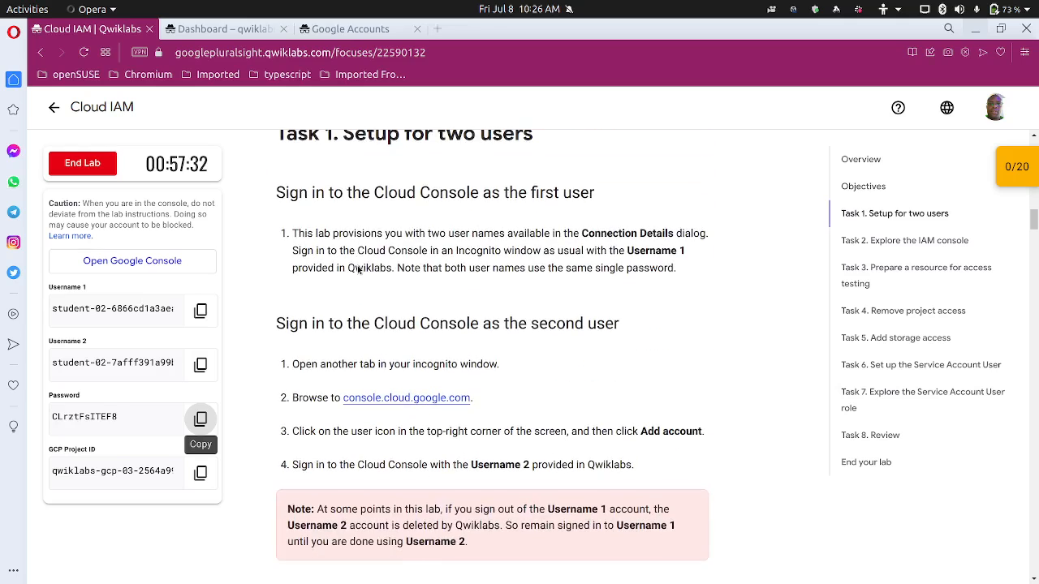
{"action": "scroll", "coordinate": [379, 275], "scroll_direction": "down", "scroll_amount": 2}
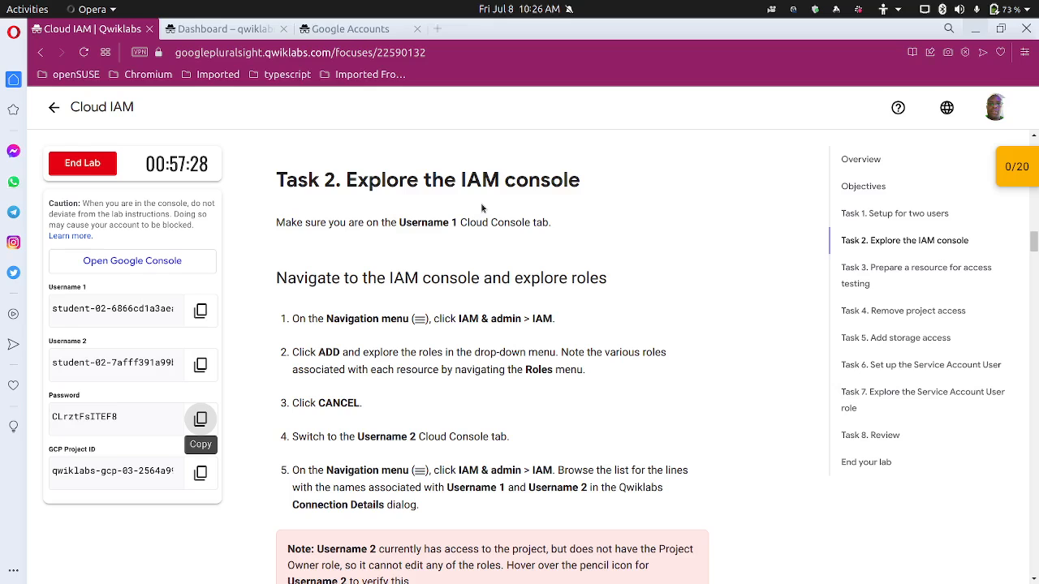
{"action": "scroll", "coordinate": [419, 262], "scroll_direction": "down", "scroll_amount": 1}
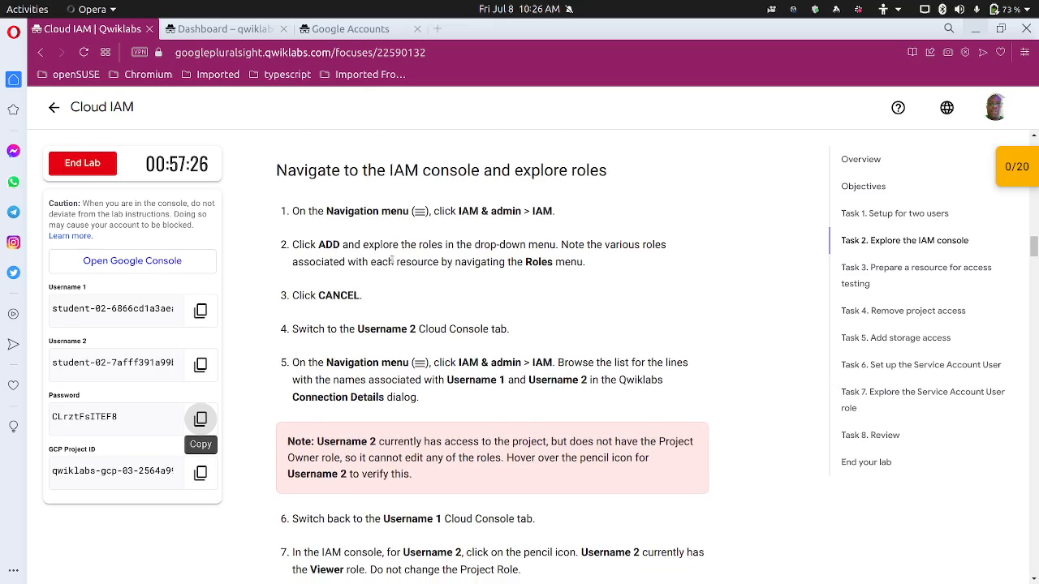
{"action": "scroll", "coordinate": [419, 262], "scroll_direction": "up", "scroll_amount": 2}
{"action": "scroll", "coordinate": [470, 288], "scroll_direction": "down", "scroll_amount": 1}
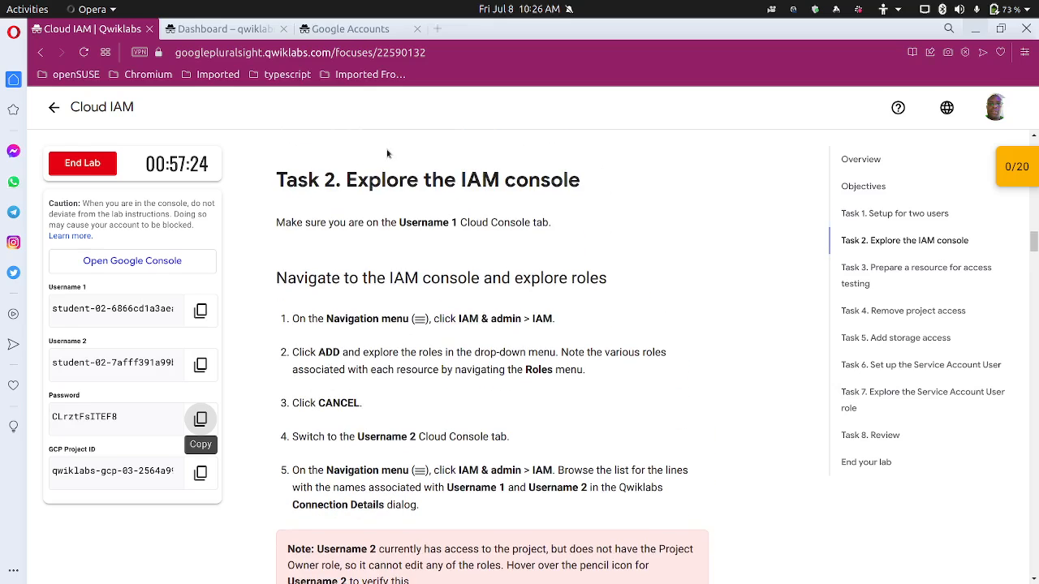
{"action": "left_click", "coordinate": [204, 29]}
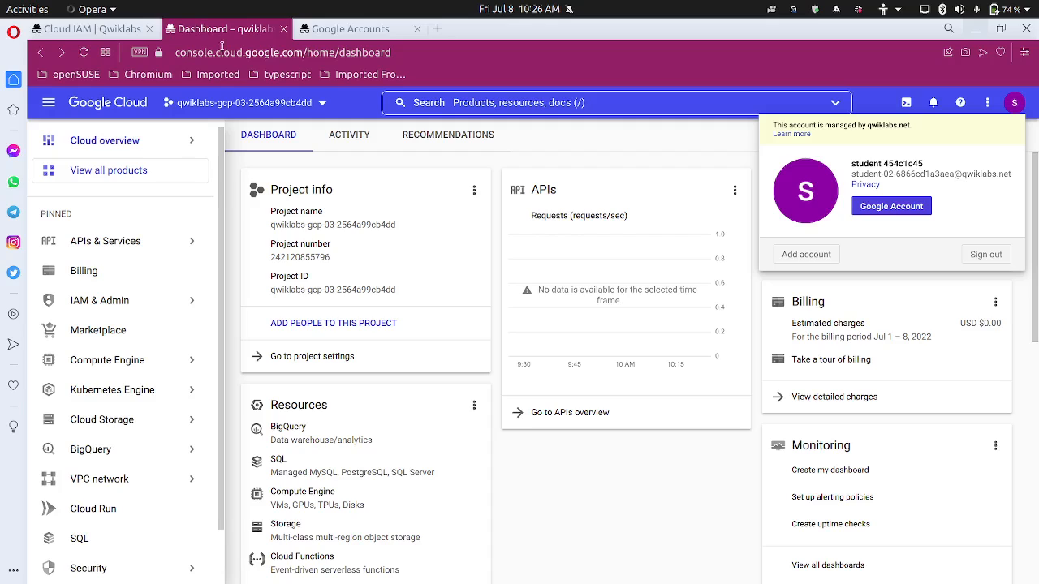
Search the console for 'IAM' and open the project's IAM permissions page
{"action": "left_click", "coordinate": [661, 103]}
{"action": "left_click", "coordinate": [662, 102]}
{"action": "type", "text": "IAM"}
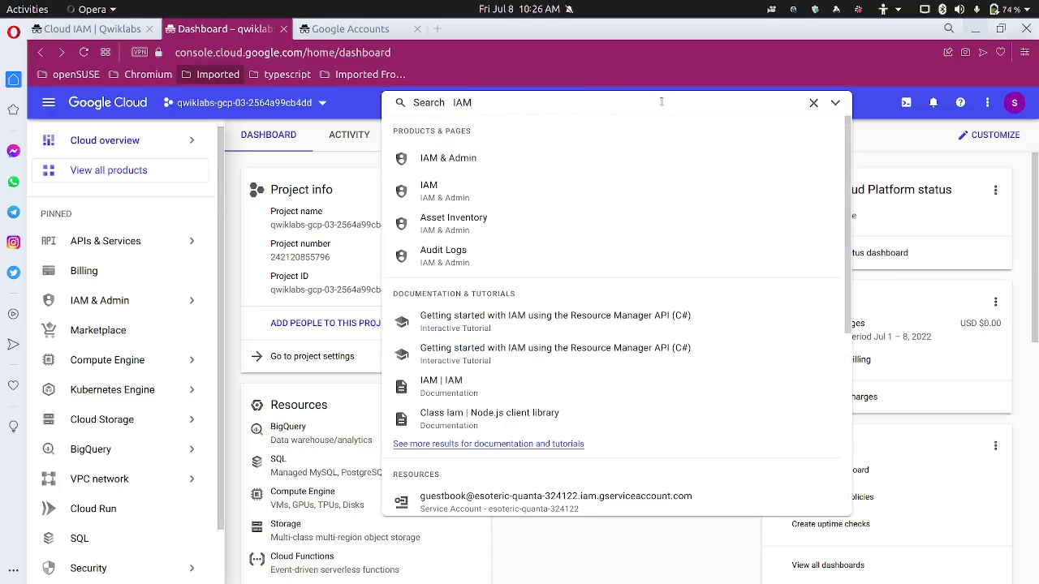
{"action": "left_click", "coordinate": [538, 200]}
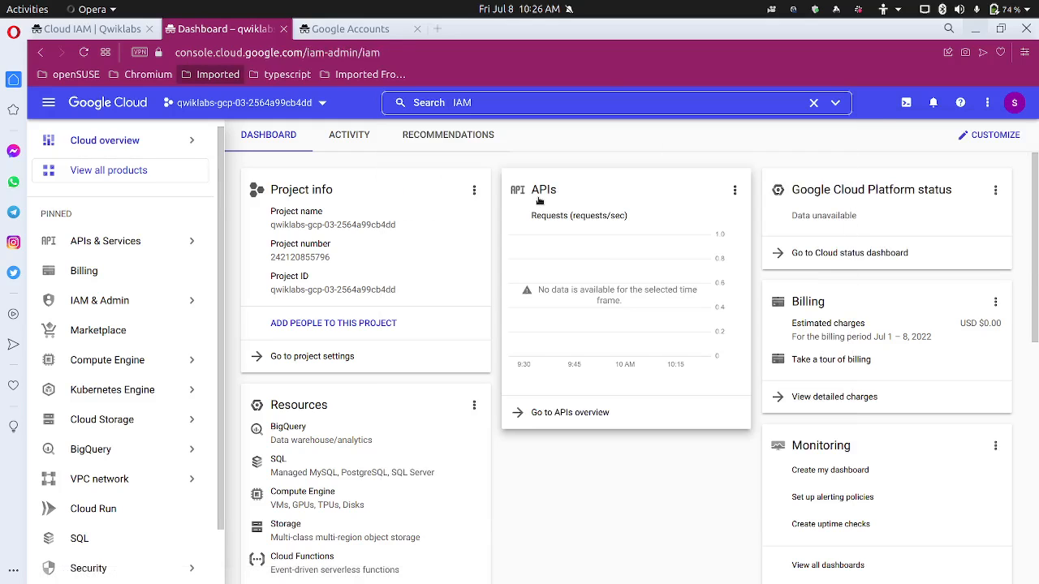
{"action": "left_click", "coordinate": [116, 26]}
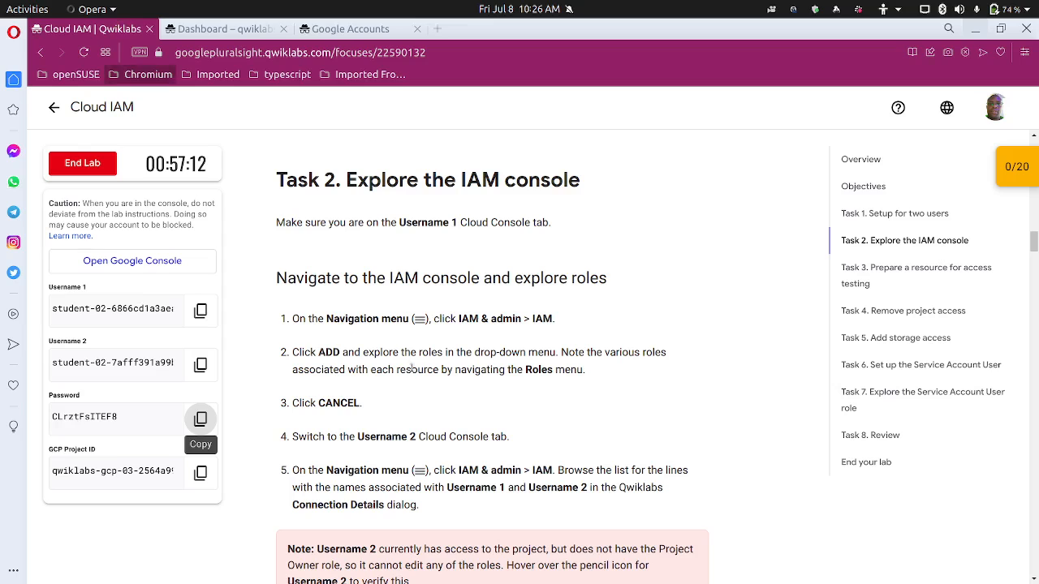
{"action": "scroll", "coordinate": [410, 365], "scroll_direction": "down", "scroll_amount": 1}
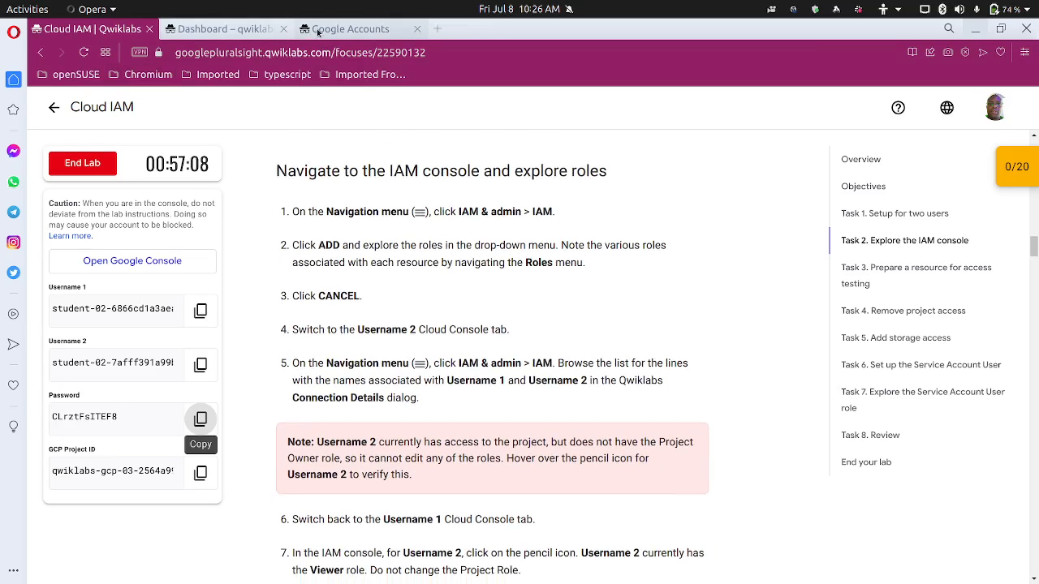
{"action": "left_click", "coordinate": [251, 30]}
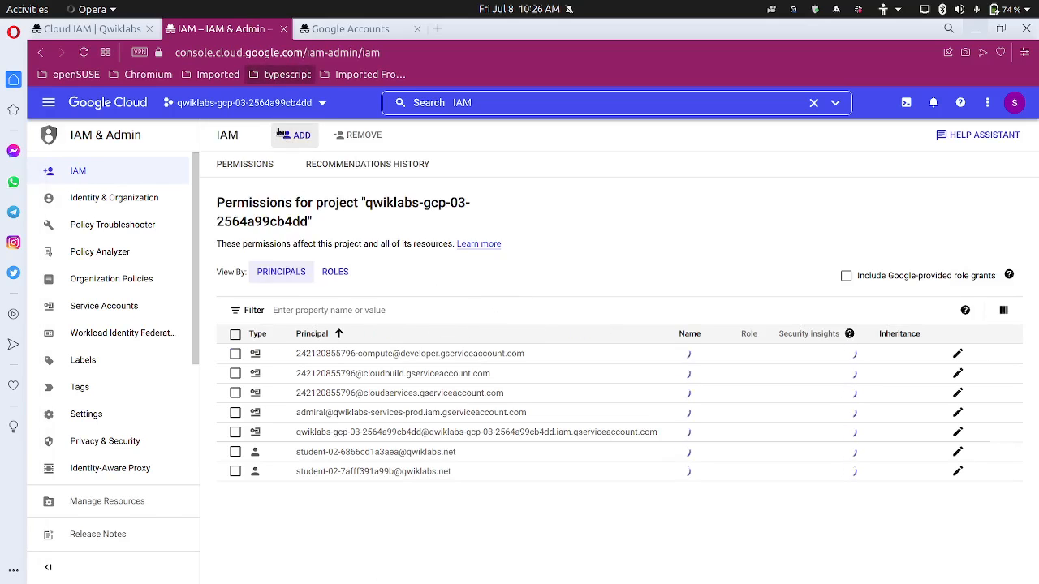
{"action": "left_click", "coordinate": [301, 142]}
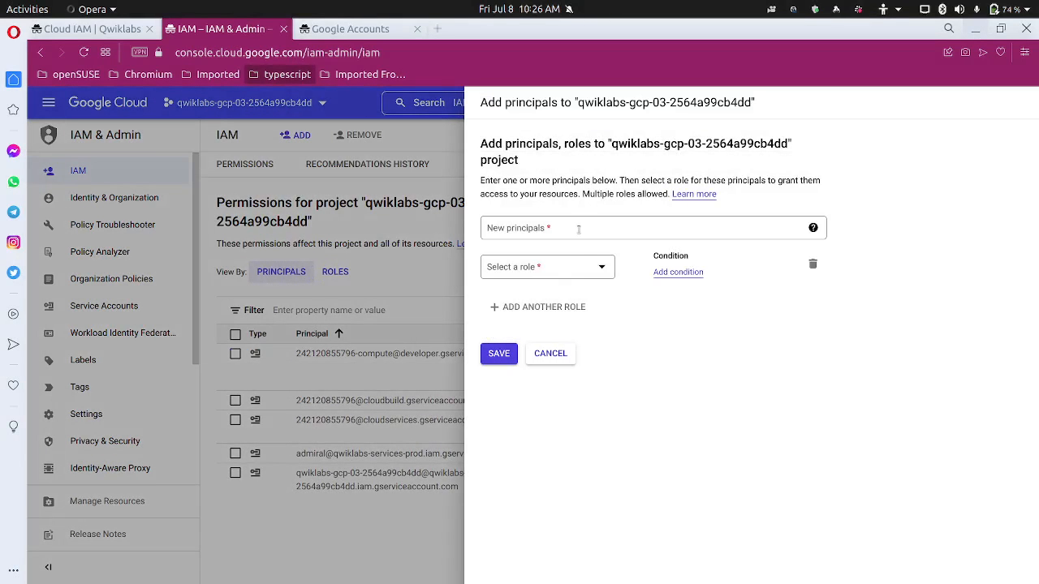
{"action": "left_click", "coordinate": [579, 229]}
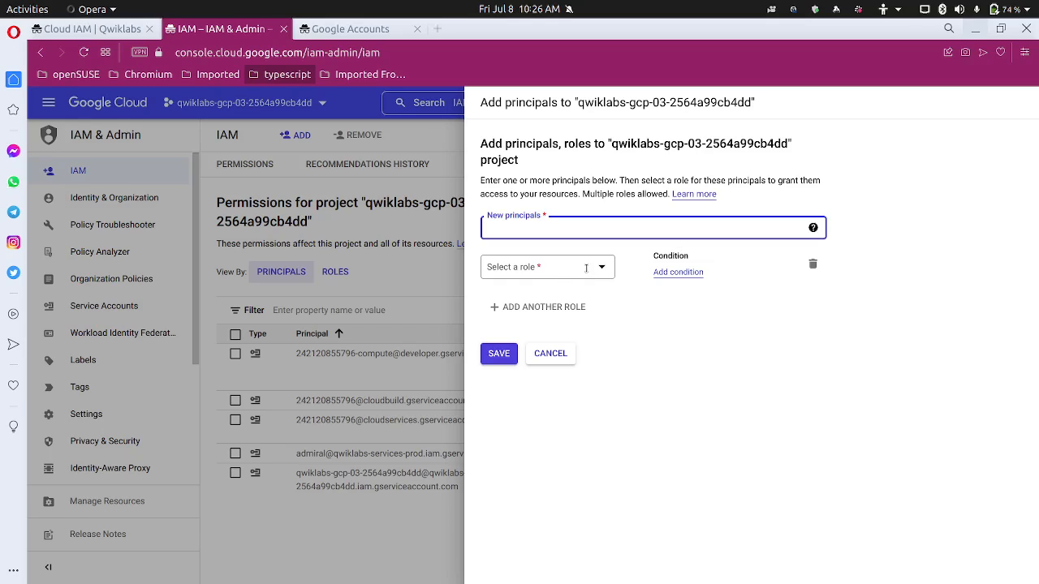
{"action": "left_click", "coordinate": [586, 267]}
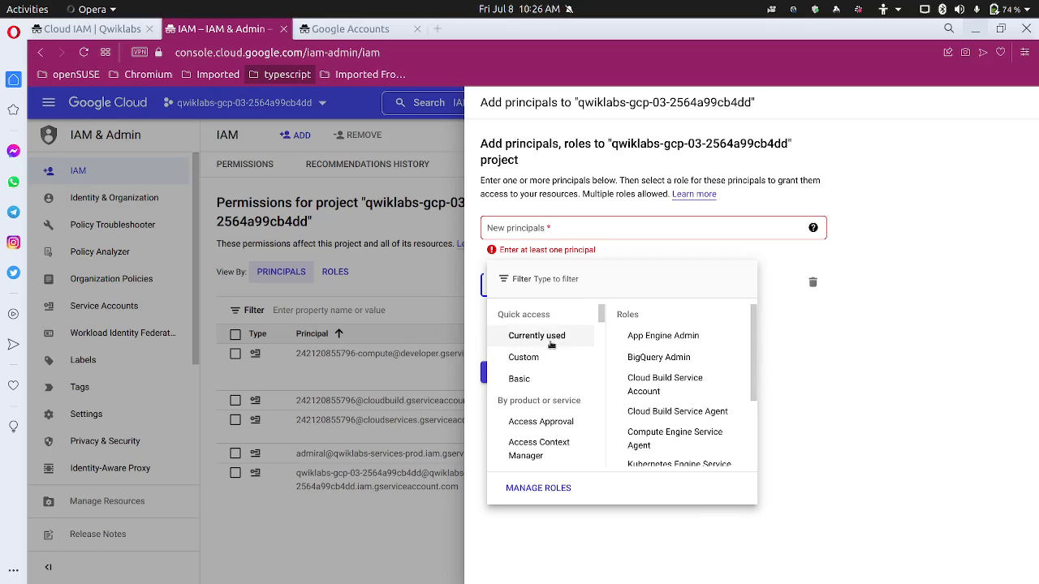
{"action": "mouse_move", "coordinate": [547, 427]}
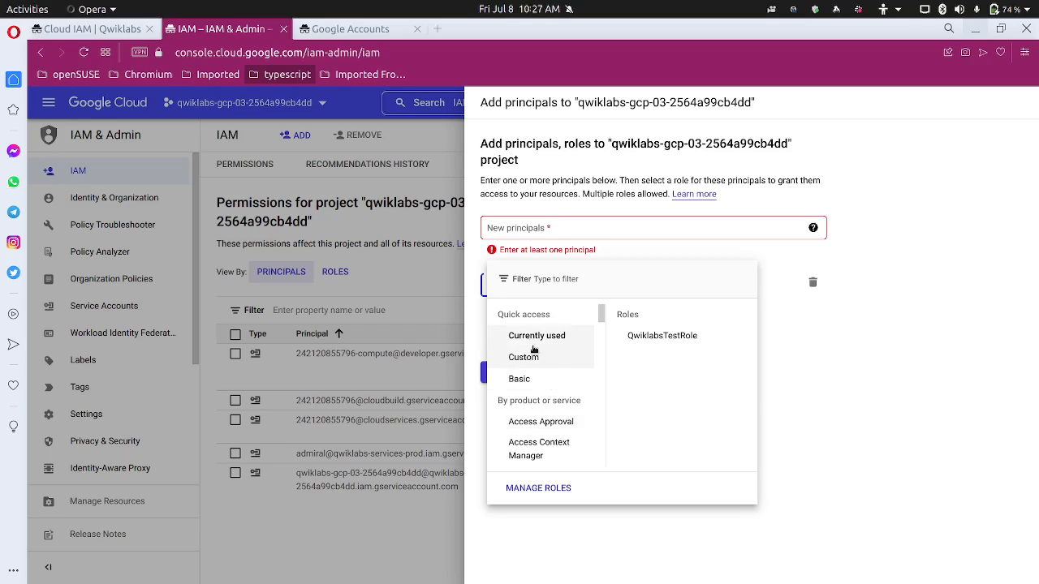
{"action": "mouse_move", "coordinate": [573, 360]}
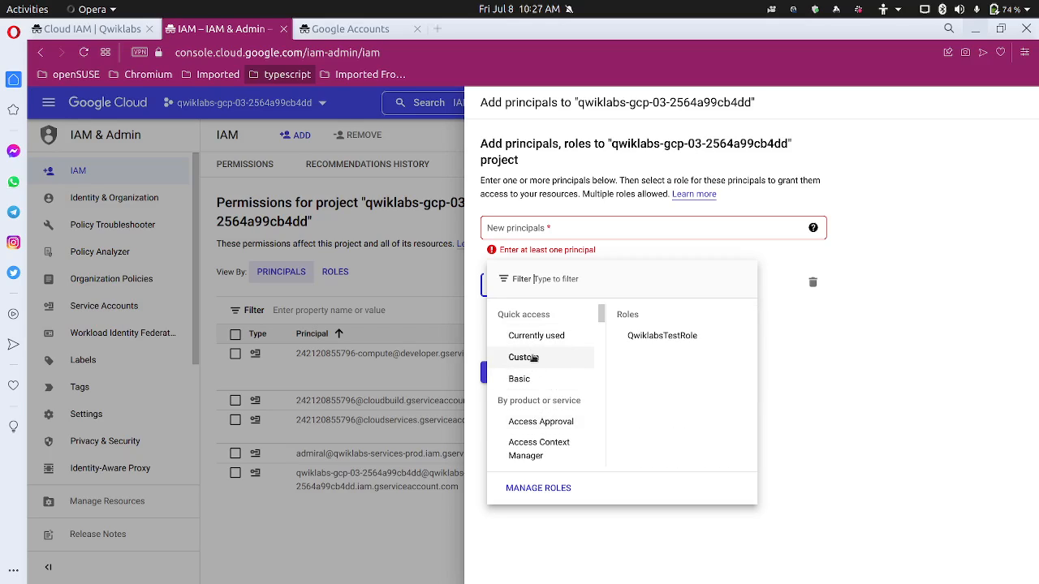
{"action": "mouse_move", "coordinate": [521, 380]}
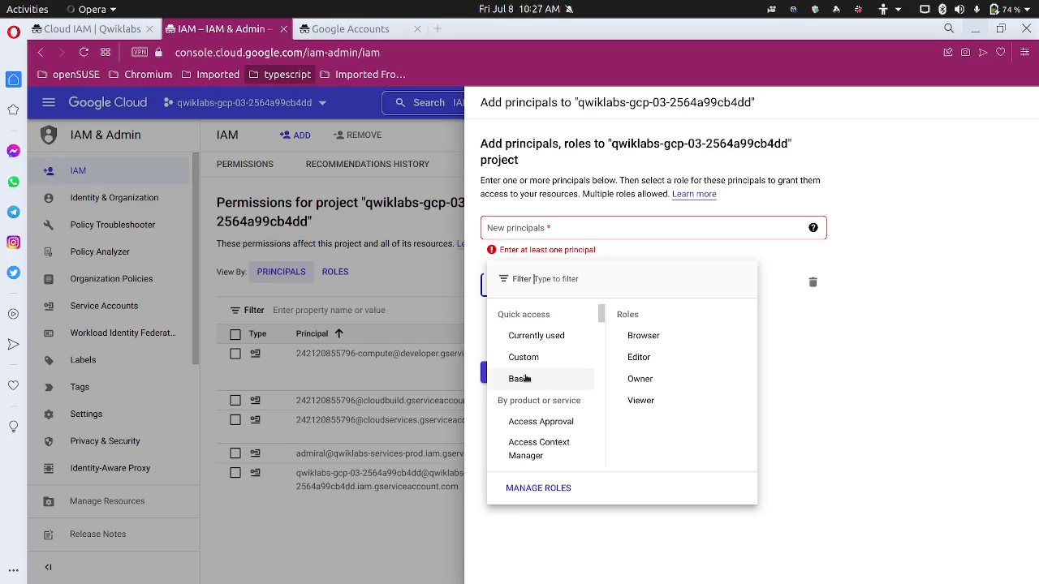
{"action": "scroll", "coordinate": [550, 396], "scroll_direction": "down", "scroll_amount": 3}
{"action": "scroll", "coordinate": [550, 396], "scroll_direction": "up", "scroll_amount": 3}
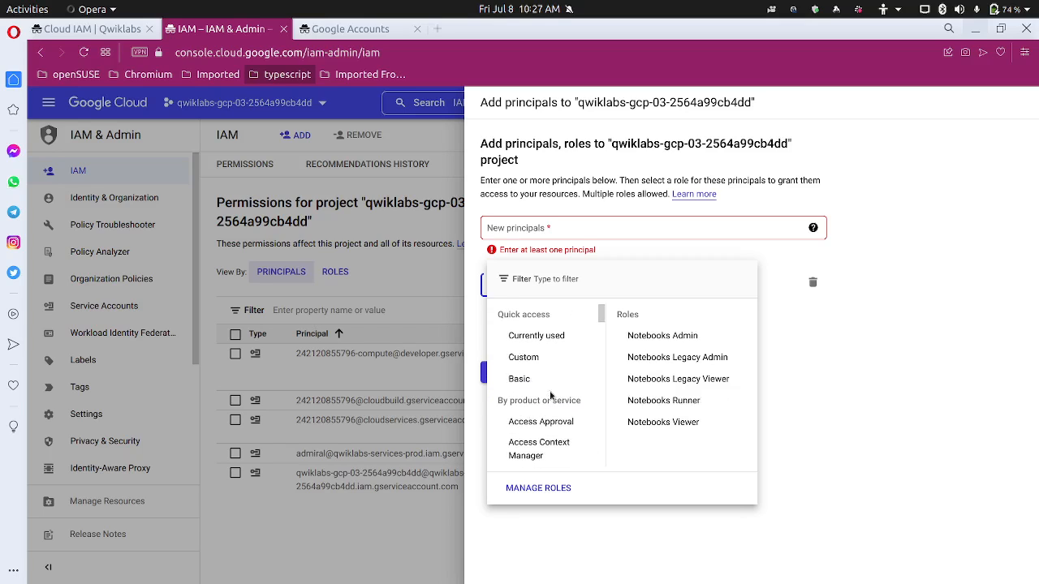
{"action": "scroll", "coordinate": [538, 413], "scroll_direction": "down", "scroll_amount": 3}
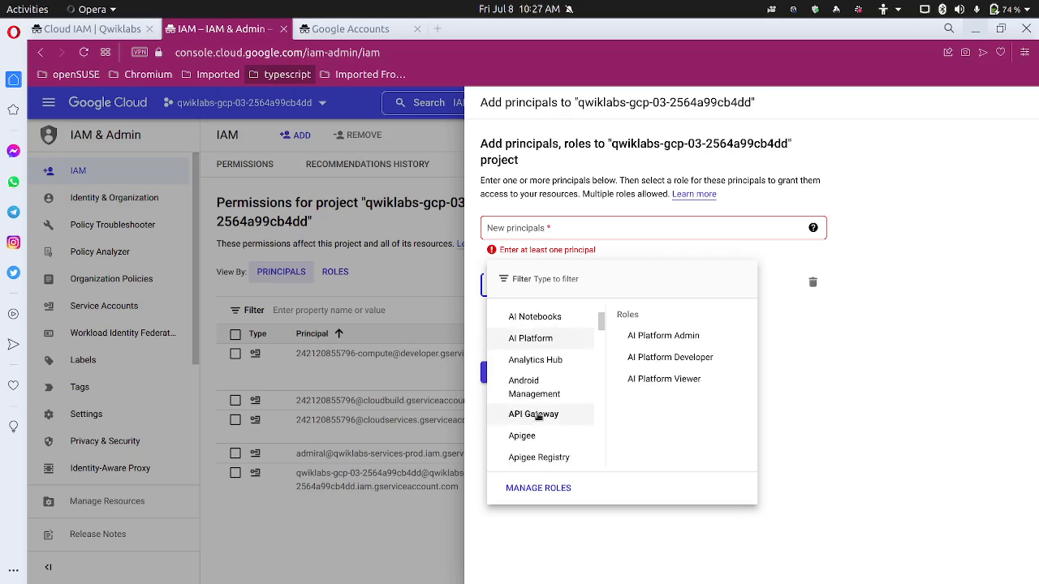
{"action": "scroll", "coordinate": [538, 417], "scroll_direction": "down", "scroll_amount": 2}
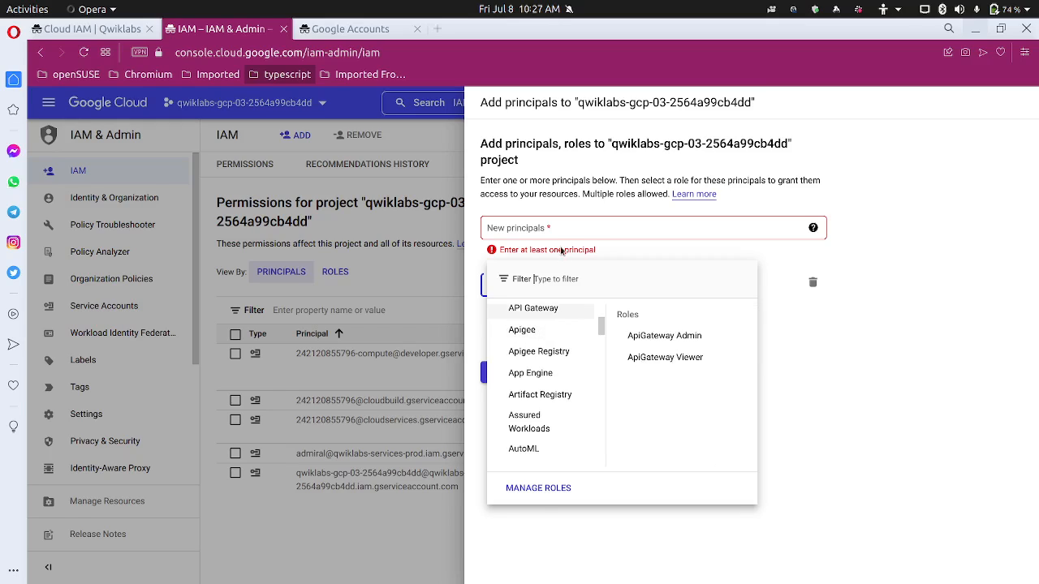
{"action": "key", "text": "Escape"}
{"action": "left_click", "coordinate": [546, 373]}
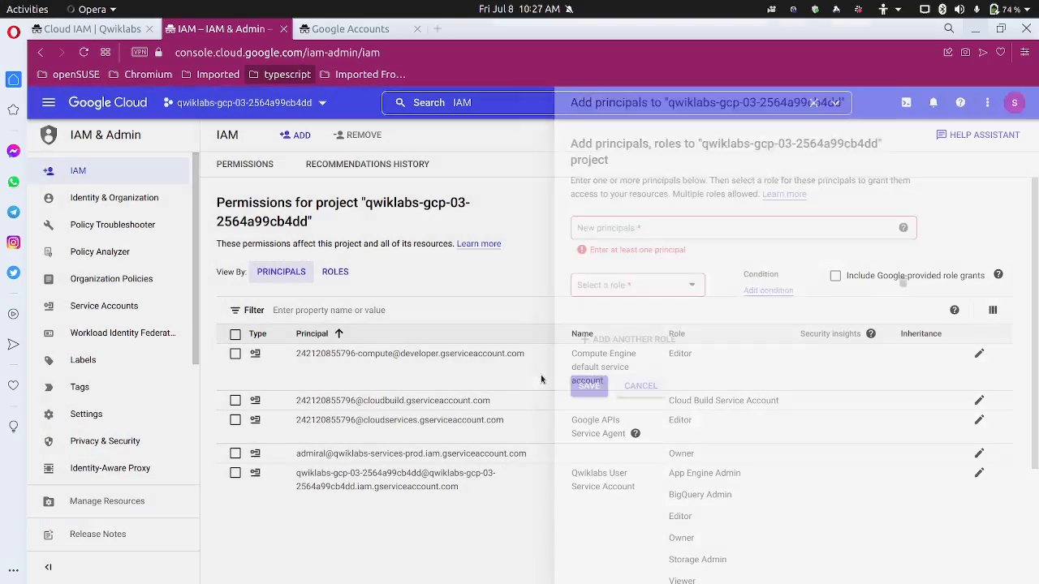
{"action": "left_click", "coordinate": [99, 34]}
Review the Task 2 steps, then bring up the second user's Google Accounts welcome page
{"action": "scroll", "coordinate": [302, 341], "scroll_direction": "down", "scroll_amount": 3}
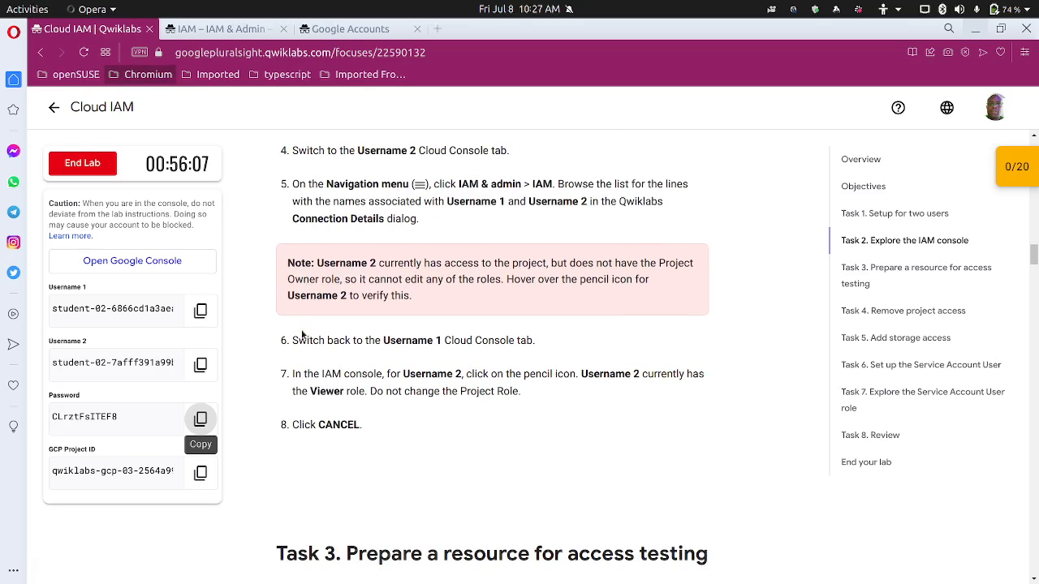
{"action": "scroll", "coordinate": [288, 312], "scroll_direction": "up", "scroll_amount": 1}
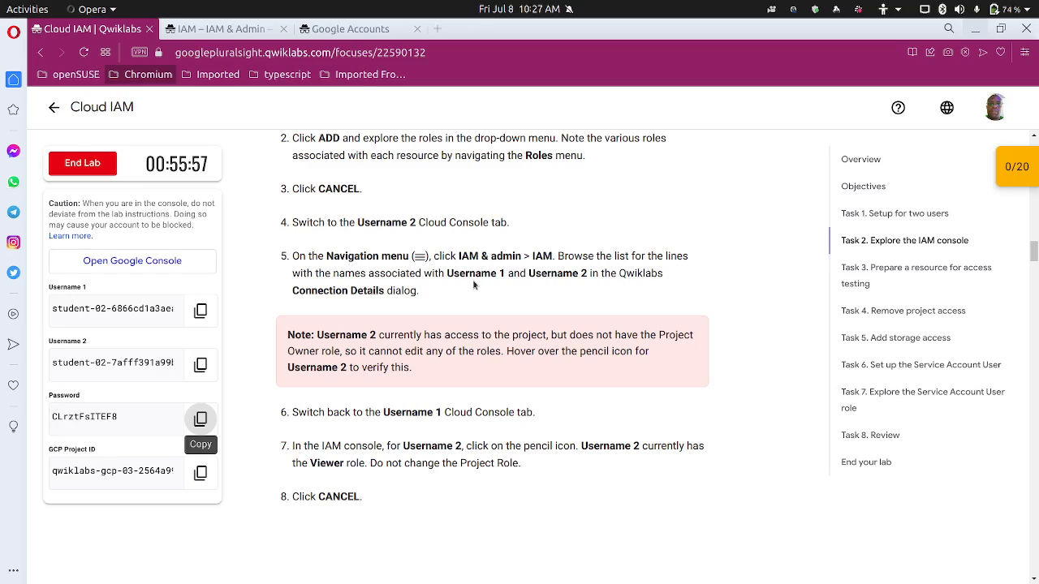
{"action": "left_click", "coordinate": [365, 31]}
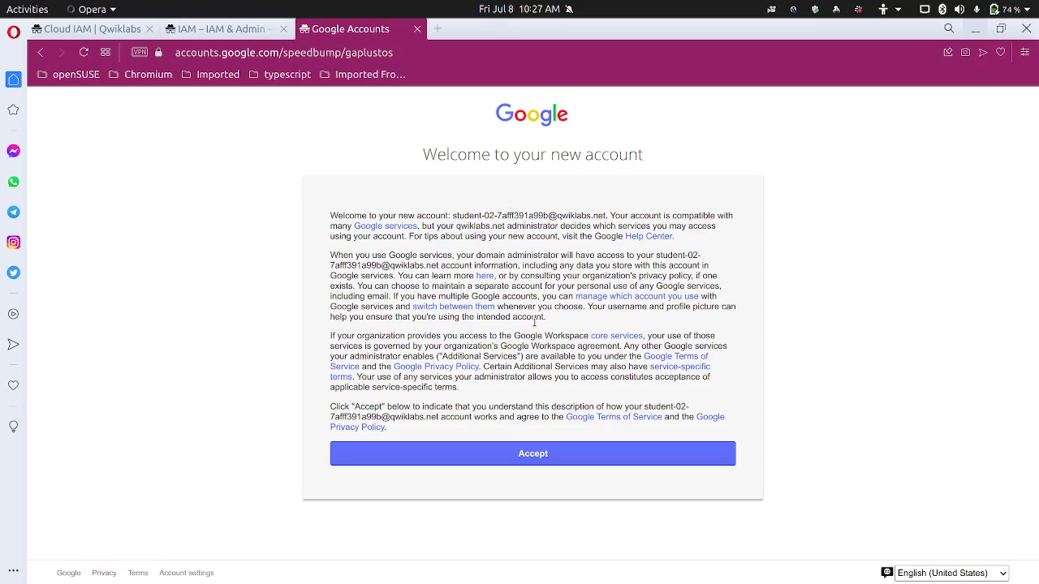
As the second user, accept the welcome terms and agree to the Google Cloud terms of service
{"action": "left_click", "coordinate": [540, 455]}
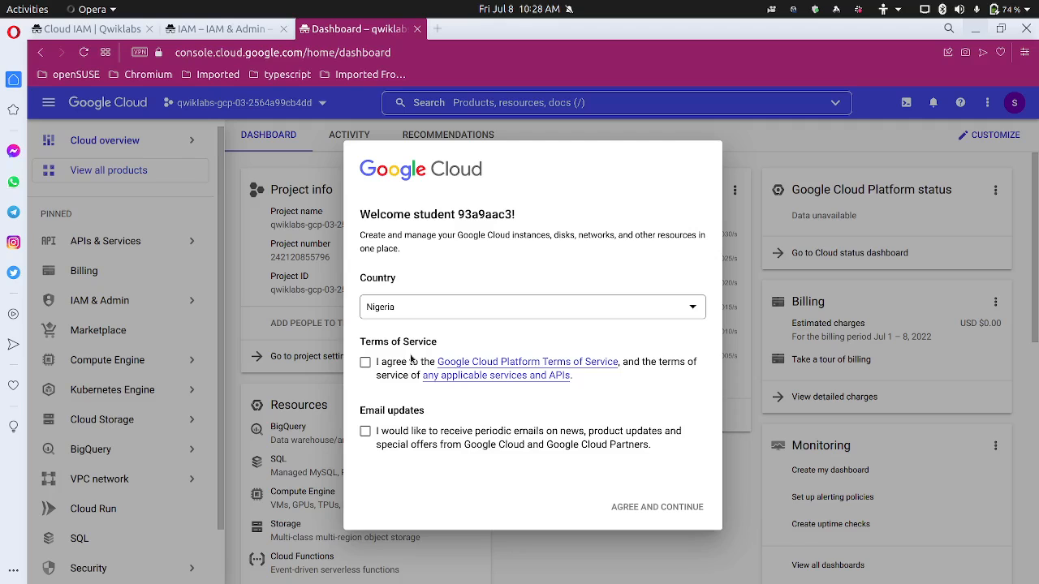
{"action": "left_click", "coordinate": [365, 361]}
{"action": "left_click", "coordinate": [673, 508]}
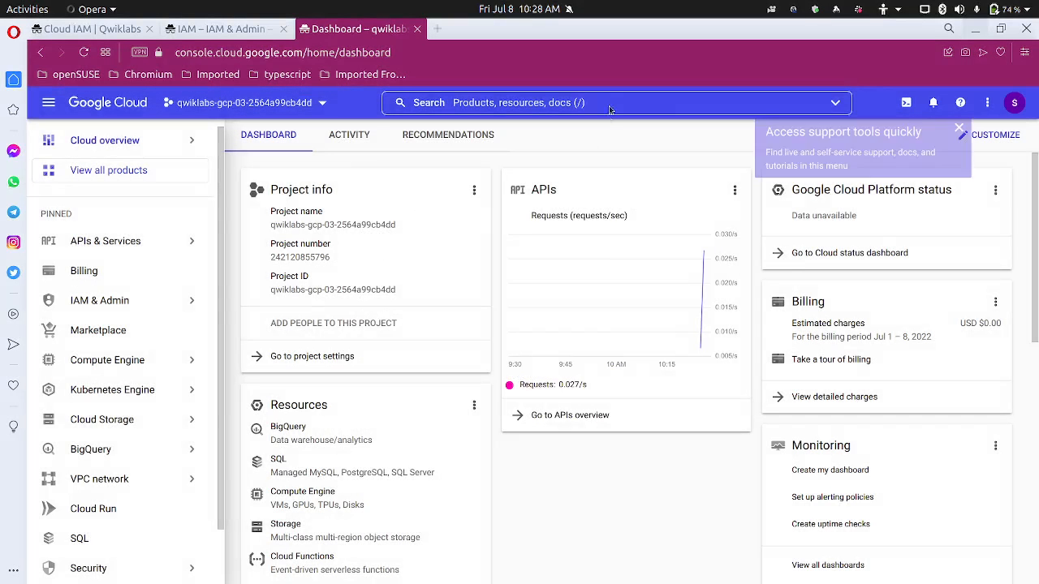
{"action": "left_click", "coordinate": [611, 105]}
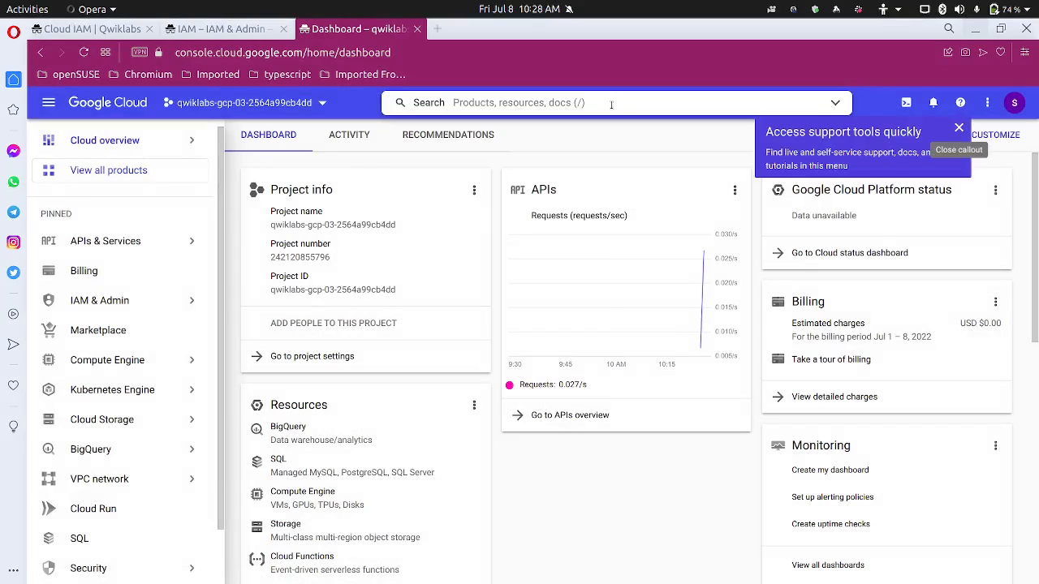
Search 'IAM' to view the second user's Viewer role, then return to the Qwiklabs instructions
{"action": "left_click", "coordinate": [958, 131]}
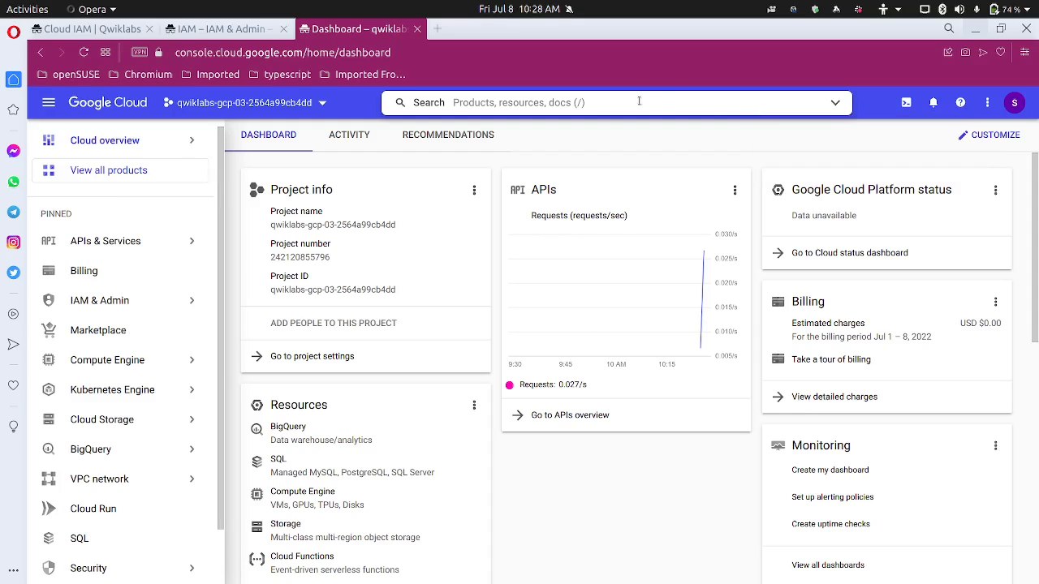
{"action": "left_click", "coordinate": [638, 101]}
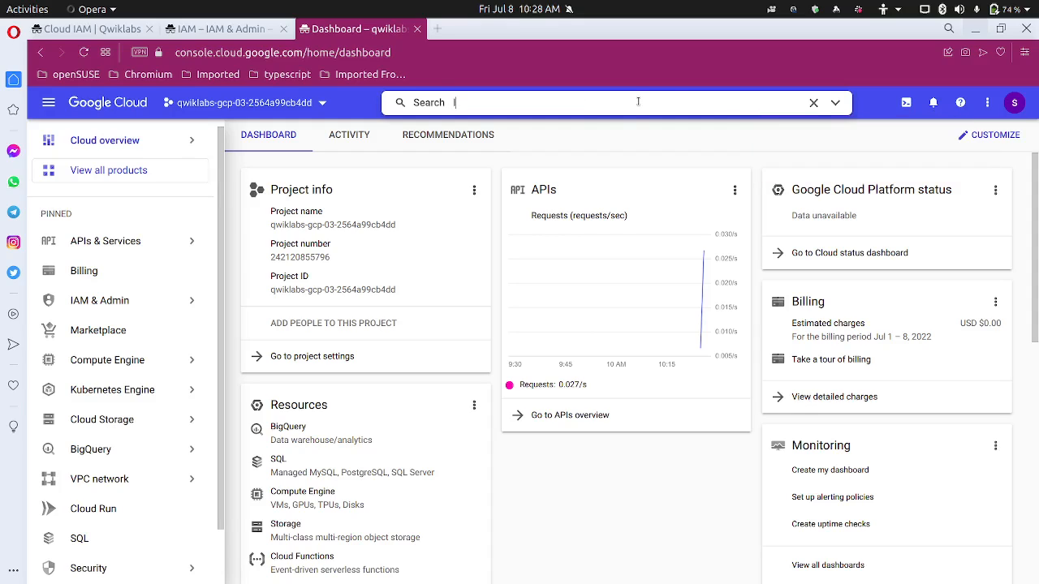
{"action": "type", "text": "IAM"}
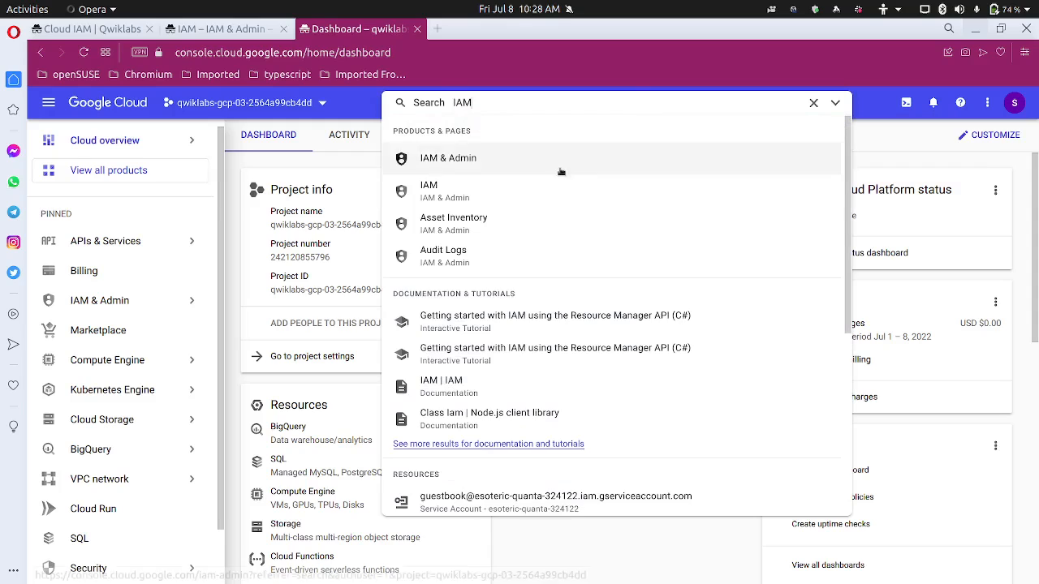
{"action": "left_click", "coordinate": [525, 196]}
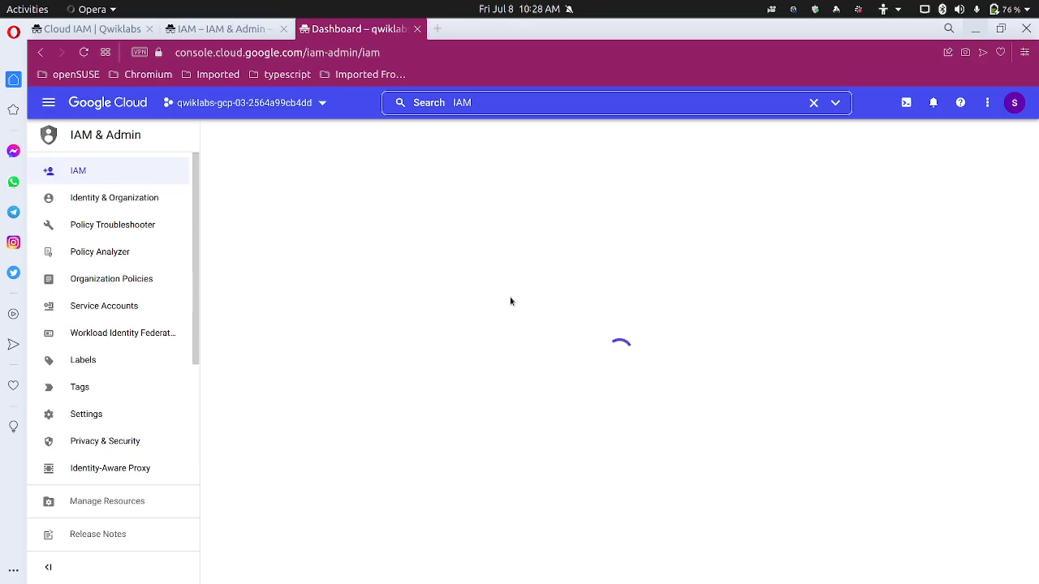
{"action": "scroll", "coordinate": [479, 454], "scroll_direction": "down", "scroll_amount": 3}
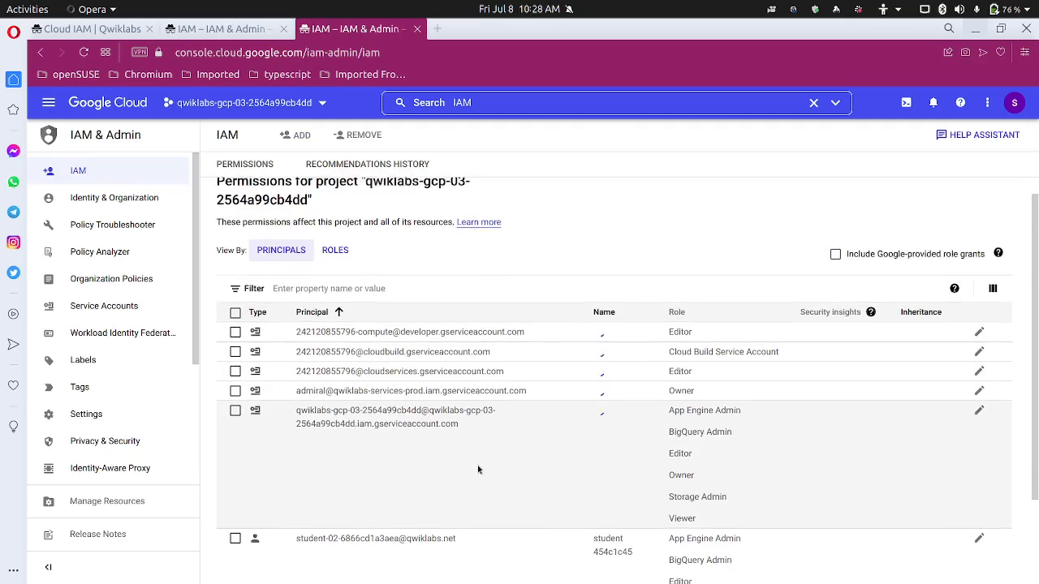
{"action": "scroll", "coordinate": [393, 456], "scroll_direction": "down", "scroll_amount": 1}
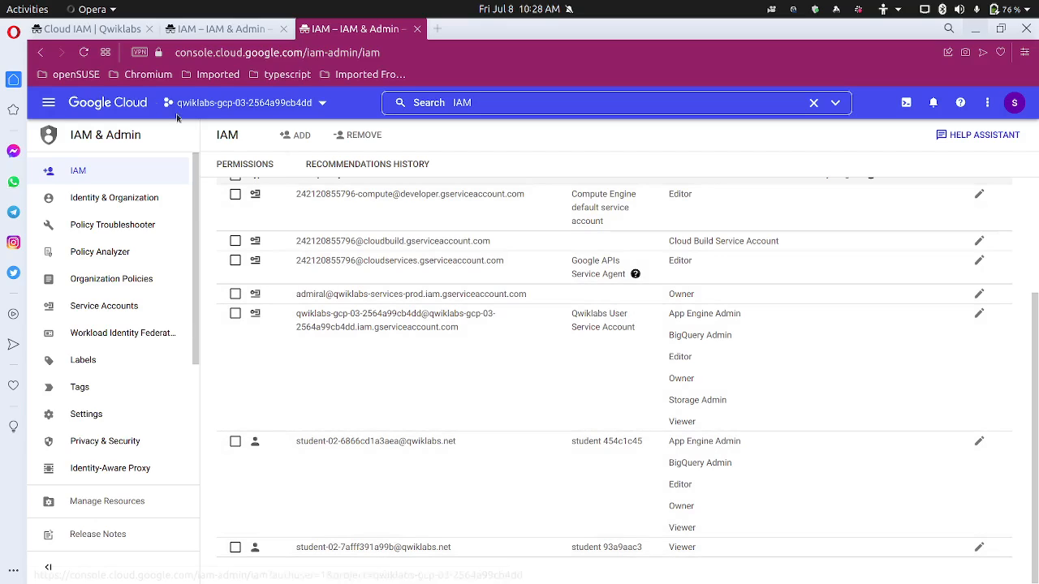
{"action": "left_click", "coordinate": [89, 29]}
{"action": "scroll", "coordinate": [316, 357], "scroll_direction": "down", "scroll_amount": 1}
Copy the GCP Project ID from Task 3 and go back to the Cloud Console search
{"action": "scroll", "coordinate": [317, 357], "scroll_direction": "down", "scroll_amount": 5}
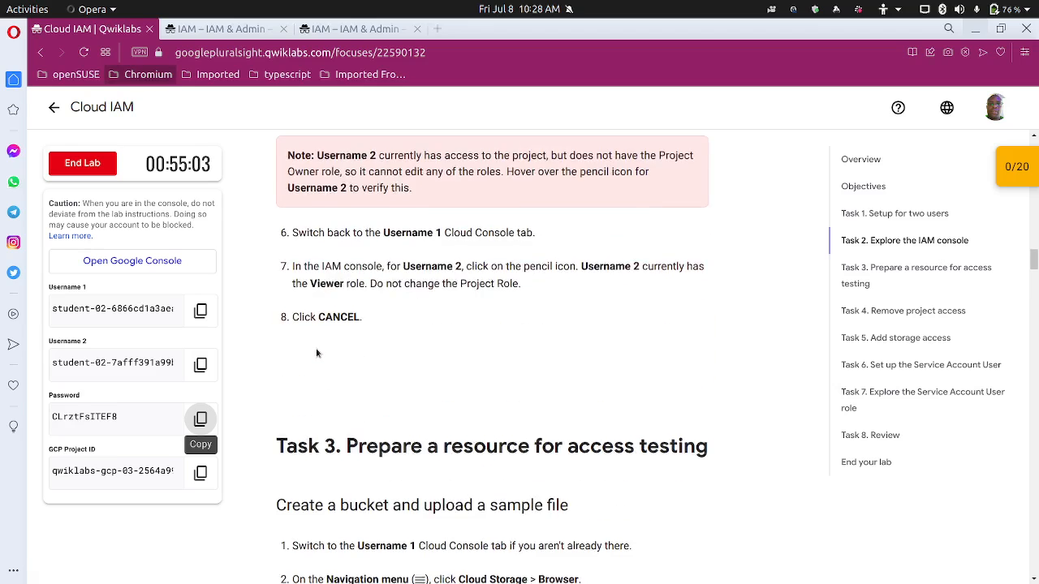
{"action": "scroll", "coordinate": [445, 284], "scroll_direction": "up", "scroll_amount": 1}
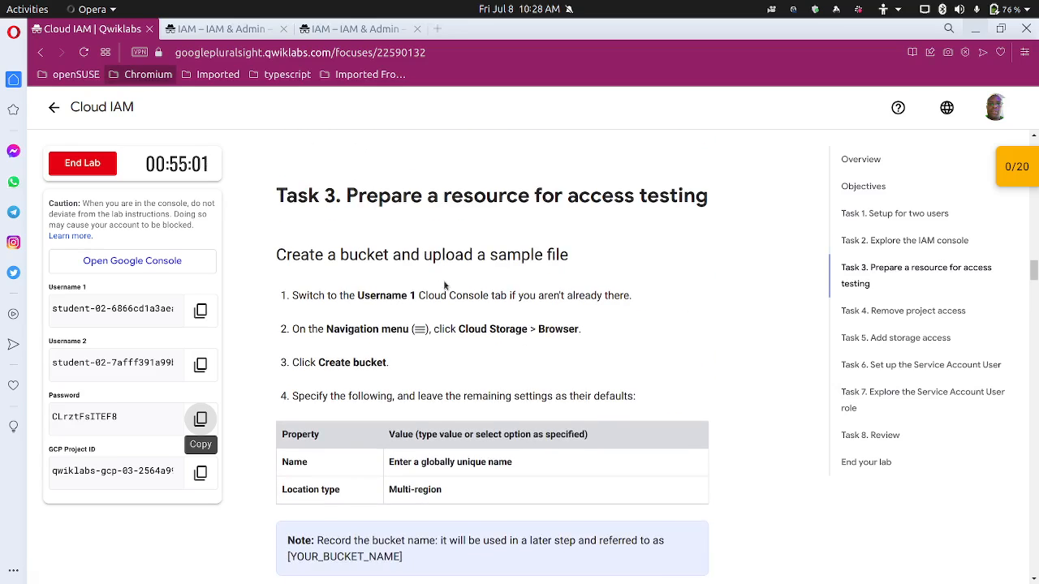
{"action": "scroll", "coordinate": [445, 284], "scroll_direction": "down", "scroll_amount": 3}
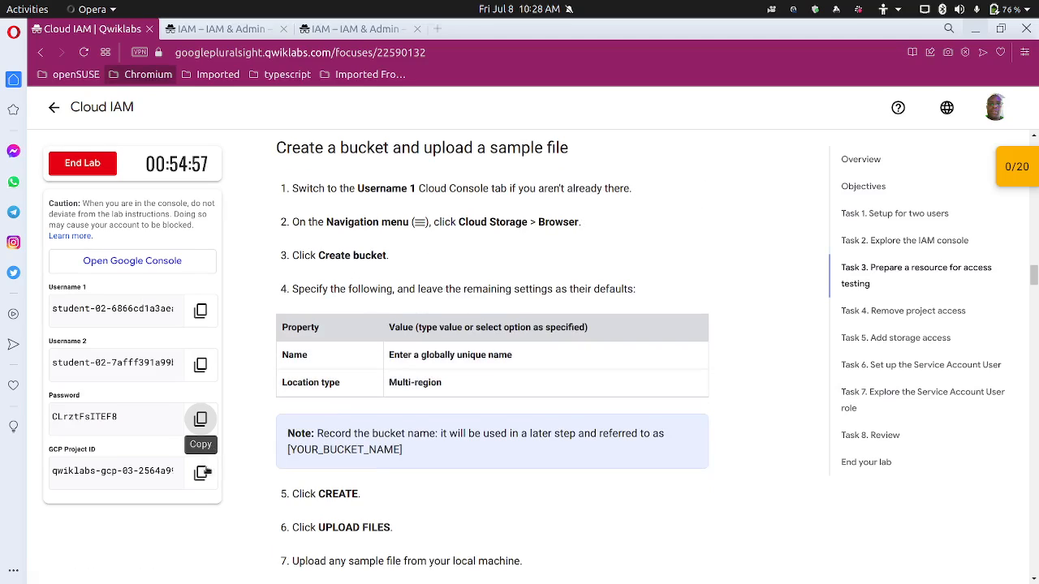
{"action": "left_click", "coordinate": [192, 474]}
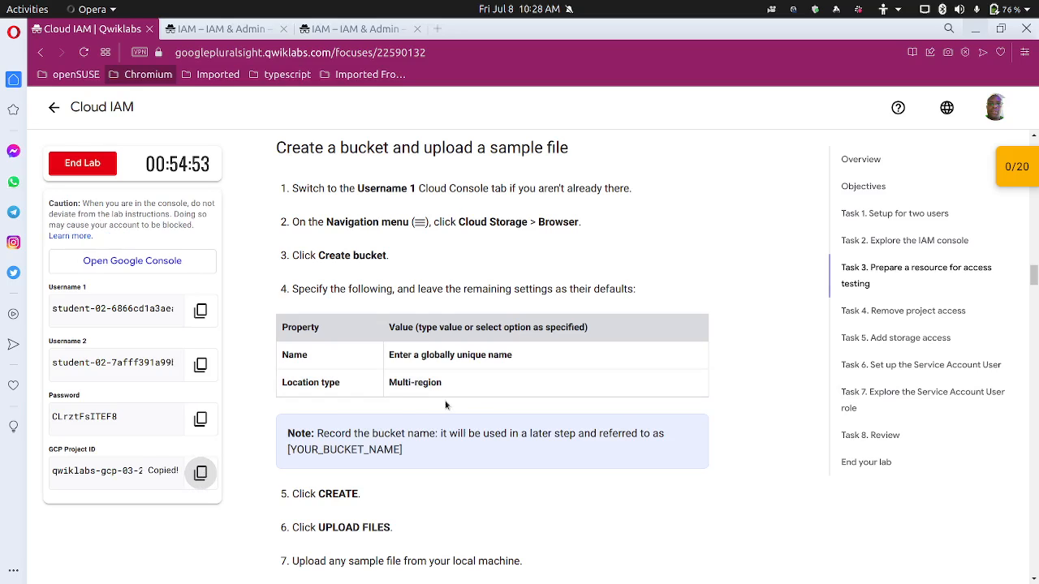
{"action": "scroll", "coordinate": [412, 384], "scroll_direction": "down", "scroll_amount": 3}
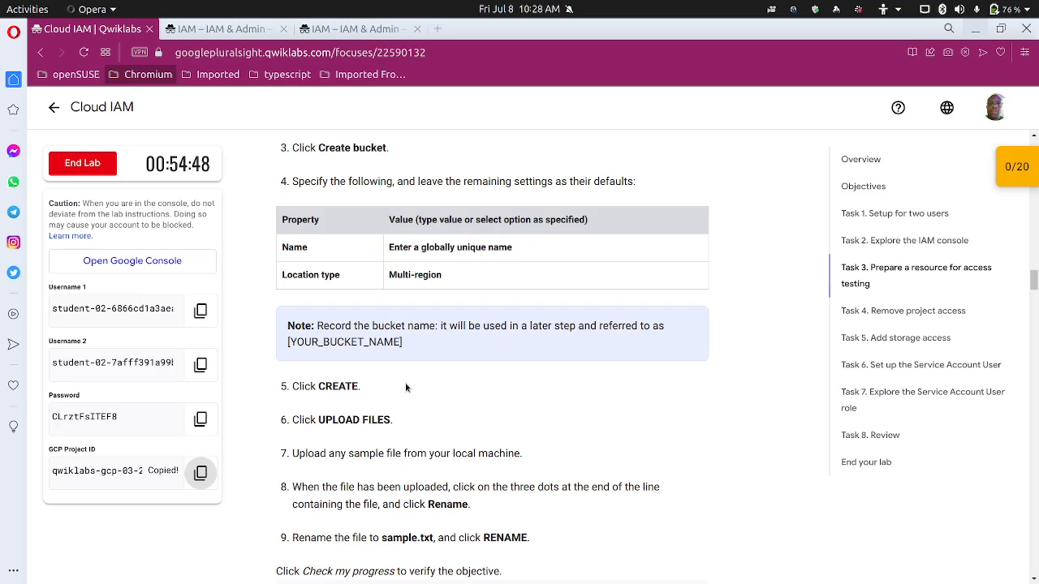
{"action": "scroll", "coordinate": [409, 383], "scroll_direction": "down", "scroll_amount": 4}
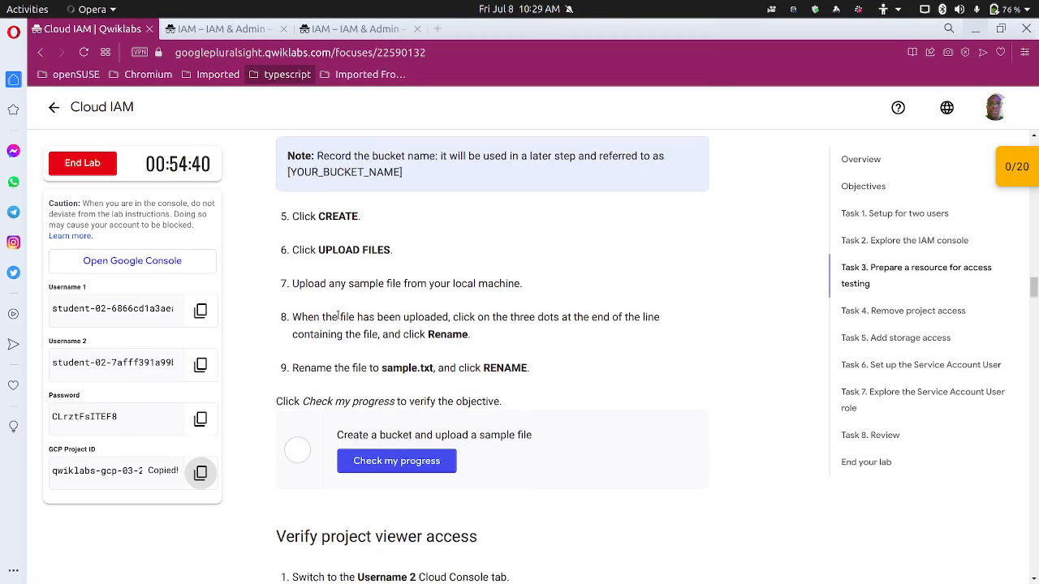
{"action": "scroll", "coordinate": [340, 323], "scroll_direction": "up", "scroll_amount": 8}
{"action": "scroll", "coordinate": [339, 322], "scroll_direction": "down", "scroll_amount": 3}
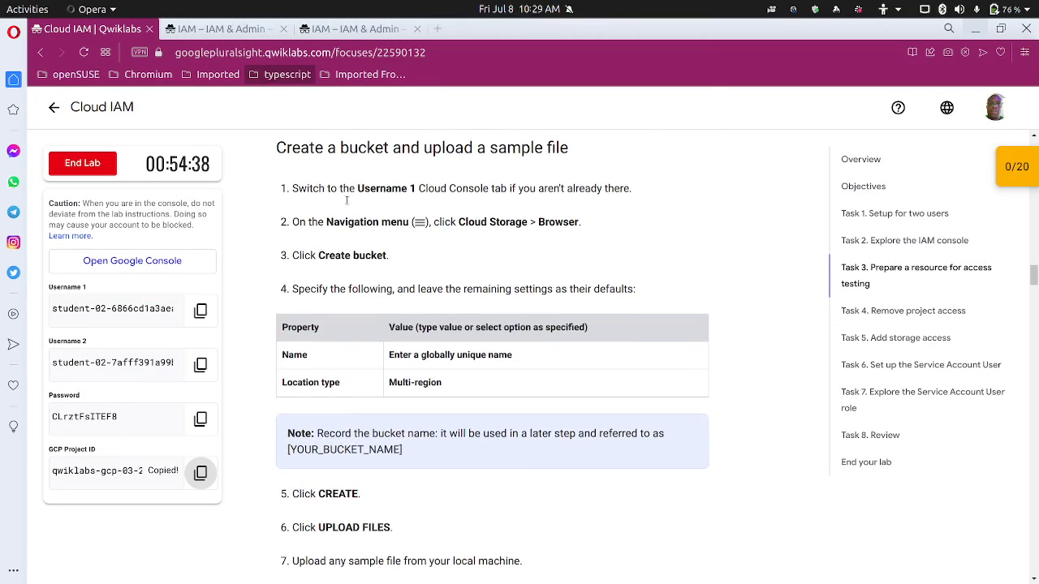
{"action": "left_click", "coordinate": [254, 29]}
{"action": "left_click", "coordinate": [485, 106]}
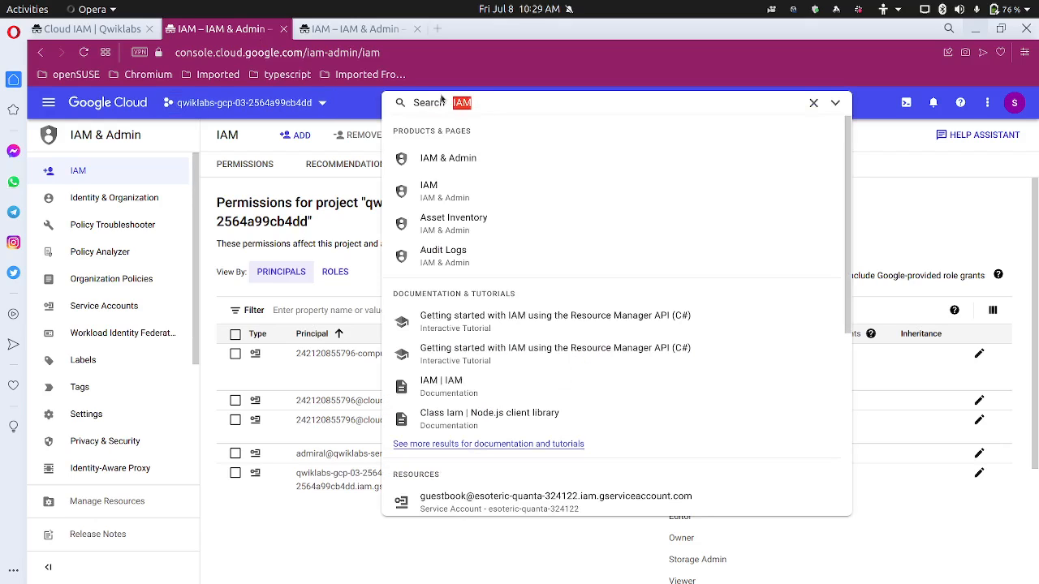
Search the console for 'bucket' and open Cloud Storage
{"action": "type", "text": "cu"}
{"action": "key", "text": "BackSpace"}
{"action": "key", "text": "BackSpace"}
{"action": "type", "text": "bu"}
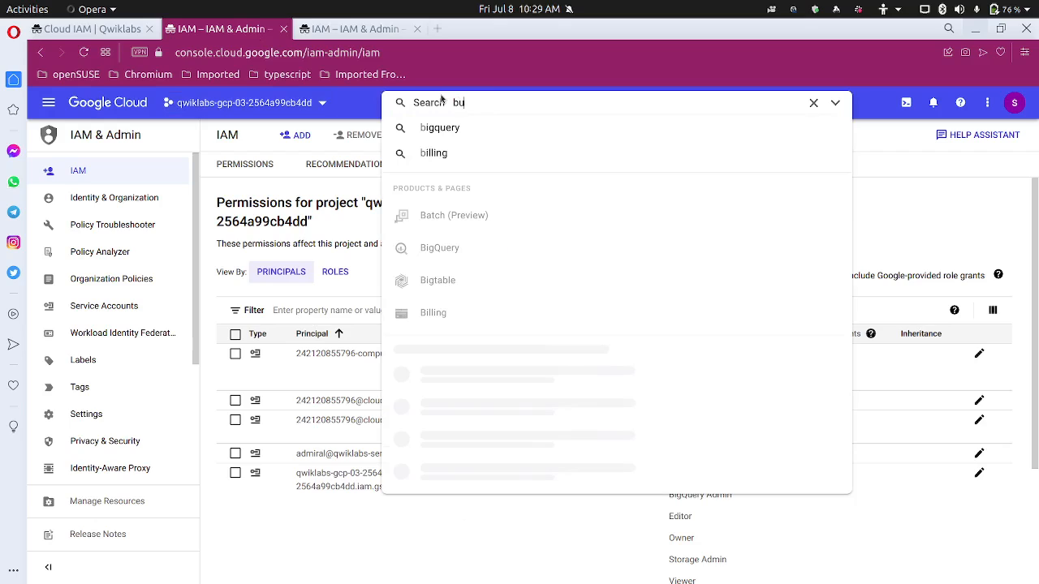
{"action": "type", "text": "ckgg"}
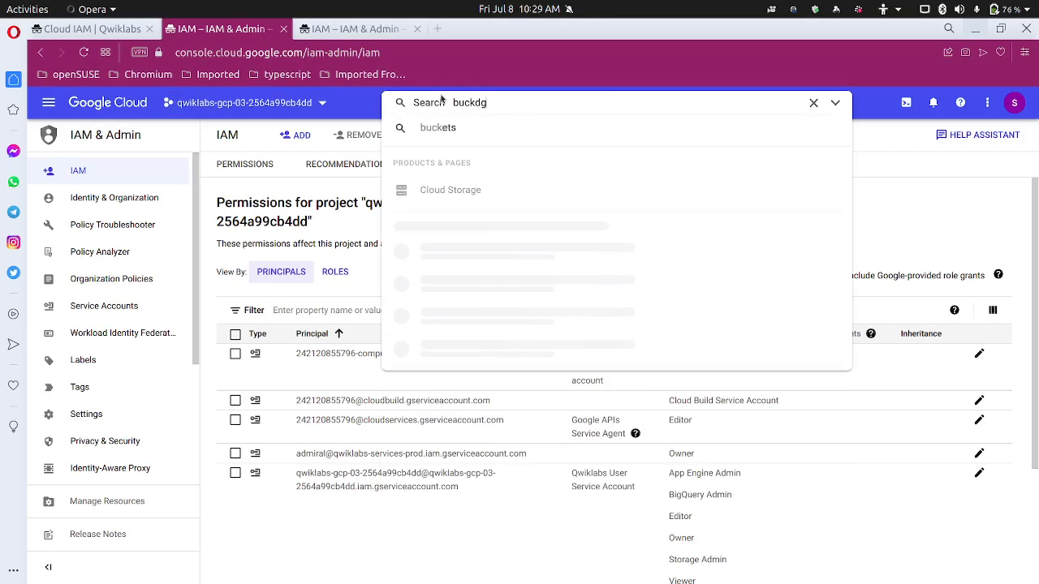
{"action": "key", "text": "BackSpace"}
{"action": "key", "text": "BackSpace"}
{"action": "type", "text": "e"}
{"action": "left_click", "coordinate": [477, 190]}
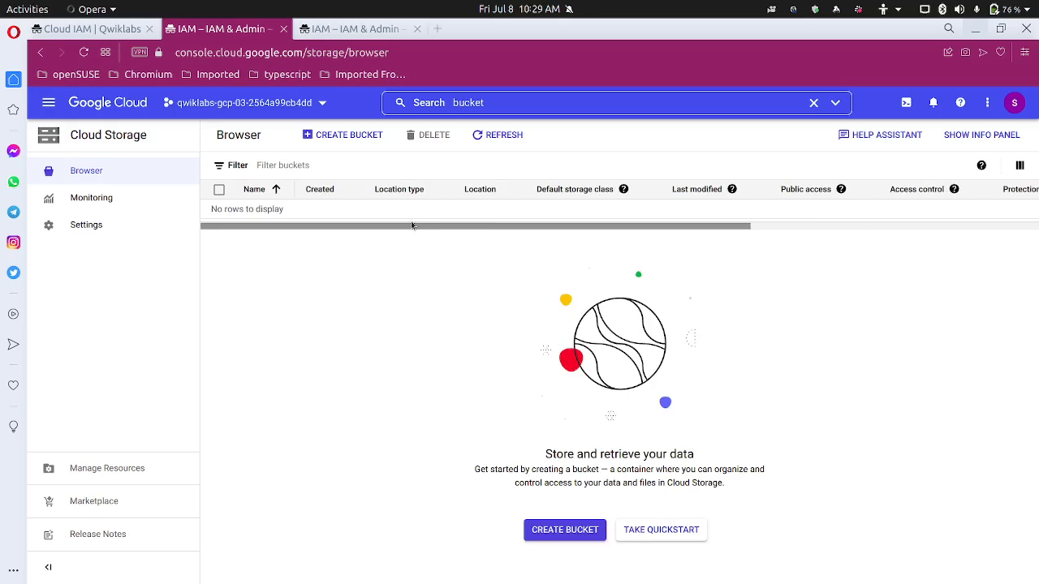
Create a bucket named with the pasted project ID, keeping default settings
{"action": "left_click", "coordinate": [349, 134]}
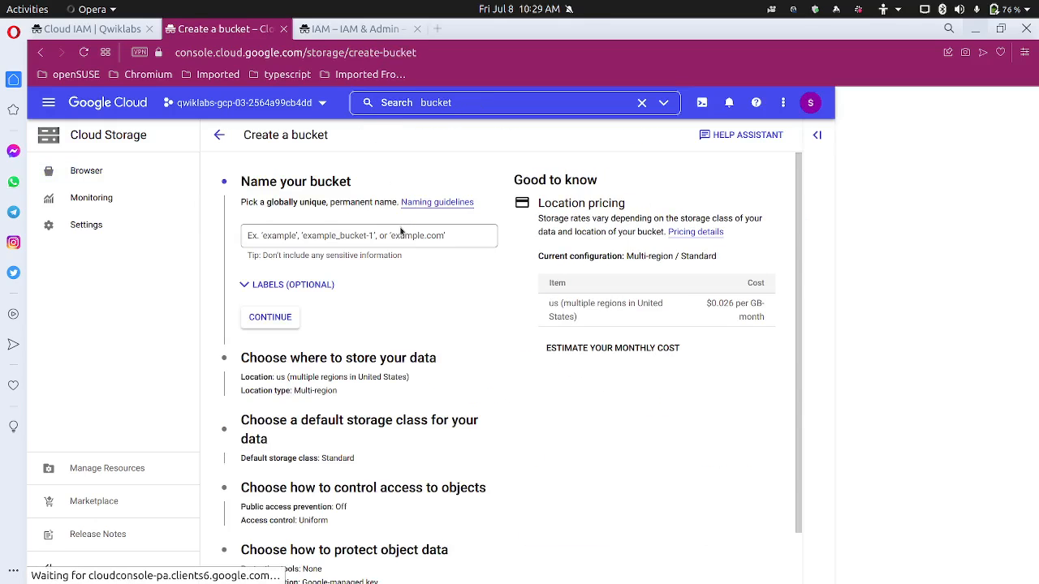
{"action": "left_click", "coordinate": [403, 230]}
{"action": "key", "text": "ctrl+v"}
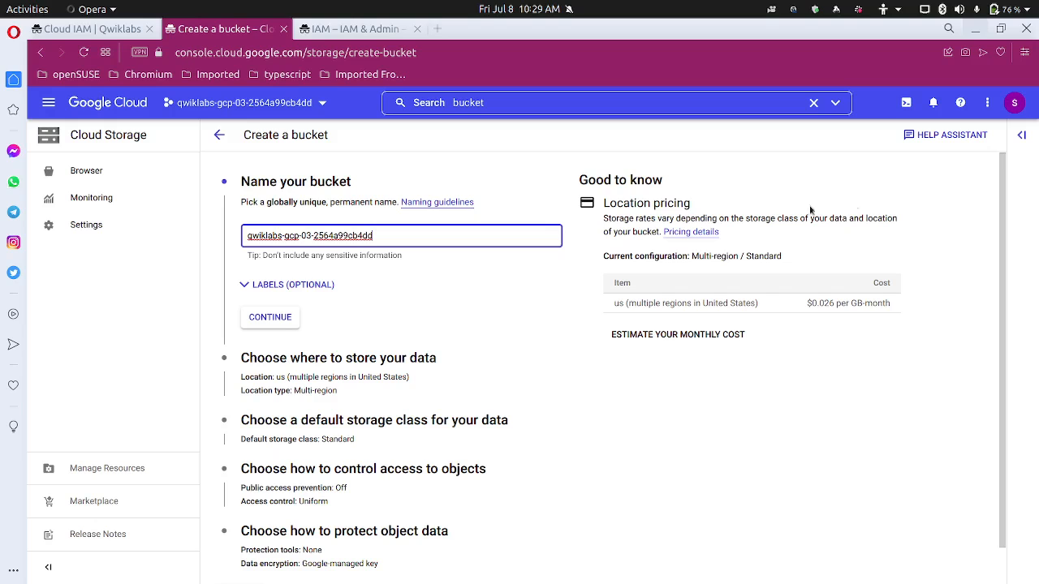
{"action": "left_click", "coordinate": [270, 318]}
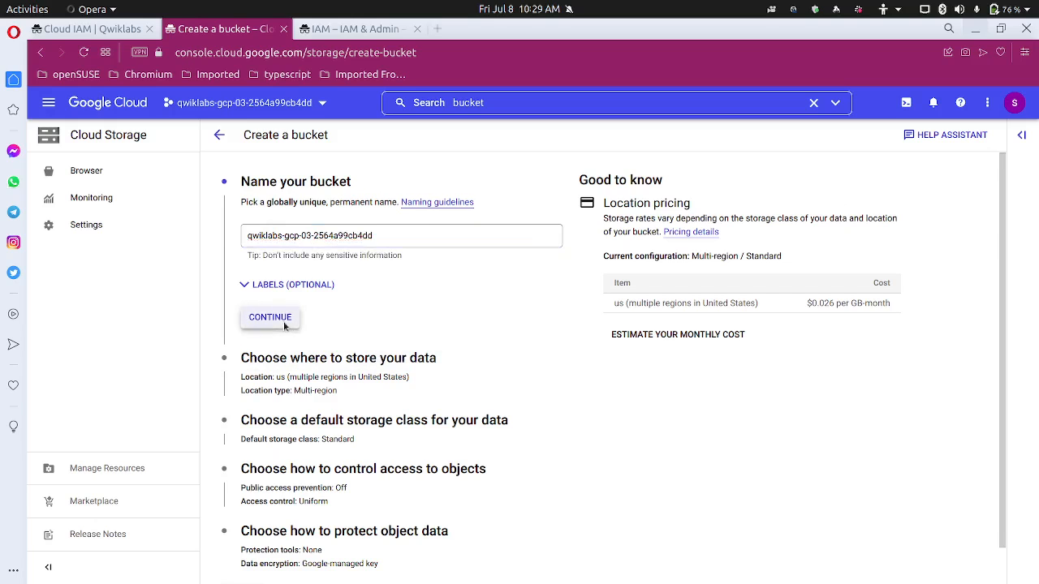
{"action": "scroll", "coordinate": [288, 332], "scroll_direction": "down", "scroll_amount": 3}
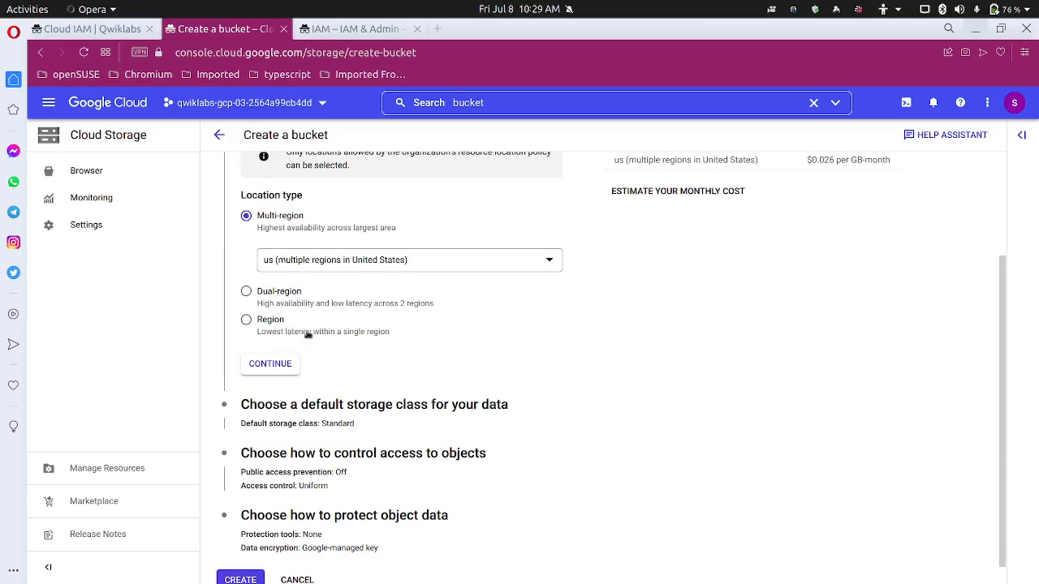
{"action": "scroll", "coordinate": [304, 332], "scroll_direction": "down", "scroll_amount": 1}
{"action": "left_click", "coordinate": [240, 557]}
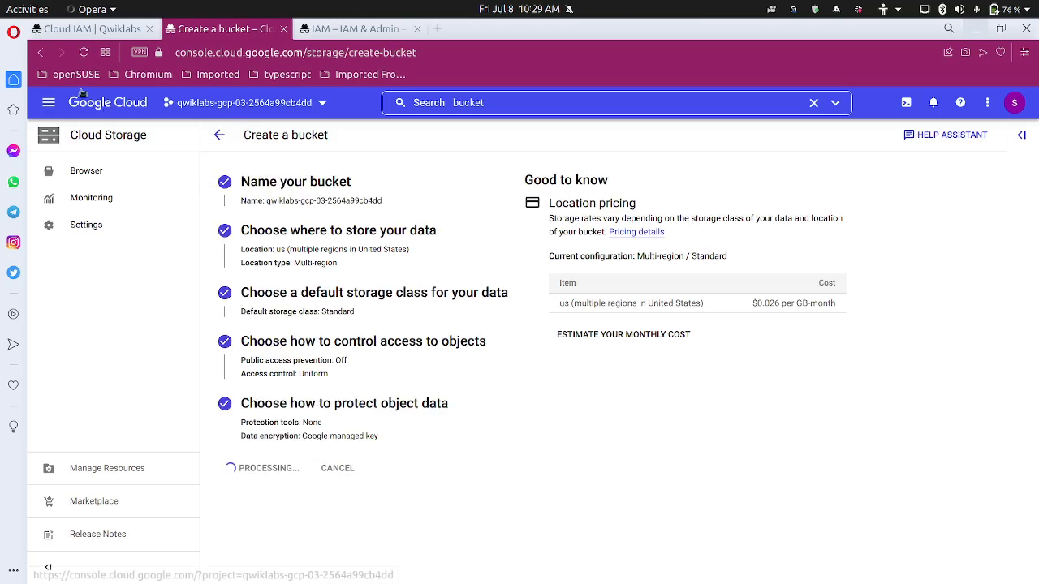
{"action": "left_click", "coordinate": [111, 35]}
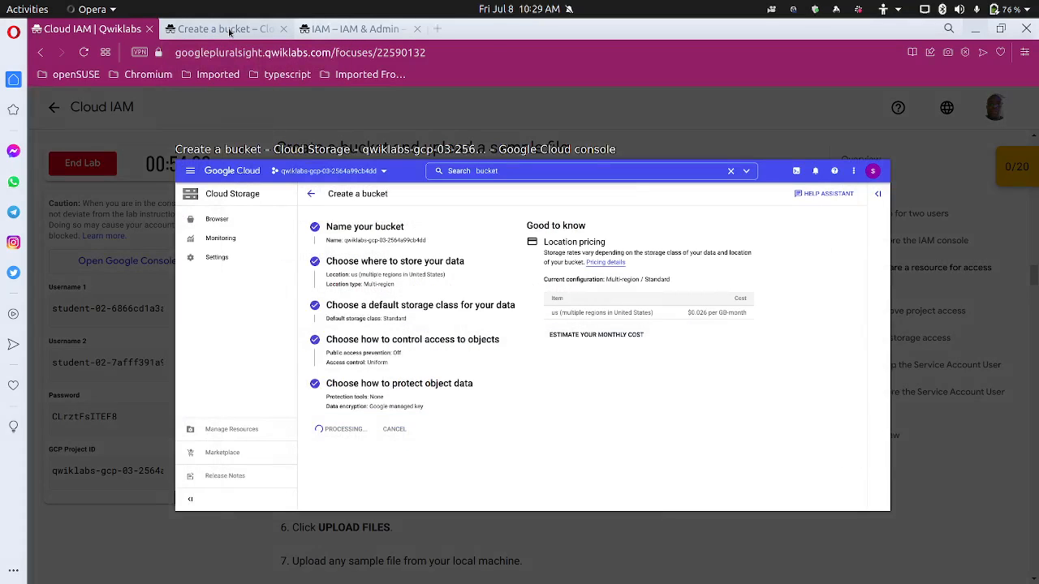
Upload Google Cloud Platform.pdf from recent downloads into the project-ID bucket
{"action": "left_click", "coordinate": [230, 31]}
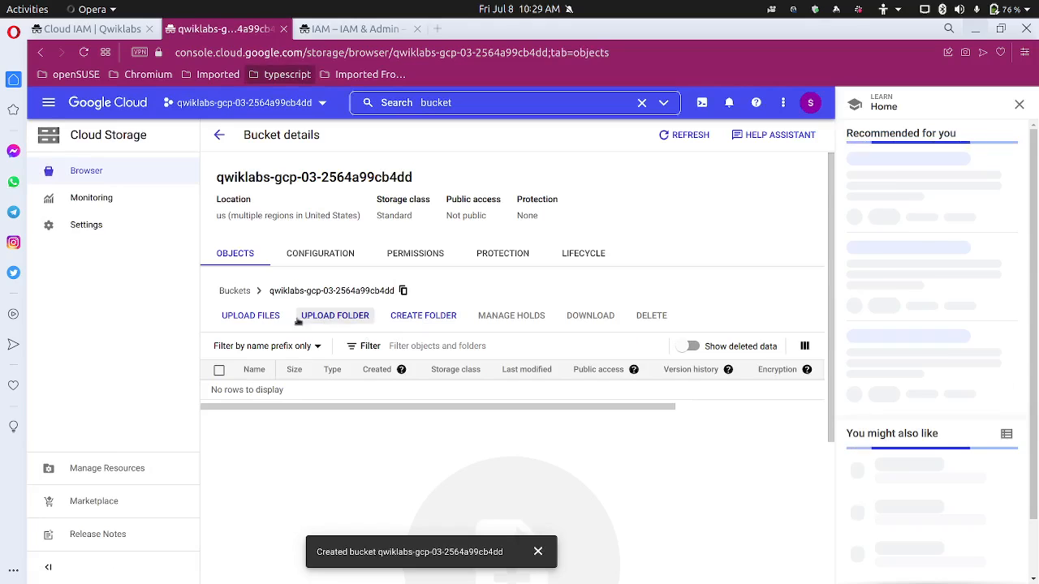
{"action": "left_click", "coordinate": [270, 318]}
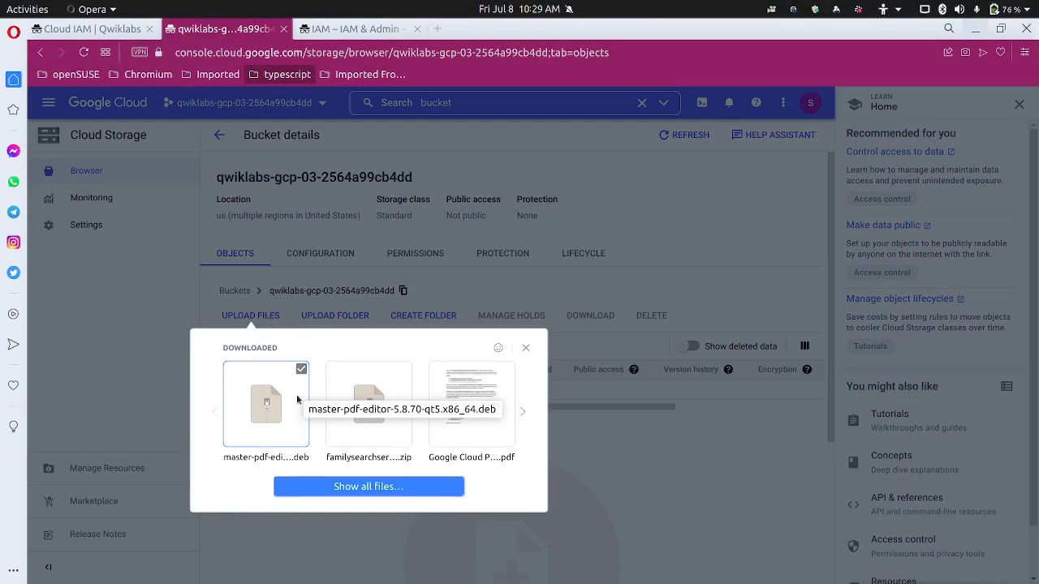
{"action": "left_click", "coordinate": [521, 413]}
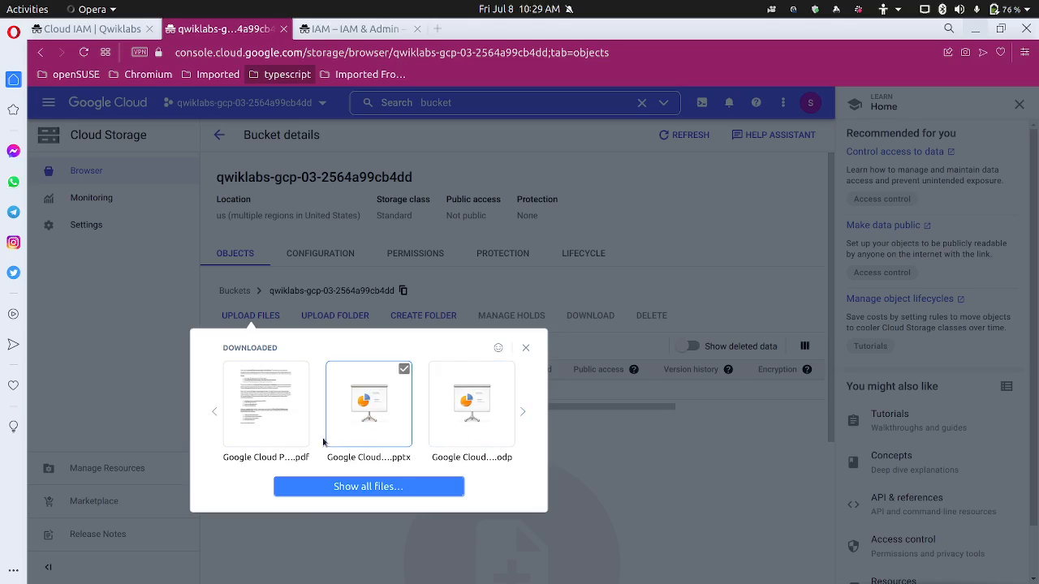
{"action": "left_click_drag", "start_coordinate": [274, 418], "coordinate": [273, 418]}
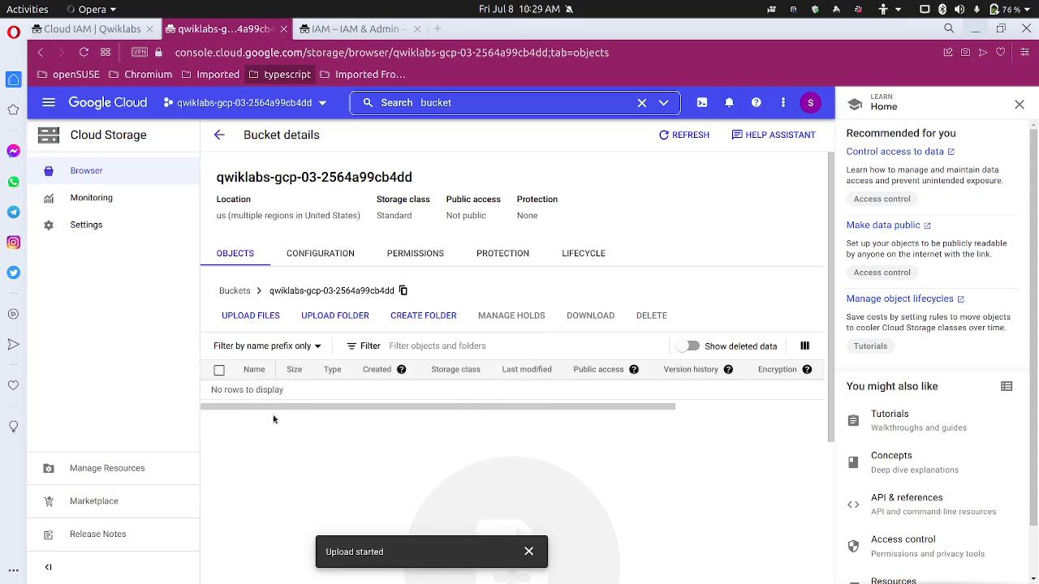
{"action": "left_click", "coordinate": [1020, 104]}
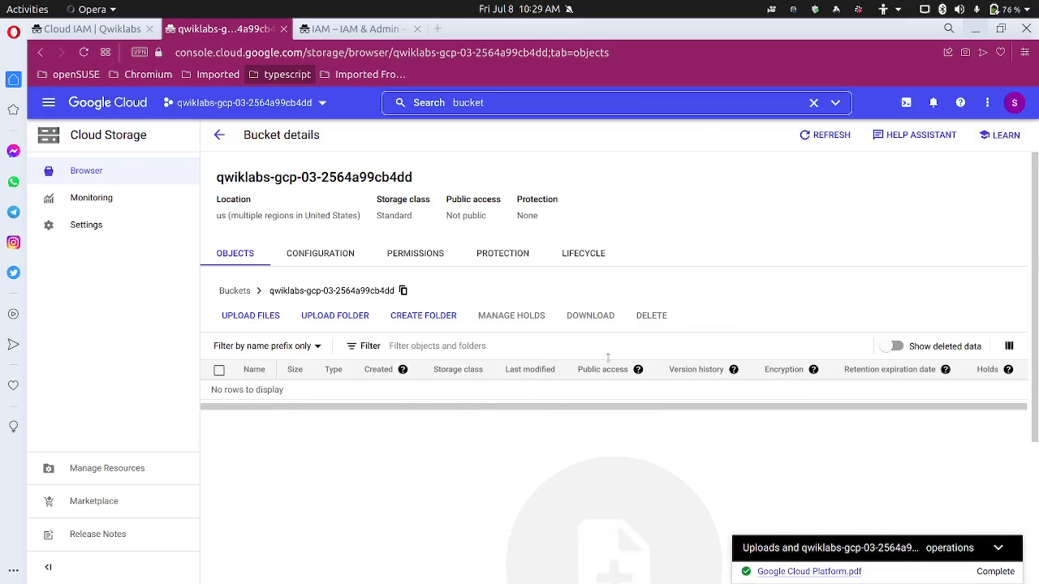
{"action": "left_click", "coordinate": [793, 9]}
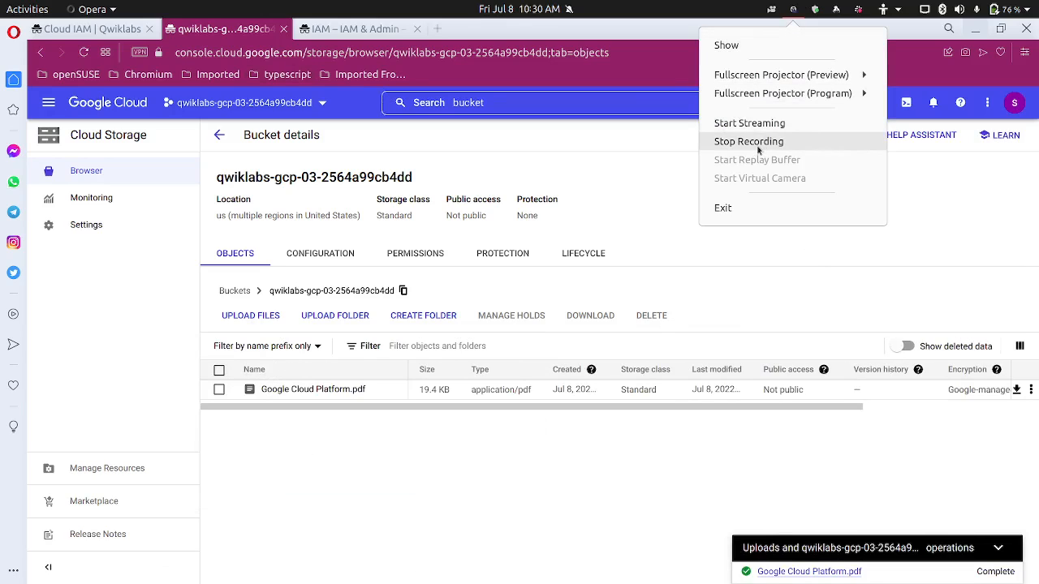
Rename the uploaded Google Cloud Platform.pdf object to sample.txt
{"action": "left_click", "coordinate": [917, 63]}
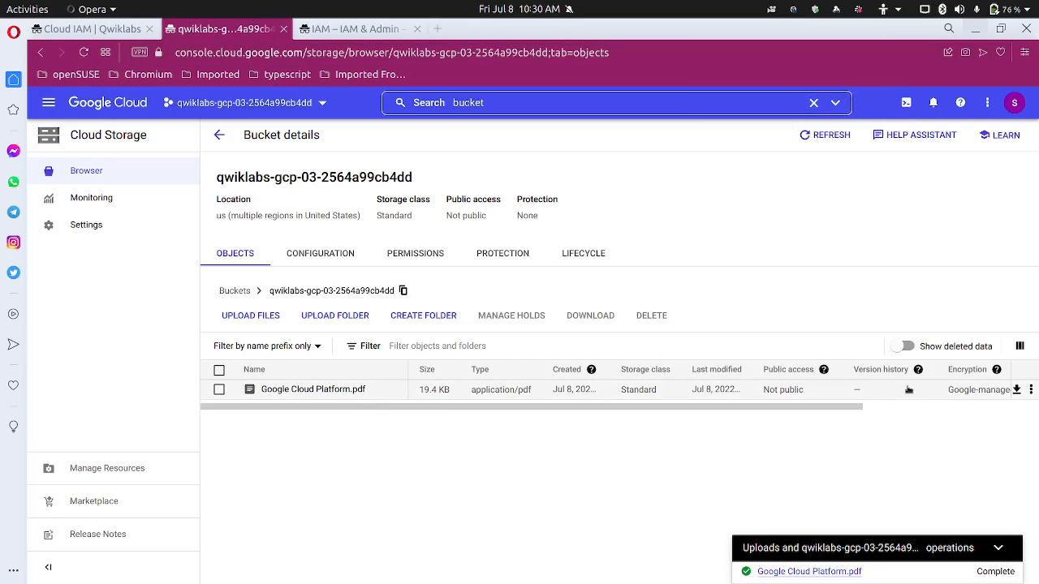
{"action": "left_click", "coordinate": [1030, 391]}
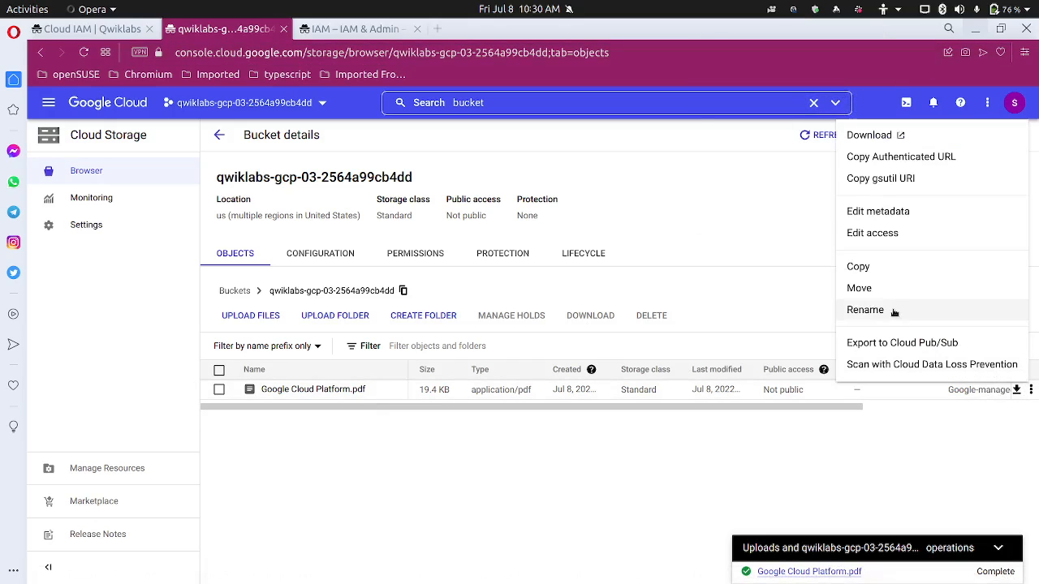
{"action": "left_click", "coordinate": [892, 309]}
{"action": "left_click_drag", "start_coordinate": [497, 330], "coordinate": [323, 317]}
{"action": "type", "text": "sample.txt"}
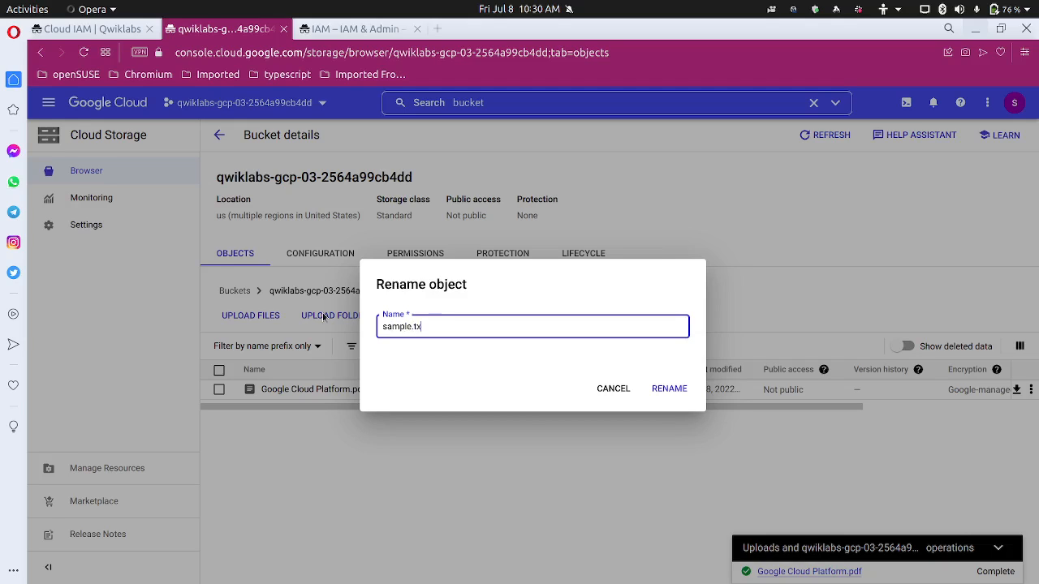
{"action": "left_click", "coordinate": [667, 389]}
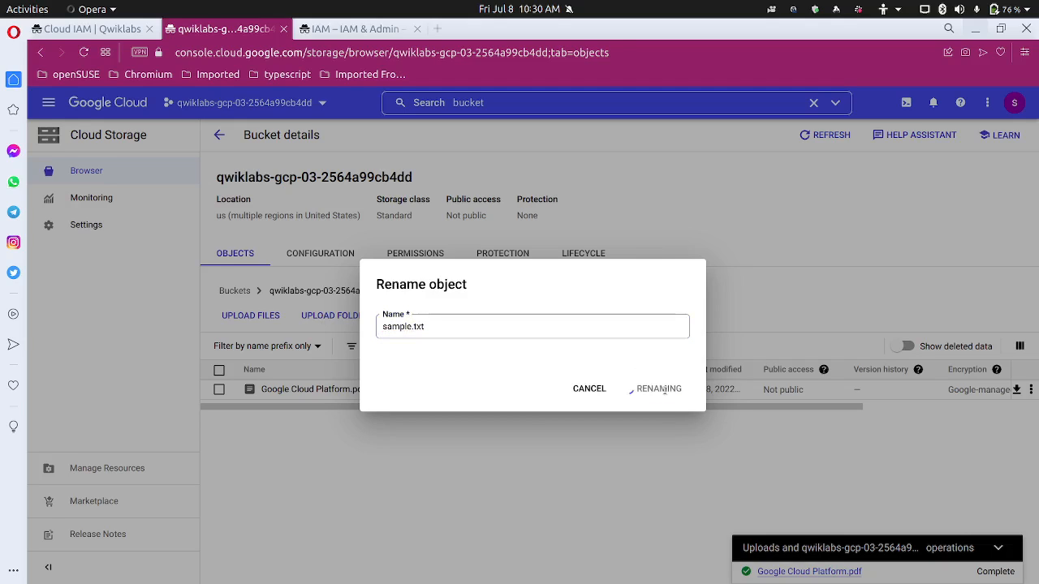
Run the Qwiklabs progress check for 'Create a bucket and upload a sample file'
{"action": "left_click", "coordinate": [114, 31]}
{"action": "scroll", "coordinate": [428, 345], "scroll_direction": "down", "scroll_amount": 5}
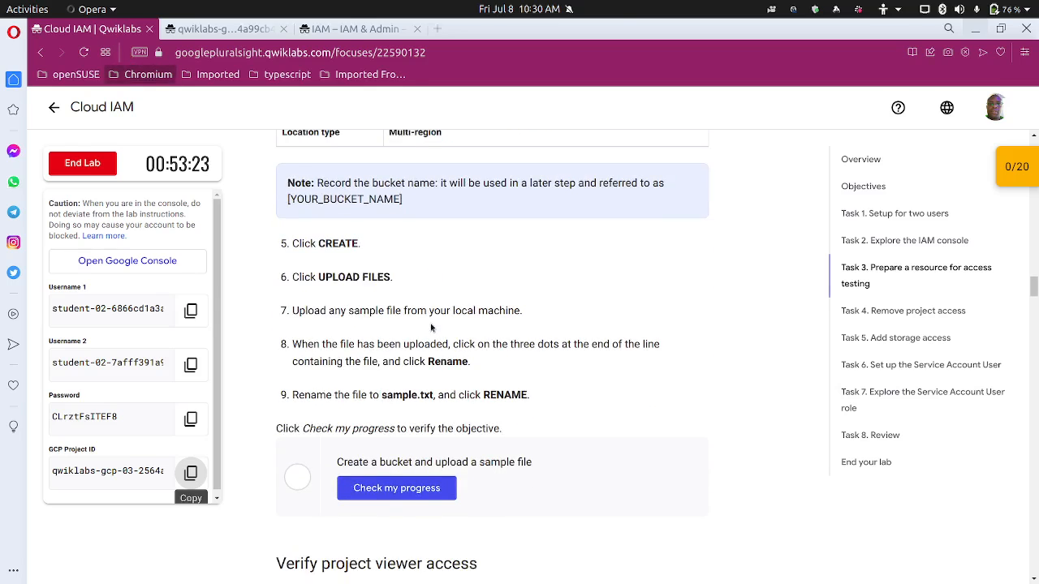
{"action": "scroll", "coordinate": [408, 304], "scroll_direction": "up", "scroll_amount": 1}
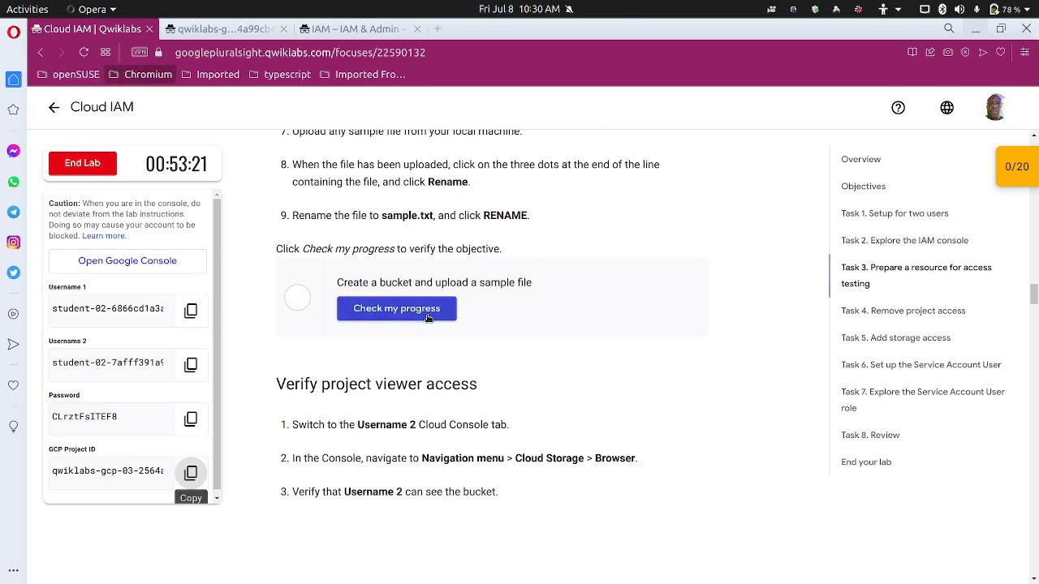
{"action": "left_click", "coordinate": [426, 315]}
{"action": "scroll", "coordinate": [383, 314], "scroll_direction": "down", "scroll_amount": 3}
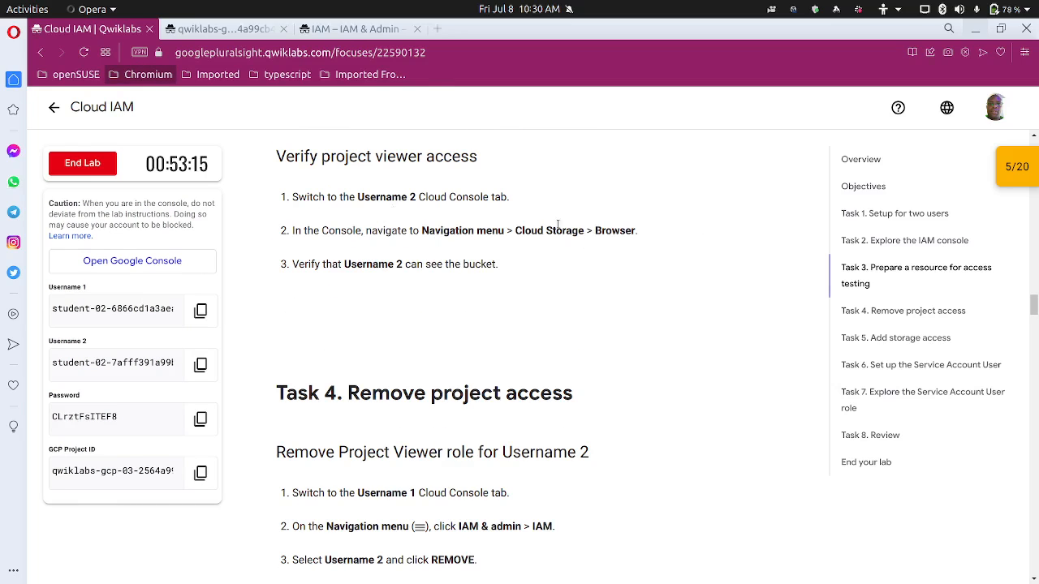
Search 'bu' from the IAM page, open Cloud Storage, then open the project-ID bucket
{"action": "left_click", "coordinate": [408, 30]}
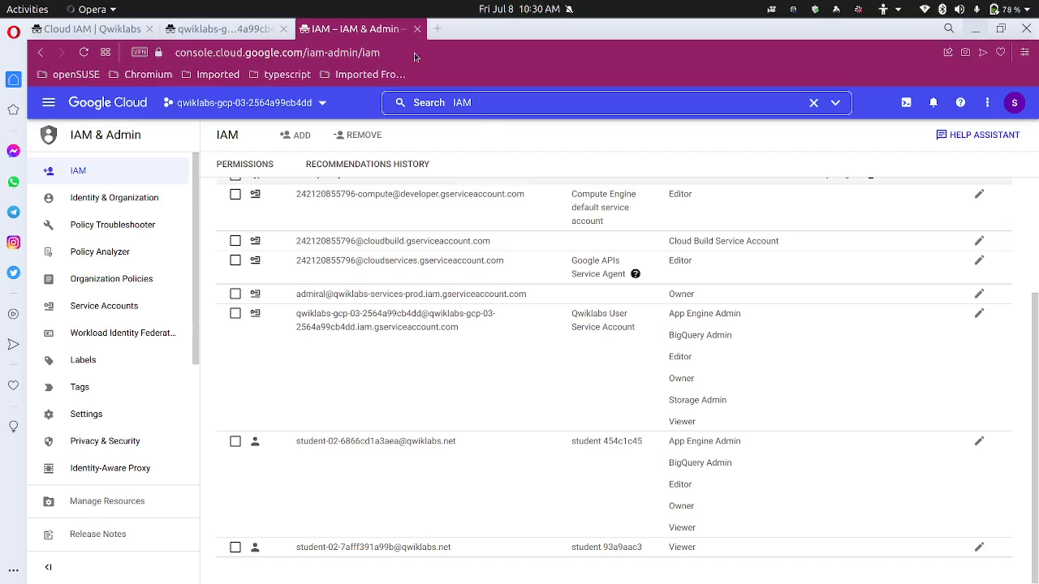
{"action": "left_click", "coordinate": [502, 102]}
{"action": "left_click_drag", "start_coordinate": [478, 102], "coordinate": [410, 98]}
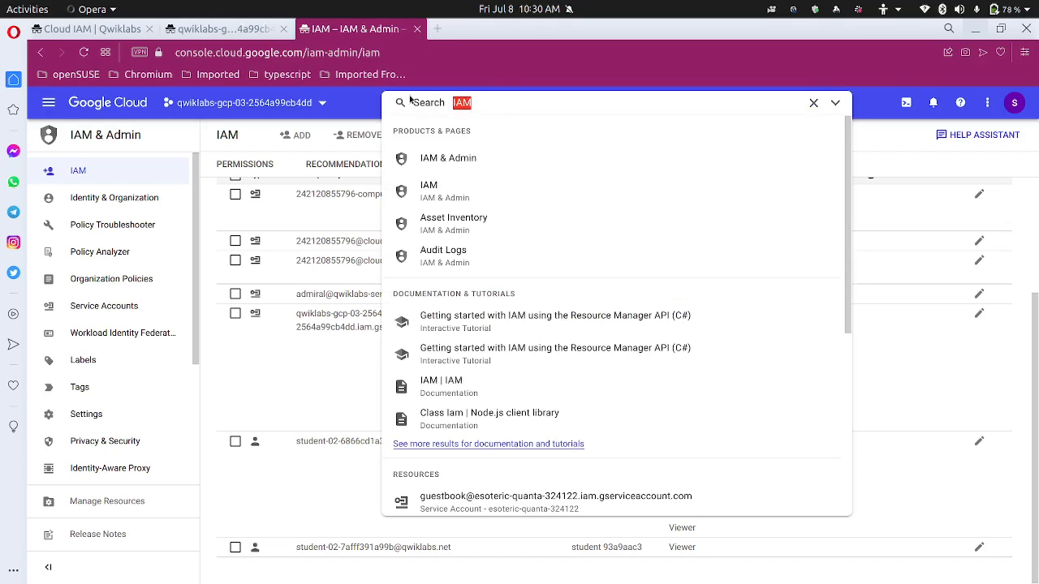
{"action": "type", "text": "bucket"}
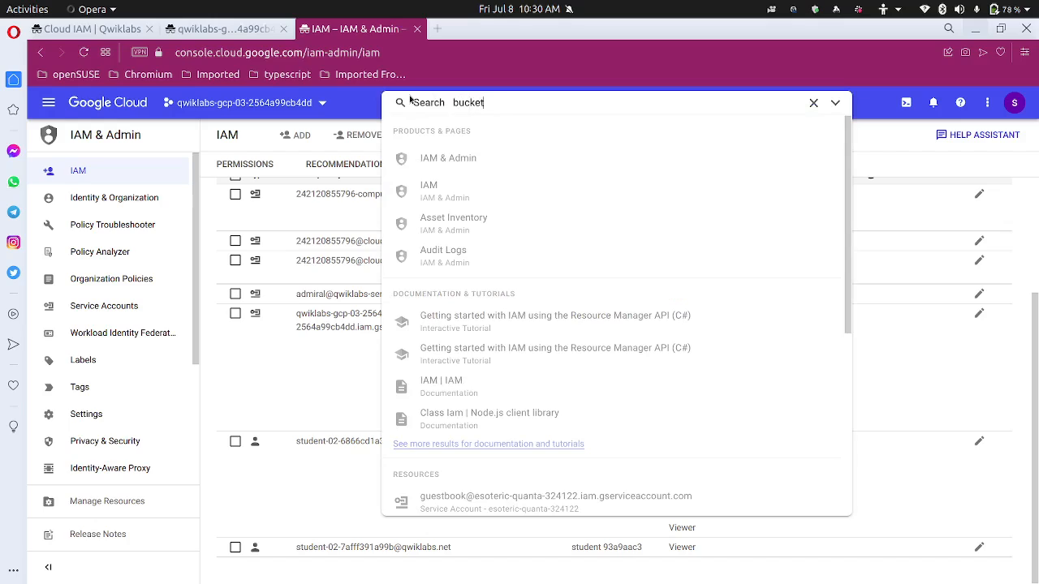
{"action": "key", "text": "Return"}
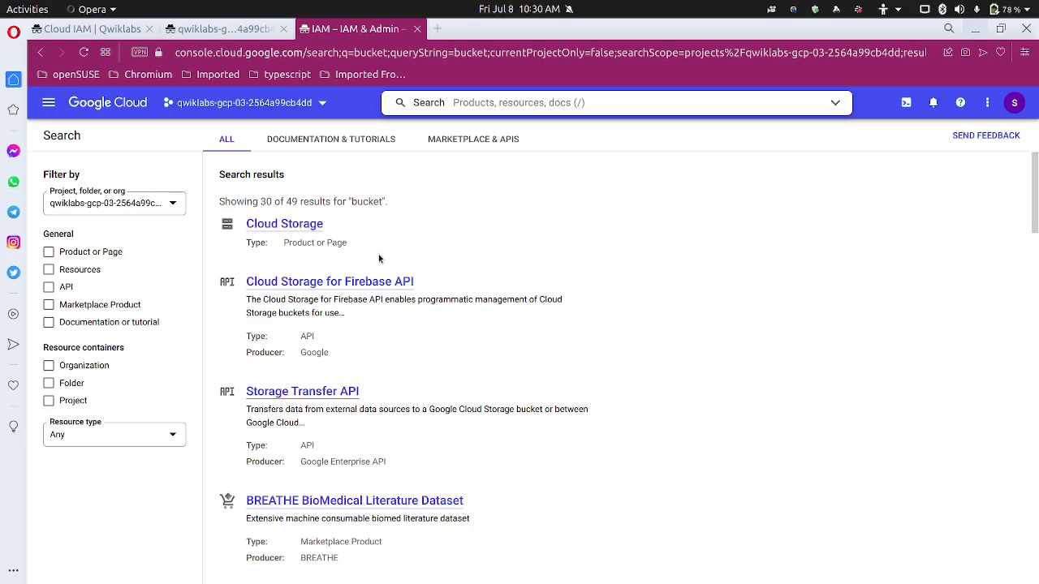
{"action": "left_click", "coordinate": [281, 224]}
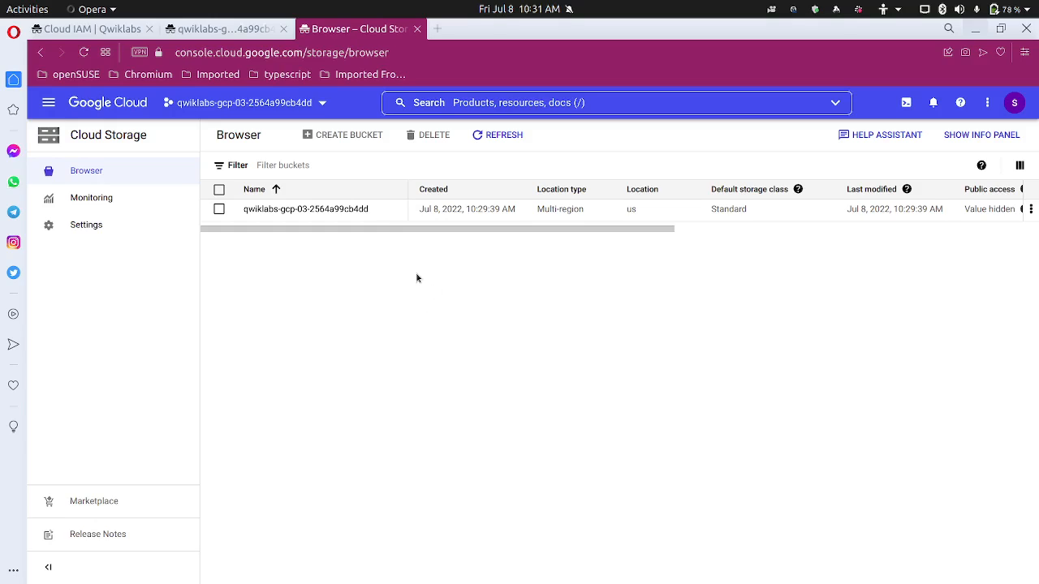
{"action": "left_click", "coordinate": [332, 210]}
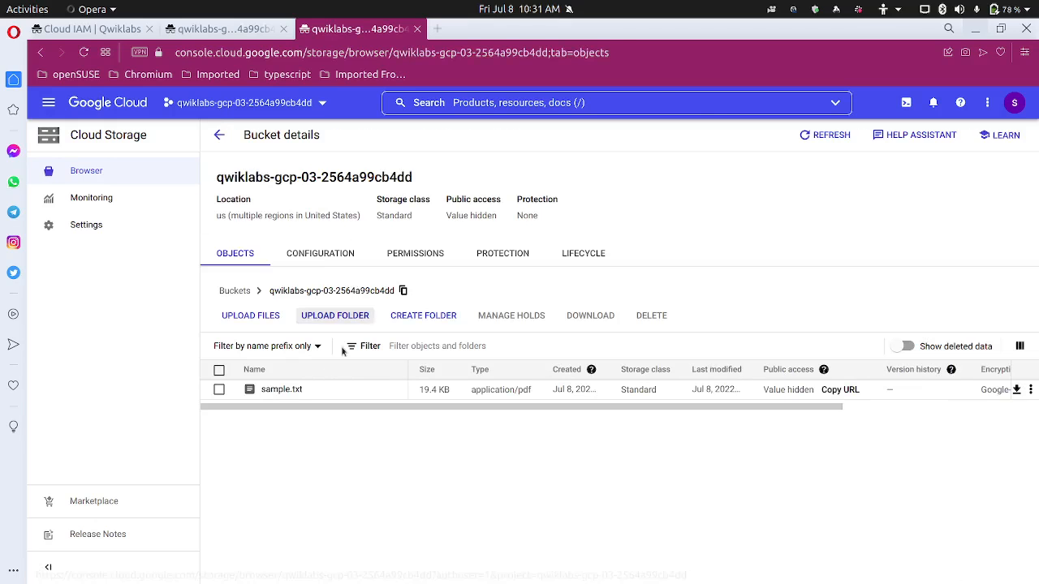
Read Task 4 'Remove project access' in Qwiklabs, then return to the bucket details
{"action": "left_click", "coordinate": [121, 36]}
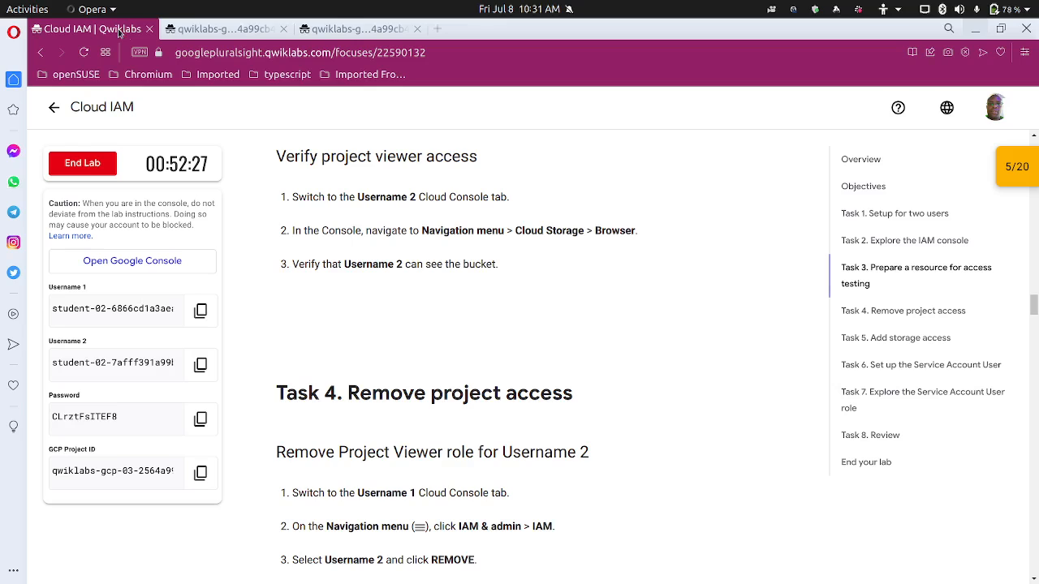
{"action": "scroll", "coordinate": [374, 328], "scroll_direction": "down", "scroll_amount": 3}
{"action": "scroll", "coordinate": [373, 327], "scroll_direction": "up", "scroll_amount": 2}
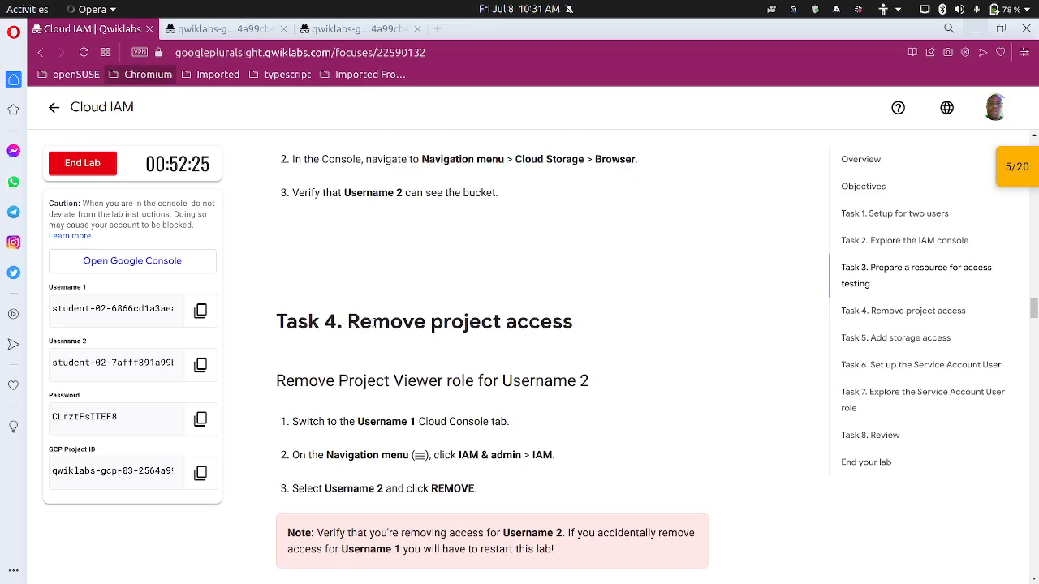
{"action": "scroll", "coordinate": [373, 327], "scroll_direction": "down", "scroll_amount": 3}
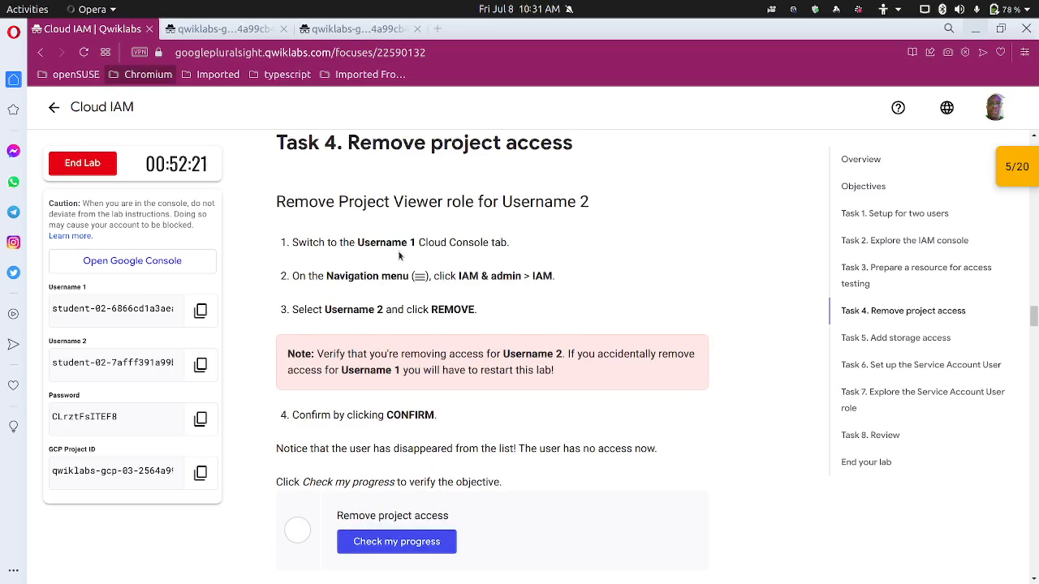
{"action": "scroll", "coordinate": [435, 299], "scroll_direction": "down", "scroll_amount": 1}
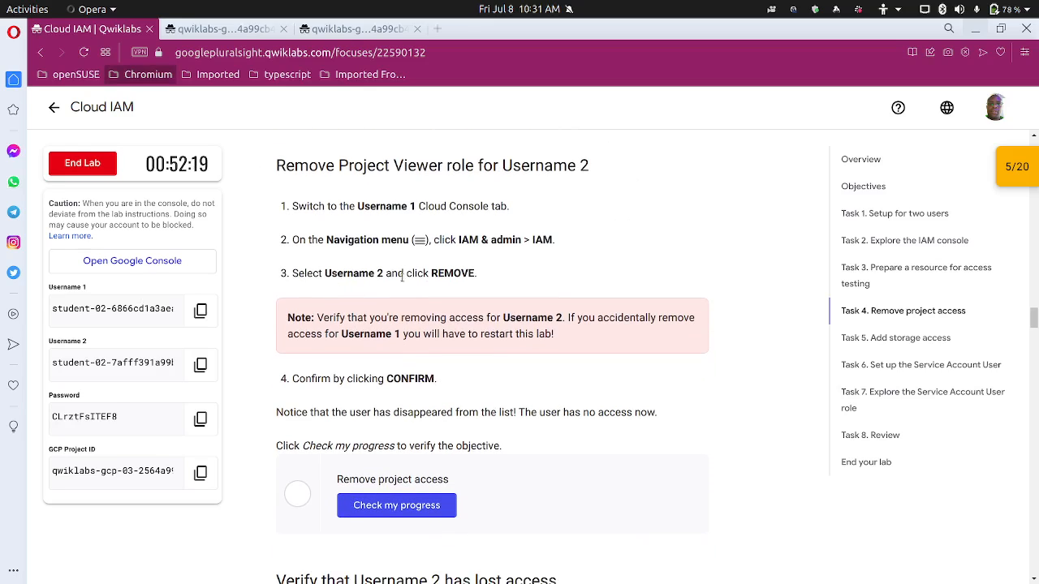
{"action": "left_click", "coordinate": [253, 27]}
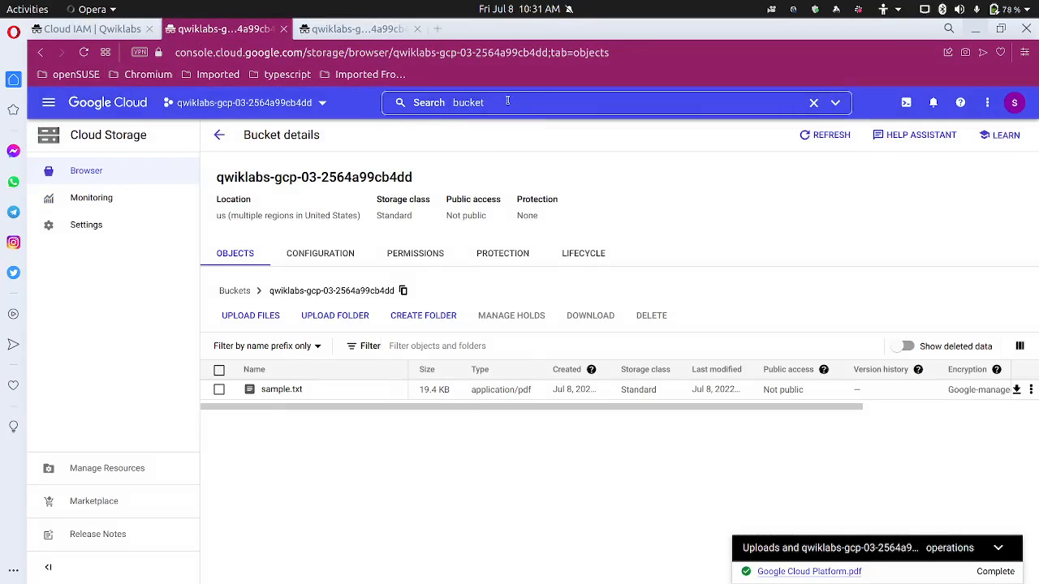
Go to the project's IAM permissions page and dismiss the uploads status panel
{"action": "left_click", "coordinate": [507, 101]}
{"action": "key", "text": "BackSpace"}
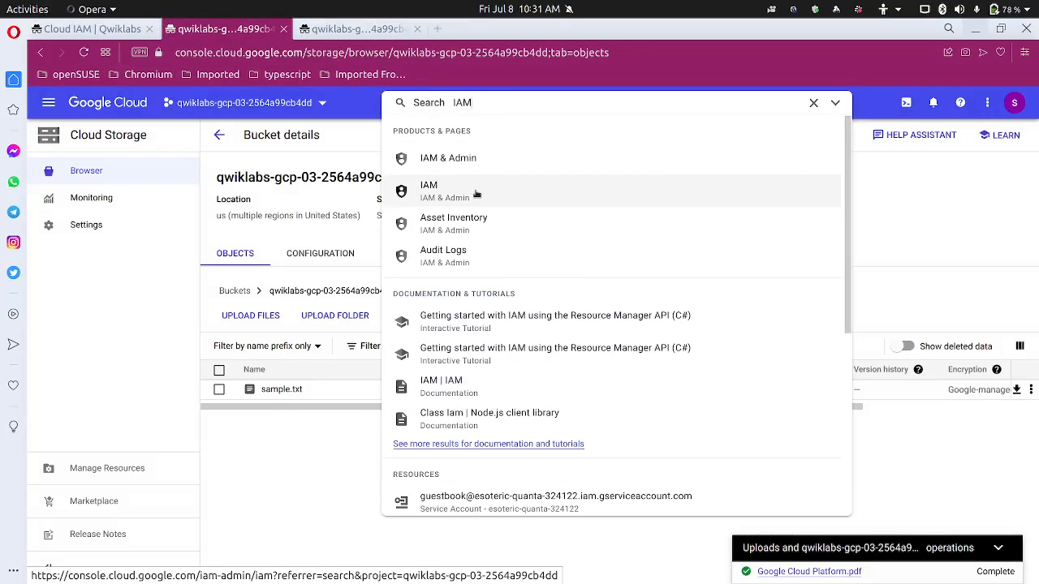
{"action": "left_click", "coordinate": [477, 194]}
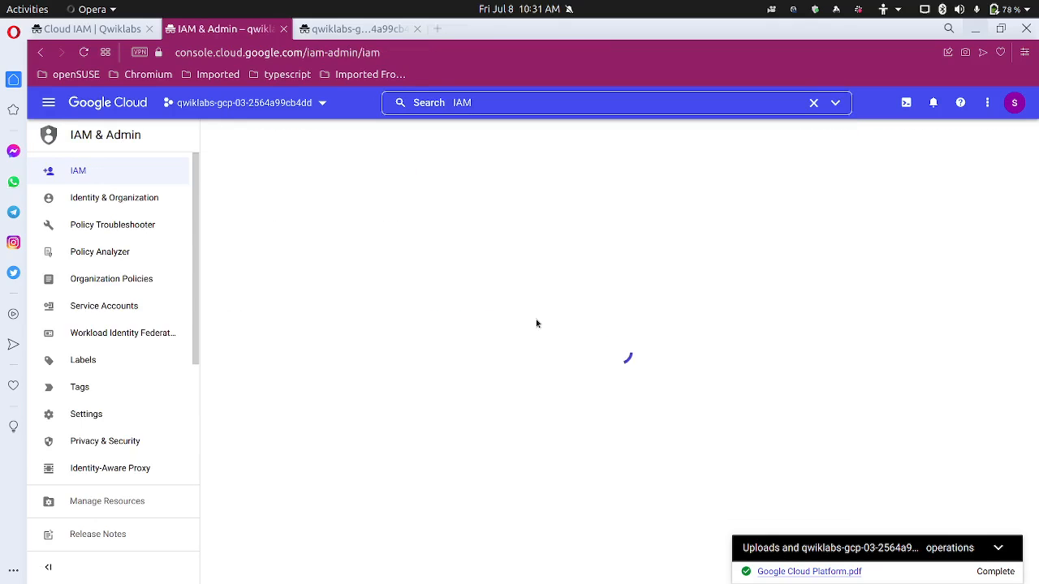
{"action": "left_click", "coordinate": [1000, 575]}
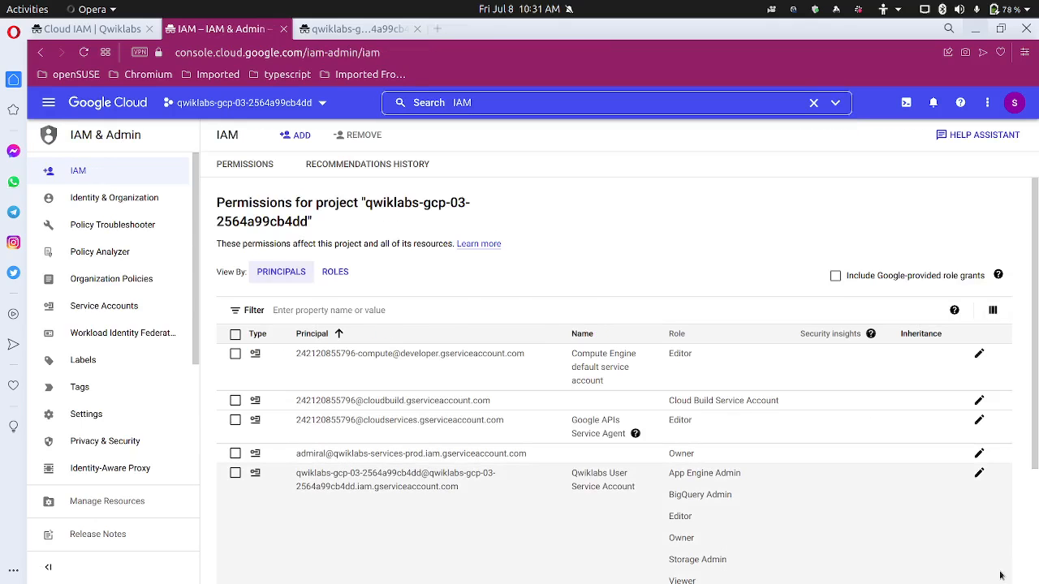
{"action": "scroll", "coordinate": [777, 525], "scroll_direction": "down", "scroll_amount": 2}
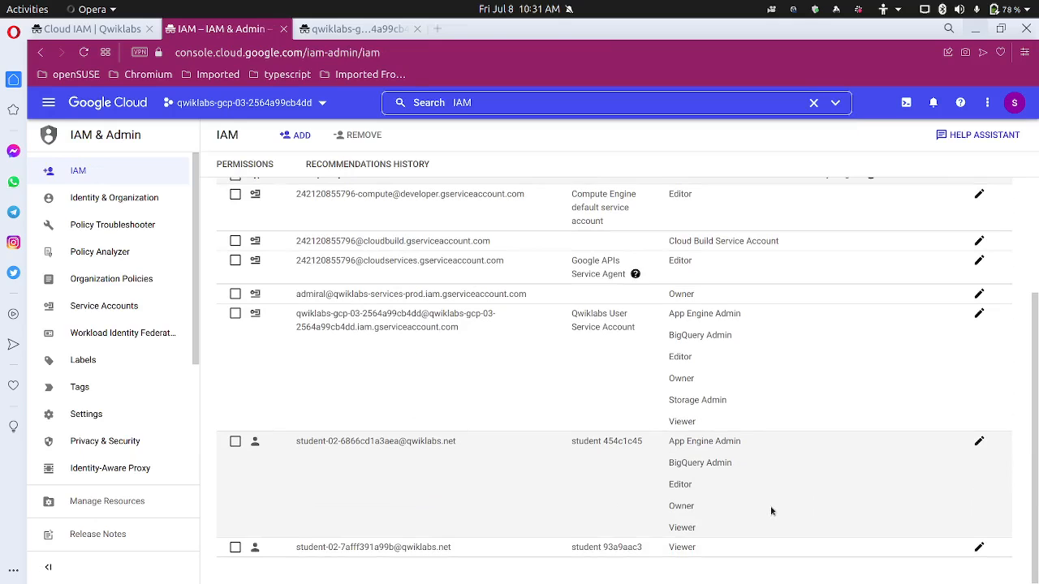
Remove the Viewer-only second lab user from the project's IAM permissions
{"action": "left_click", "coordinate": [979, 549]}
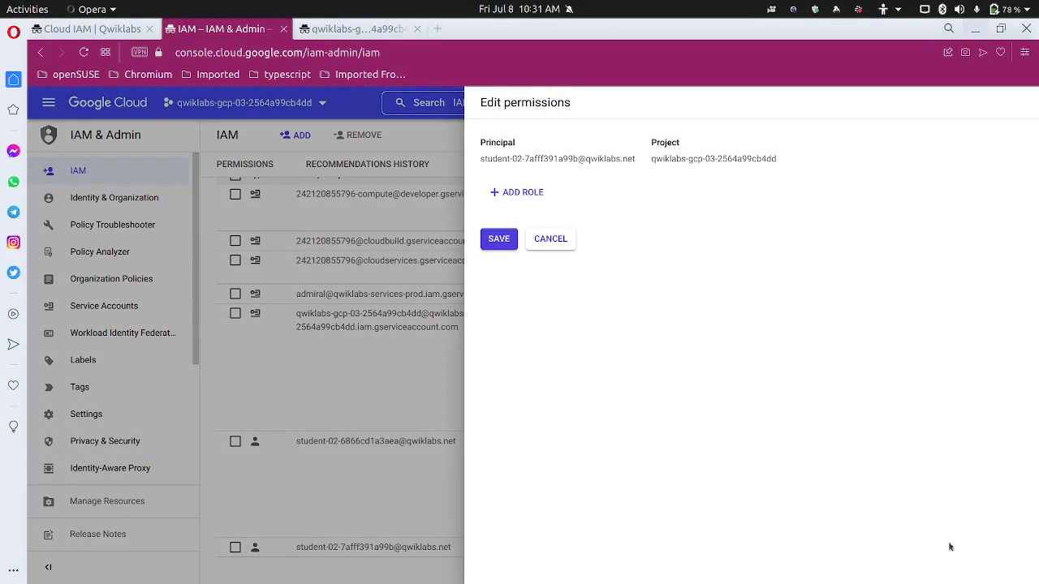
{"action": "left_click", "coordinate": [414, 442]}
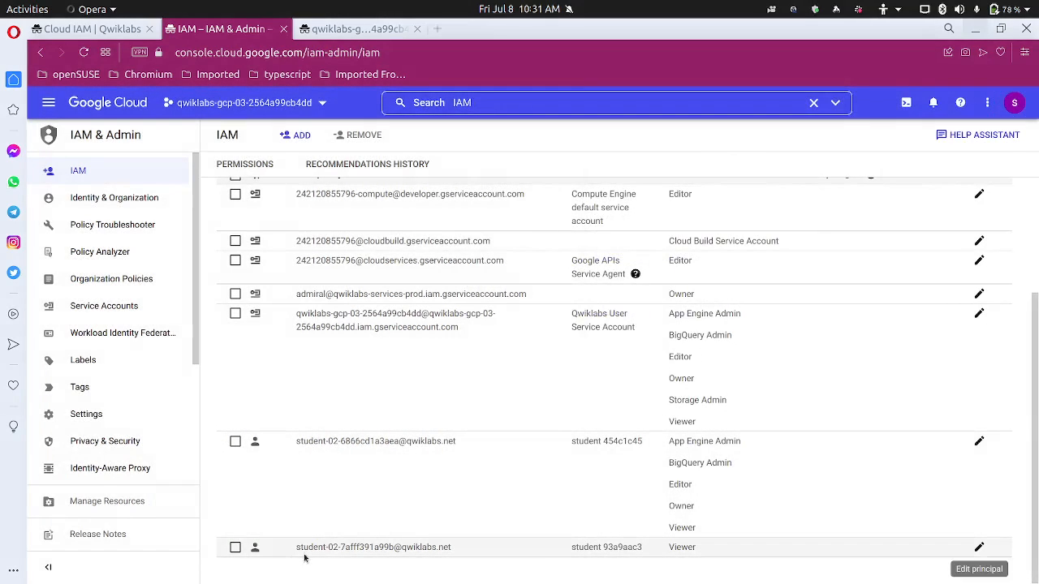
{"action": "left_click", "coordinate": [235, 549]}
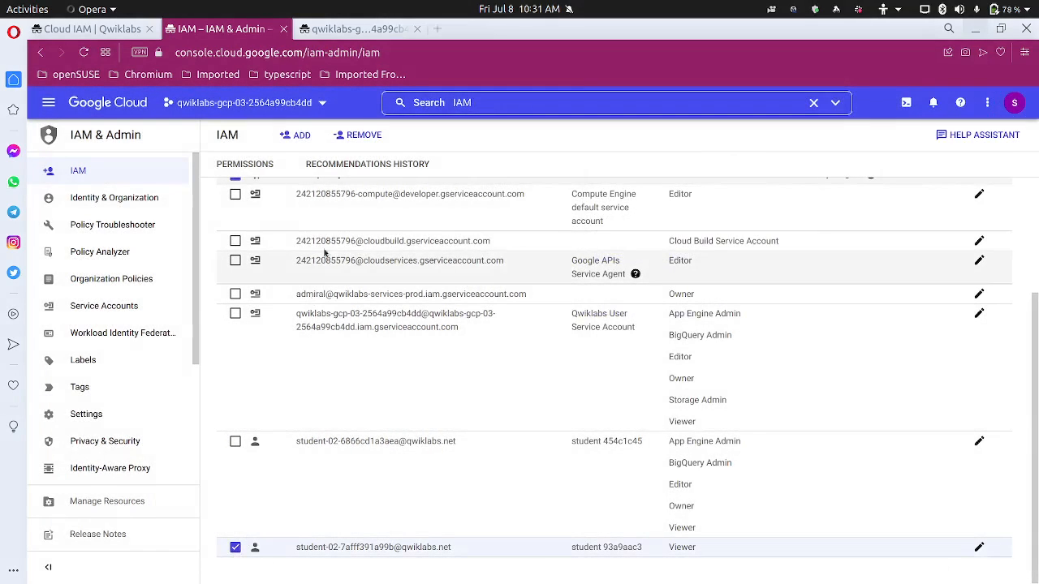
{"action": "left_click", "coordinate": [358, 135]}
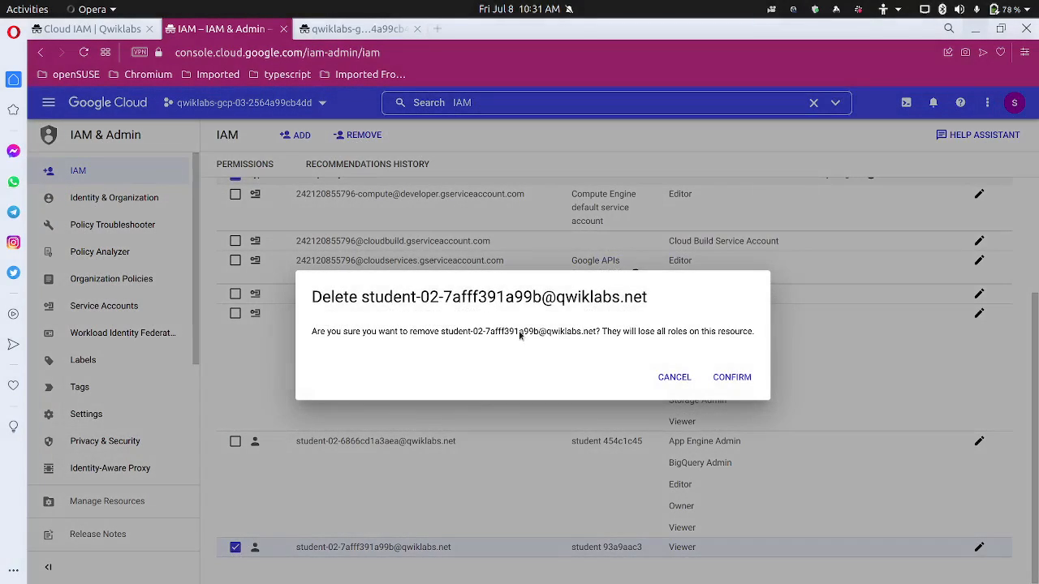
{"action": "left_click", "coordinate": [729, 378]}
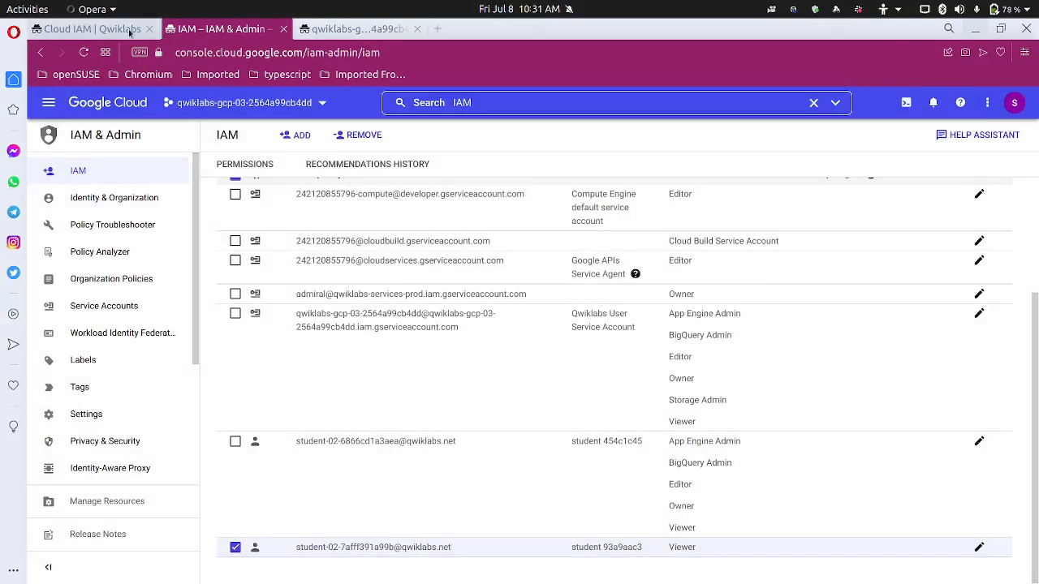
{"action": "left_click", "coordinate": [121, 29]}
{"action": "scroll", "coordinate": [464, 462], "scroll_direction": "down", "scroll_amount": 1}
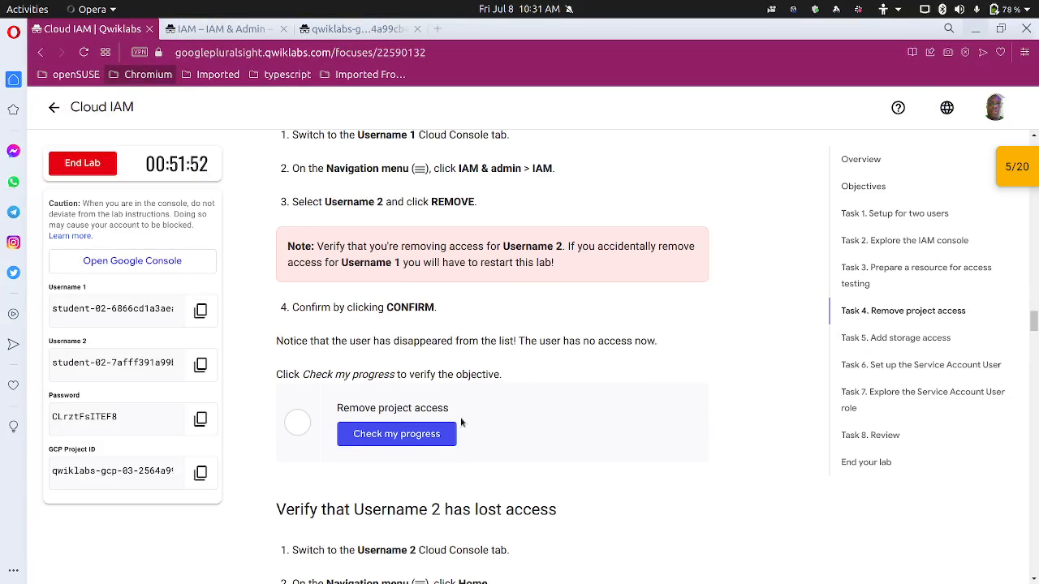
Retry the 'Remove project access' progress check after confirming the user's removal in IAM
{"action": "left_click", "coordinate": [411, 438]}
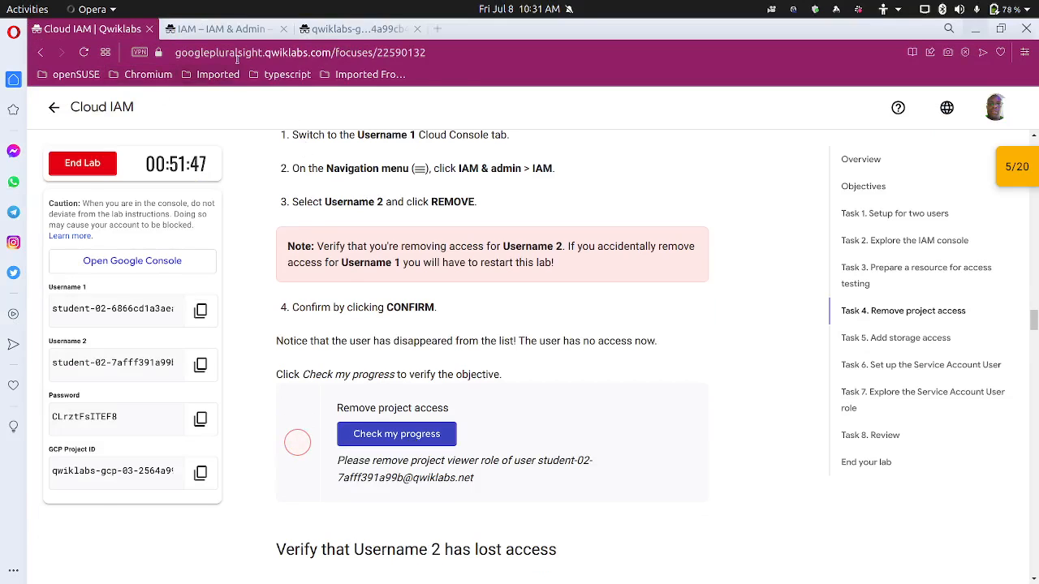
{"action": "left_click", "coordinate": [240, 32]}
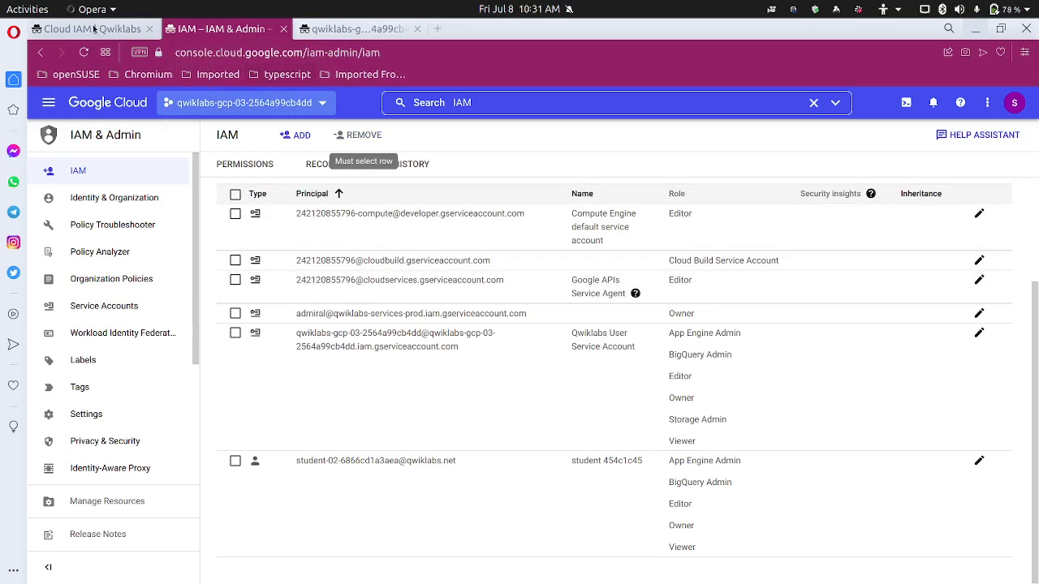
{"action": "left_click", "coordinate": [93, 29]}
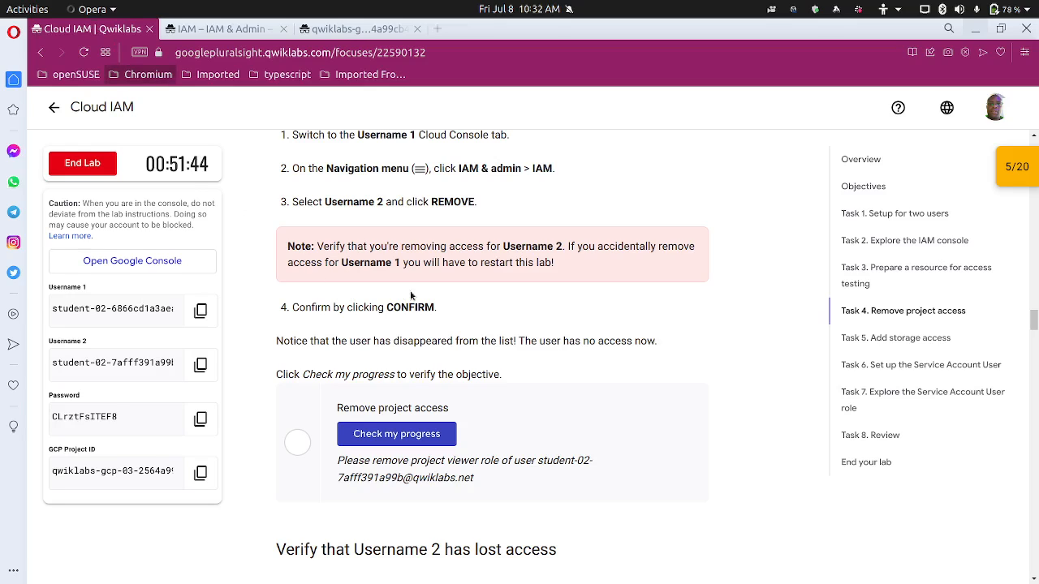
{"action": "left_click", "coordinate": [424, 436]}
{"action": "left_click", "coordinate": [379, 436]}
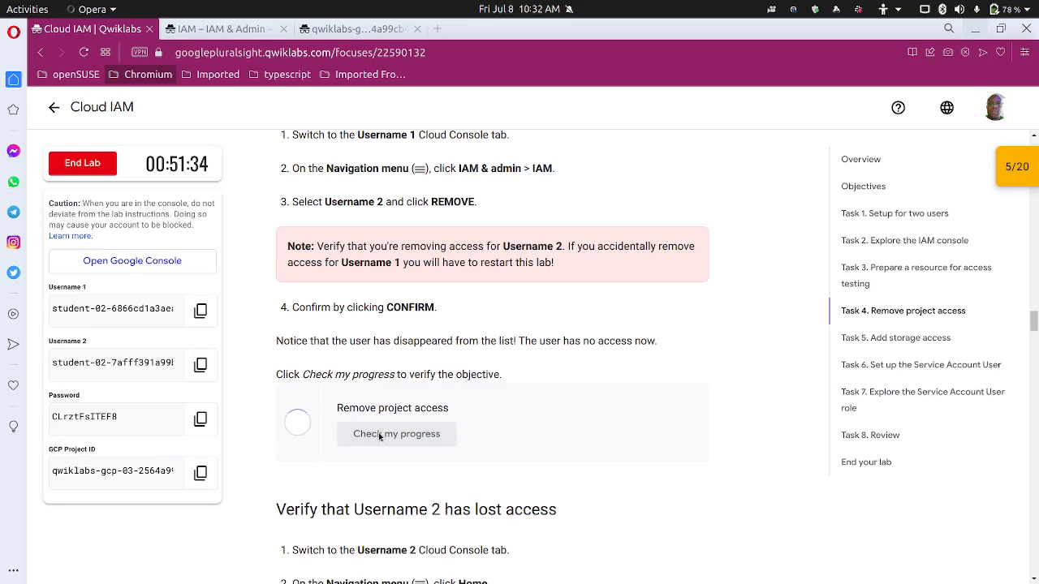
{"action": "scroll", "coordinate": [383, 428], "scroll_direction": "down", "scroll_amount": 4}
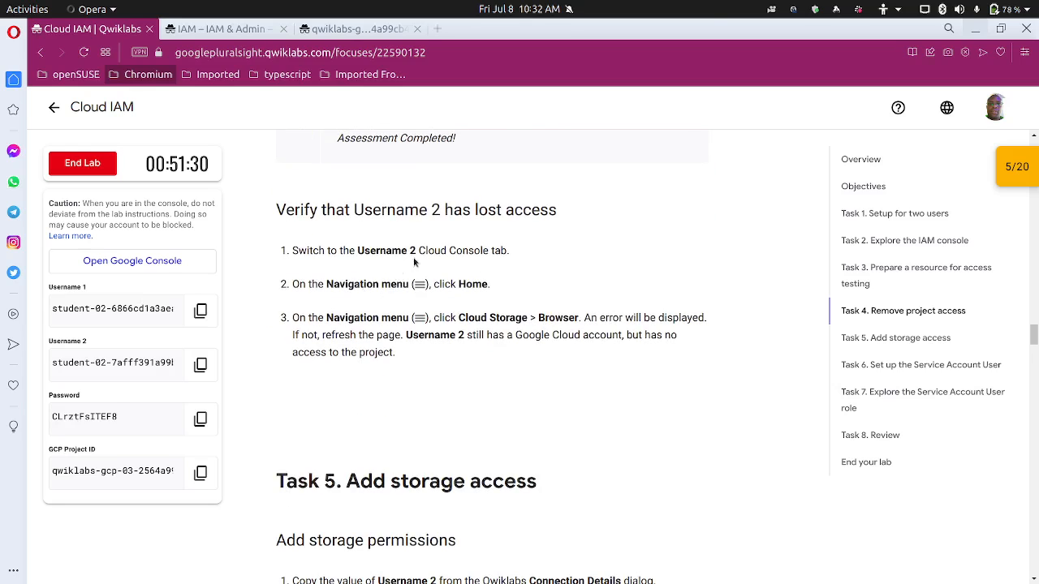
{"action": "left_click", "coordinate": [382, 33]}
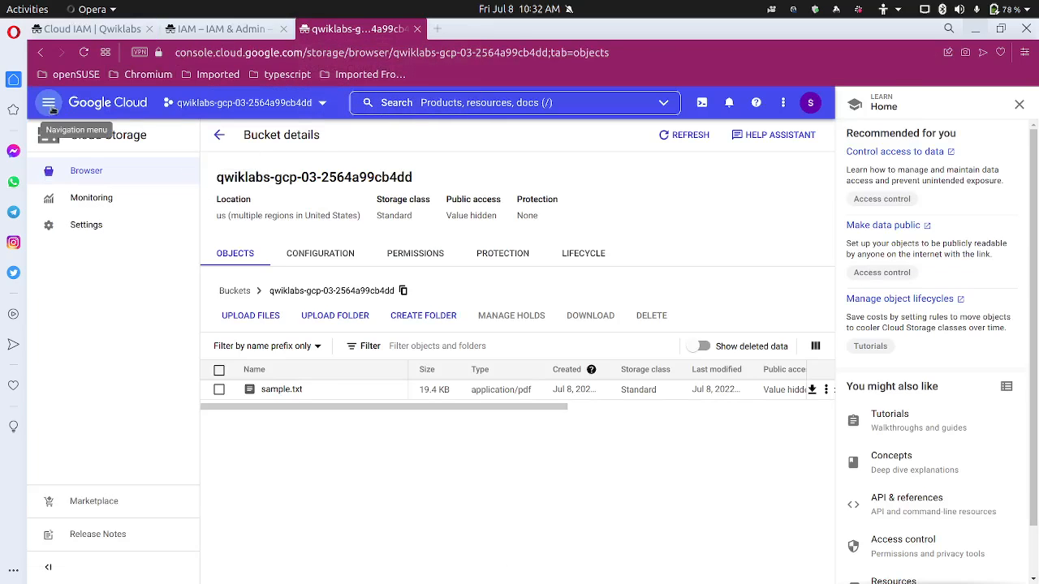
Go to the project Dashboard through Cloud overview, closing the Learn and account popups
{"action": "left_click", "coordinate": [50, 105]}
{"action": "mouse_move", "coordinate": [84, 141]}
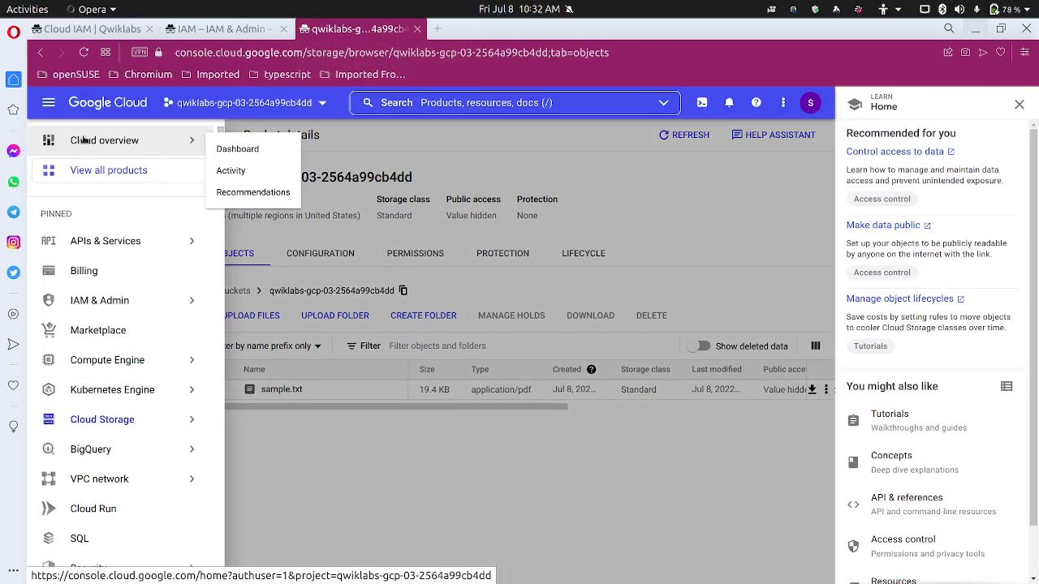
{"action": "left_click", "coordinate": [236, 151]}
{"action": "left_click", "coordinate": [1020, 104]}
{"action": "left_click", "coordinate": [1013, 103]}
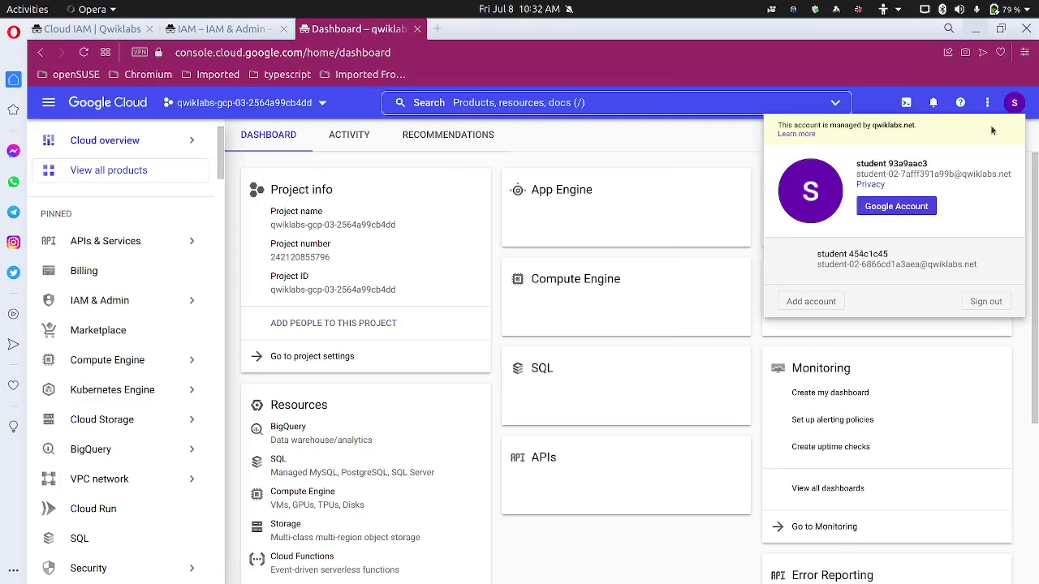
{"action": "left_click", "coordinate": [566, 116]}
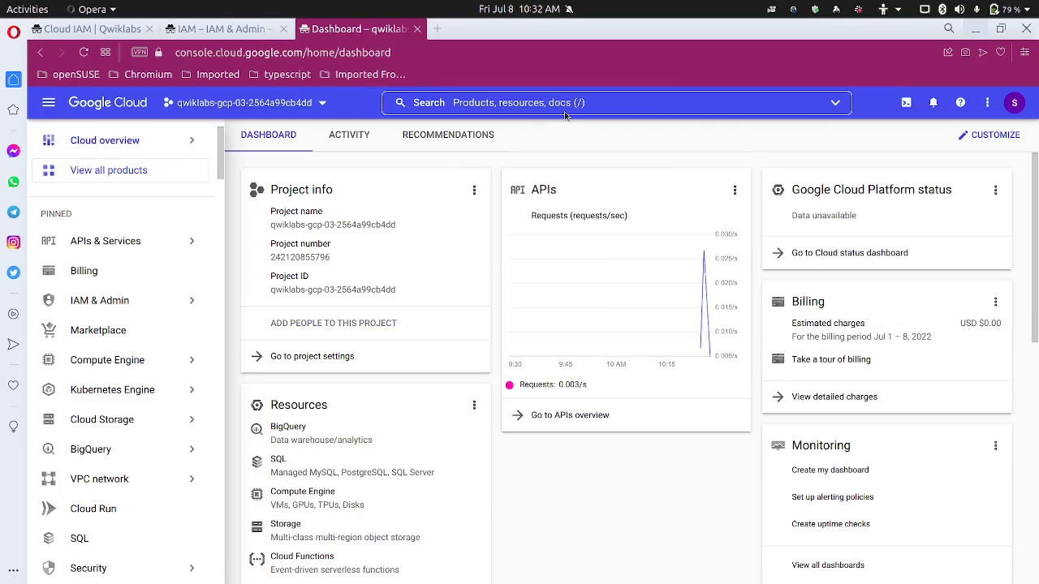
Open Cloud Storage via a 'bucket' search and refresh the list, revealing the permission error
{"action": "left_click", "coordinate": [591, 101]}
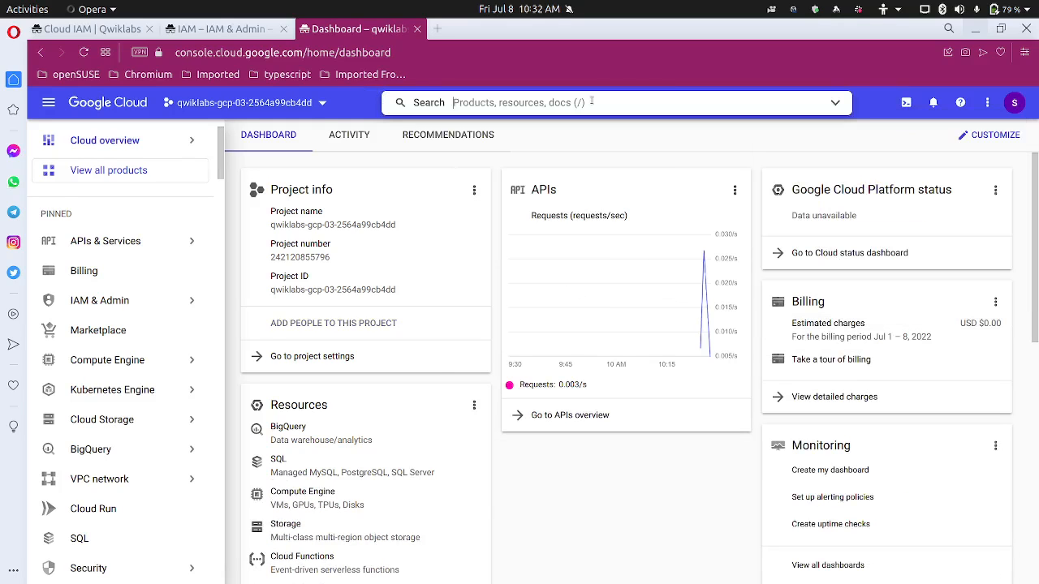
{"action": "type", "text": "buc"}
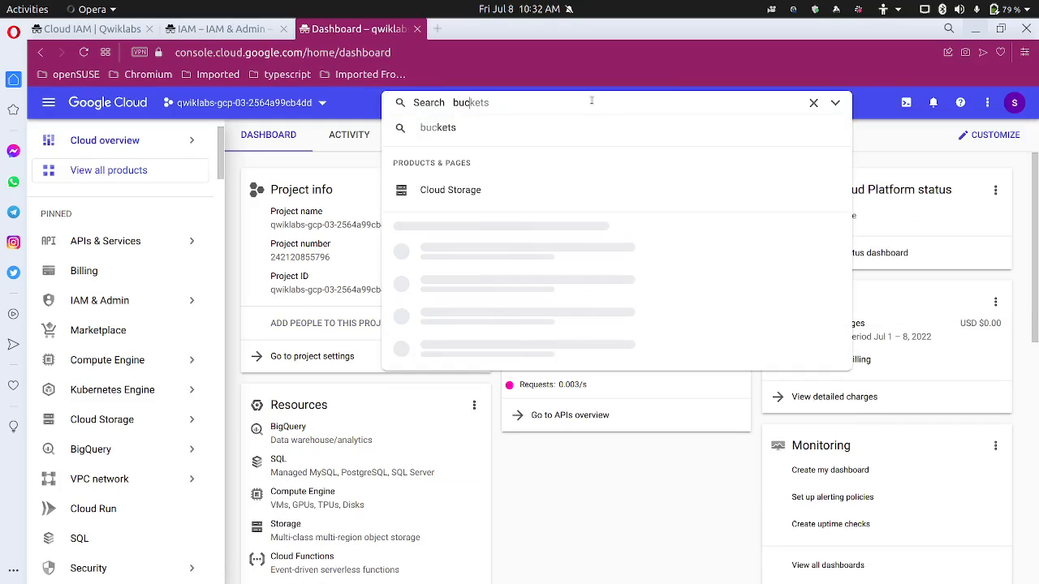
{"action": "type", "text": "ket"}
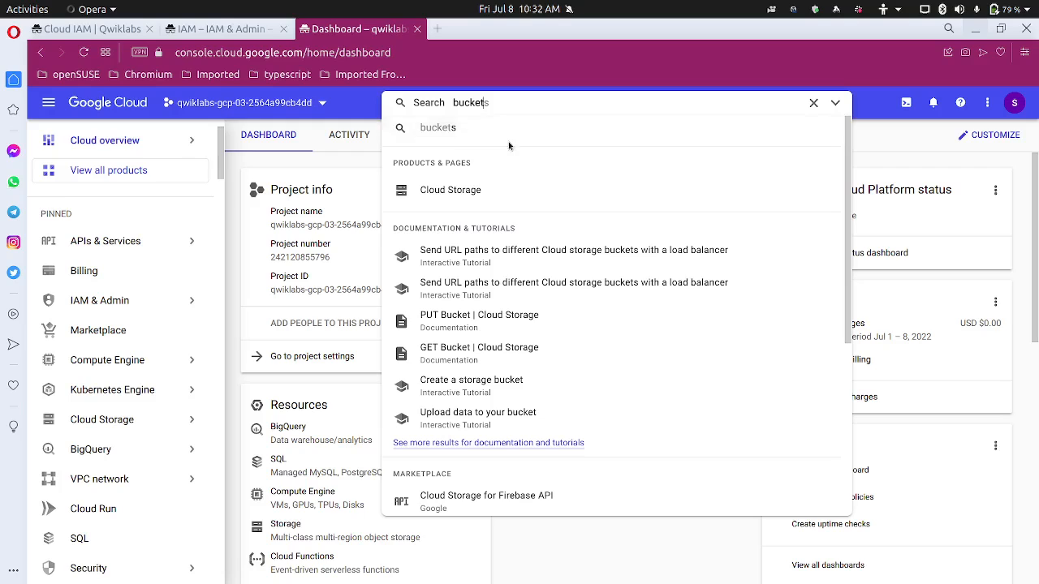
{"action": "left_click", "coordinate": [479, 189]}
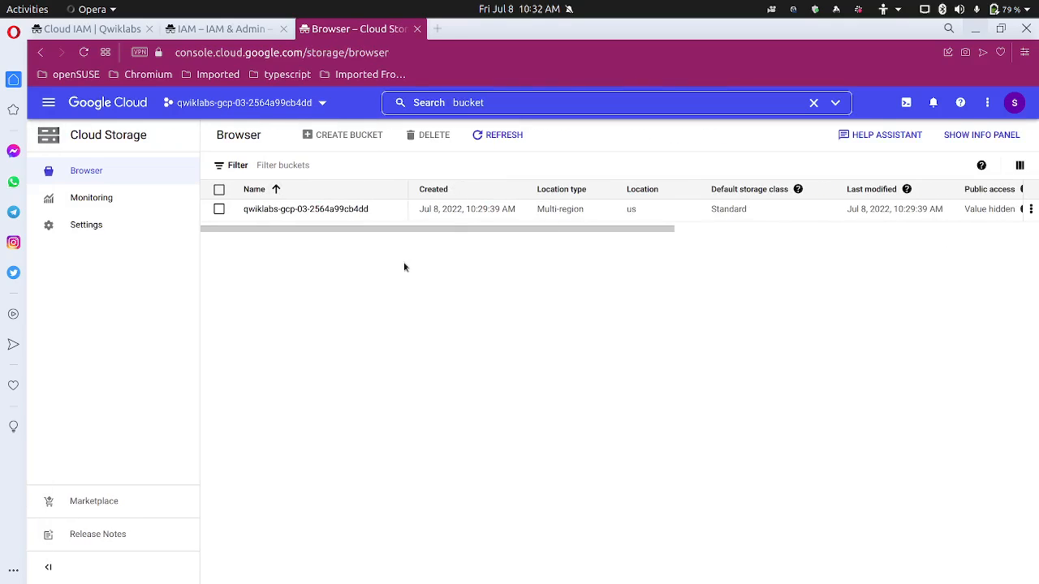
{"action": "left_click", "coordinate": [494, 142]}
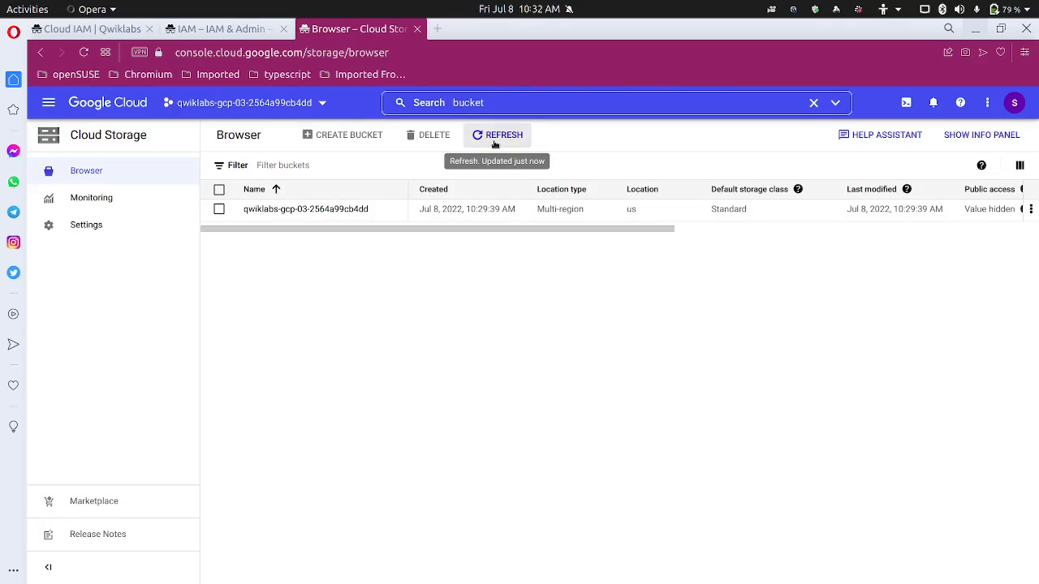
{"action": "left_click", "coordinate": [495, 138]}
{"action": "left_click", "coordinate": [494, 138]}
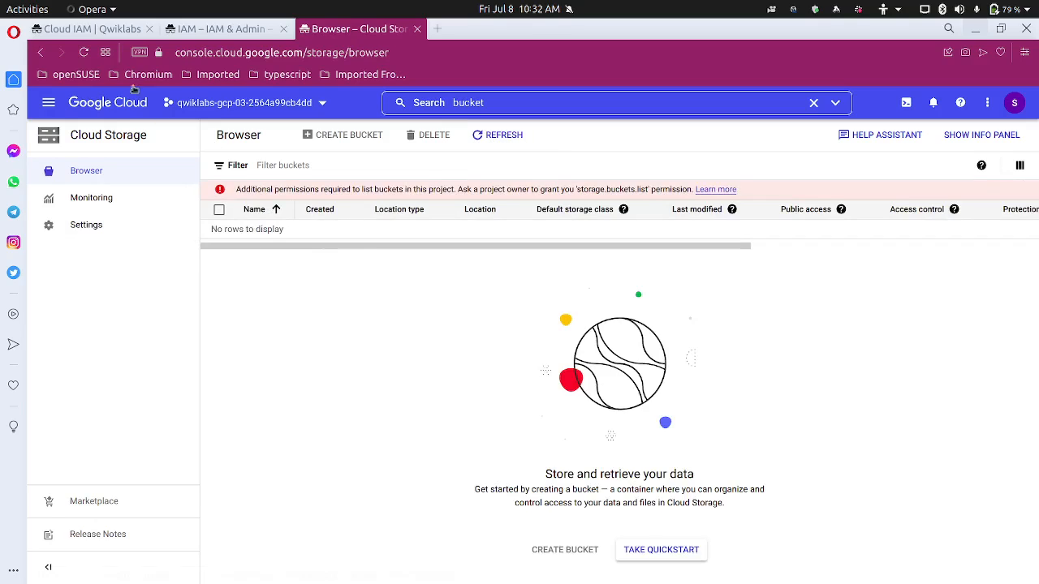
{"action": "left_click", "coordinate": [122, 31]}
{"action": "scroll", "coordinate": [336, 352], "scroll_direction": "down", "scroll_amount": 3}
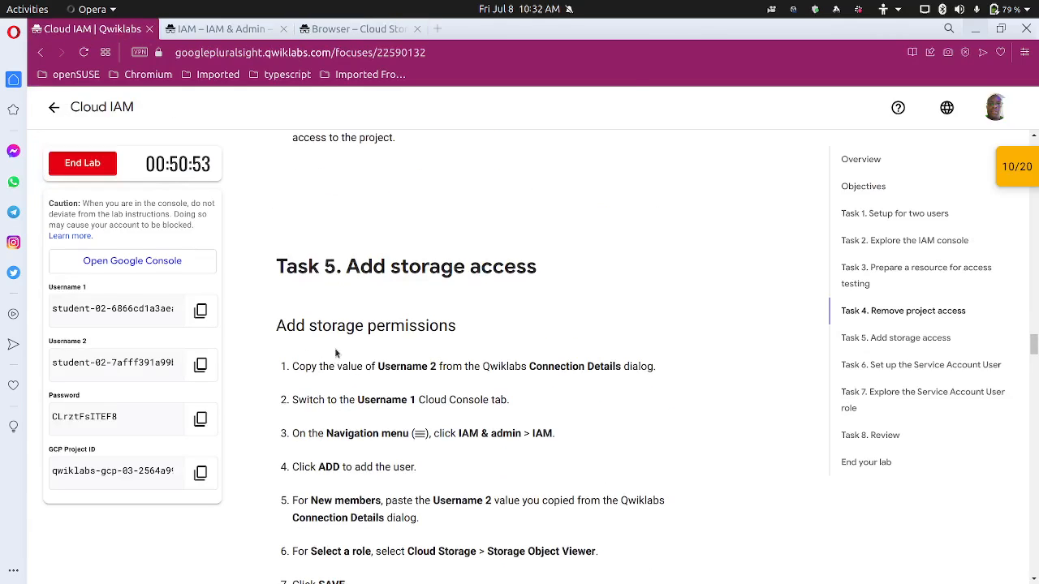
Copy the Username 2 value and open the add-principals panel on the IAM page
{"action": "scroll", "coordinate": [336, 352], "scroll_direction": "down", "scroll_amount": 3}
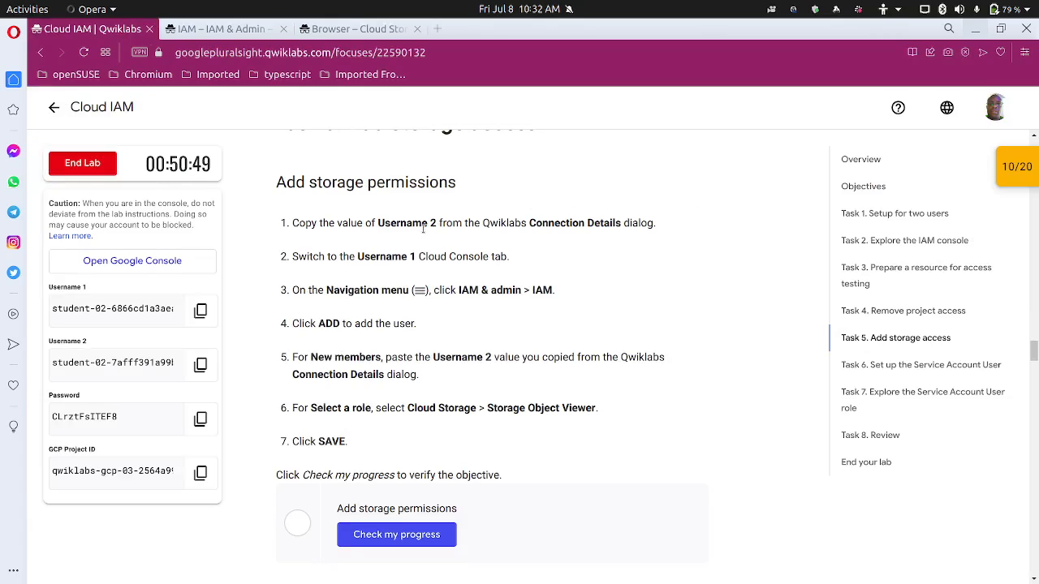
{"action": "left_click", "coordinate": [202, 367]}
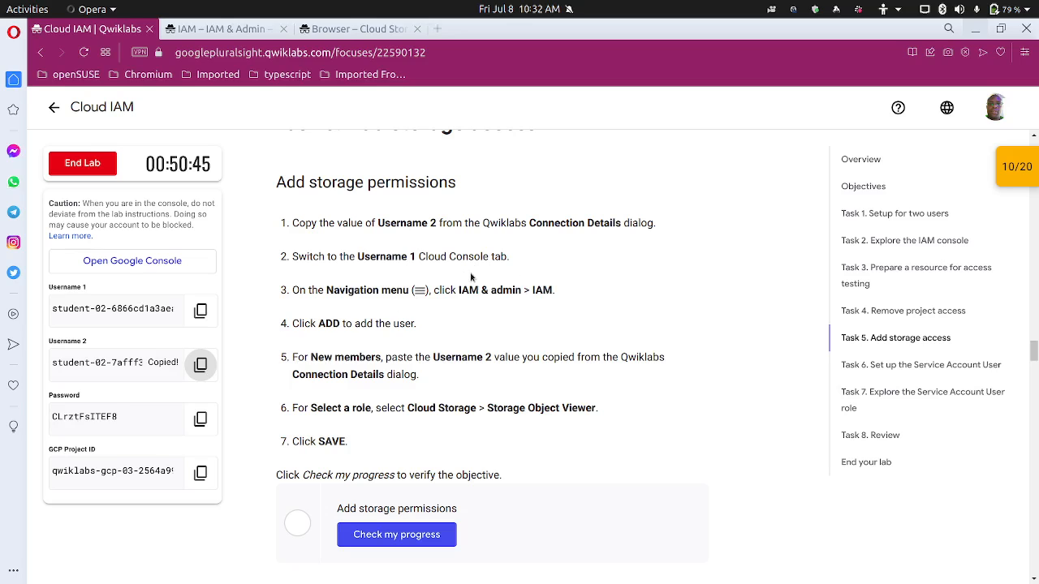
{"action": "scroll", "coordinate": [409, 325], "scroll_direction": "down", "scroll_amount": 1}
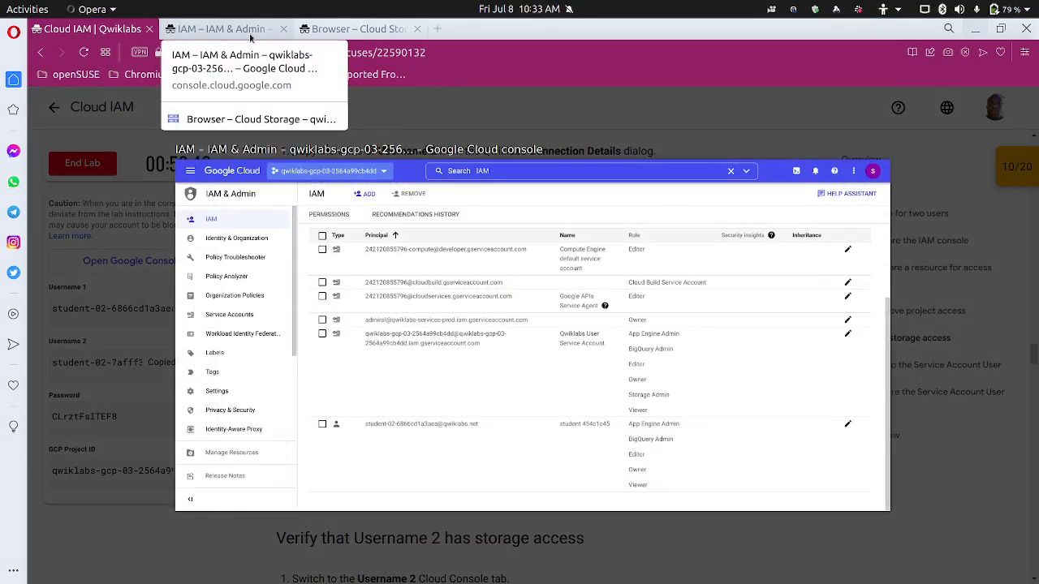
{"action": "left_click", "coordinate": [250, 33]}
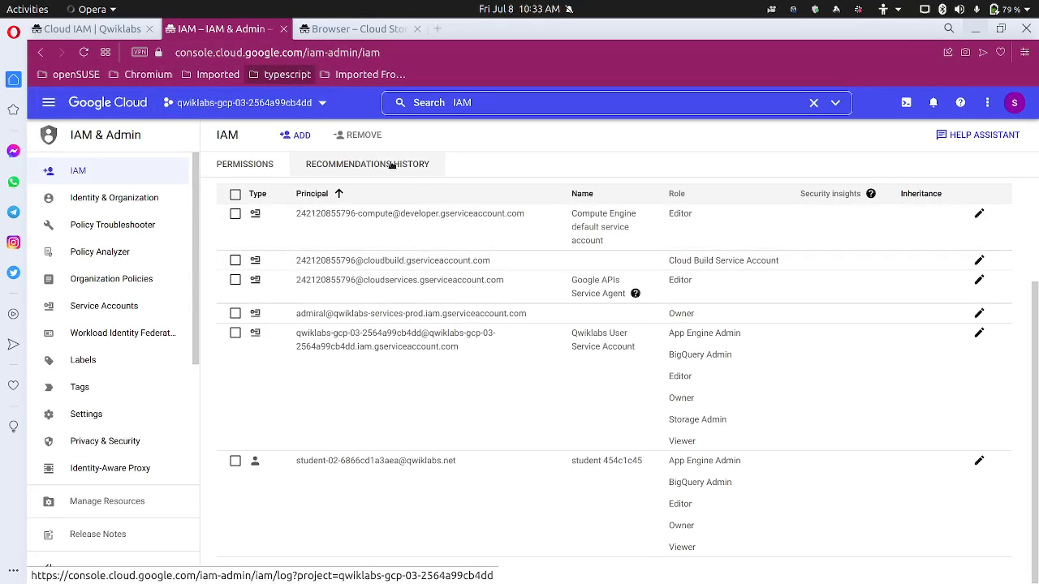
{"action": "left_click", "coordinate": [296, 135]}
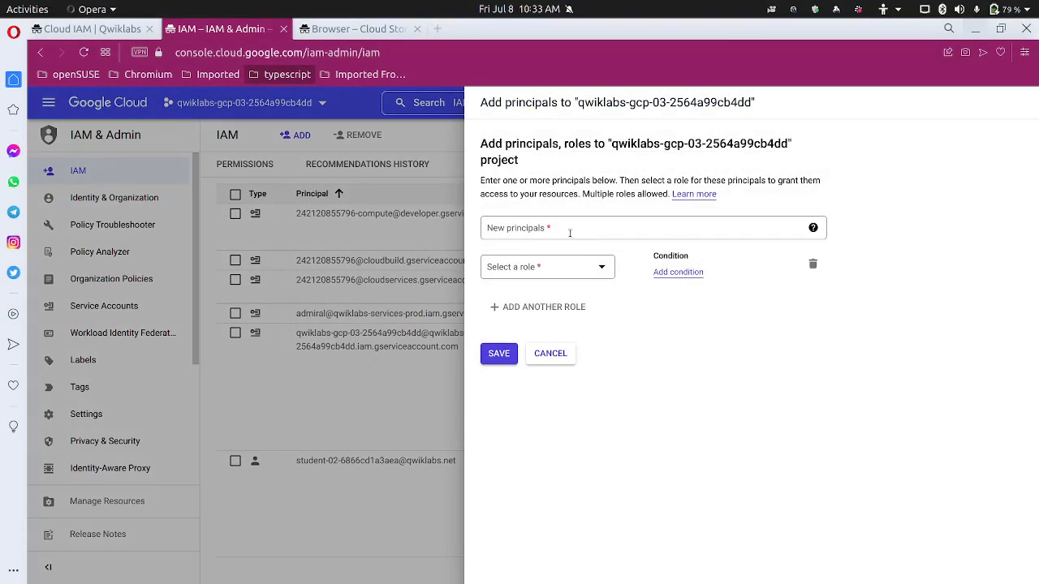
Add the copied second lab username as a principal with the Storage Object Viewer role and save
{"action": "left_click", "coordinate": [569, 233]}
{"action": "key", "text": "ctrl+v"}
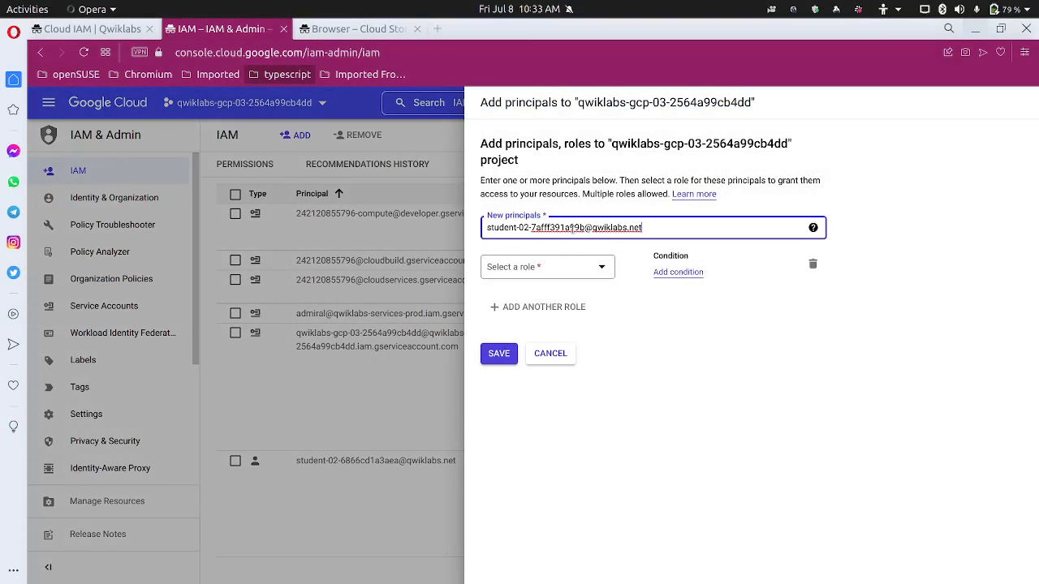
{"action": "left_click", "coordinate": [578, 271]}
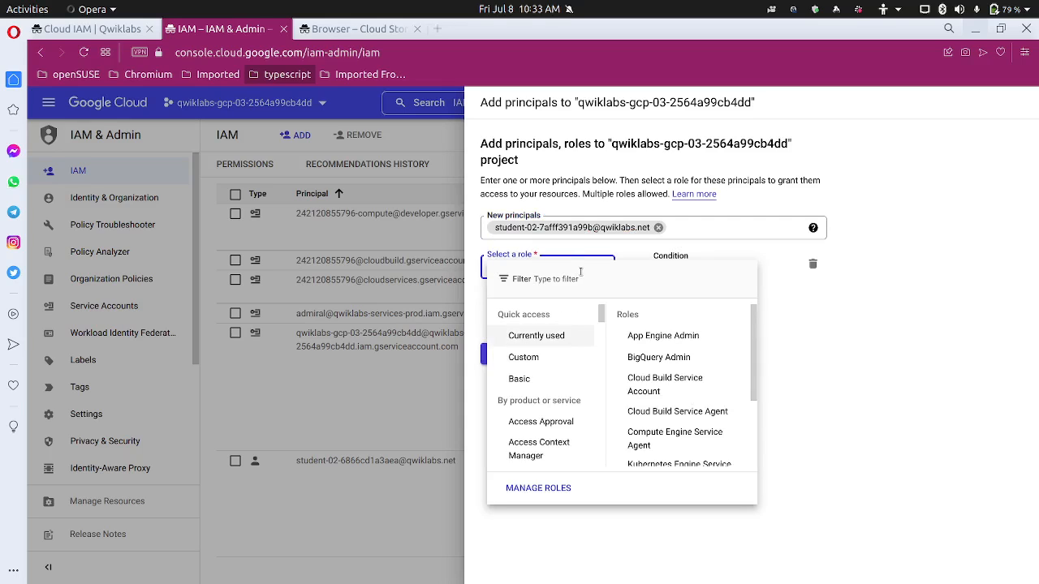
{"action": "type", "text": "storage"}
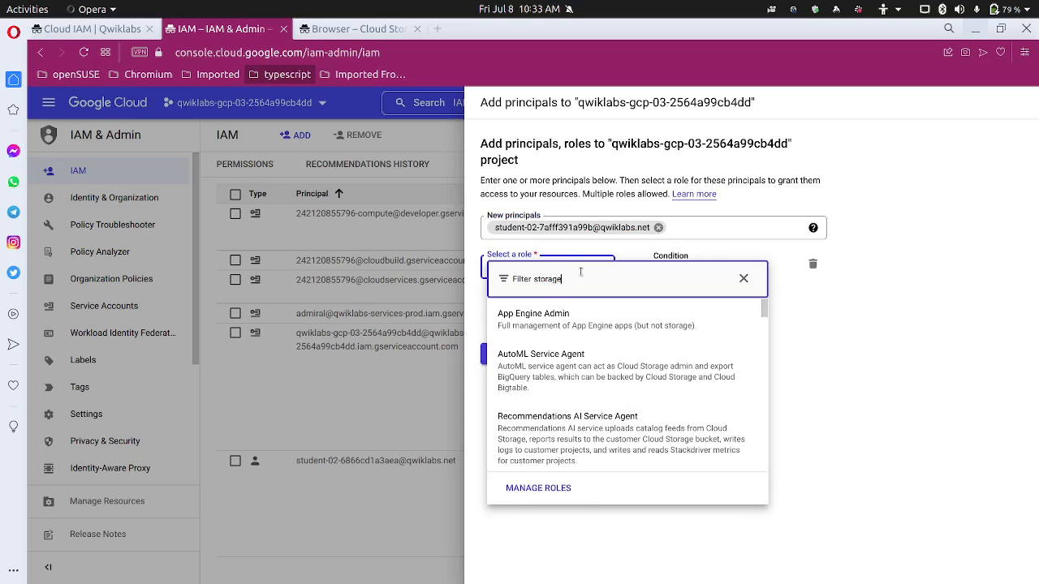
{"action": "scroll", "coordinate": [614, 426], "scroll_direction": "down", "scroll_amount": 3}
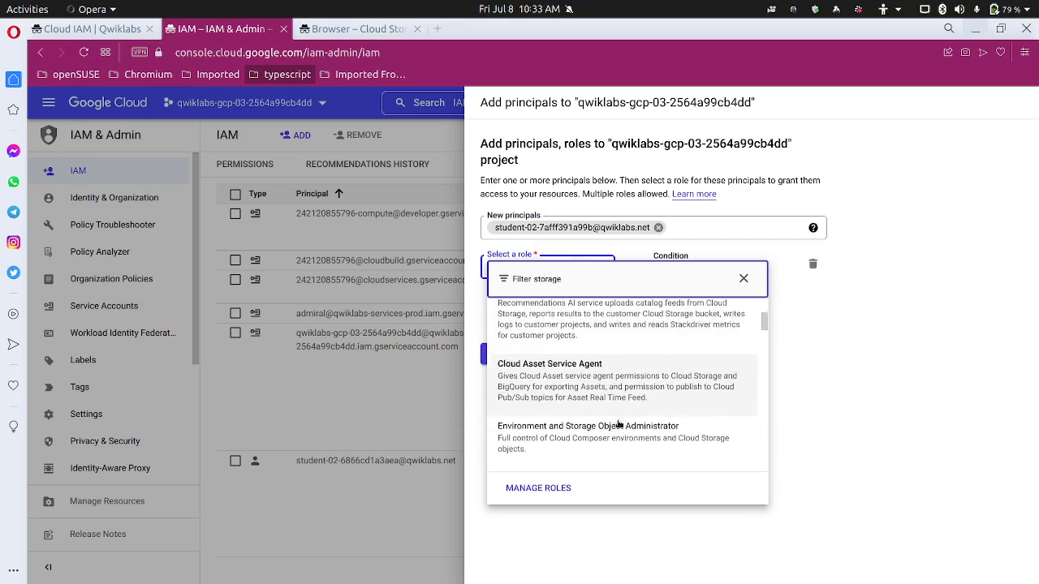
{"action": "scroll", "coordinate": [615, 430], "scroll_direction": "down", "scroll_amount": 5}
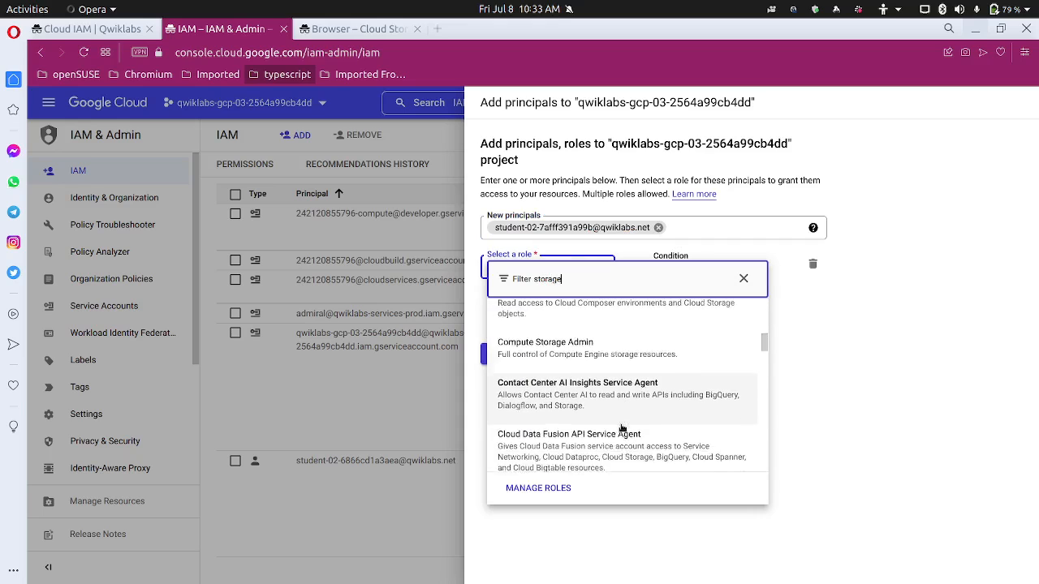
{"action": "scroll", "coordinate": [622, 428], "scroll_direction": "down", "scroll_amount": 3}
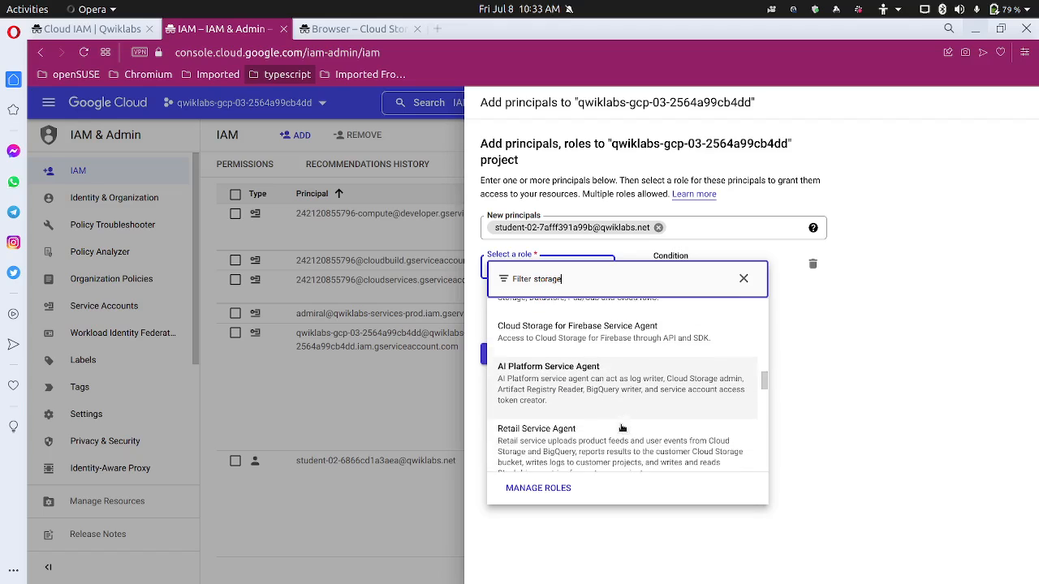
{"action": "scroll", "coordinate": [622, 428], "scroll_direction": "up", "scroll_amount": 1}
{"action": "scroll", "coordinate": [621, 428], "scroll_direction": "down", "scroll_amount": 5}
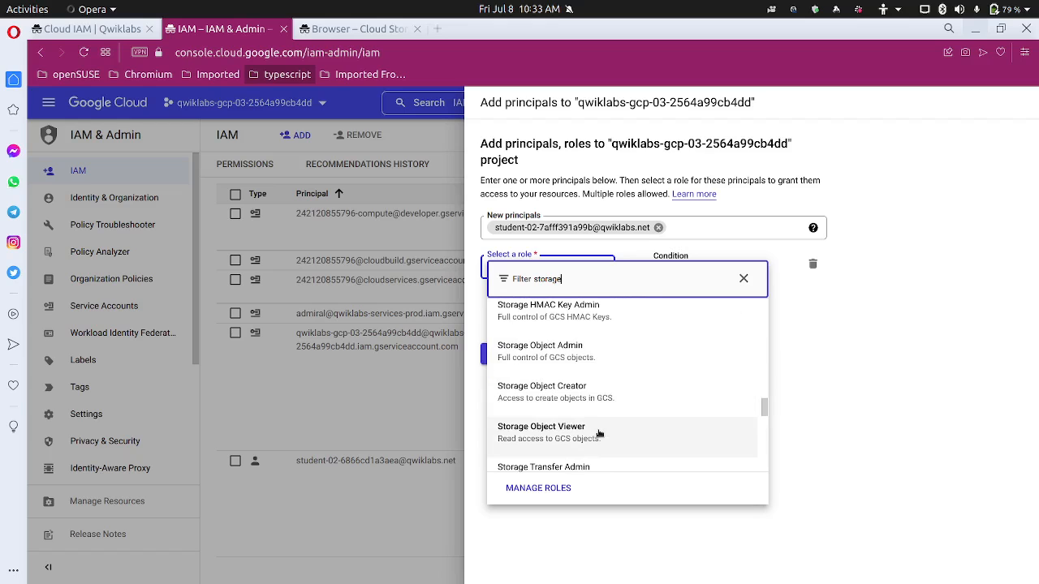
{"action": "left_click", "coordinate": [599, 432]}
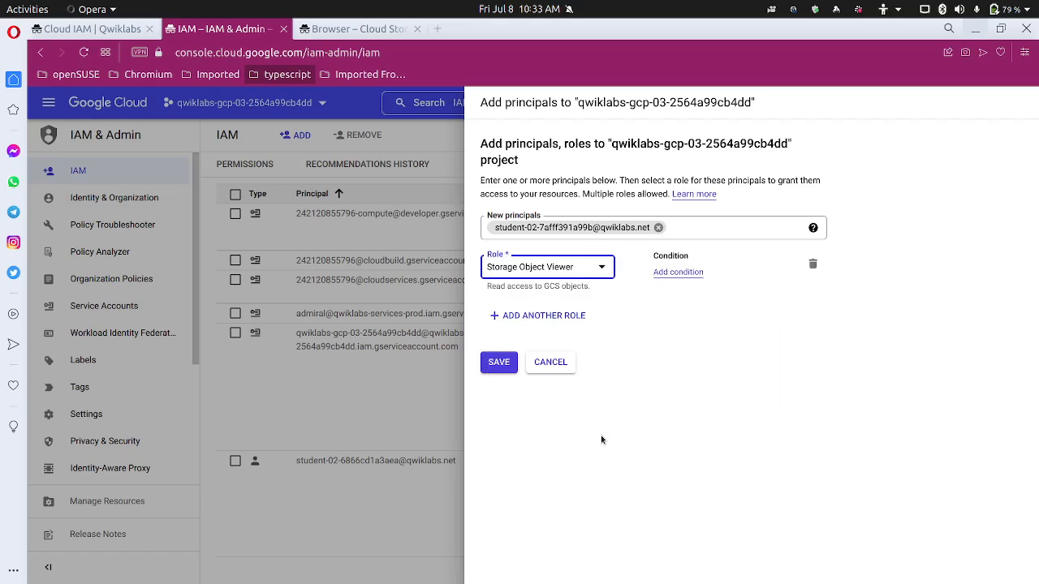
{"action": "left_click", "coordinate": [491, 365]}
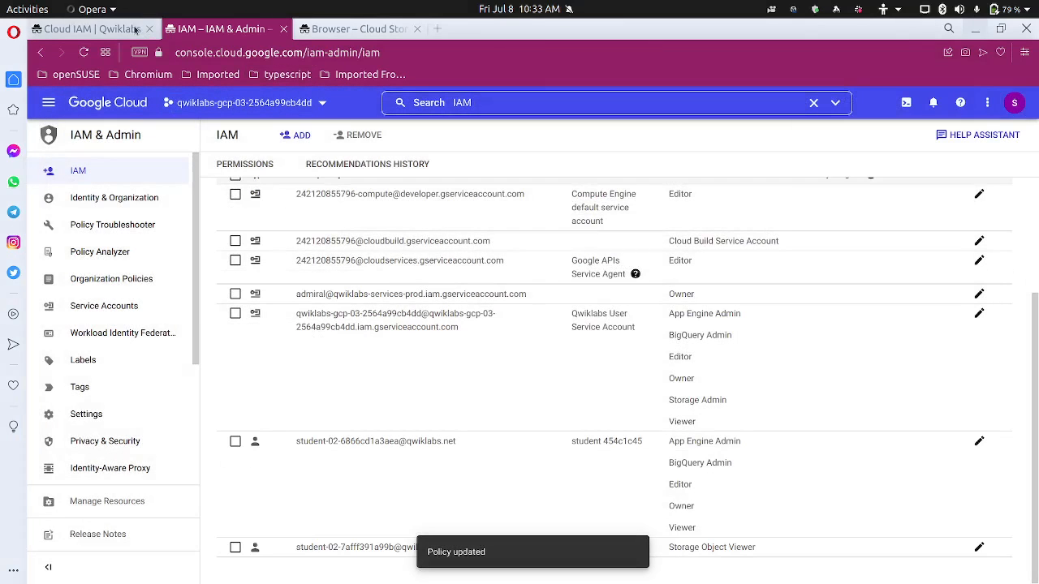
Check progress on the 'Add storage permissions' task until the assessment shows completed
{"action": "left_click", "coordinate": [93, 28]}
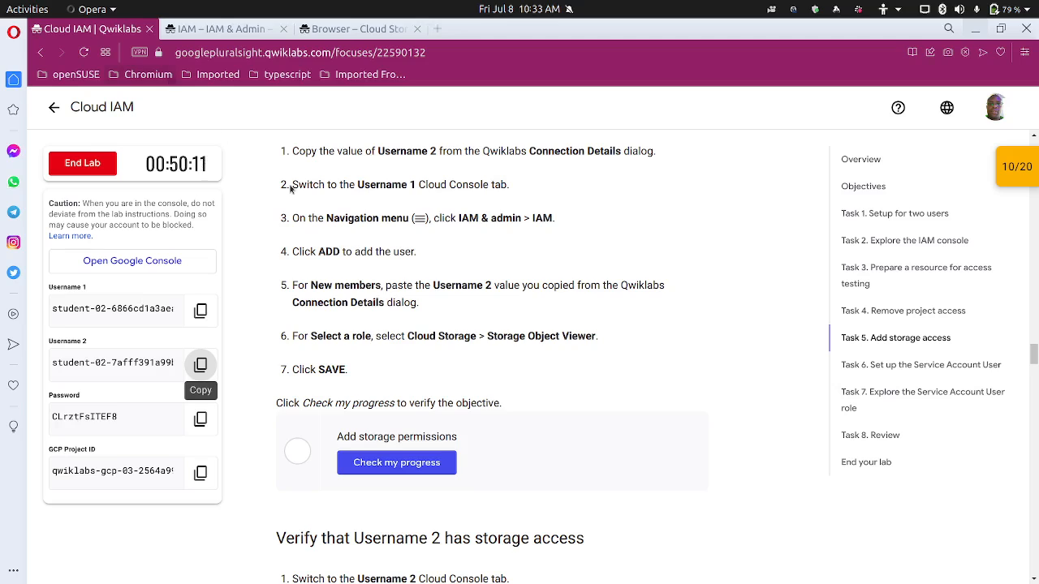
{"action": "scroll", "coordinate": [341, 244], "scroll_direction": "down", "scroll_amount": 3}
{"action": "left_click", "coordinate": [387, 319]}
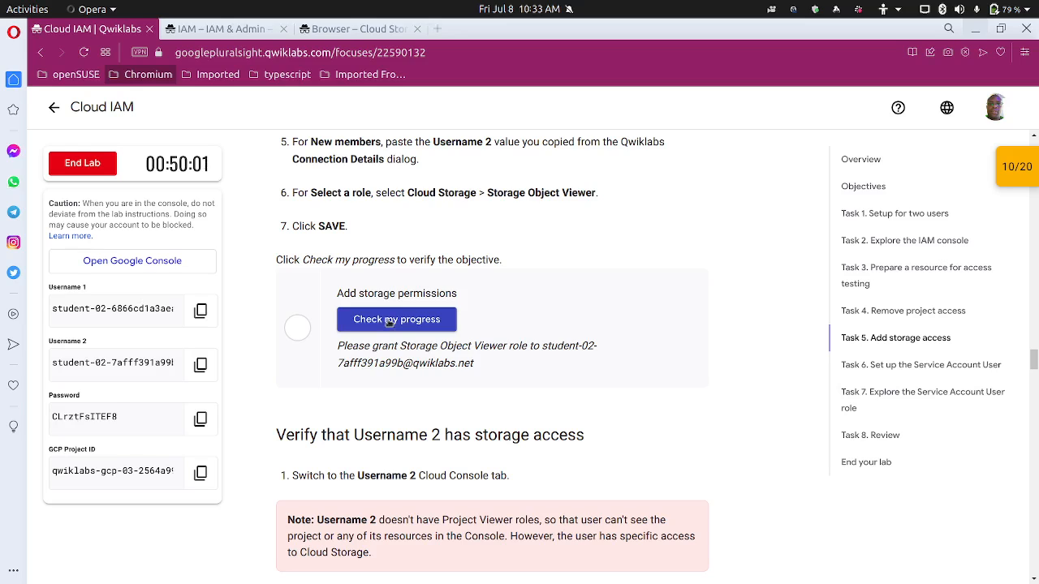
{"action": "left_click", "coordinate": [390, 321]}
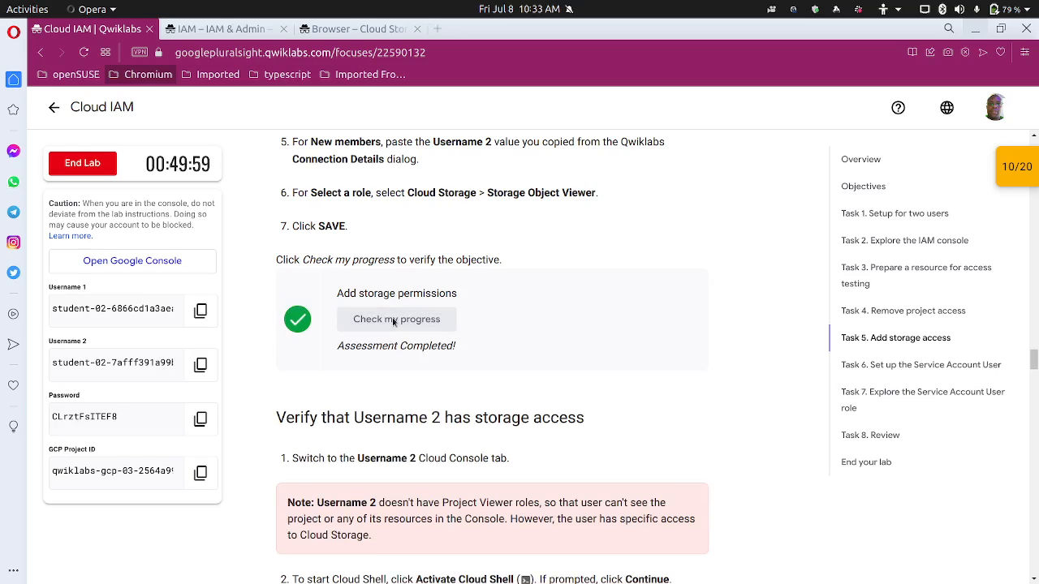
Read the remaining Task 5 steps, then bring up the Cloud Storage browser tab
{"action": "scroll", "coordinate": [394, 380], "scroll_direction": "down", "scroll_amount": 3}
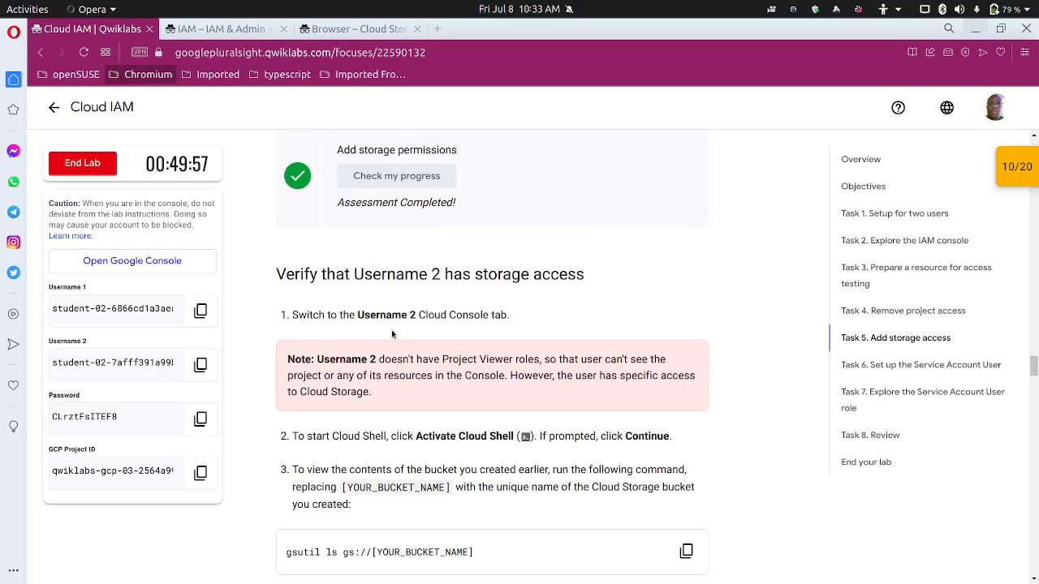
{"action": "scroll", "coordinate": [523, 294], "scroll_direction": "down", "scroll_amount": 2}
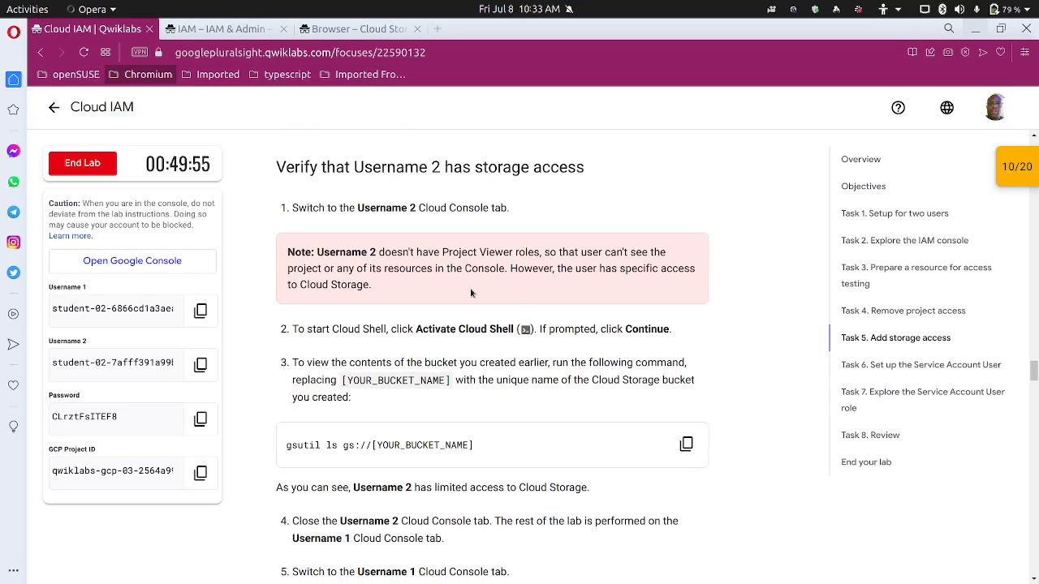
{"action": "scroll", "coordinate": [469, 289], "scroll_direction": "up", "scroll_amount": 1}
{"action": "scroll", "coordinate": [448, 295], "scroll_direction": "down", "scroll_amount": 2}
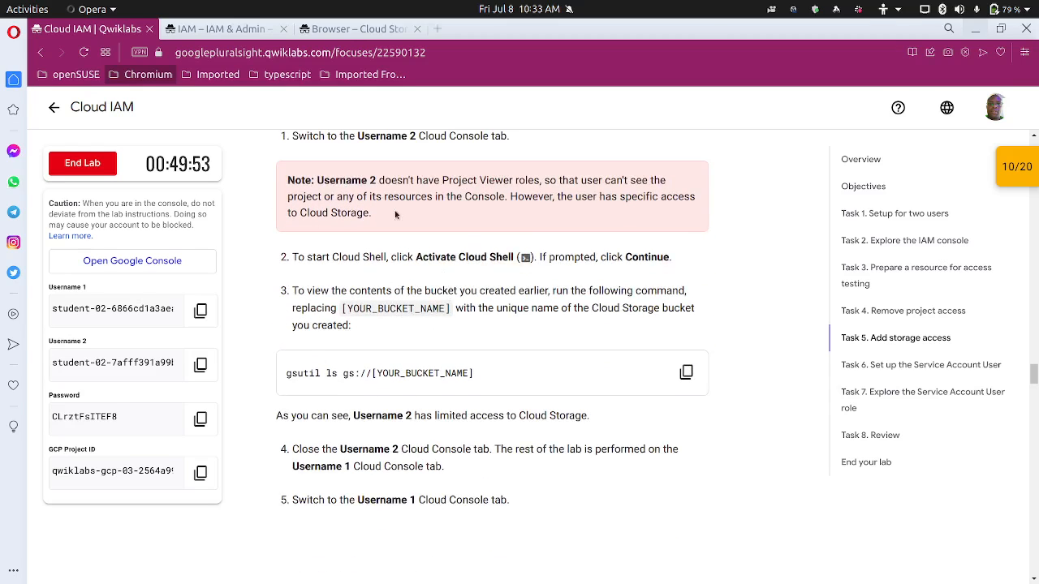
{"action": "left_click", "coordinate": [345, 29]}
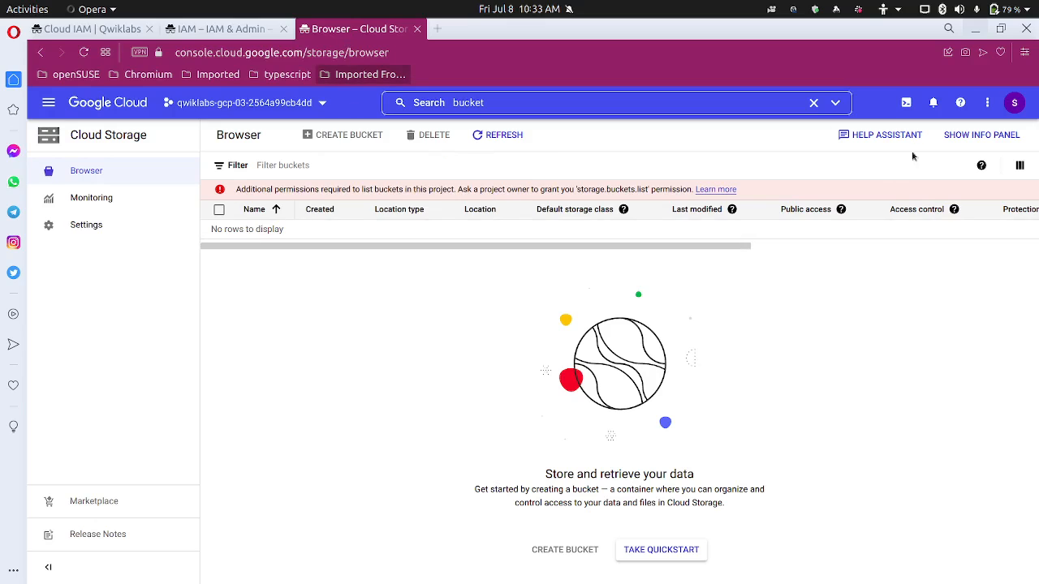
Start Cloud Shell in an enlarged panel and zoom the page to 110%
{"action": "left_click", "coordinate": [905, 104]}
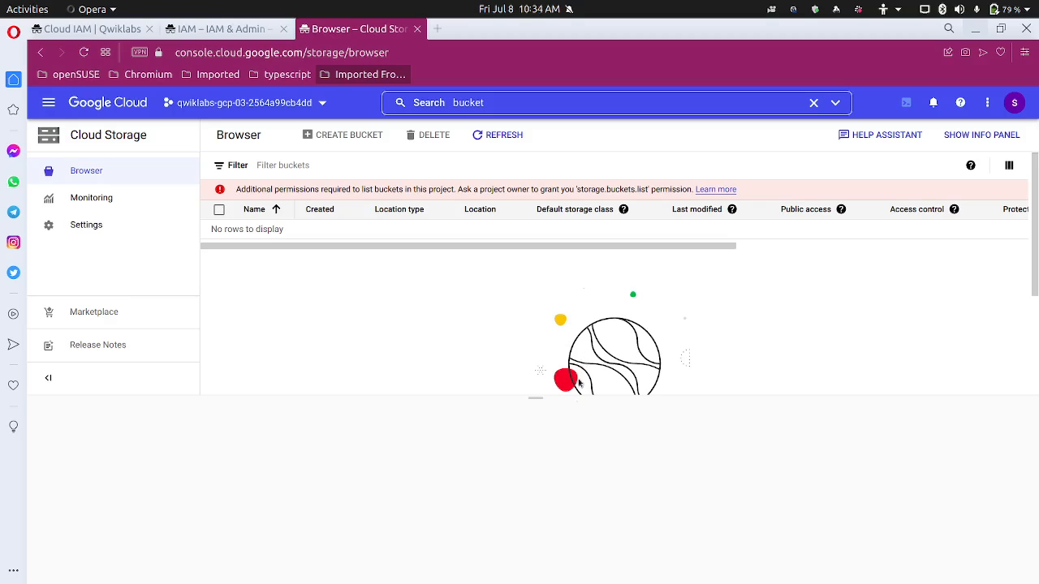
{"action": "left_click_drag", "start_coordinate": [536, 402], "coordinate": [557, 274]}
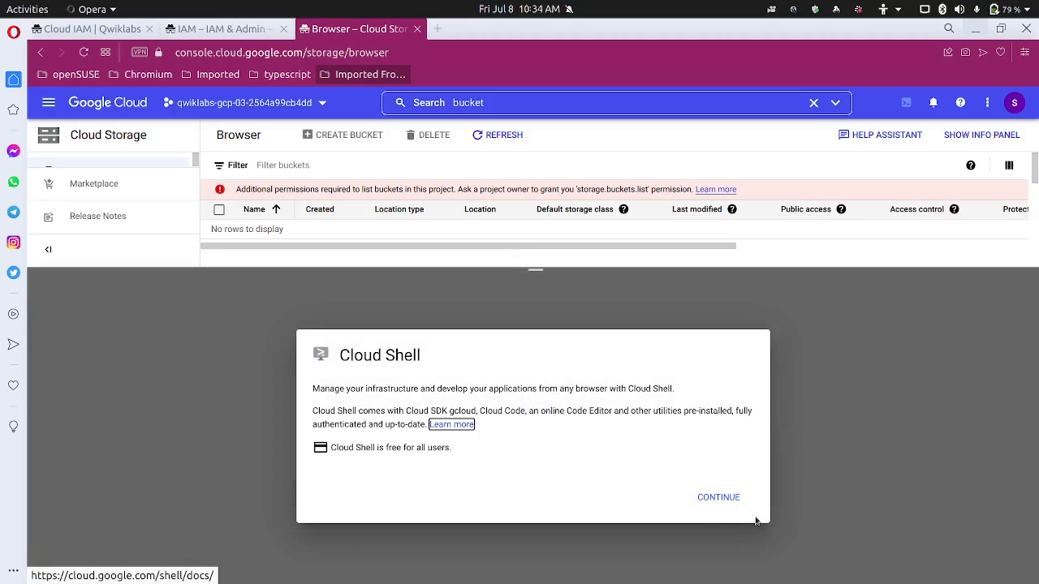
{"action": "left_click", "coordinate": [726, 499]}
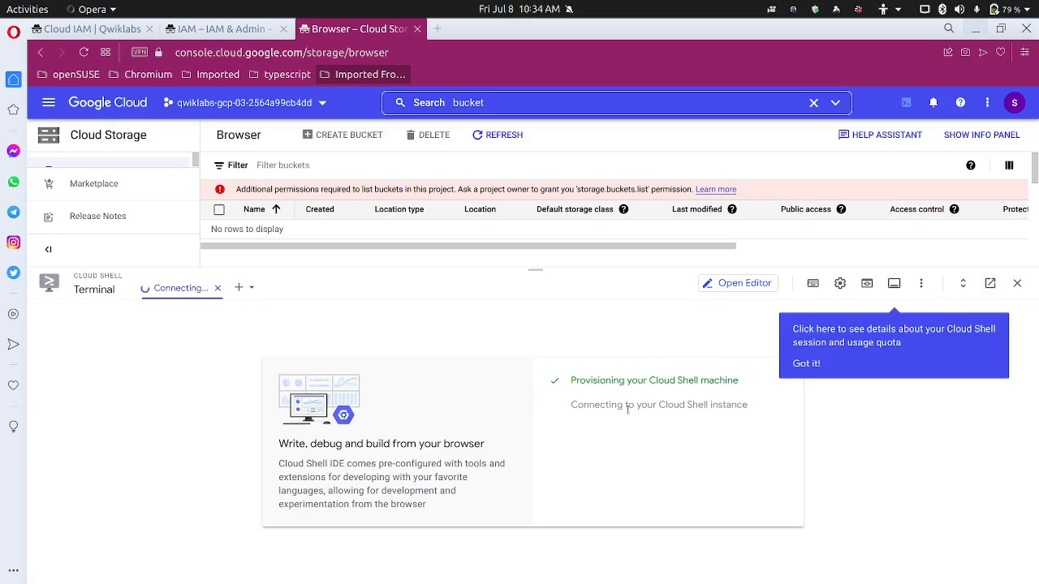
{"action": "left_click", "coordinate": [811, 362]}
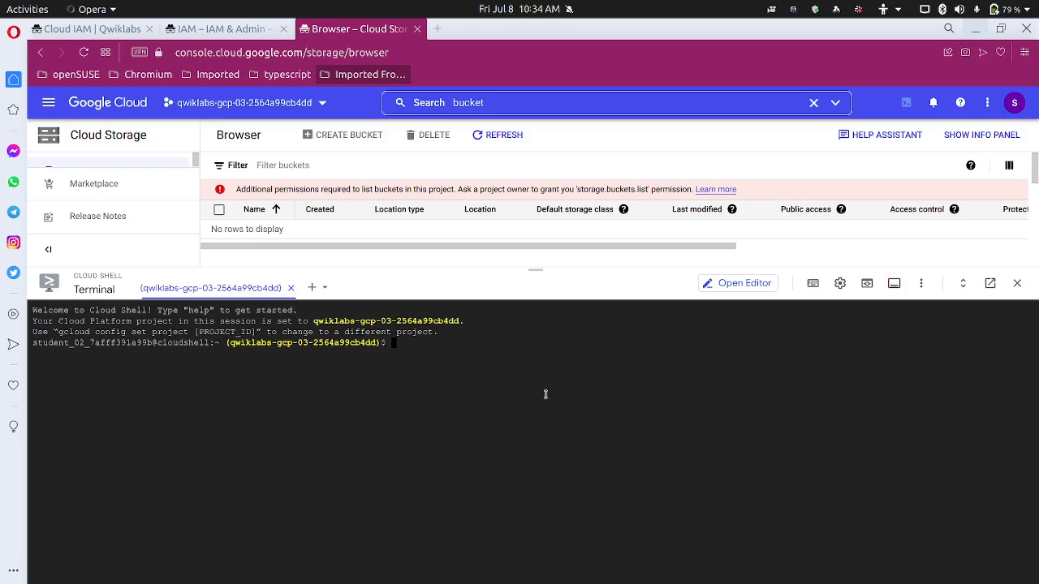
{"action": "key", "text": "ctrl+plus"}
{"action": "key", "text": "ctrl+plus"}
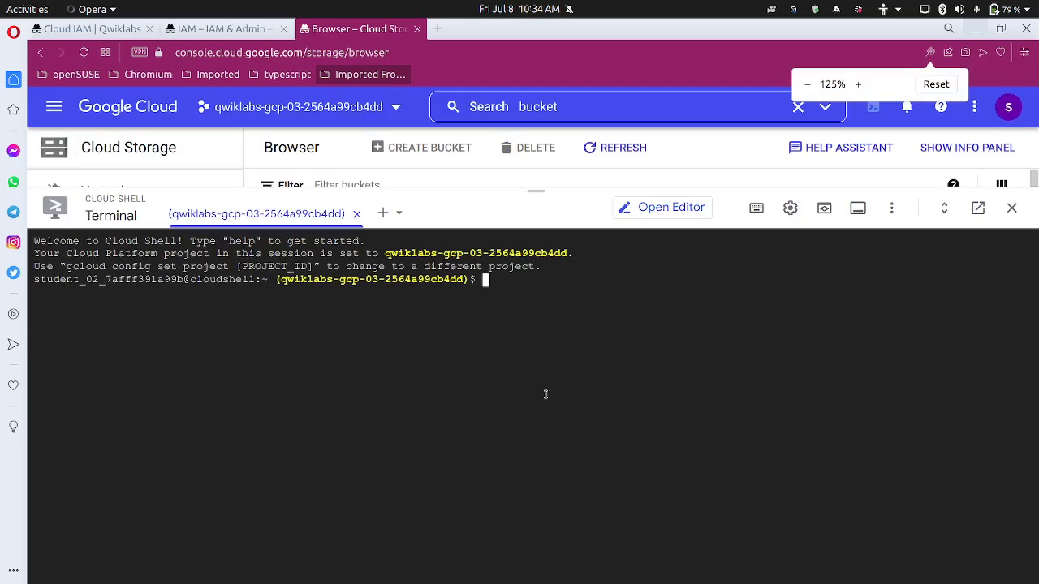
Run gsutil ls gs://<project ID> in Cloud Shell and authorize it to list the bucket
{"action": "left_click", "coordinate": [121, 30]}
{"action": "scroll", "coordinate": [452, 399], "scroll_direction": "down", "scroll_amount": 1}
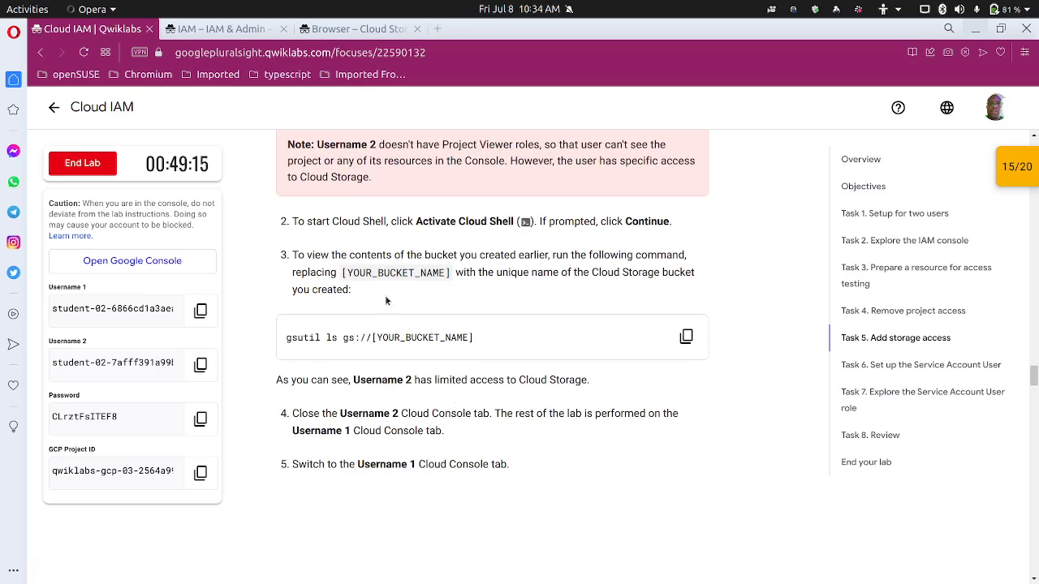
{"action": "left_click", "coordinate": [199, 473]}
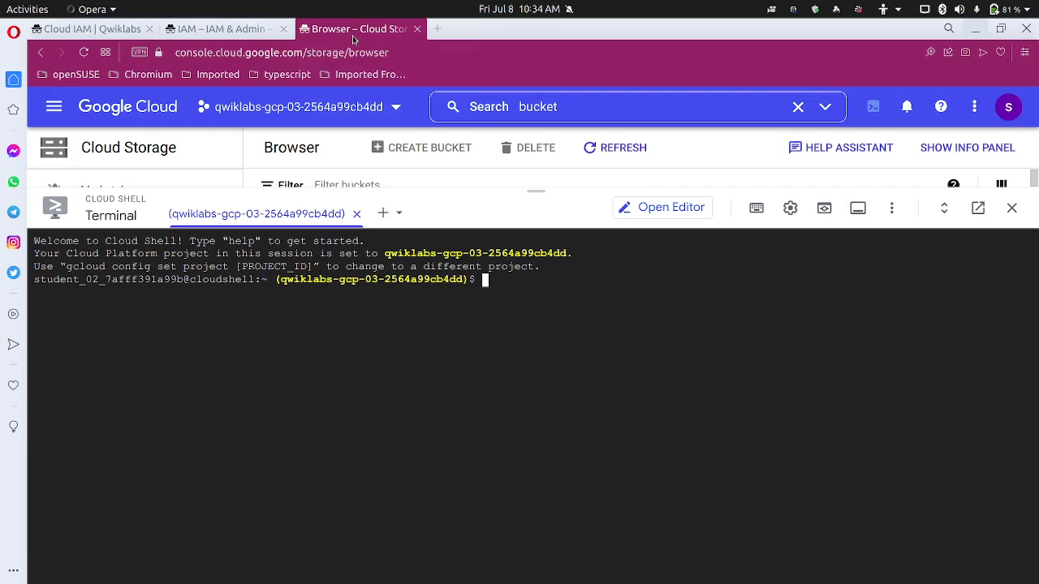
{"action": "left_click", "coordinate": [355, 31]}
{"action": "type", "text": "gsutil ls gs://"}
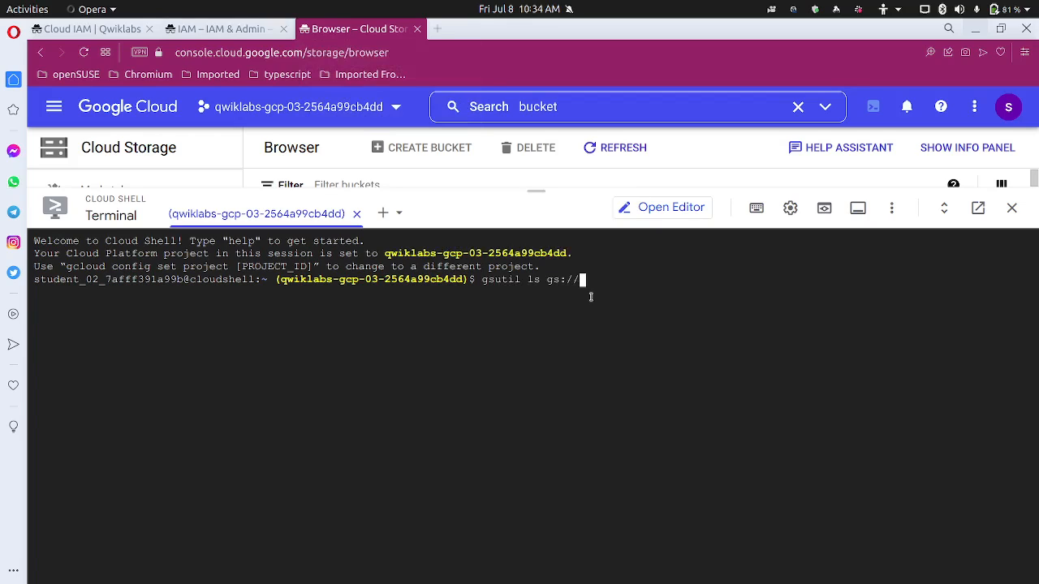
{"action": "key", "text": "ctrl+v"}
{"action": "key", "text": "Return"}
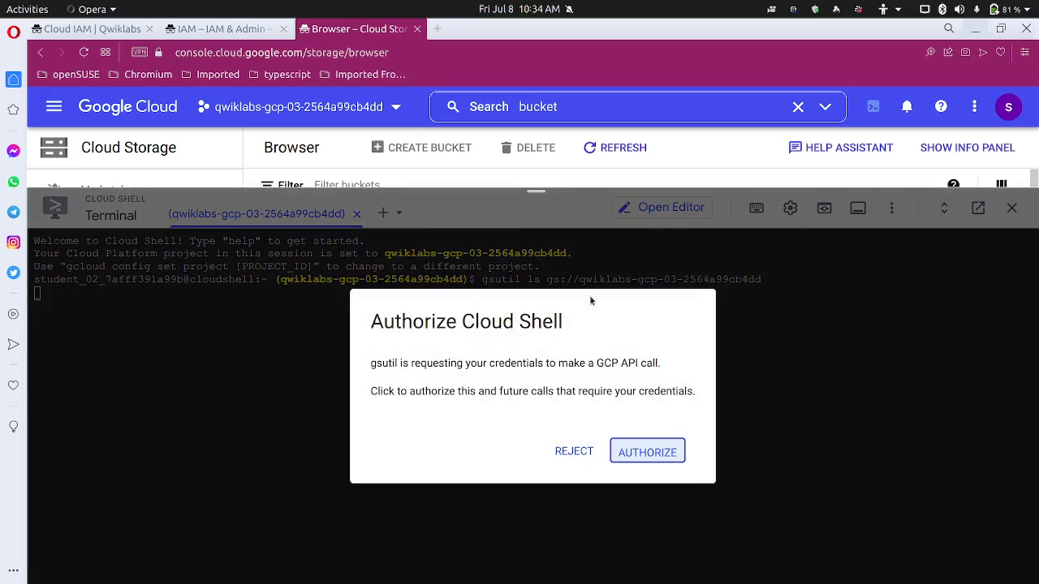
{"action": "left_click", "coordinate": [647, 452]}
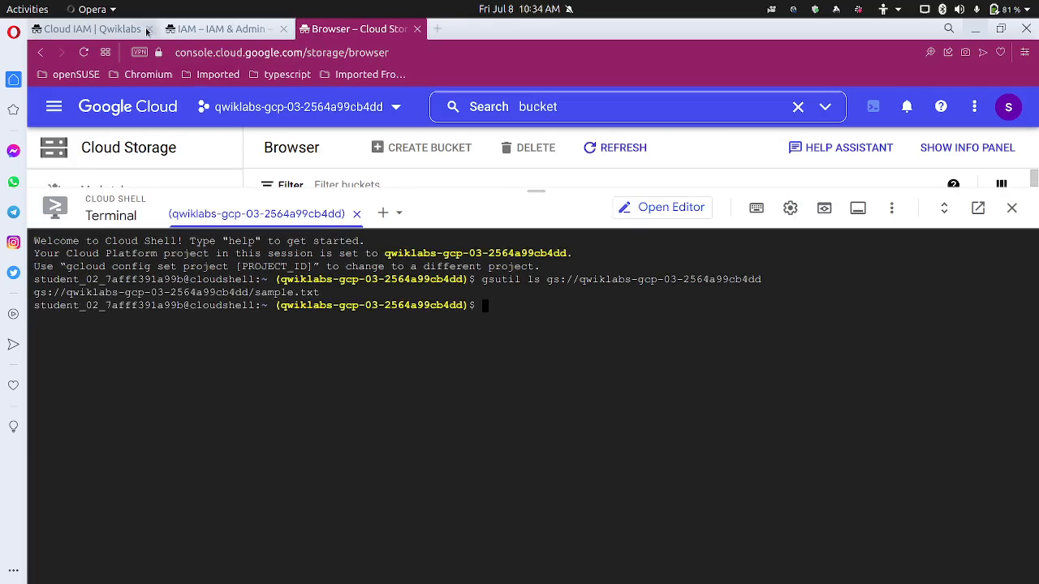
Scroll the lab to Task 6 and copy the service account name read-bucket-objects
{"action": "left_click", "coordinate": [122, 30]}
{"action": "scroll", "coordinate": [368, 375], "scroll_direction": "down", "scroll_amount": 3}
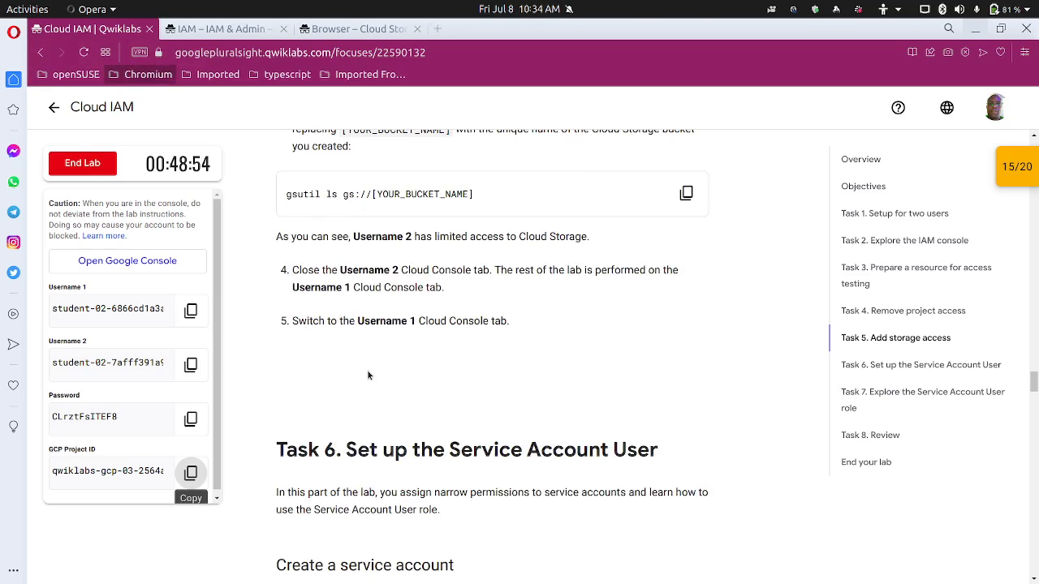
{"action": "scroll", "coordinate": [369, 373], "scroll_direction": "down", "scroll_amount": 4}
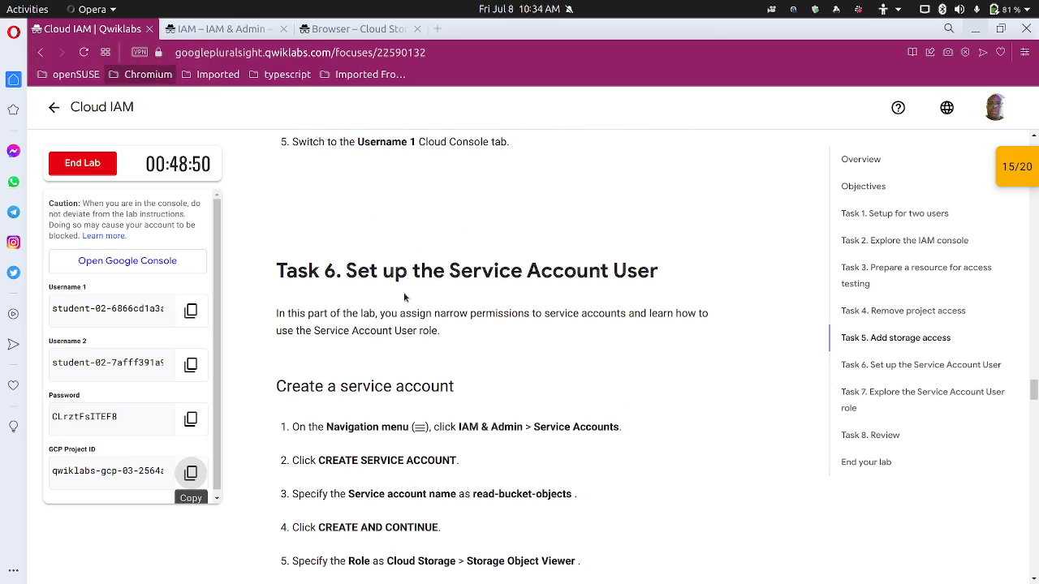
{"action": "scroll", "coordinate": [430, 308], "scroll_direction": "down", "scroll_amount": 1}
{"action": "scroll", "coordinate": [430, 308], "scroll_direction": "down", "scroll_amount": 1}
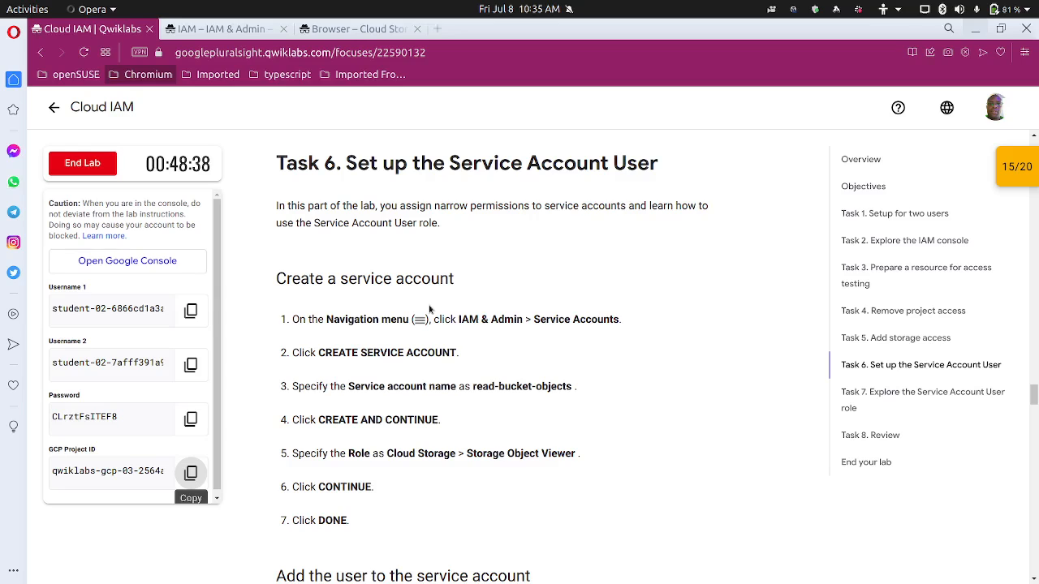
{"action": "scroll", "coordinate": [445, 360], "scroll_direction": "down", "scroll_amount": 2}
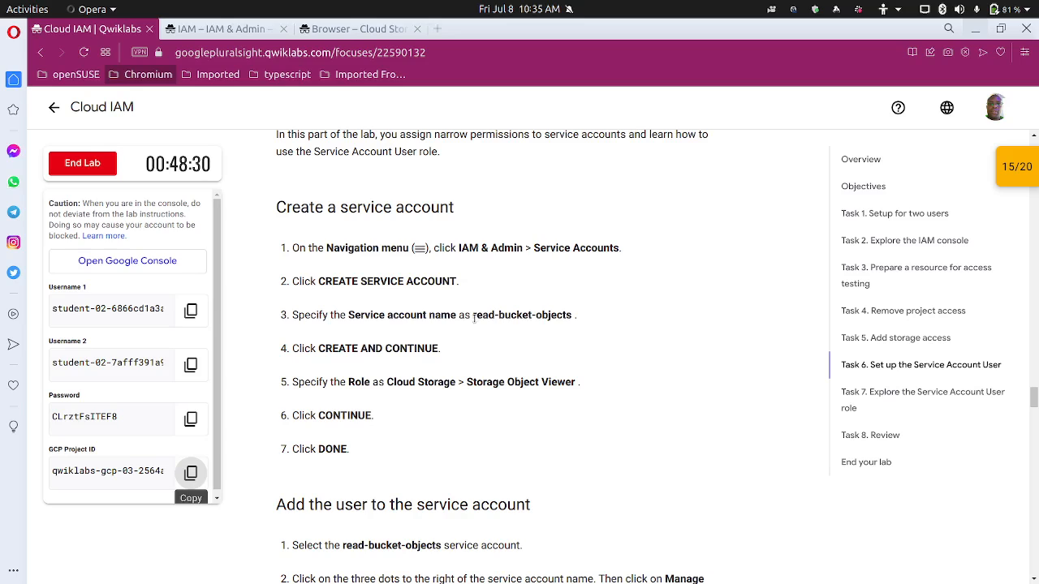
{"action": "left_click_drag", "start_coordinate": [474, 317], "coordinate": [571, 319]}
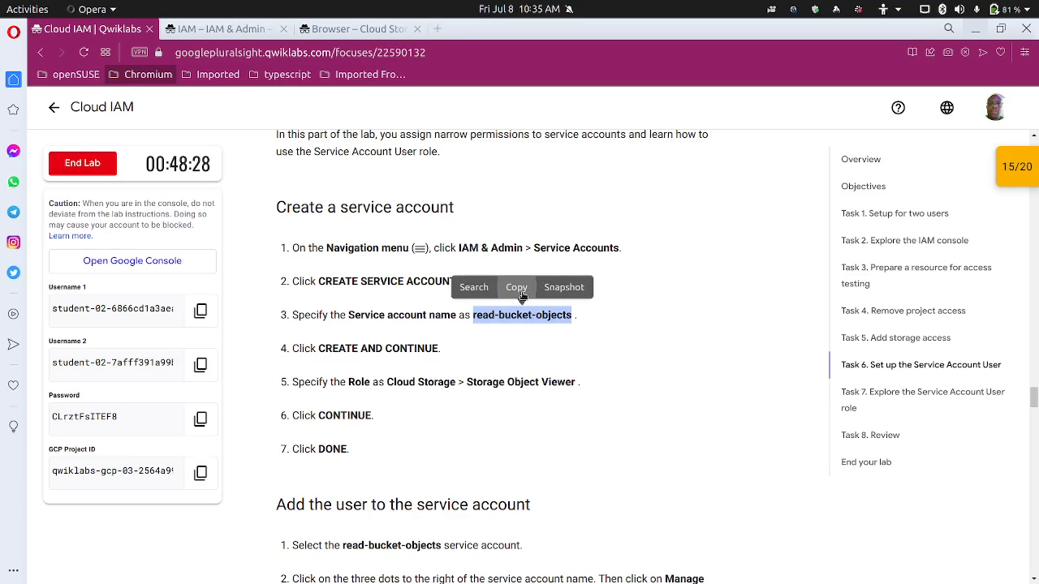
{"action": "left_click", "coordinate": [516, 288]}
Read the rest of the Task 6 service account instructions, then return to the IAM console
{"action": "scroll", "coordinate": [485, 374], "scroll_direction": "down", "scroll_amount": 1}
{"action": "scroll", "coordinate": [485, 373], "scroll_direction": "down", "scroll_amount": 1}
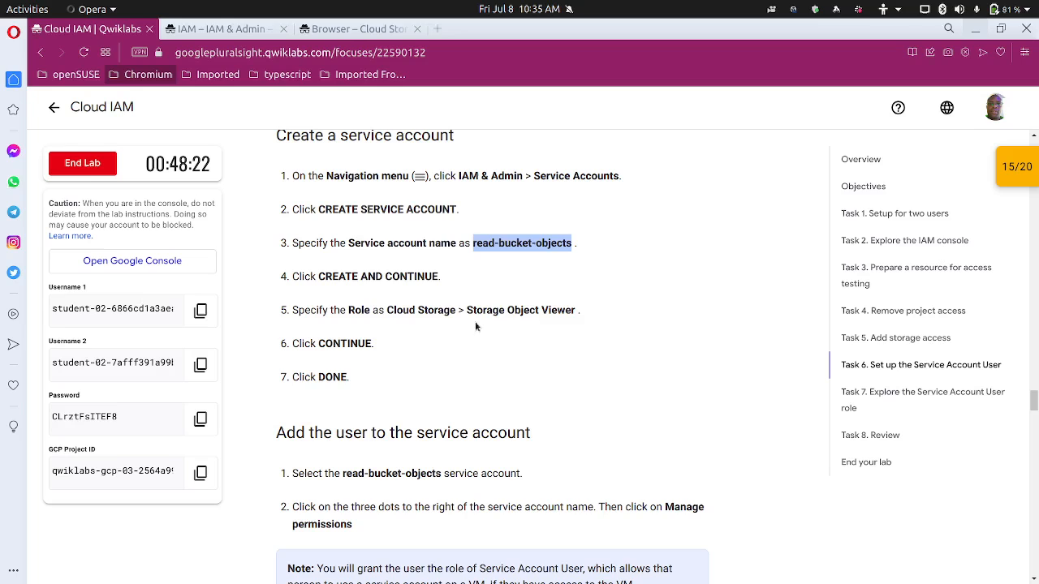
{"action": "scroll", "coordinate": [380, 329], "scroll_direction": "up", "scroll_amount": 3}
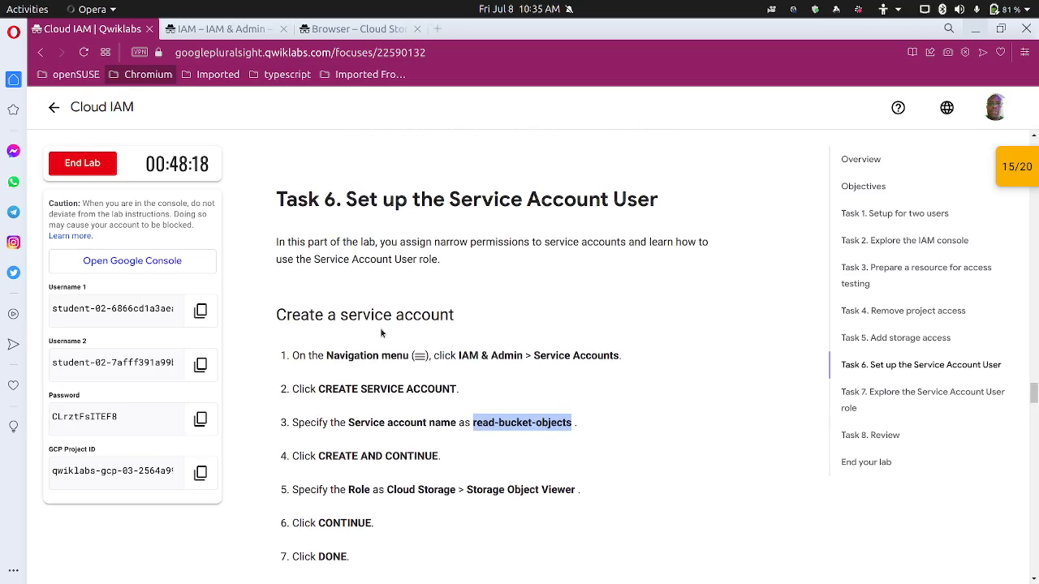
{"action": "scroll", "coordinate": [381, 302], "scroll_direction": "down", "scroll_amount": 1}
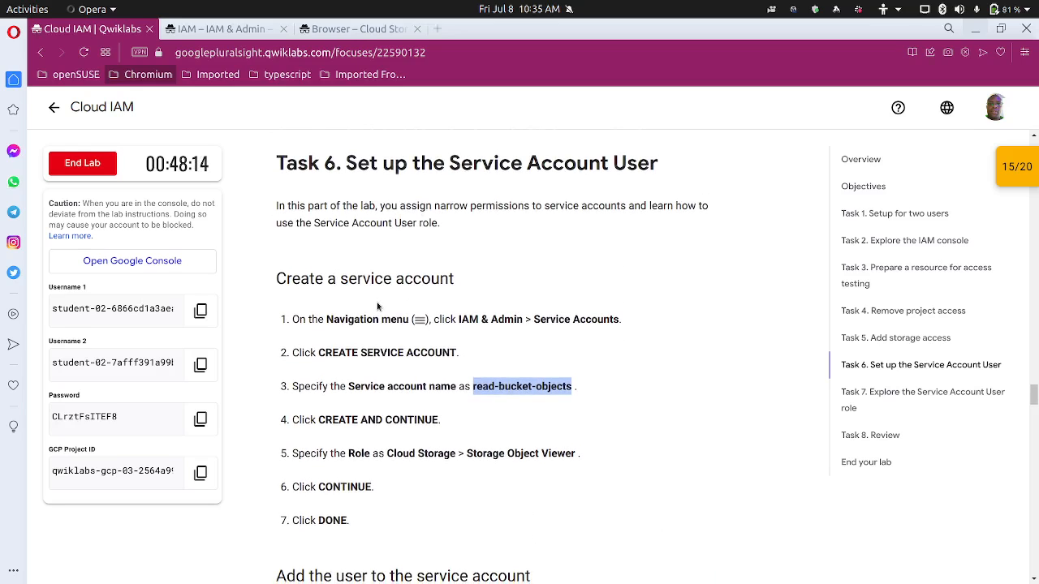
{"action": "scroll", "coordinate": [377, 302], "scroll_direction": "up", "scroll_amount": 4}
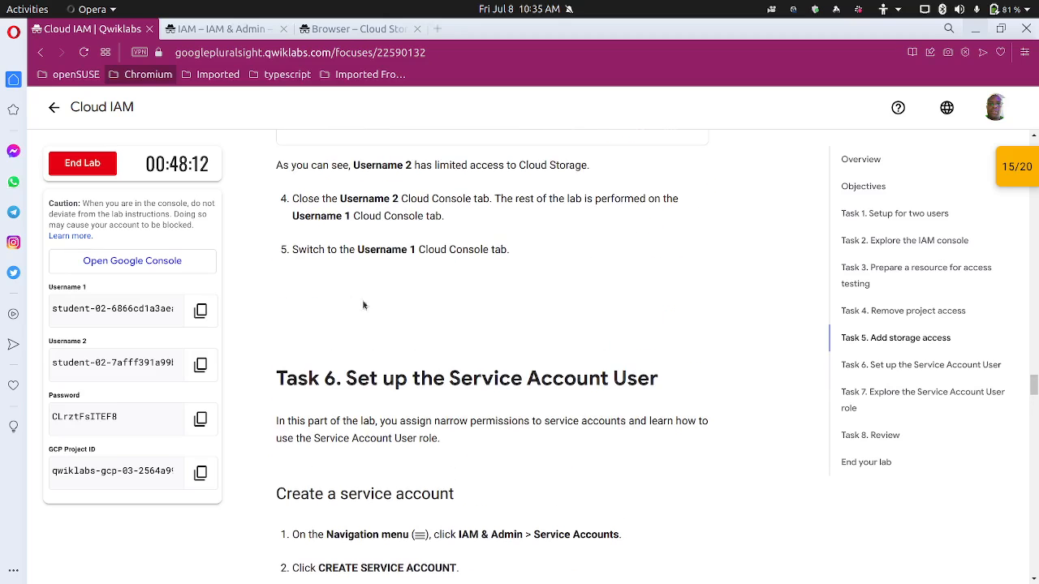
{"action": "scroll", "coordinate": [413, 265], "scroll_direction": "down", "scroll_amount": 4}
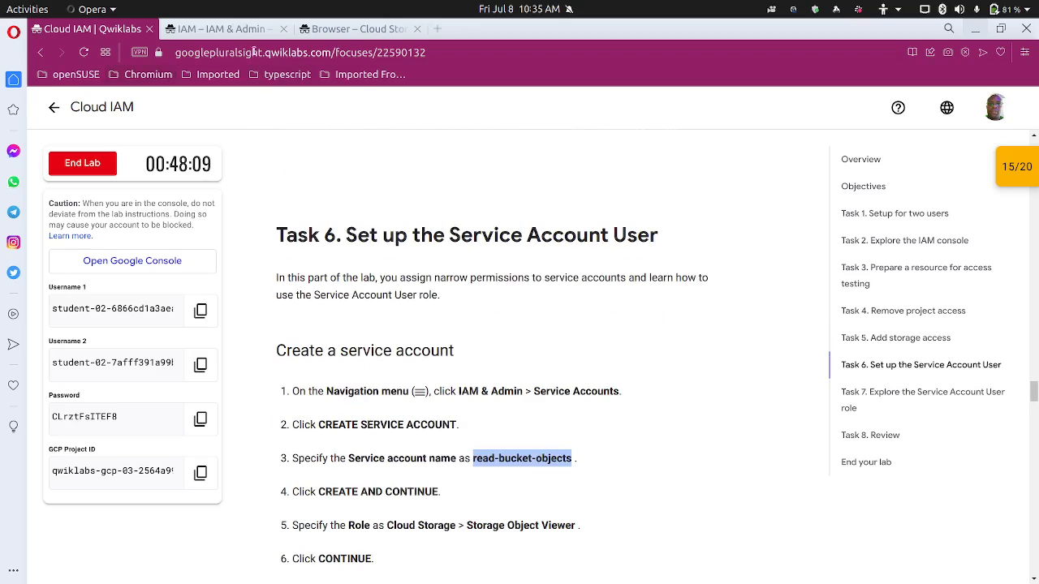
{"action": "left_click", "coordinate": [218, 28]}
Create a new service account named read-bucket-objects from the Service accounts page
{"action": "scroll", "coordinate": [294, 324], "scroll_direction": "up", "scroll_amount": 3}
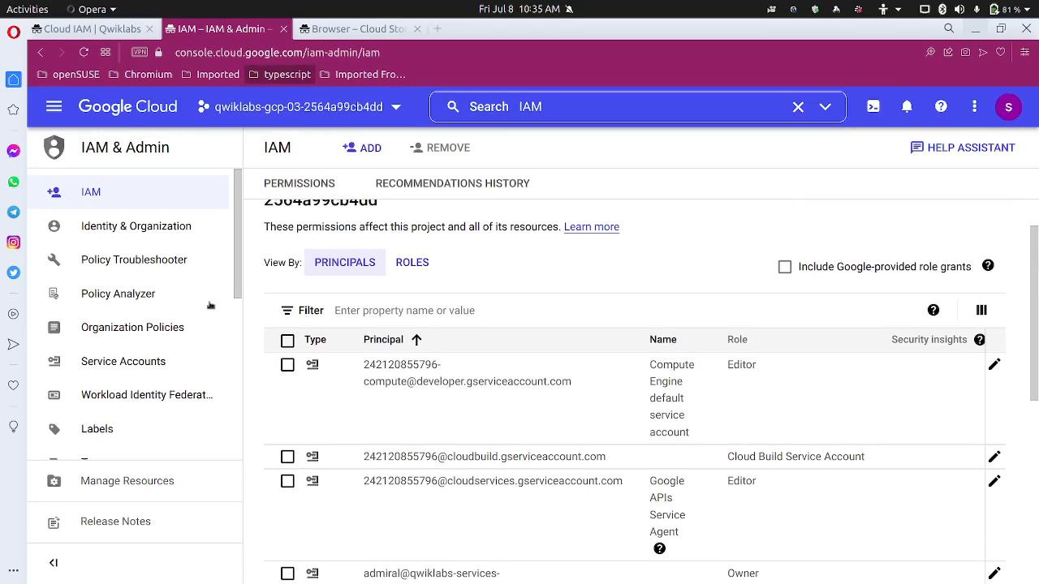
{"action": "scroll", "coordinate": [162, 355], "scroll_direction": "down", "scroll_amount": 3}
{"action": "scroll", "coordinate": [168, 355], "scroll_direction": "down", "scroll_amount": 2}
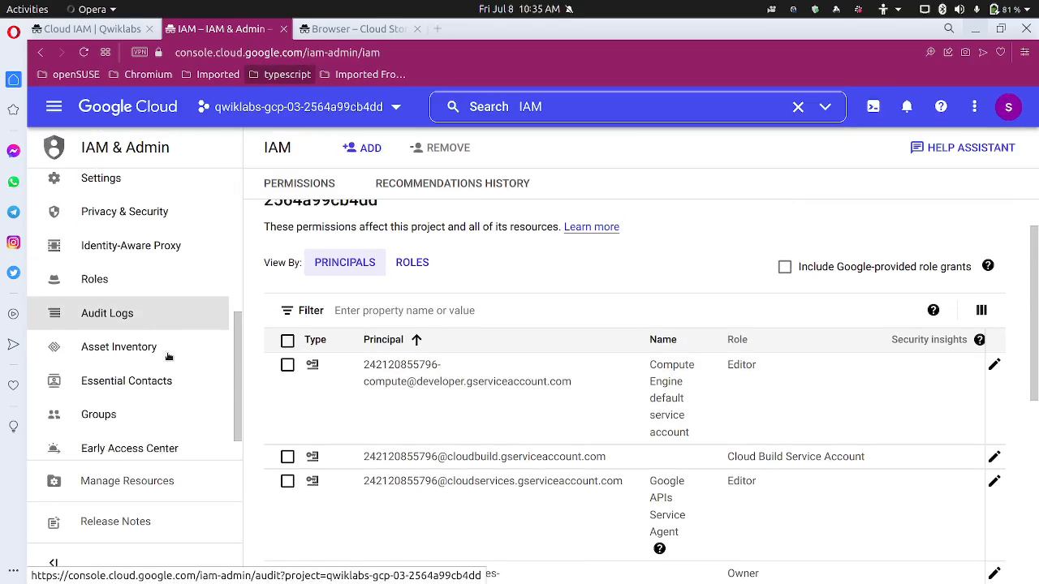
{"action": "scroll", "coordinate": [168, 356], "scroll_direction": "up", "scroll_amount": 1}
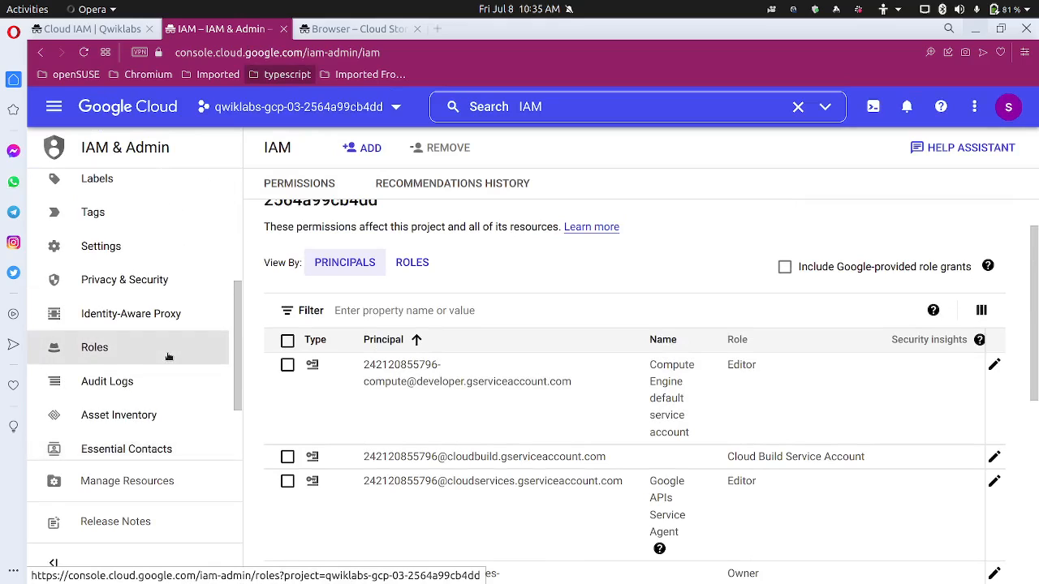
{"action": "scroll", "coordinate": [171, 341], "scroll_direction": "up", "scroll_amount": 3}
{"action": "scroll", "coordinate": [173, 310], "scroll_direction": "up", "scroll_amount": 1}
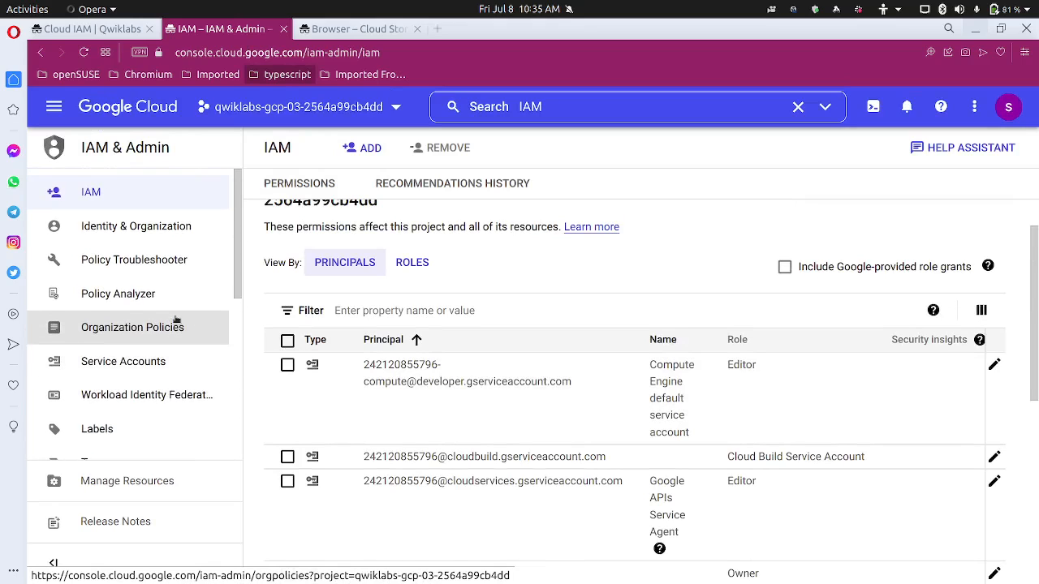
{"action": "scroll", "coordinate": [175, 325], "scroll_direction": "down", "scroll_amount": 1}
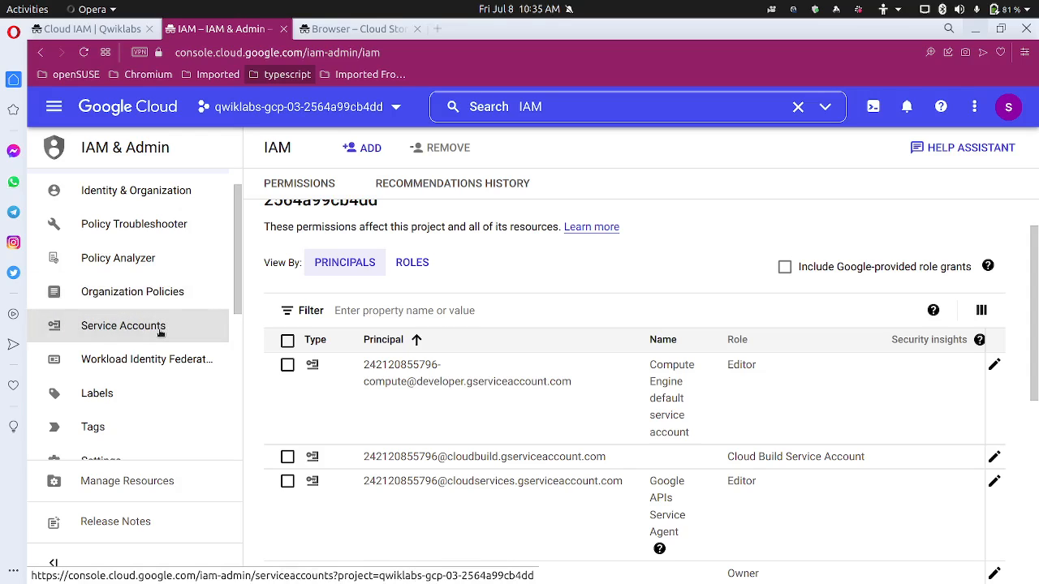
{"action": "left_click", "coordinate": [160, 329]}
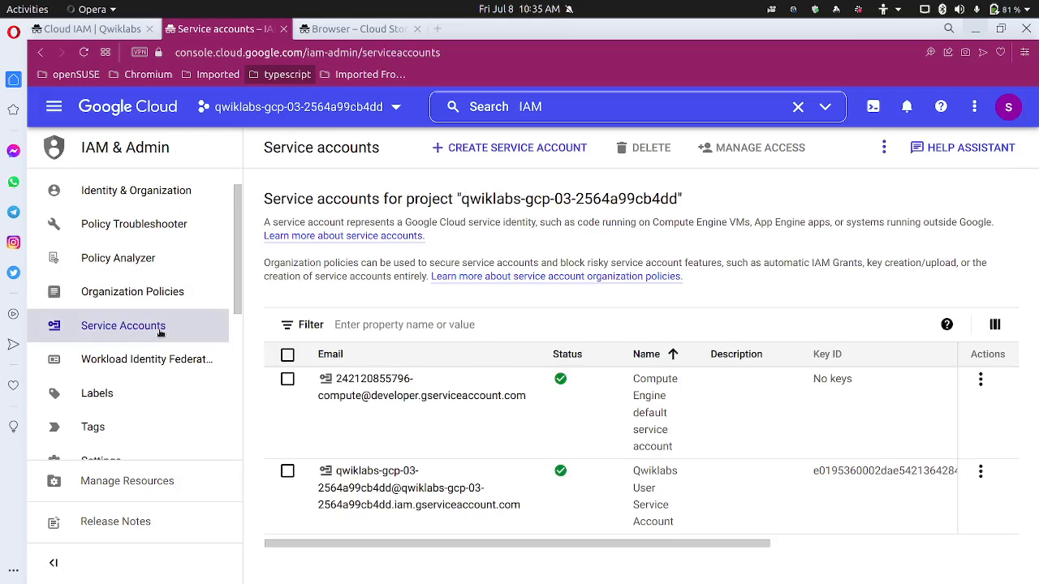
{"action": "left_click", "coordinate": [489, 159]}
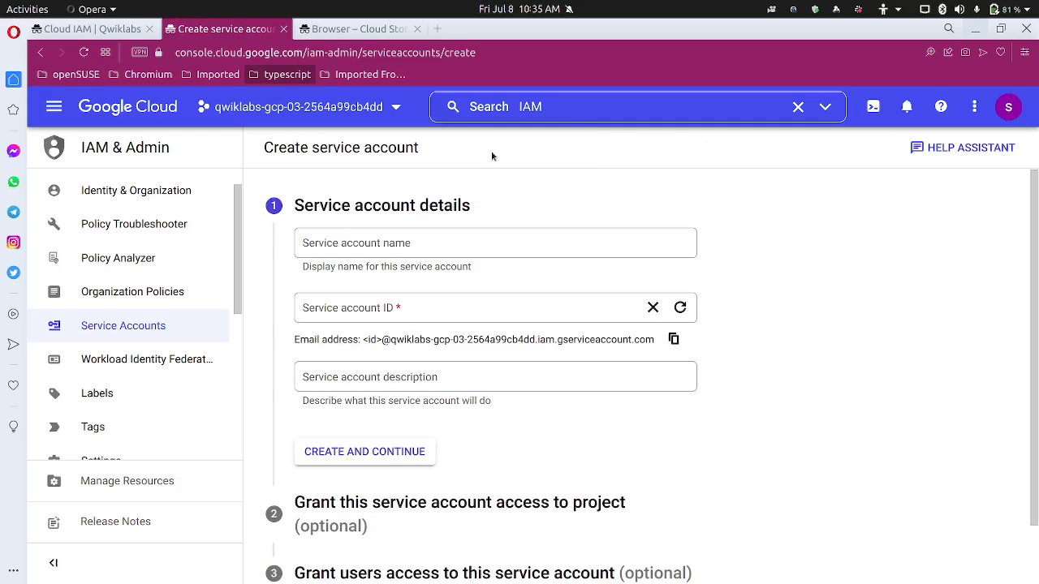
{"action": "left_click", "coordinate": [474, 240]}
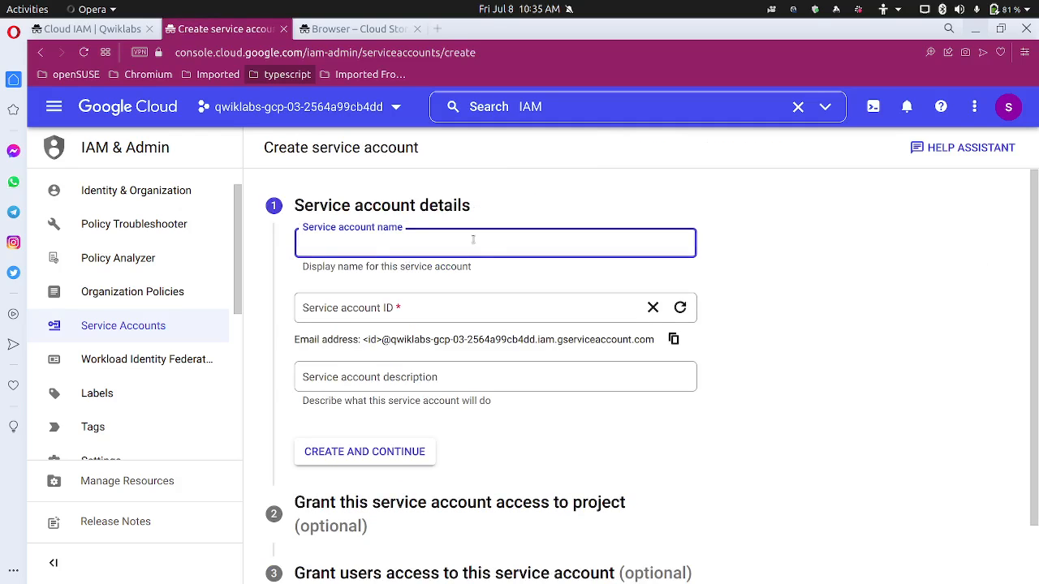
{"action": "key", "text": "ctrl+v"}
{"action": "scroll", "coordinate": [479, 380], "scroll_direction": "down", "scroll_amount": 2}
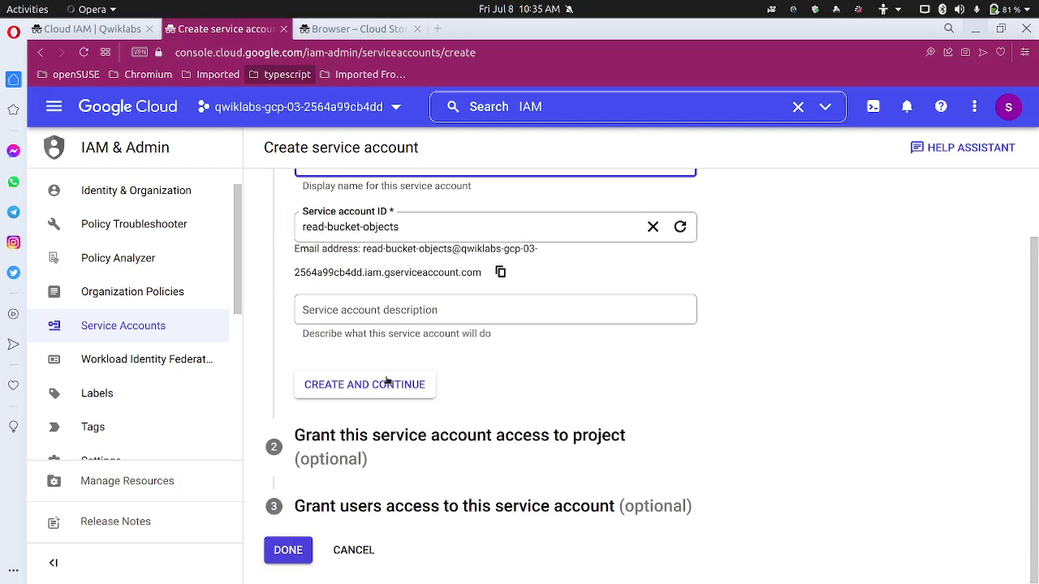
{"action": "left_click", "coordinate": [386, 379]}
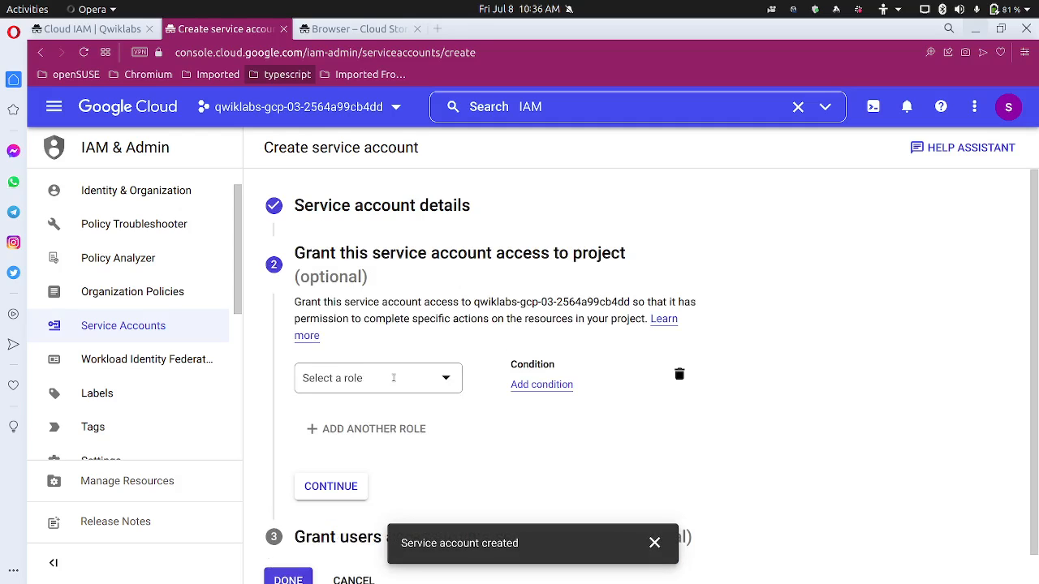
Grant read-bucket-objects the Storage Object Viewer role and finish creating the account
{"action": "left_click", "coordinate": [400, 378]}
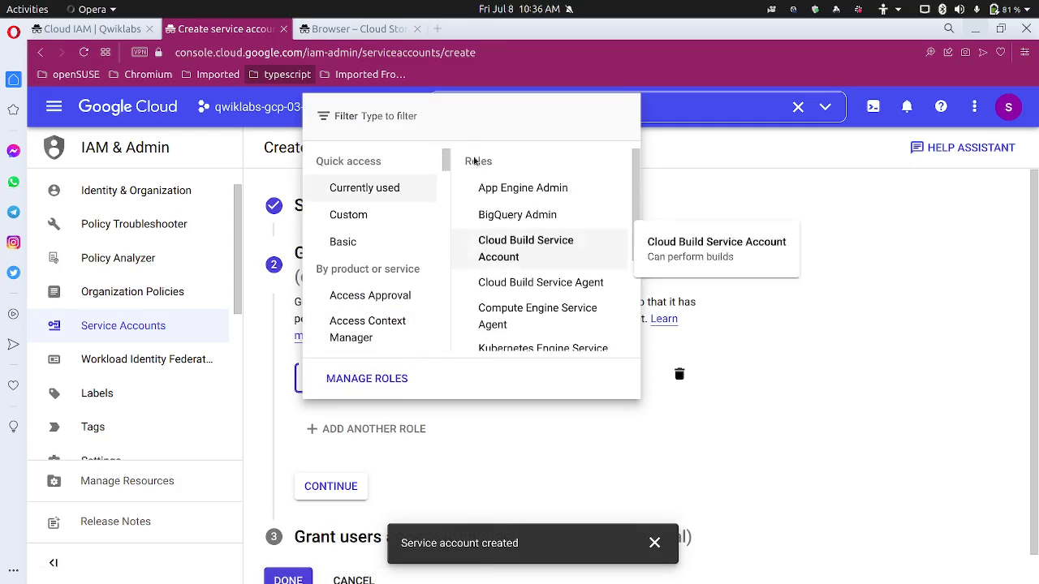
{"action": "type", "text": "storage"}
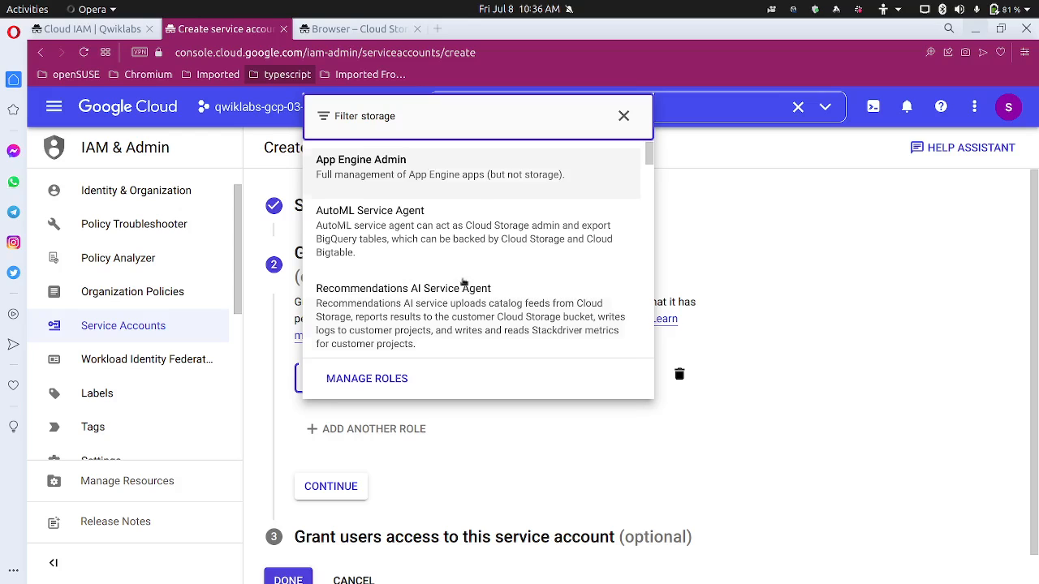
{"action": "scroll", "coordinate": [466, 284], "scroll_direction": "down", "scroll_amount": 10}
{"action": "scroll", "coordinate": [478, 295], "scroll_direction": "down", "scroll_amount": 5}
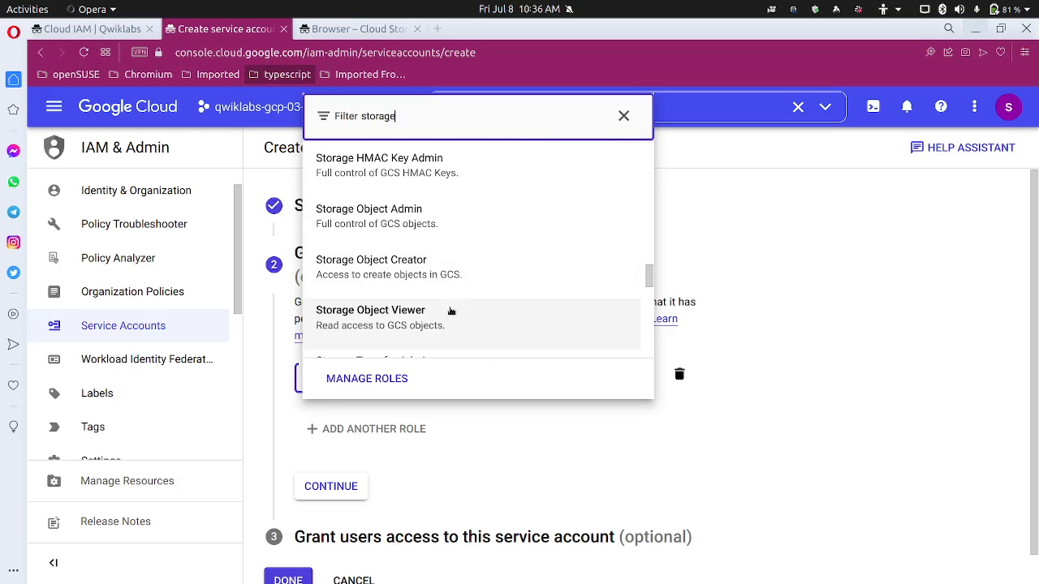
{"action": "left_click", "coordinate": [450, 310]}
{"action": "scroll", "coordinate": [420, 468], "scroll_direction": "down", "scroll_amount": 1}
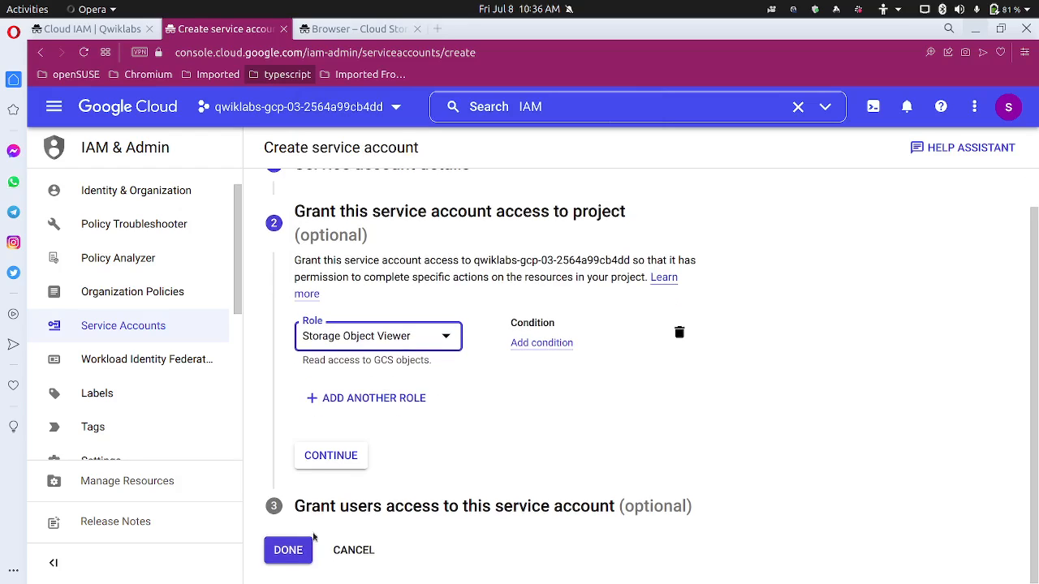
{"action": "left_click", "coordinate": [333, 462]}
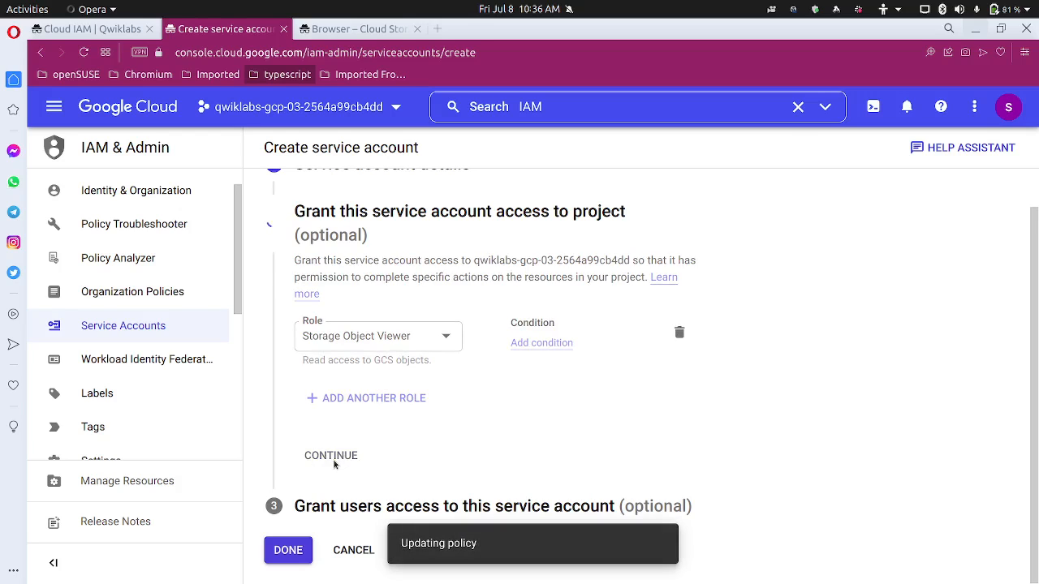
{"action": "left_click", "coordinate": [402, 395]}
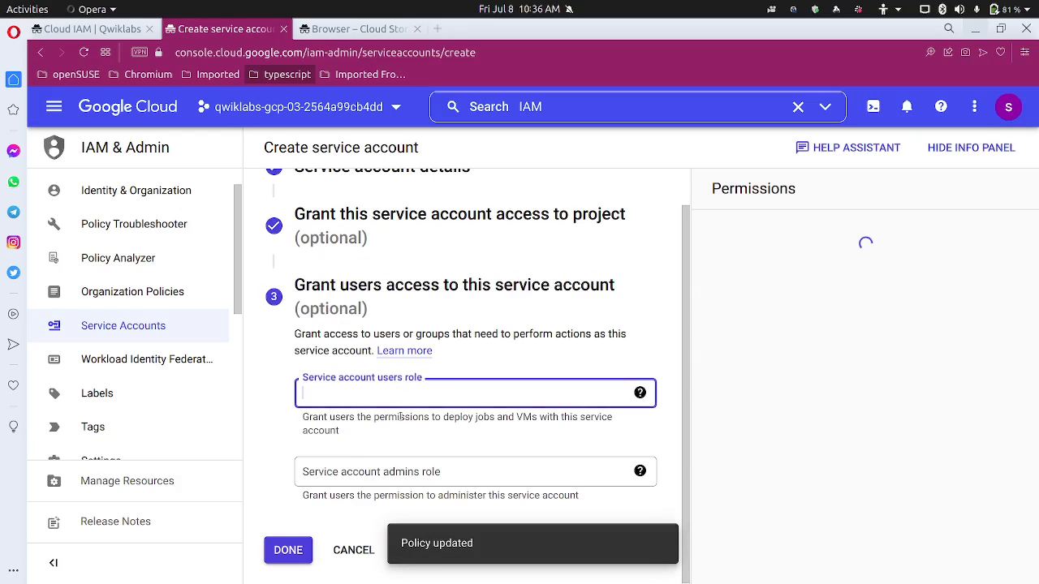
{"action": "left_click", "coordinate": [404, 471]}
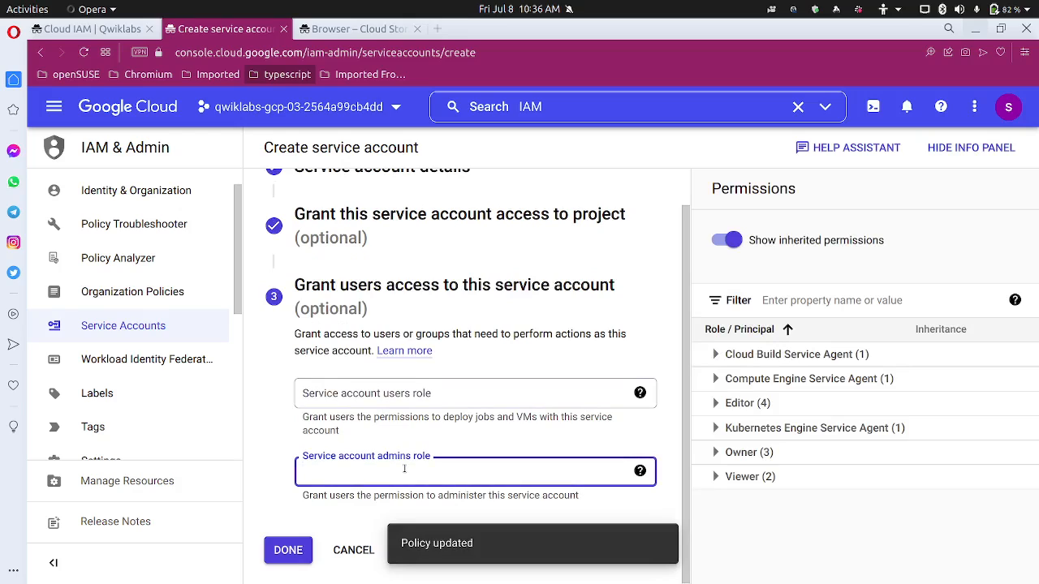
{"action": "left_click", "coordinate": [295, 558]}
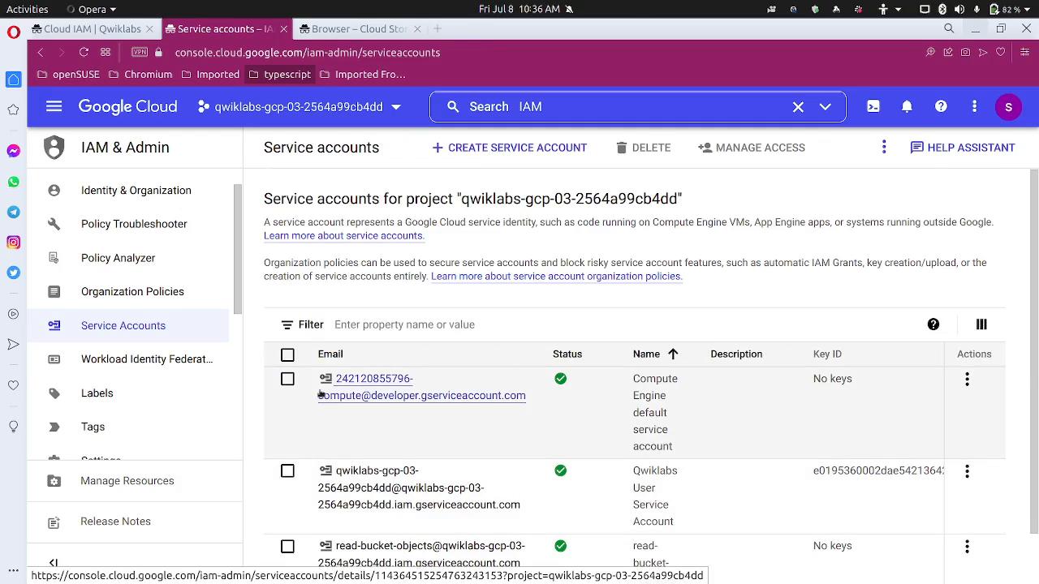
{"action": "left_click", "coordinate": [123, 28]}
Copy the domain altostrat.com from the lab's member table and return to the service accounts page
{"action": "scroll", "coordinate": [394, 335], "scroll_direction": "down", "scroll_amount": 2}
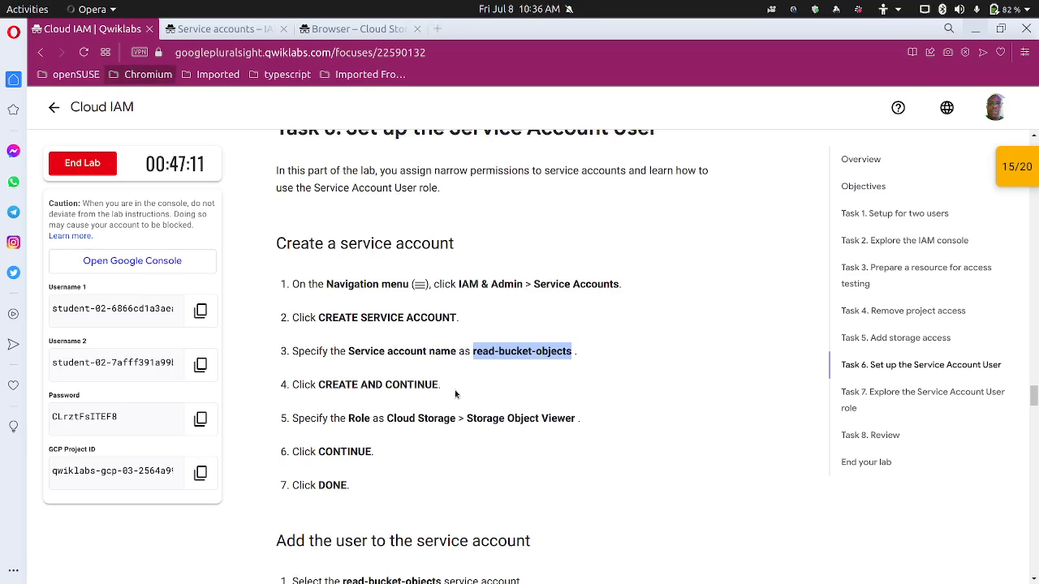
{"action": "scroll", "coordinate": [454, 389], "scroll_direction": "down", "scroll_amount": 4}
{"action": "scroll", "coordinate": [428, 385], "scroll_direction": "down", "scroll_amount": 1}
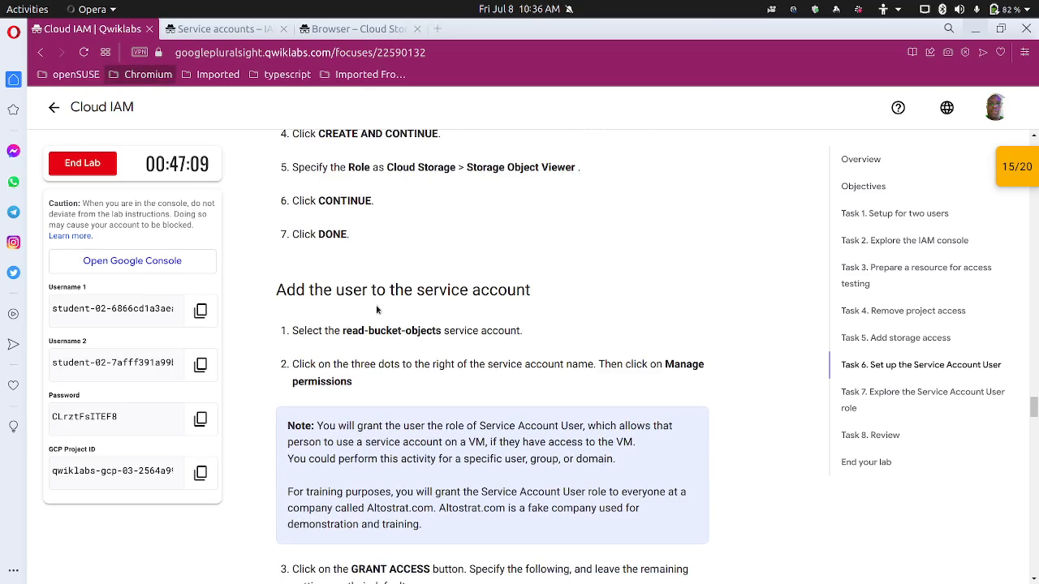
{"action": "scroll", "coordinate": [536, 317], "scroll_direction": "down", "scroll_amount": 1}
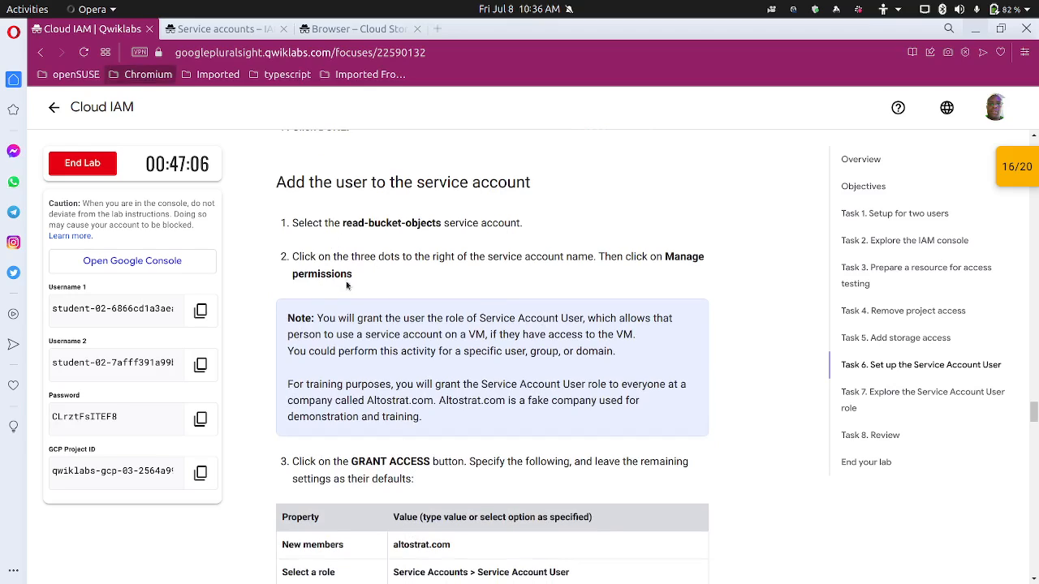
{"action": "scroll", "coordinate": [362, 283], "scroll_direction": "down", "scroll_amount": 2}
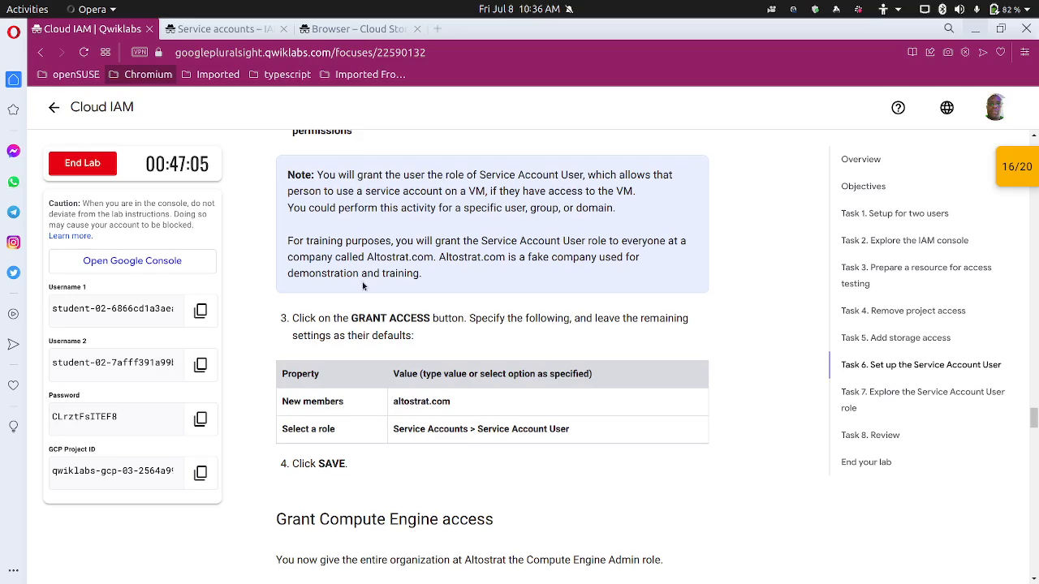
{"action": "double_click", "coordinate": [421, 402]}
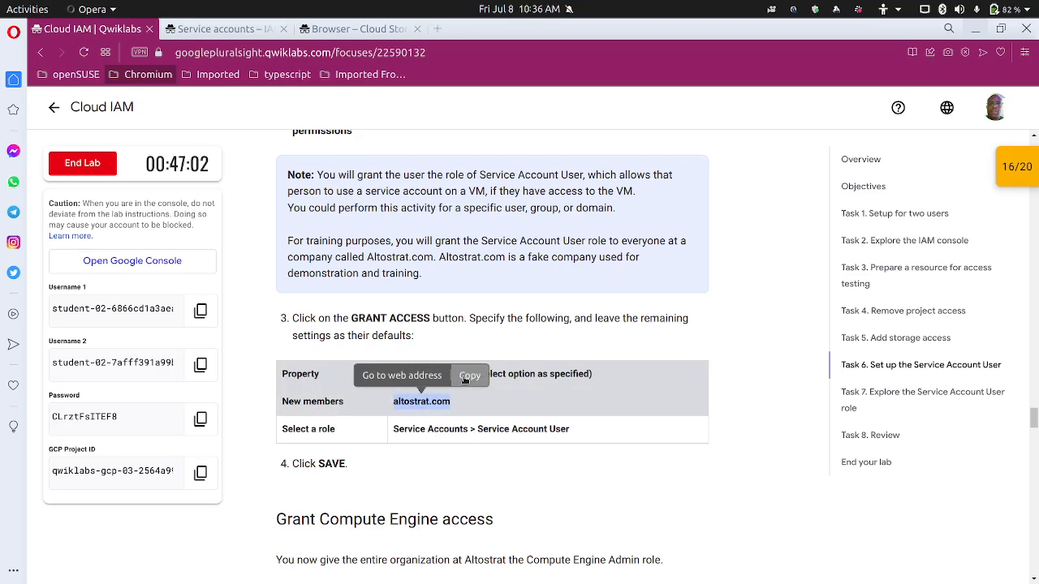
{"action": "left_click", "coordinate": [470, 375]}
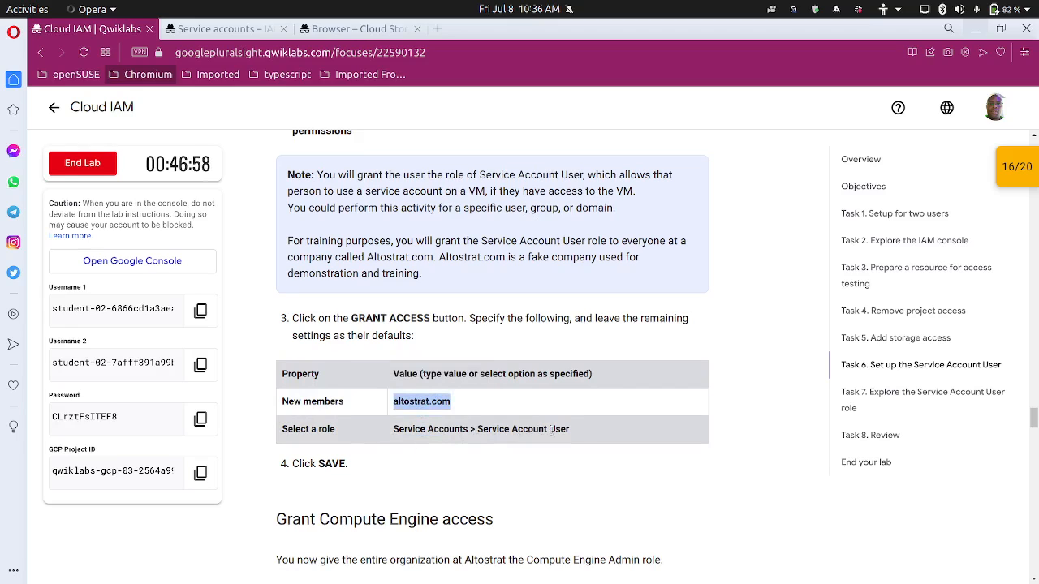
{"action": "scroll", "coordinate": [560, 426], "scroll_direction": "up", "scroll_amount": 4}
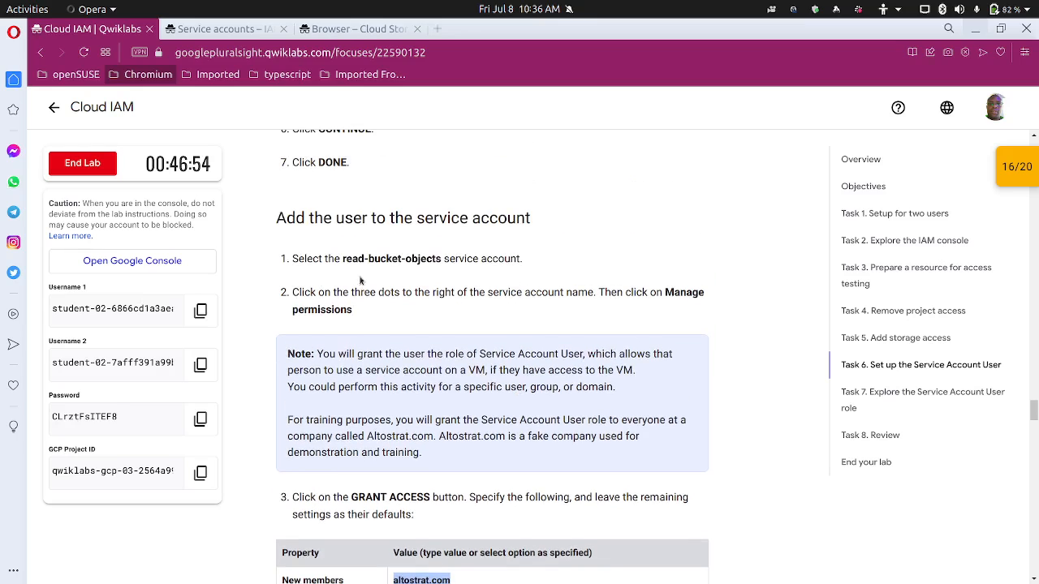
{"action": "left_click", "coordinate": [245, 31]}
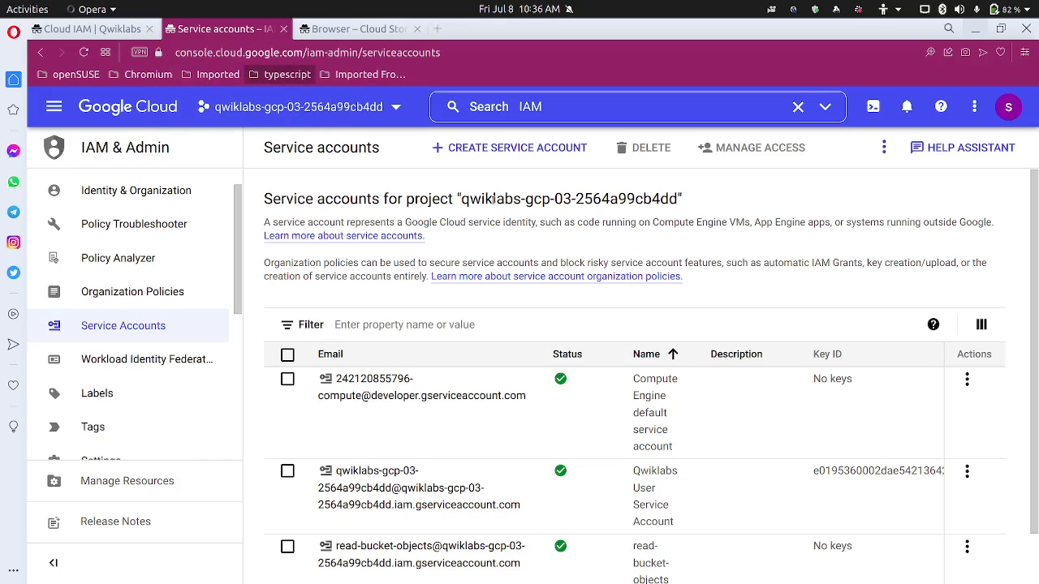
Open the permissions page of the read-bucket-objects service account
{"action": "scroll", "coordinate": [154, 276], "scroll_direction": "up", "scroll_amount": 1}
{"action": "left_click", "coordinate": [169, 201]}
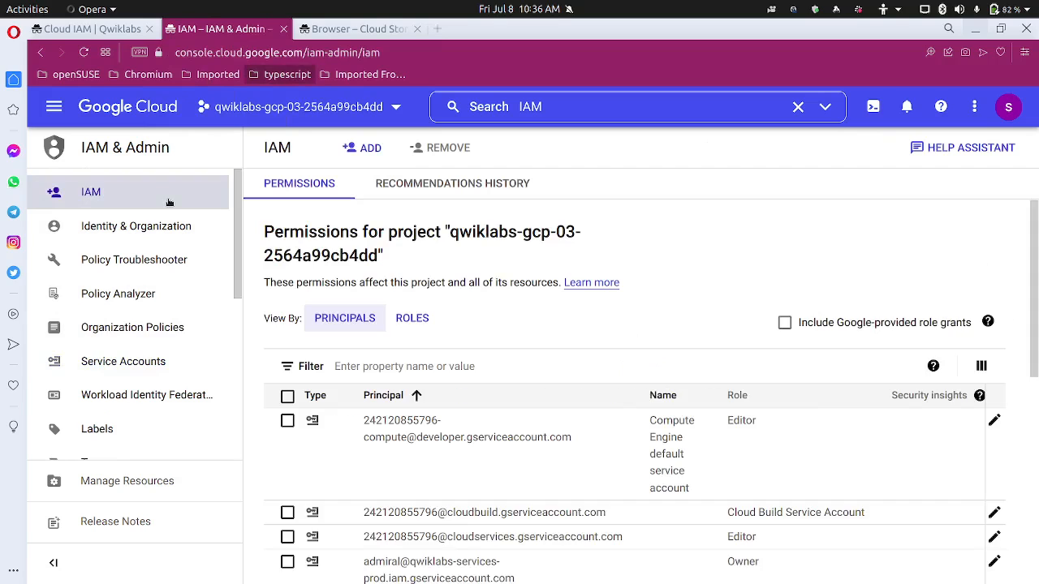
{"action": "left_click", "coordinate": [159, 371]}
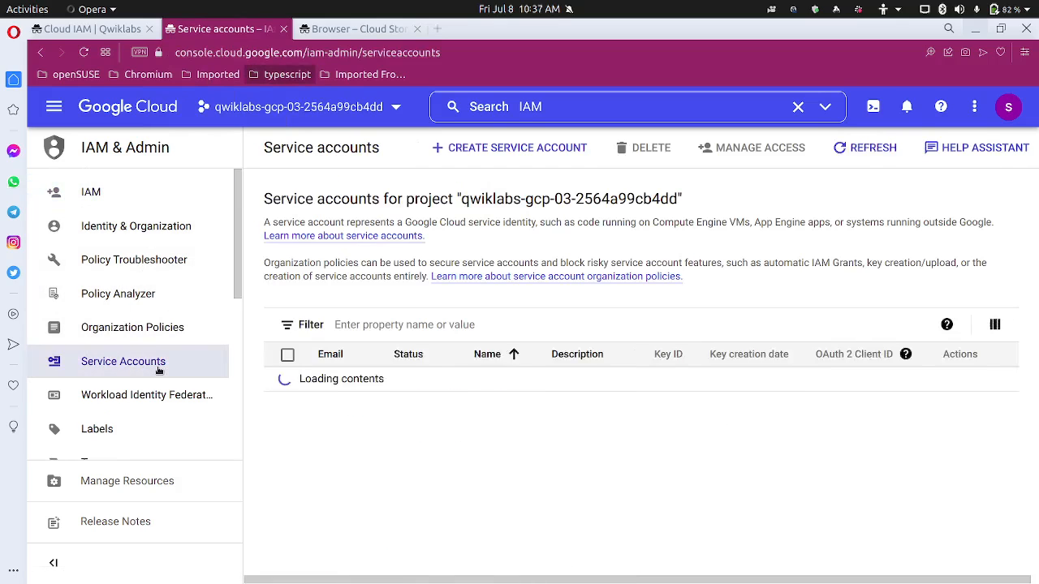
{"action": "scroll", "coordinate": [454, 519], "scroll_direction": "down", "scroll_amount": 1}
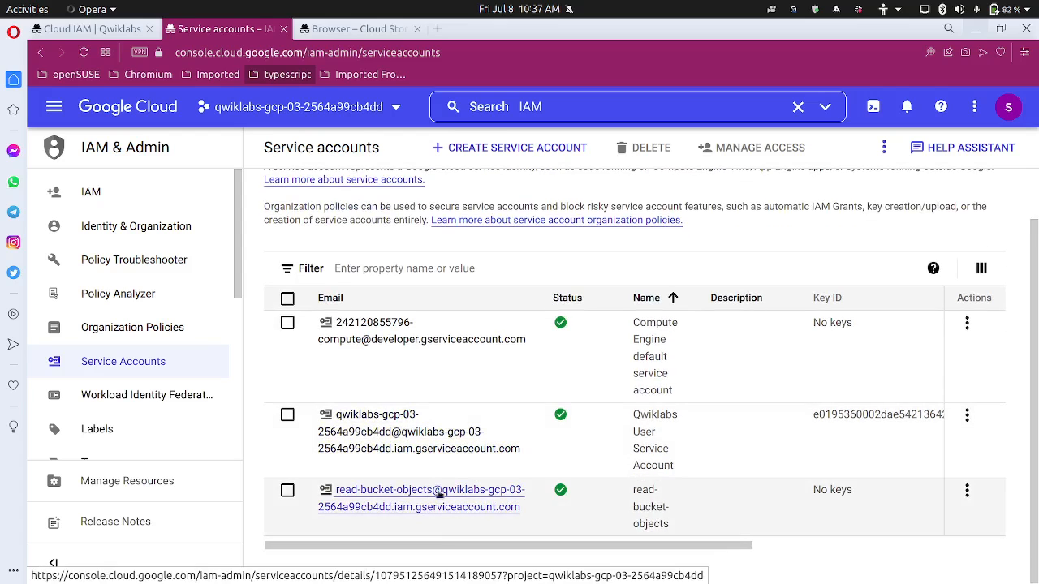
{"action": "left_click", "coordinate": [967, 491]}
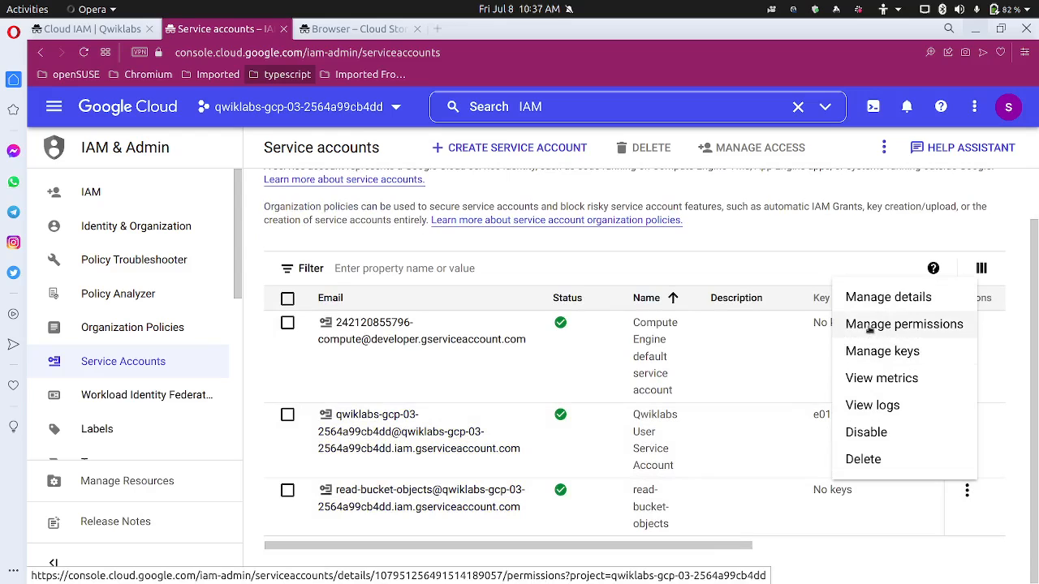
{"action": "left_click", "coordinate": [662, 354]}
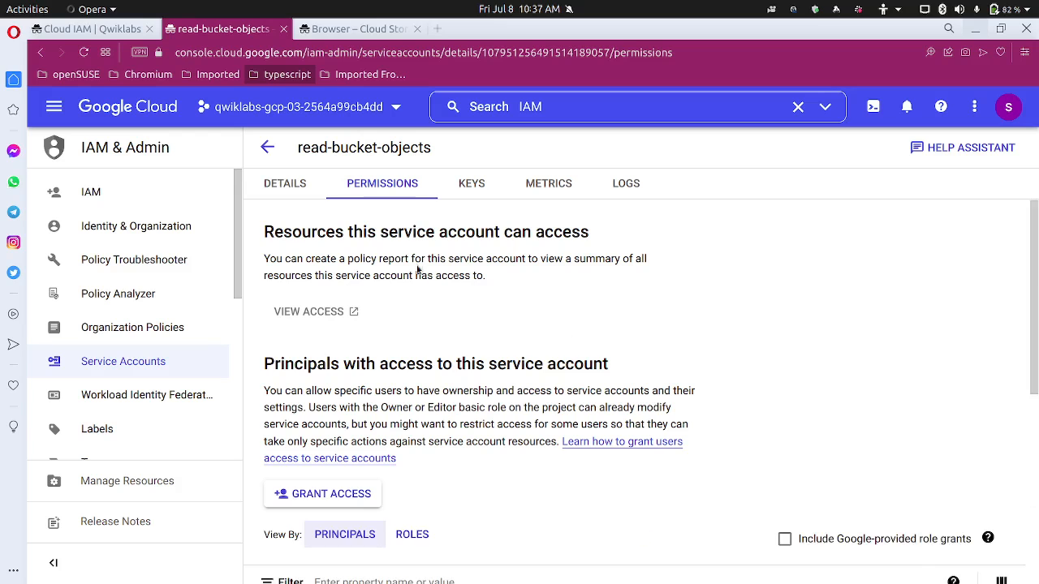
Grant altostrat.com the Service Account User role on read-bucket-objects and save
{"action": "scroll", "coordinate": [470, 347], "scroll_direction": "down", "scroll_amount": 3}
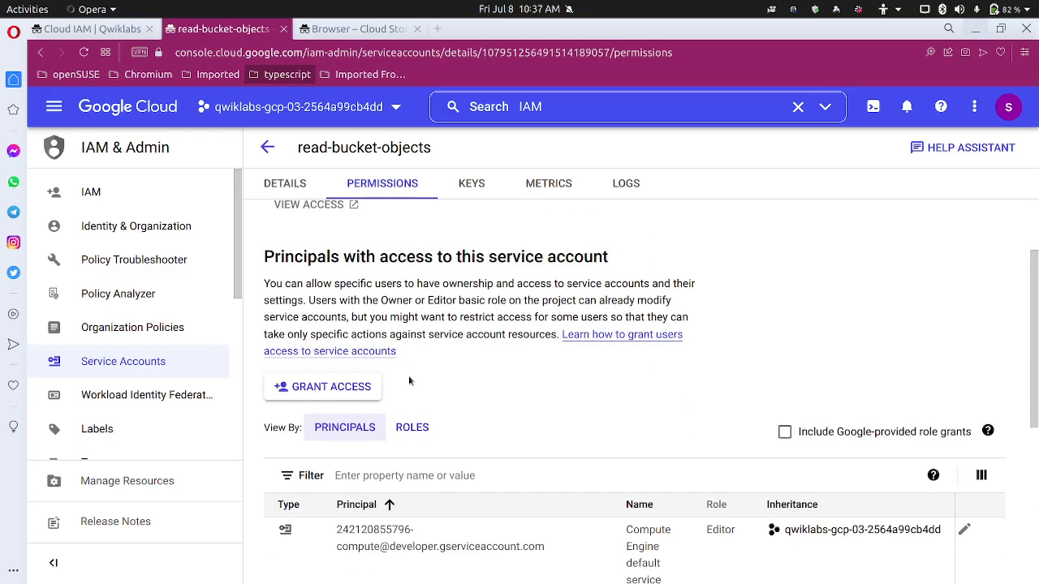
{"action": "left_click", "coordinate": [343, 388]}
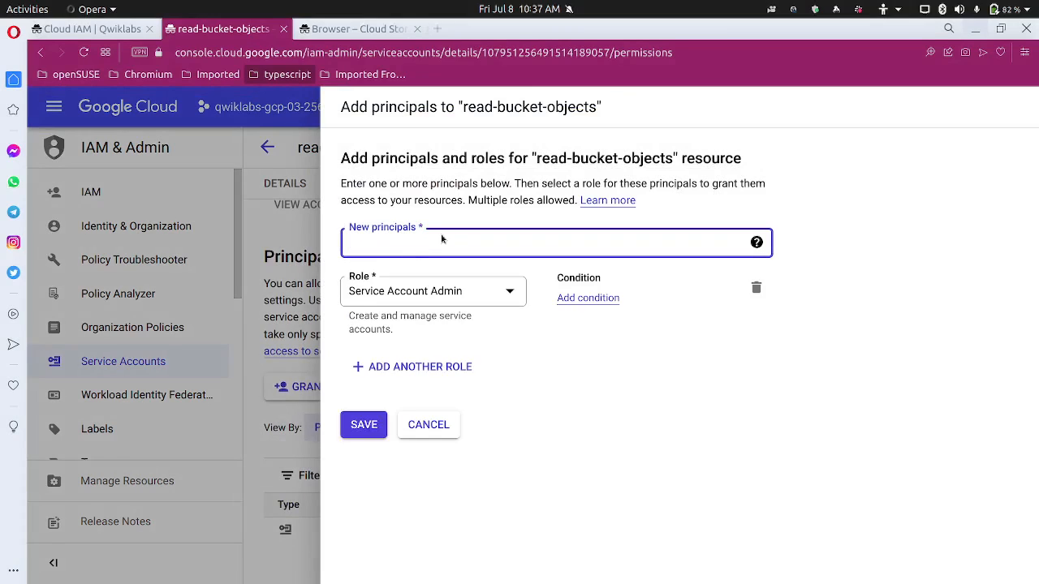
{"action": "key", "text": "ctrl+v"}
{"action": "left_click", "coordinate": [682, 340]}
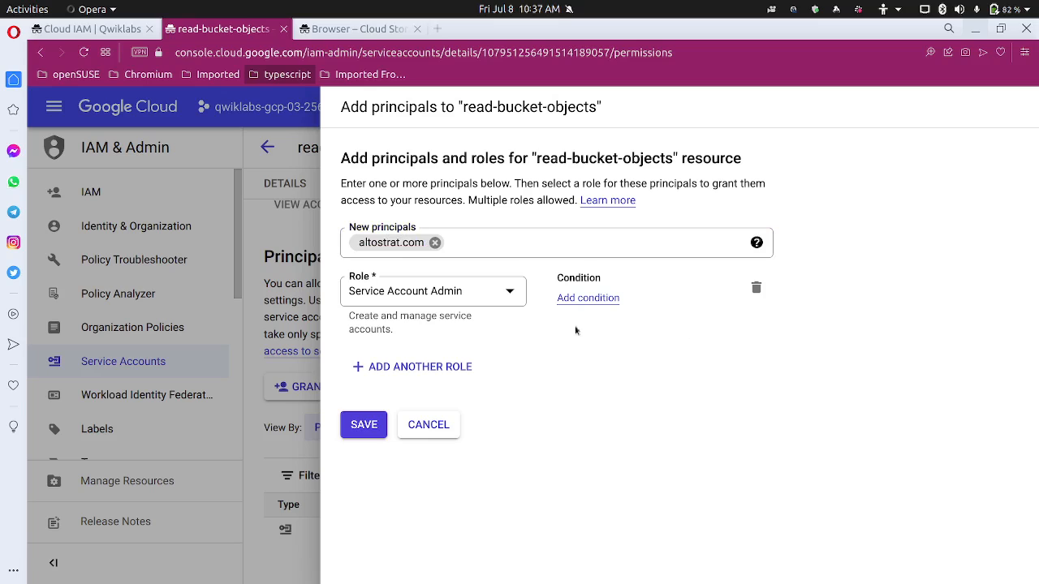
{"action": "left_click", "coordinate": [479, 302]}
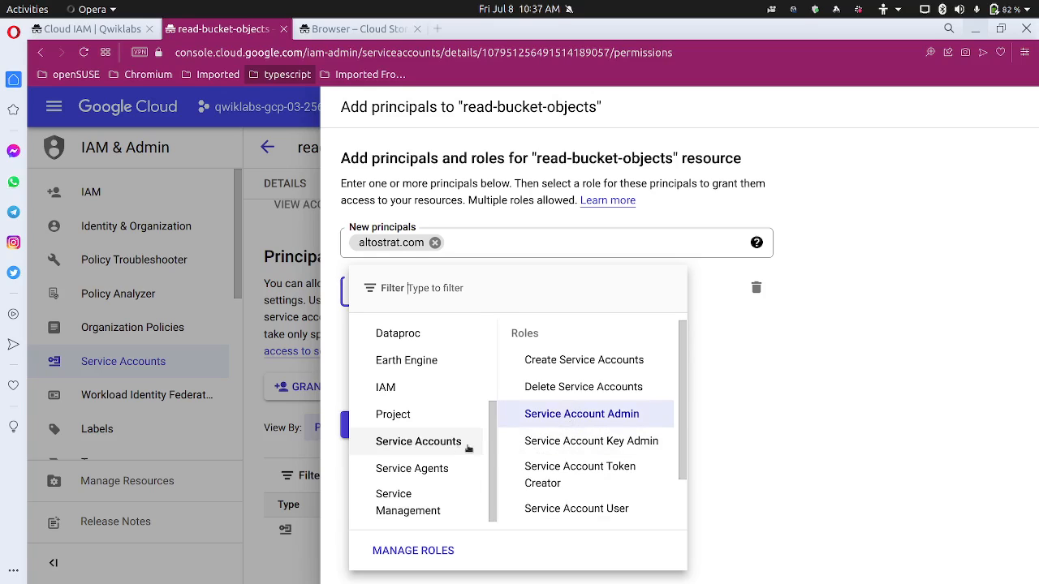
{"action": "scroll", "coordinate": [580, 471], "scroll_direction": "down", "scroll_amount": 1}
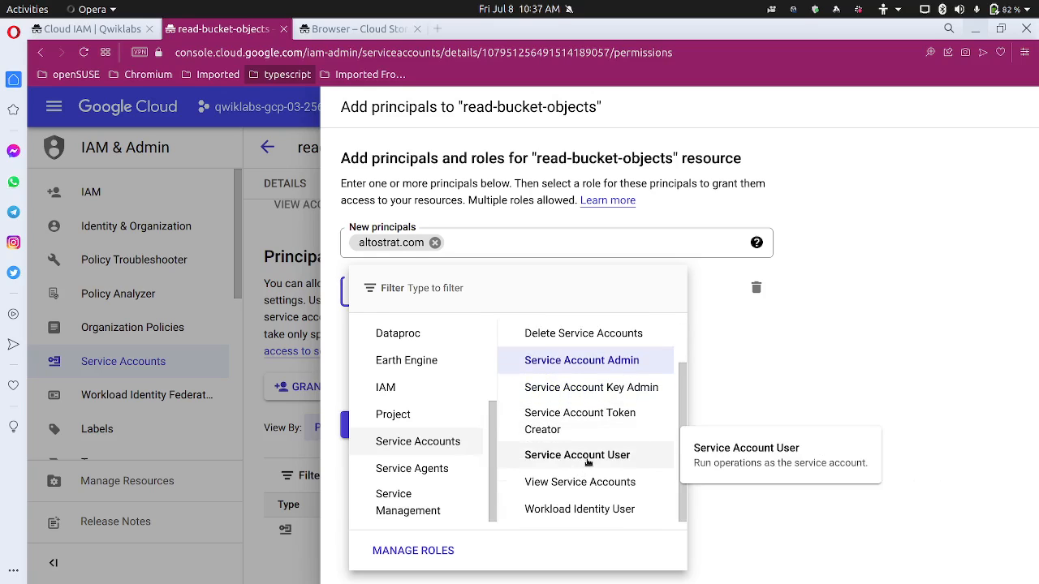
{"action": "left_click", "coordinate": [580, 466]}
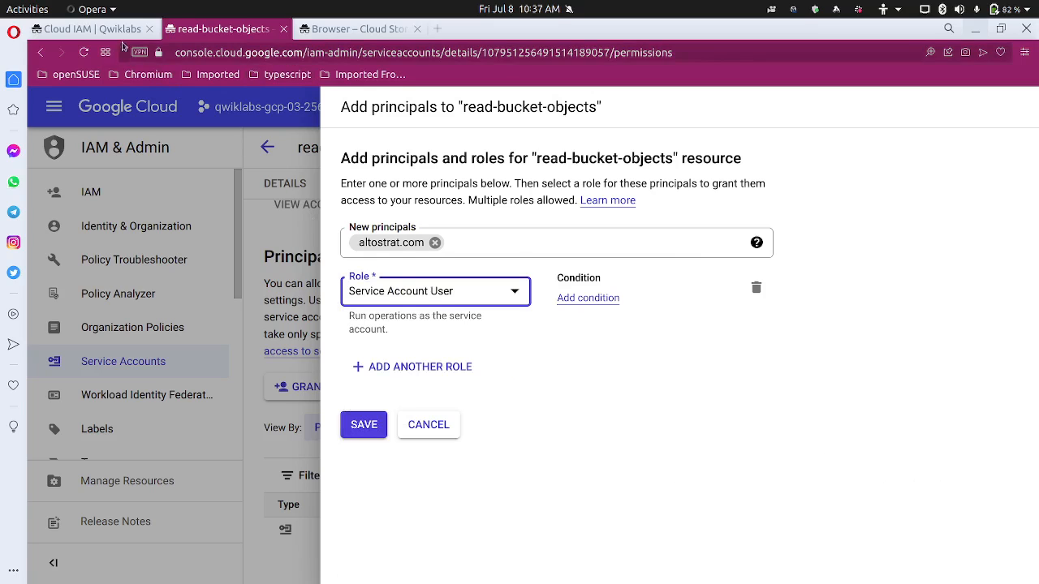
{"action": "left_click", "coordinate": [90, 28]}
{"action": "scroll", "coordinate": [421, 370], "scroll_direction": "down", "scroll_amount": 3}
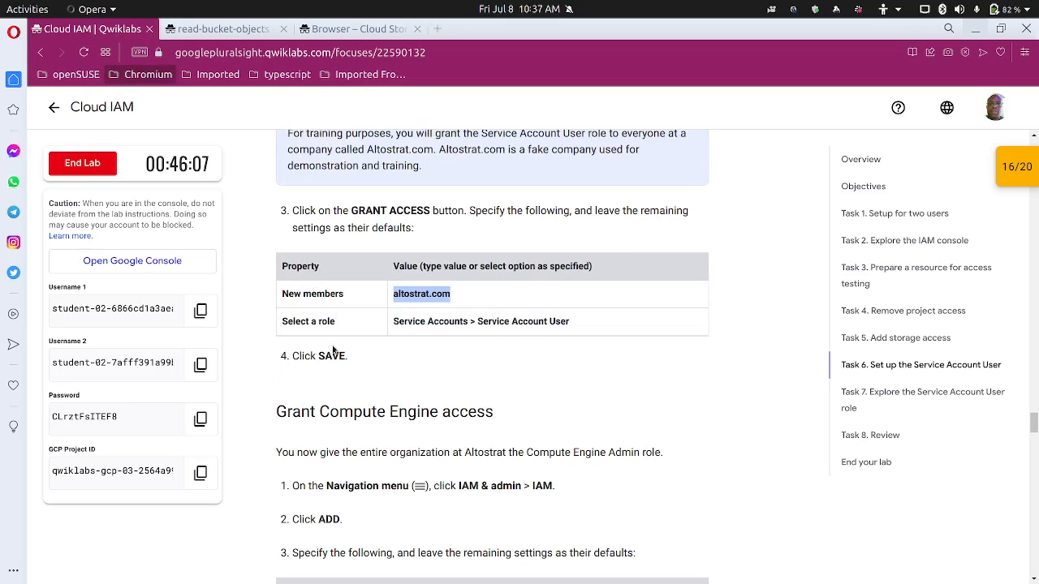
{"action": "left_click", "coordinate": [258, 30]}
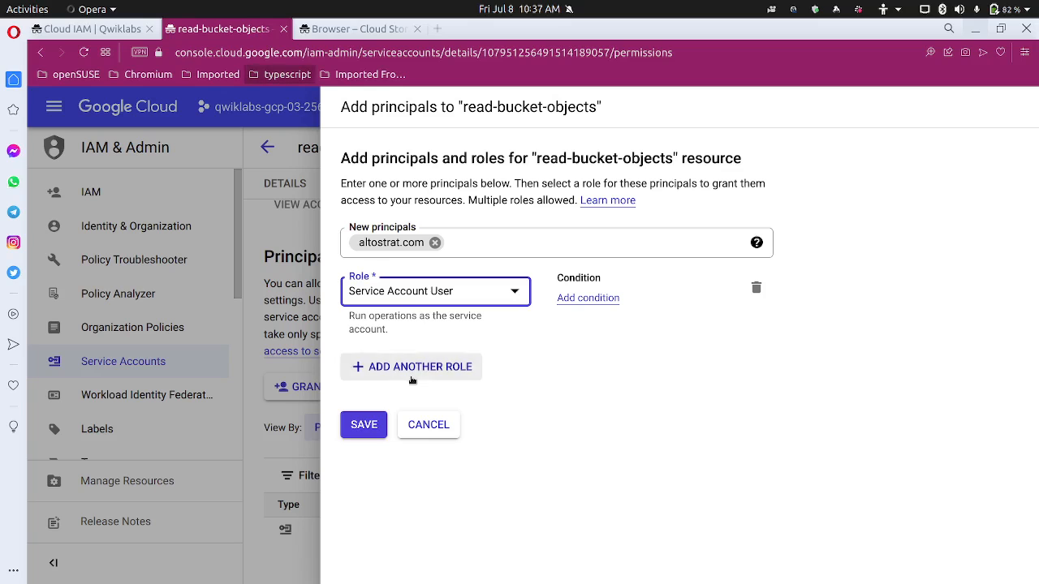
{"action": "left_click", "coordinate": [375, 424]}
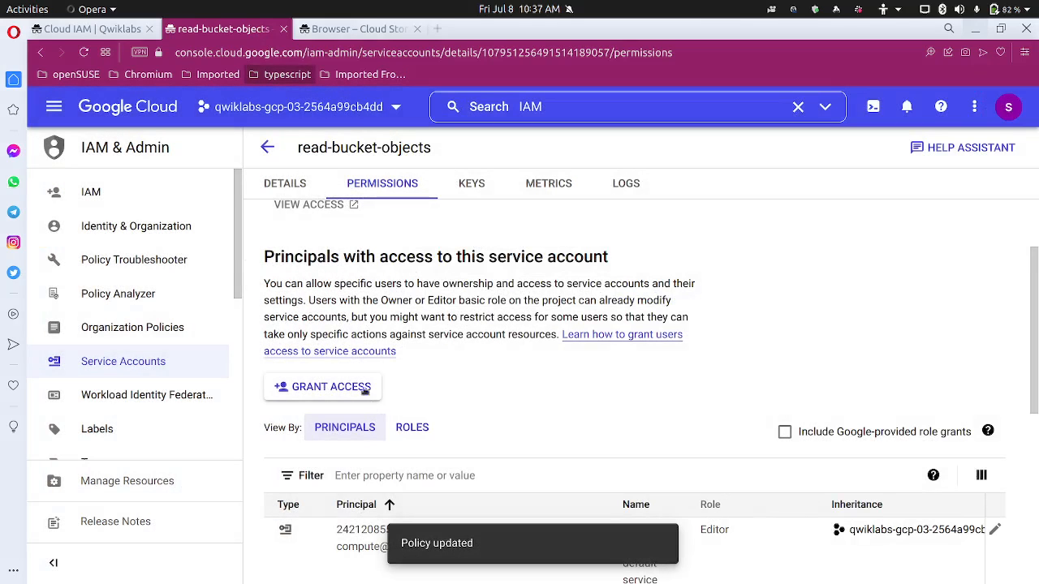
{"action": "left_click", "coordinate": [93, 30]}
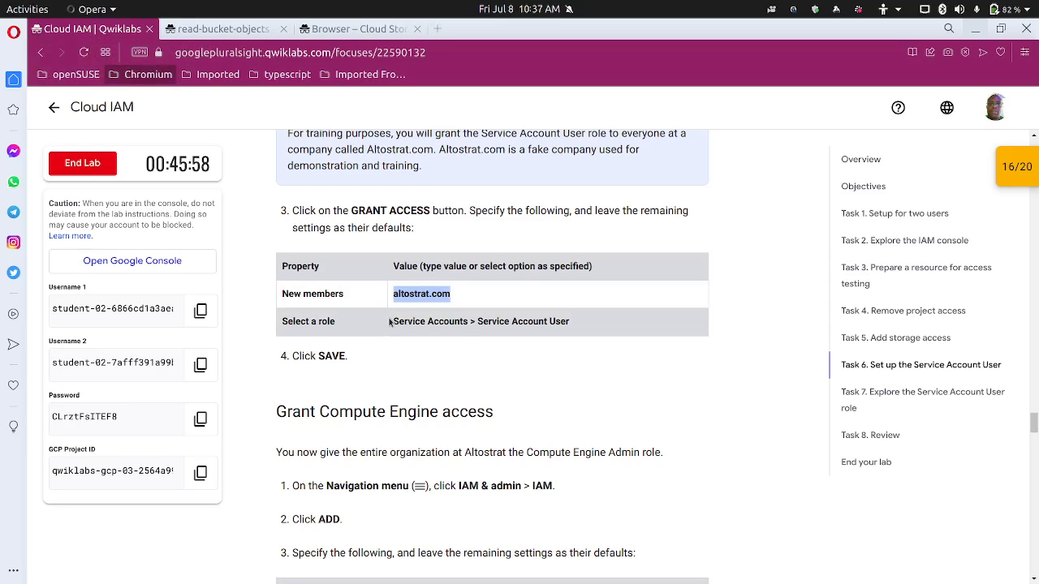
Review the lab's Grant Compute Engine access steps, then open the project's IAM permissions page
{"action": "scroll", "coordinate": [457, 326], "scroll_direction": "up", "scroll_amount": 1}
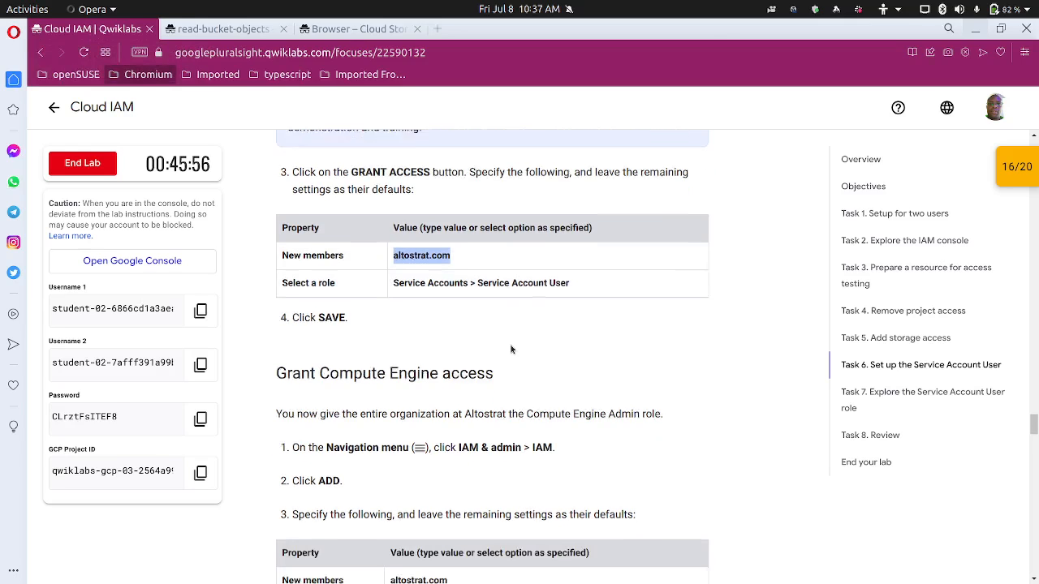
{"action": "scroll", "coordinate": [479, 334], "scroll_direction": "down", "scroll_amount": 3}
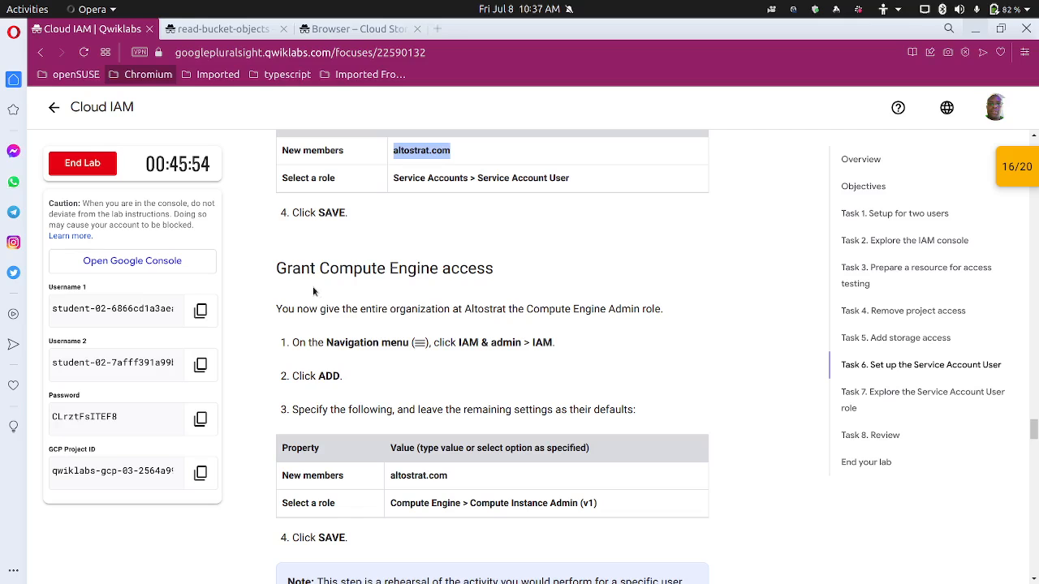
{"action": "scroll", "coordinate": [431, 288], "scroll_direction": "down", "scroll_amount": 1}
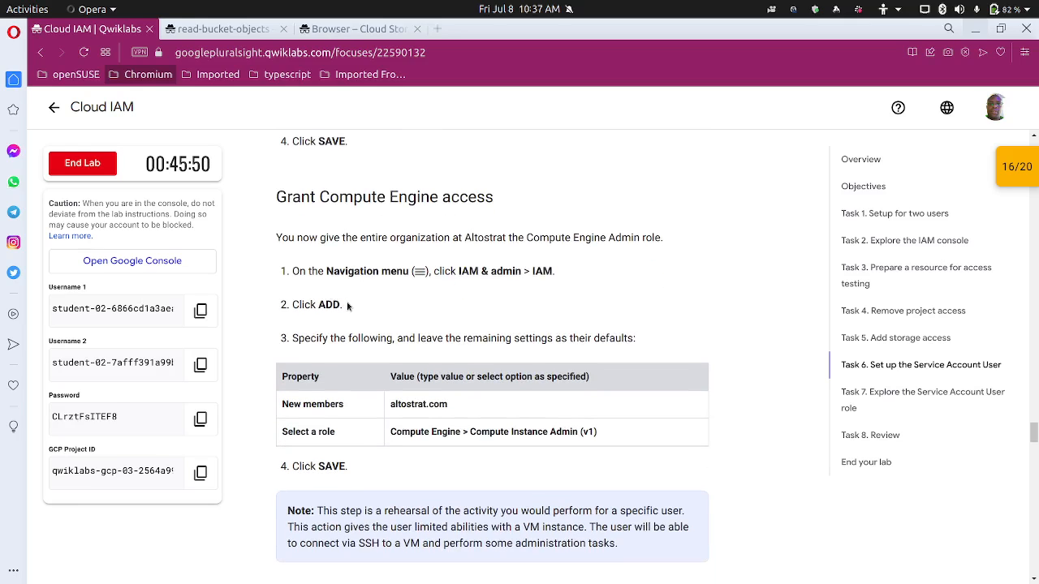
{"action": "mouse_move", "coordinate": [228, 34]}
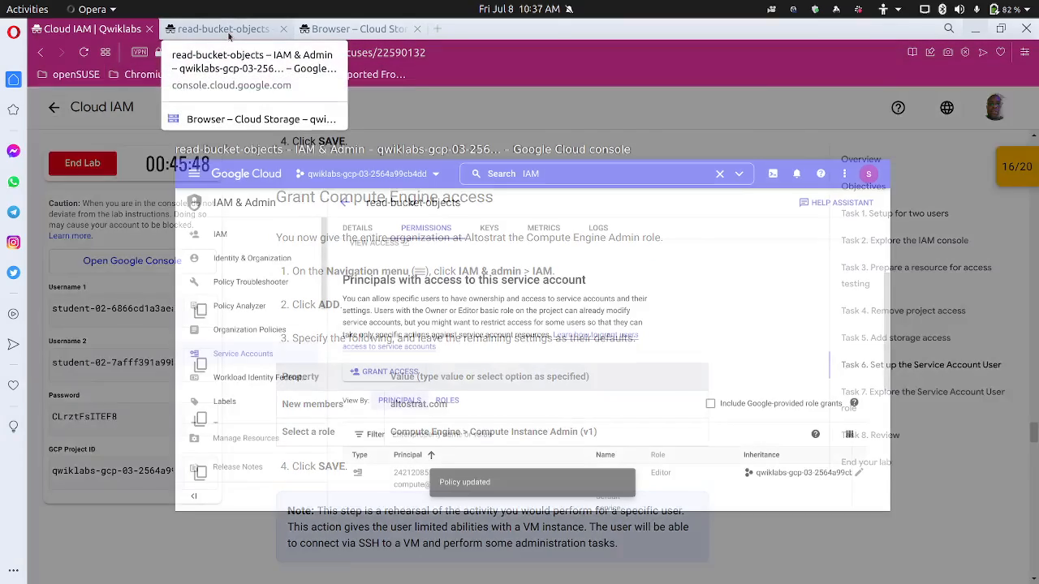
{"action": "scroll", "coordinate": [302, 237], "scroll_direction": "up", "scroll_amount": 5}
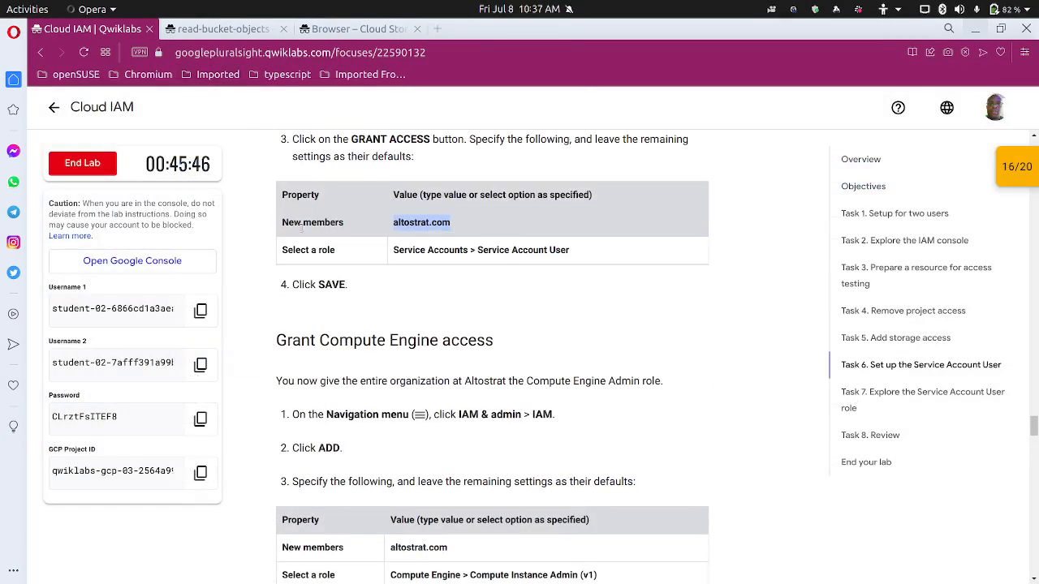
{"action": "scroll", "coordinate": [302, 237], "scroll_direction": "up", "scroll_amount": 5}
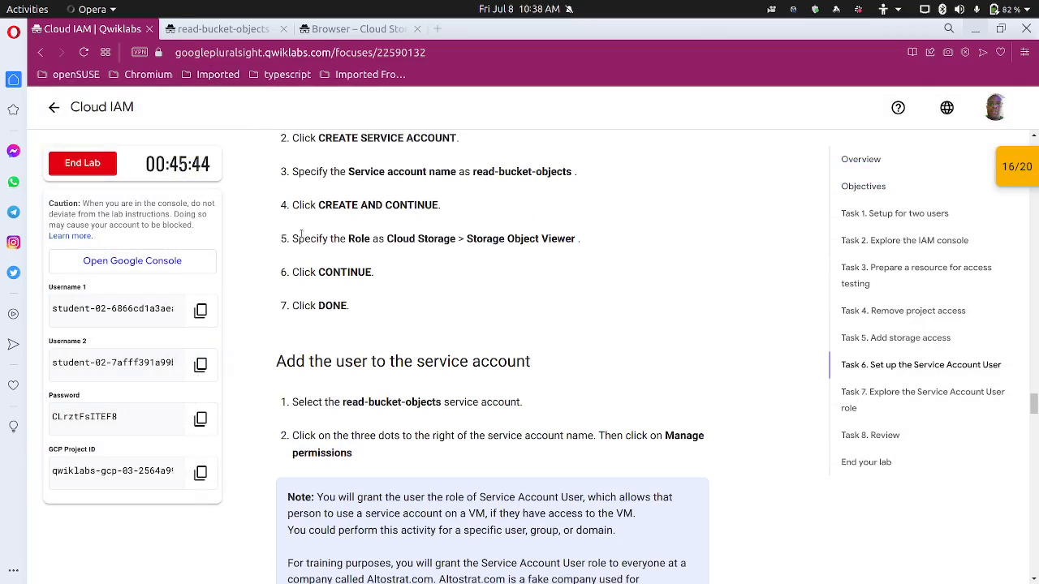
{"action": "scroll", "coordinate": [302, 235], "scroll_direction": "down", "scroll_amount": 2}
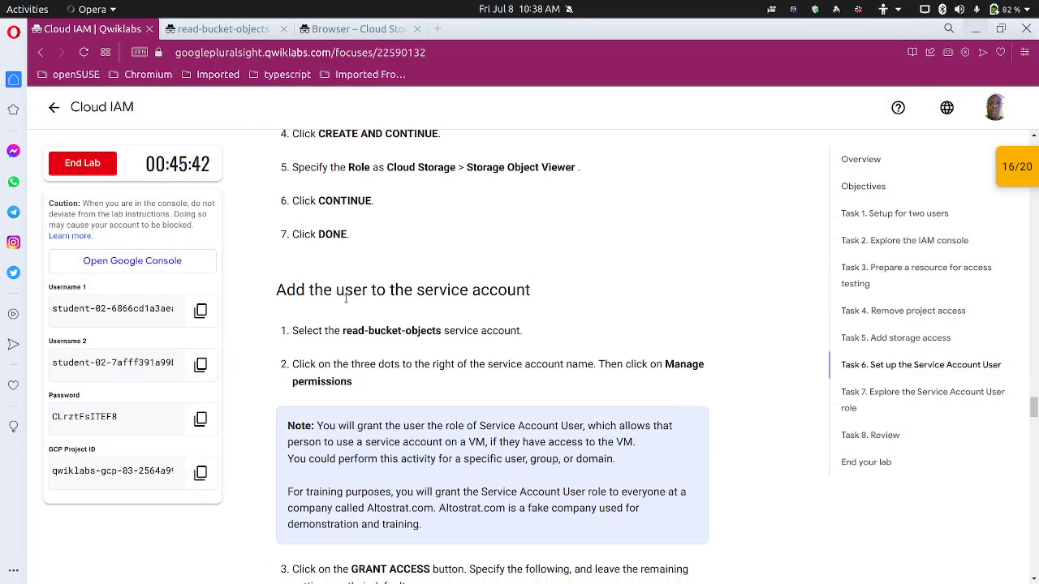
{"action": "scroll", "coordinate": [347, 301], "scroll_direction": "down", "scroll_amount": 4}
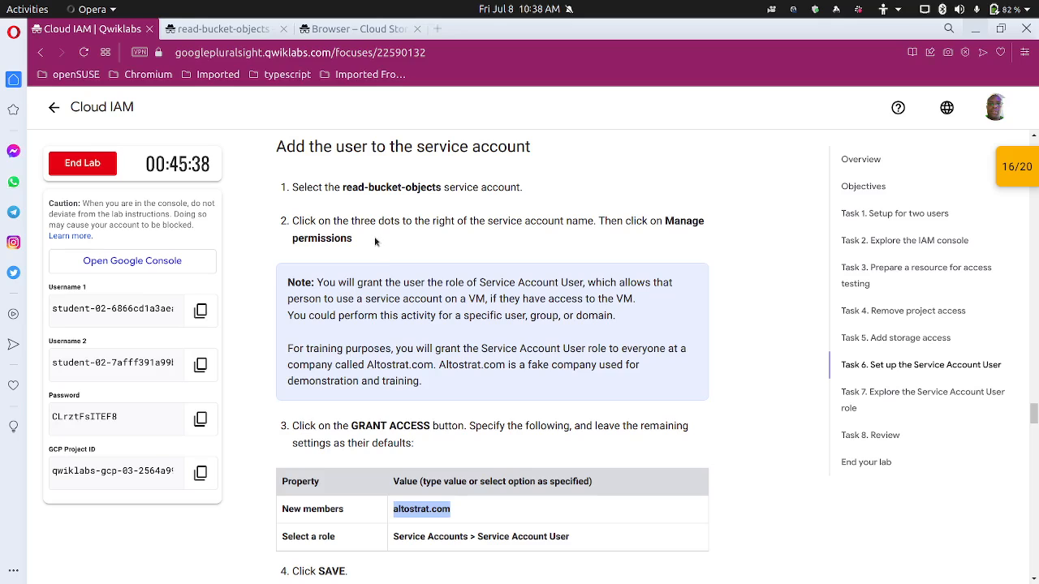
{"action": "scroll", "coordinate": [379, 260], "scroll_direction": "down", "scroll_amount": 4}
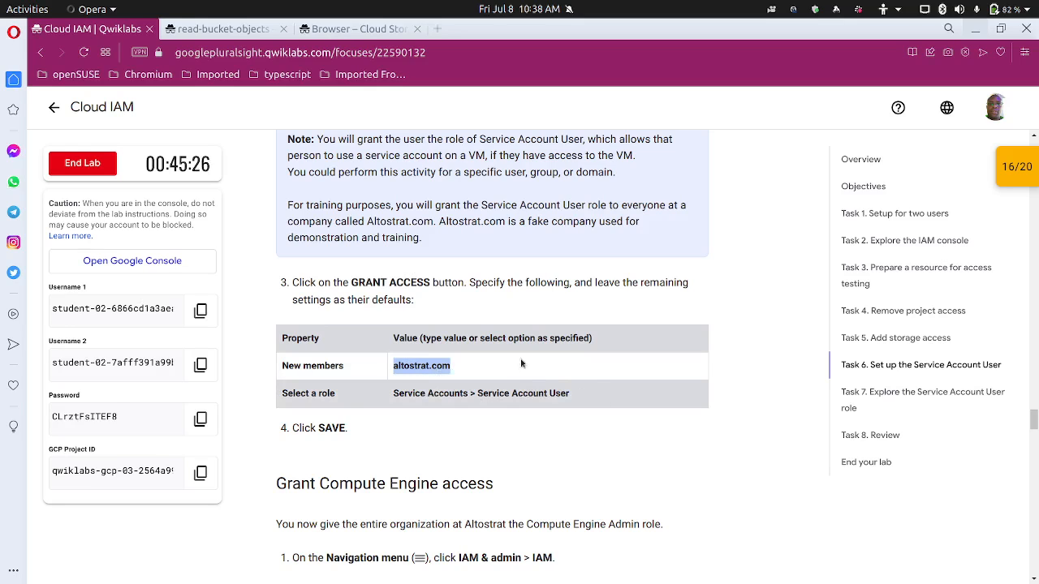
{"action": "scroll", "coordinate": [522, 362], "scroll_direction": "up", "scroll_amount": 4}
{"action": "scroll", "coordinate": [413, 375], "scroll_direction": "down", "scroll_amount": 3}
{"action": "scroll", "coordinate": [412, 375], "scroll_direction": "down", "scroll_amount": 3}
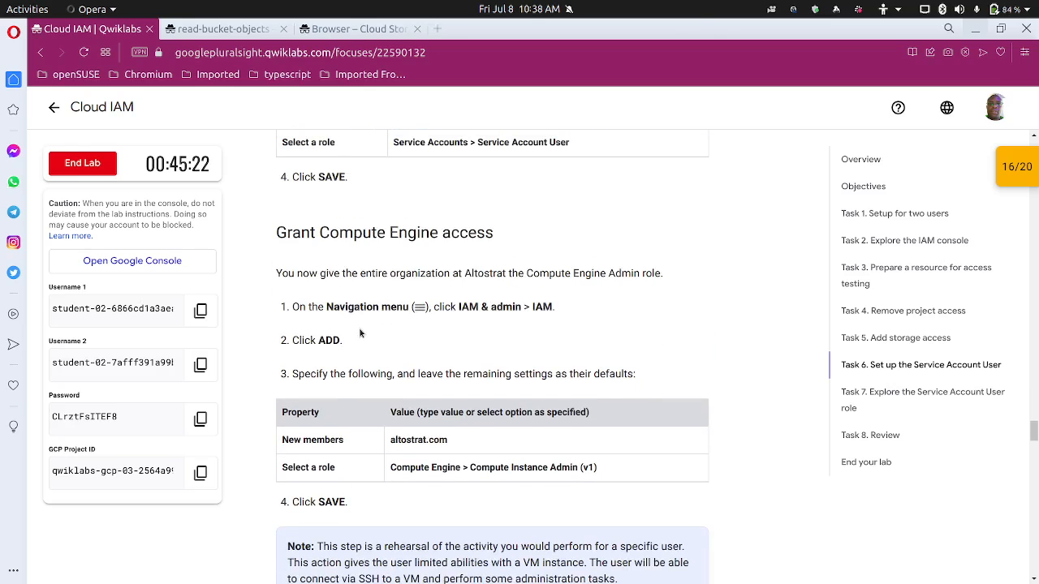
{"action": "scroll", "coordinate": [412, 337], "scroll_direction": "down", "scroll_amount": 1}
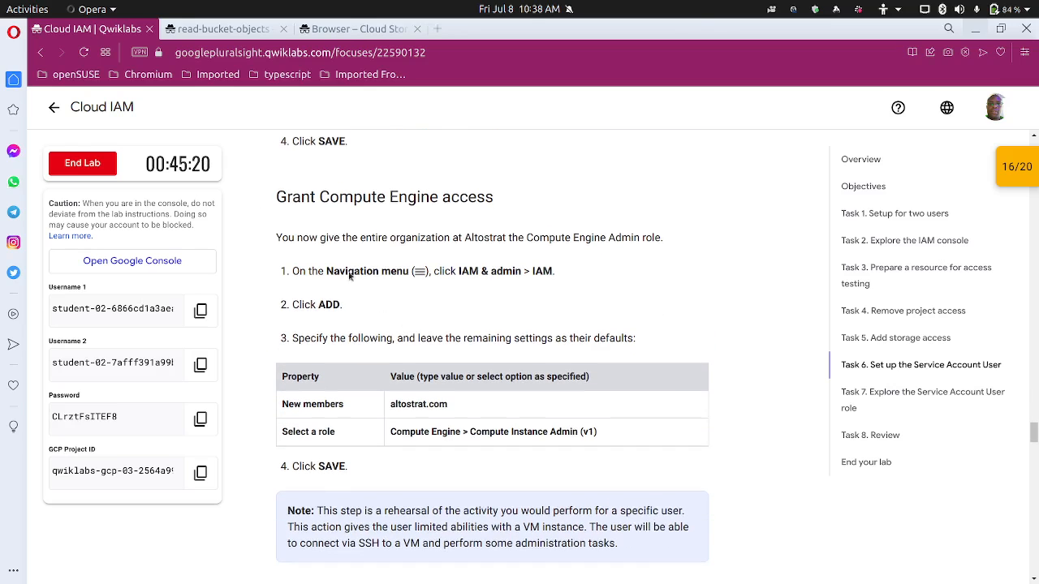
{"action": "left_click", "coordinate": [216, 29]}
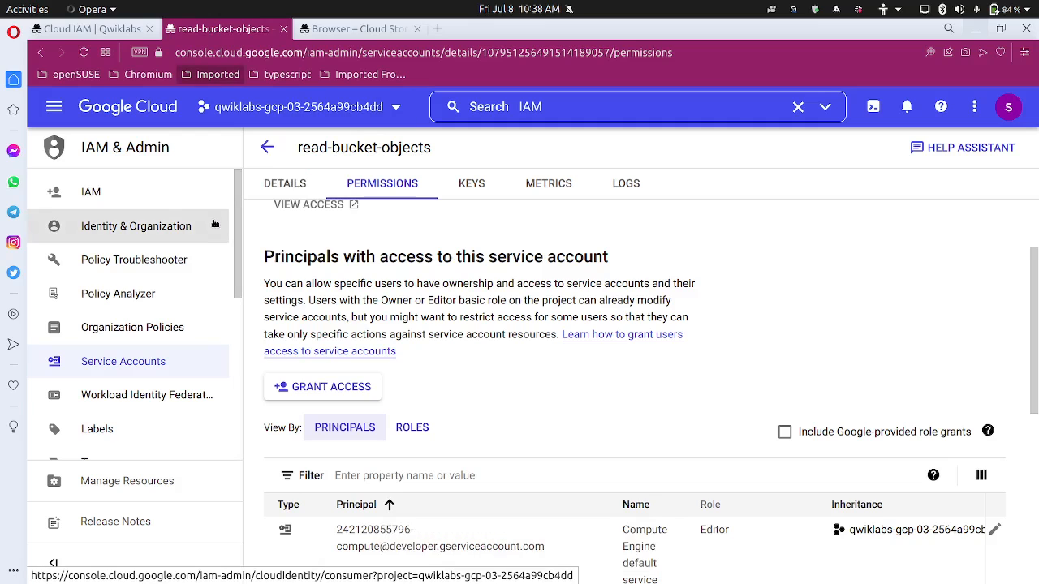
{"action": "left_click", "coordinate": [172, 187]}
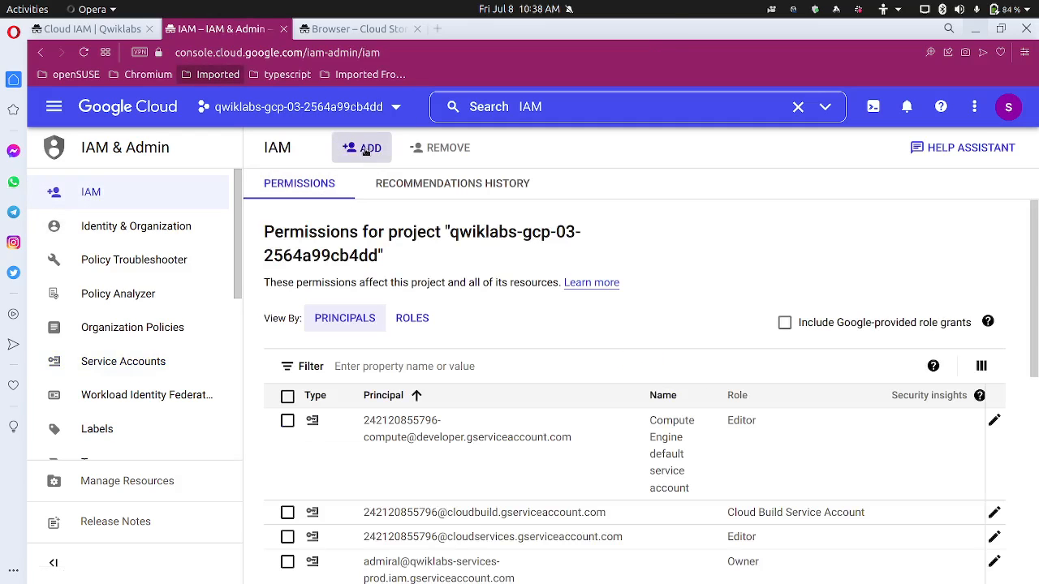
Add altostrat.com as a new project principal, removing the stray leading space
{"action": "left_click", "coordinate": [366, 149]}
{"action": "left_click", "coordinate": [99, 29]}
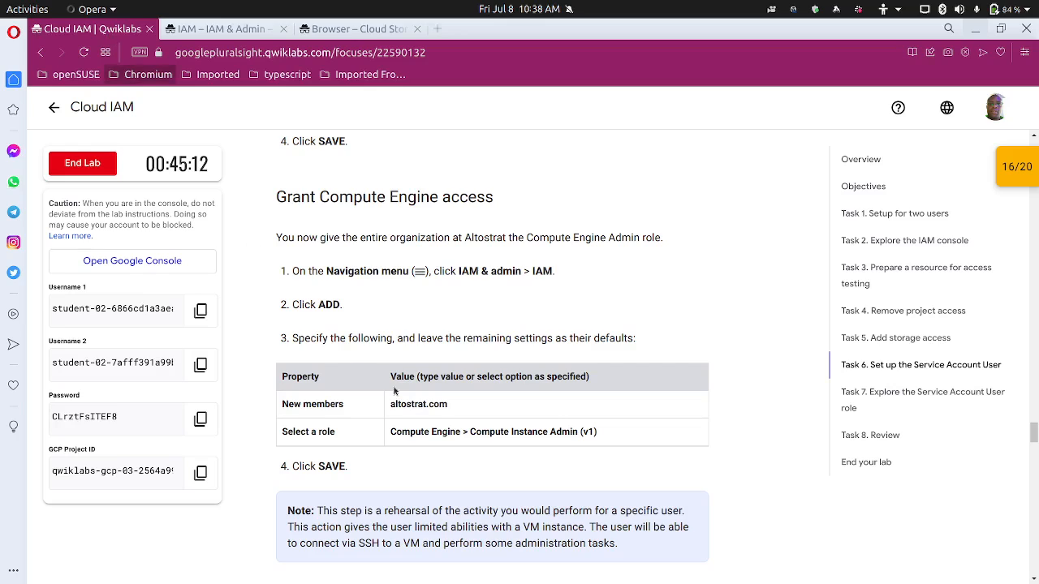
{"action": "left_click_drag", "start_coordinate": [457, 405], "coordinate": [387, 403]}
{"action": "key", "text": "ctrl+c"}
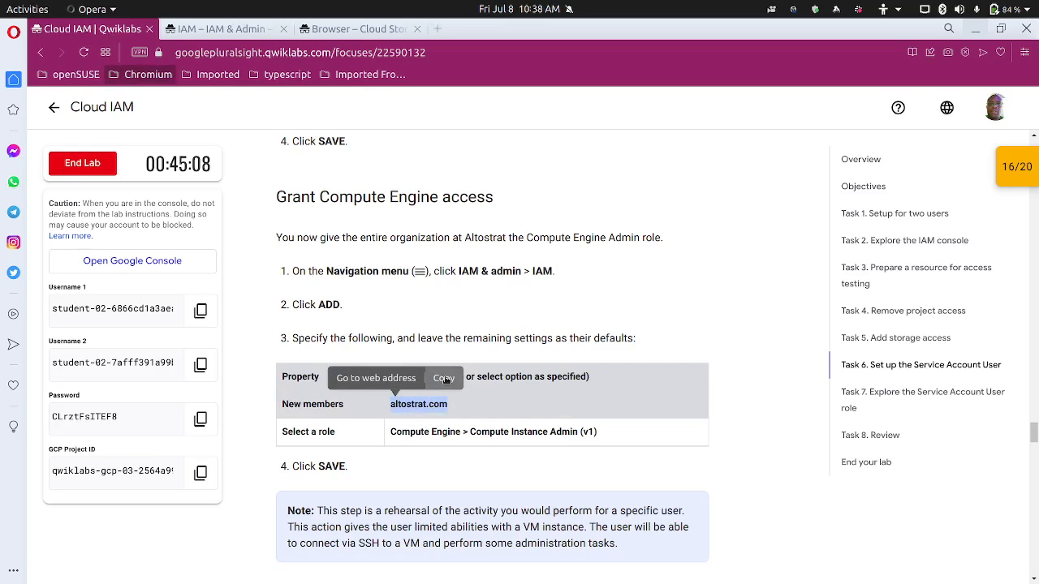
{"action": "key", "text": "ctrl+Tab"}
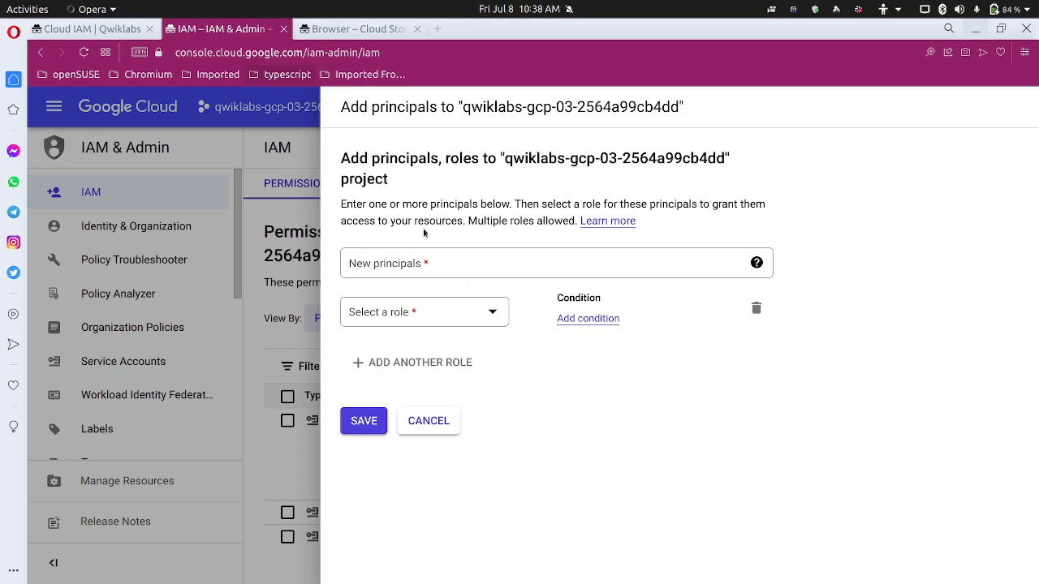
{"action": "left_click", "coordinate": [473, 269]}
{"action": "key", "text": "ctrl+v"}
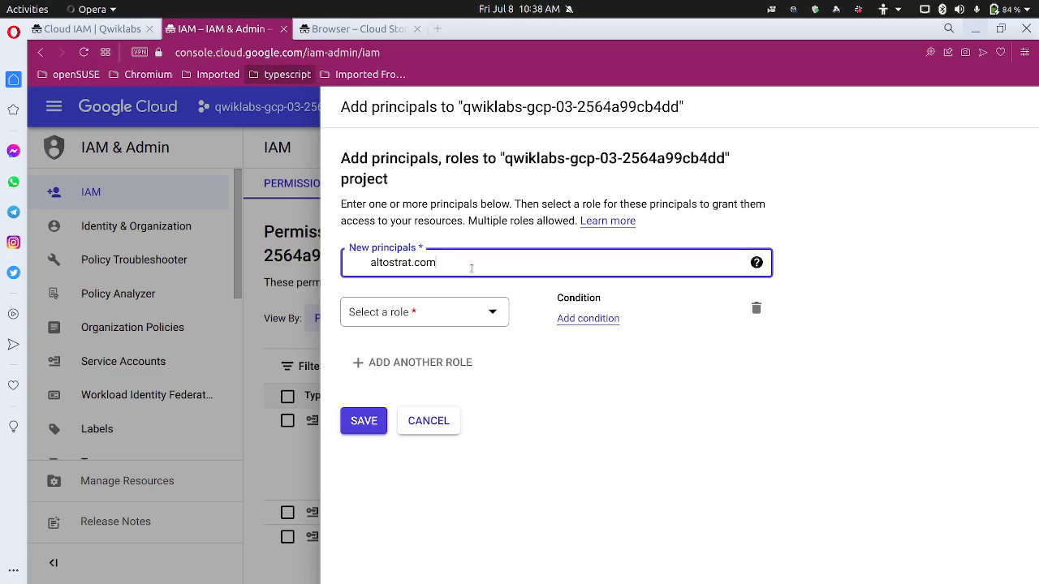
{"action": "left_click", "coordinate": [368, 263]}
{"action": "key", "text": "BackSpace"}
{"action": "left_click", "coordinate": [615, 436]}
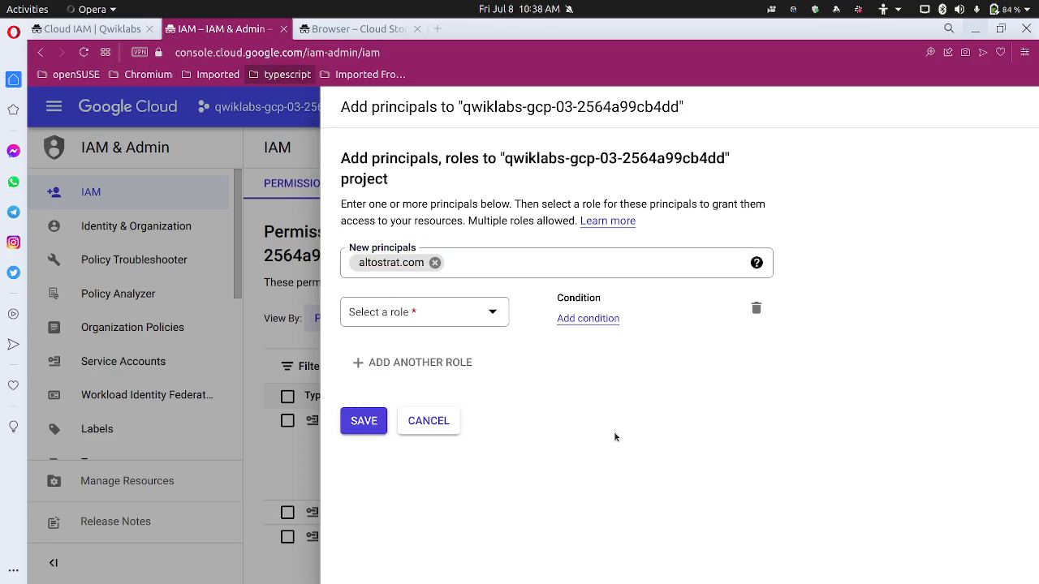
Assign altostrat.com the Compute Instance Admin (v1) role and save the grant
{"action": "left_click", "coordinate": [106, 28]}
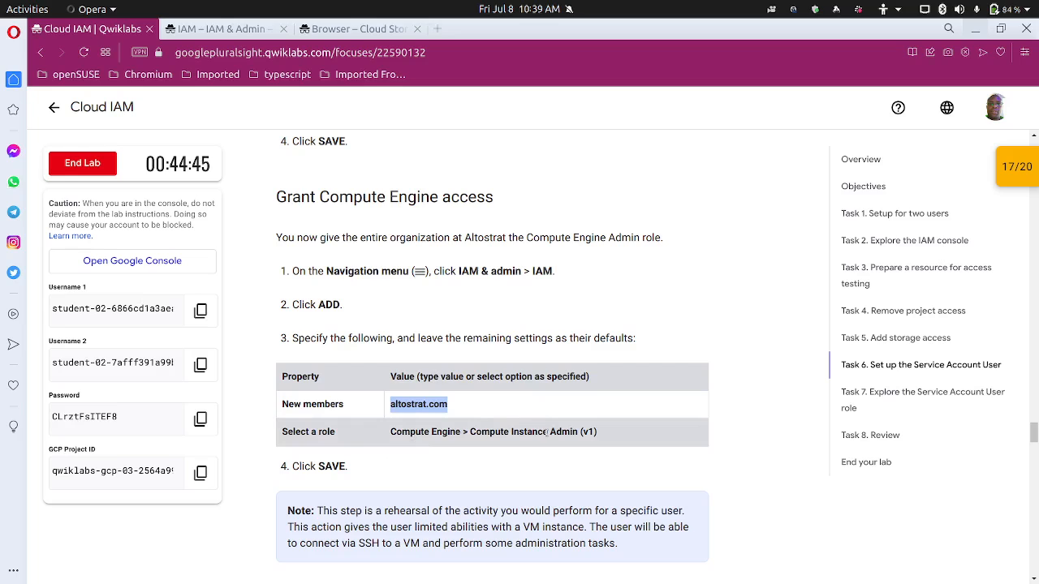
{"action": "left_click", "coordinate": [238, 32]}
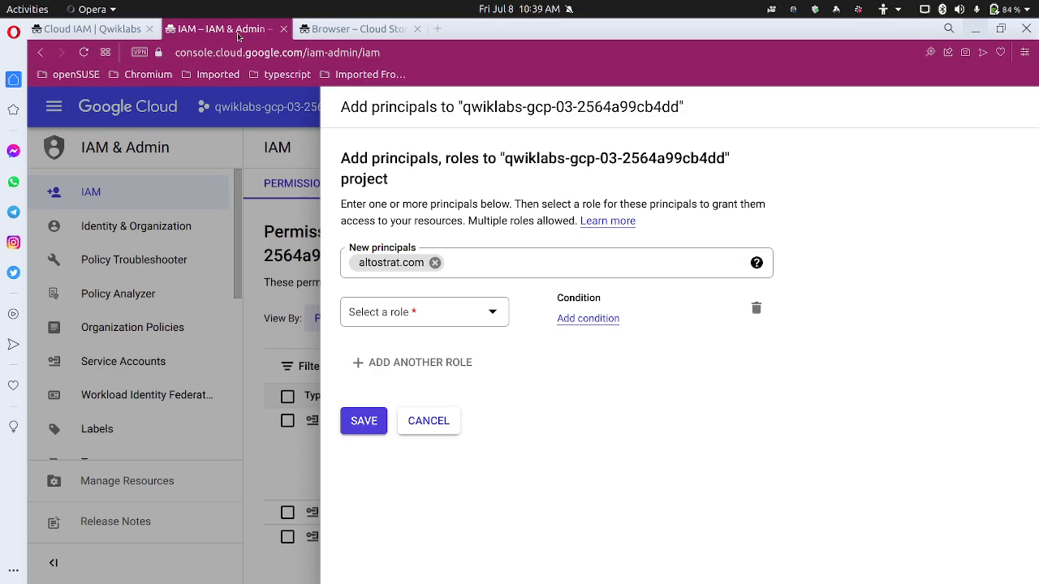
{"action": "left_click", "coordinate": [479, 311]}
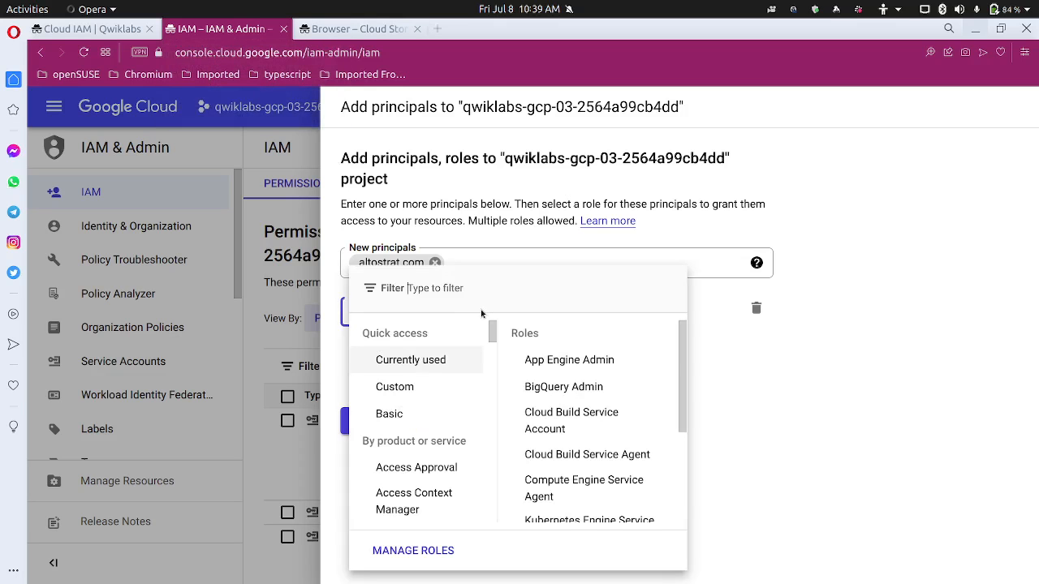
{"action": "type", "text": "compute"}
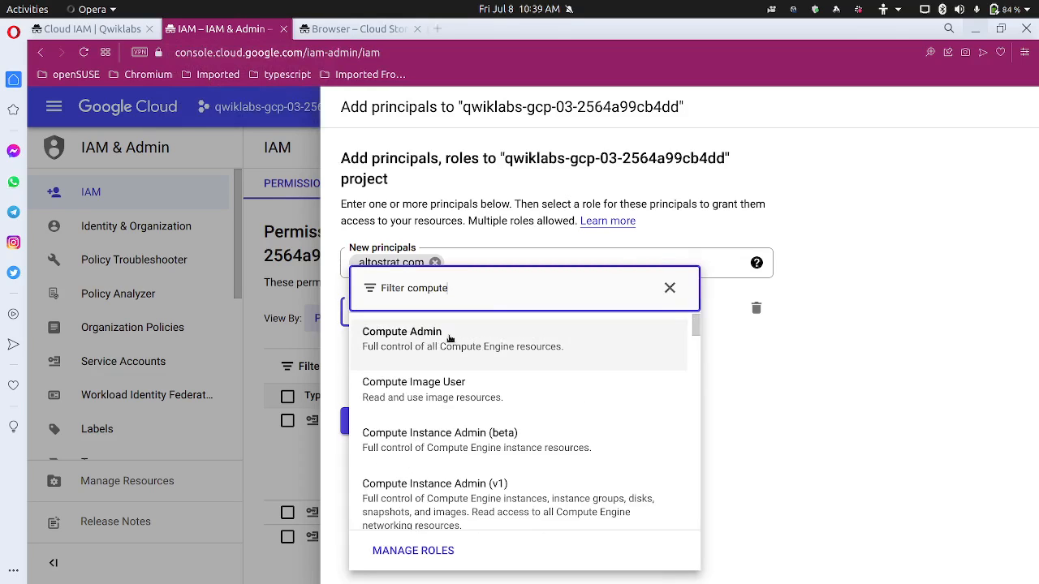
{"action": "left_click", "coordinate": [448, 496]}
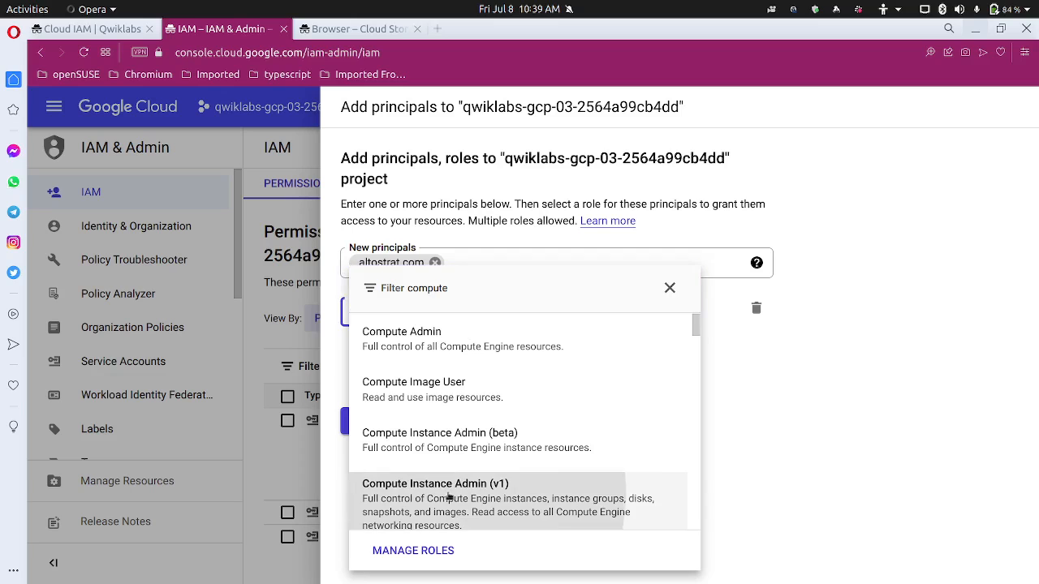
{"action": "left_click", "coordinate": [364, 487]}
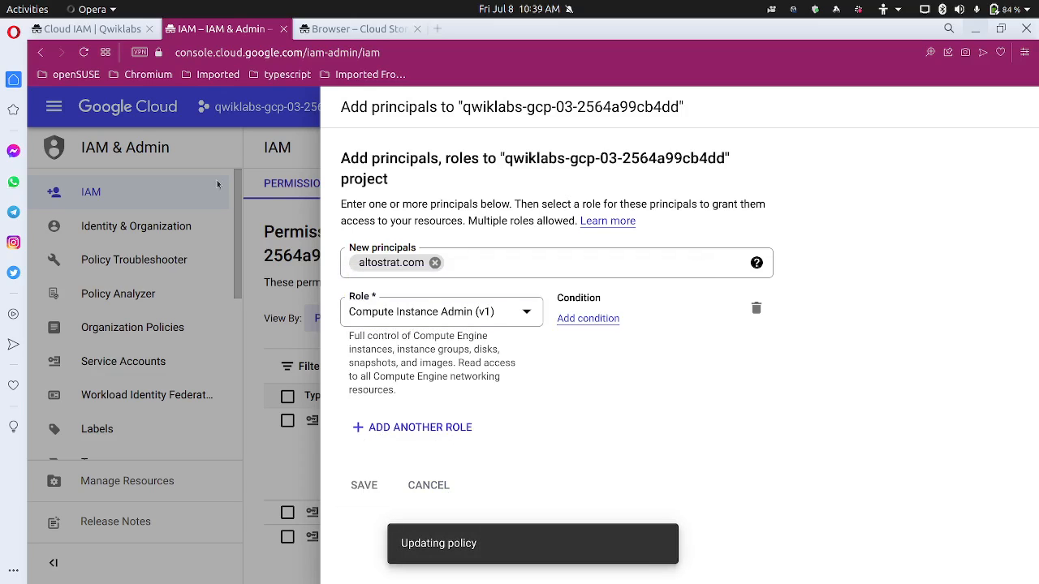
Check the altostrat.com step in the lab instructions, then return to the IAM page
{"action": "left_click", "coordinate": [92, 28]}
{"action": "double_click", "coordinate": [438, 400]}
{"action": "scroll", "coordinate": [438, 400], "scroll_direction": "down", "scroll_amount": 5}
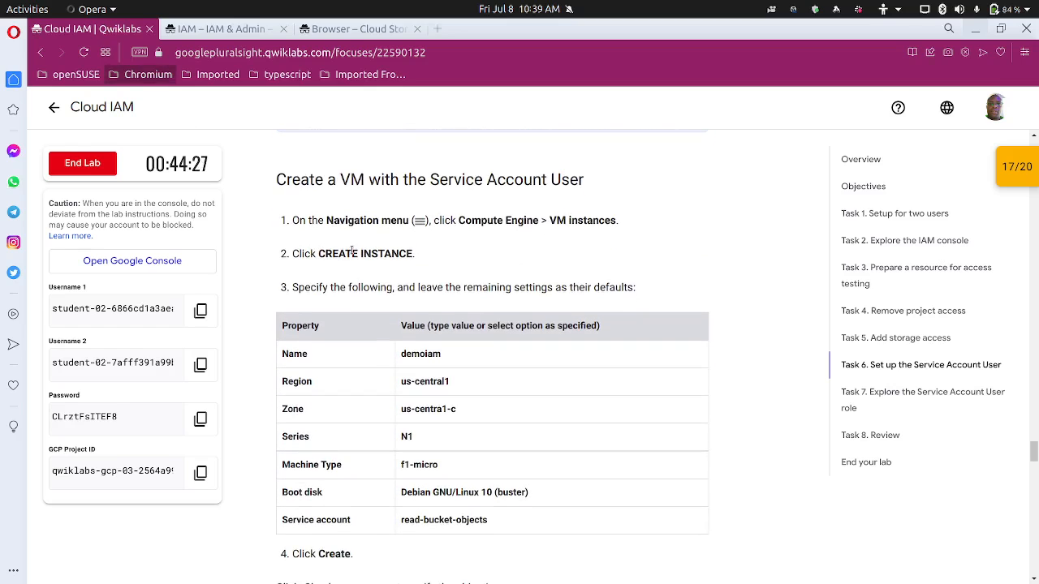
{"action": "scroll", "coordinate": [401, 242], "scroll_direction": "down", "scroll_amount": 1}
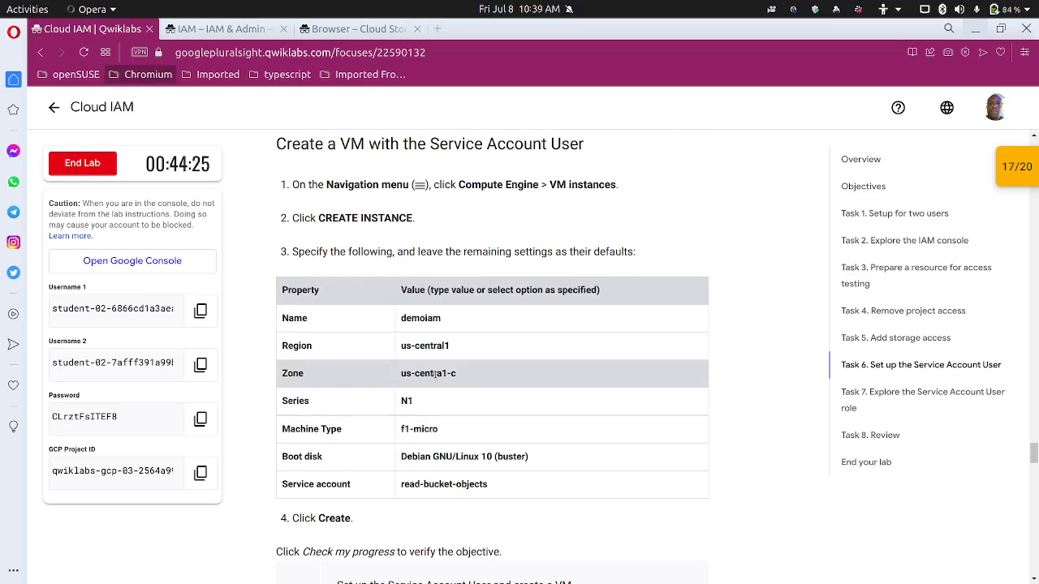
{"action": "left_click", "coordinate": [235, 29]}
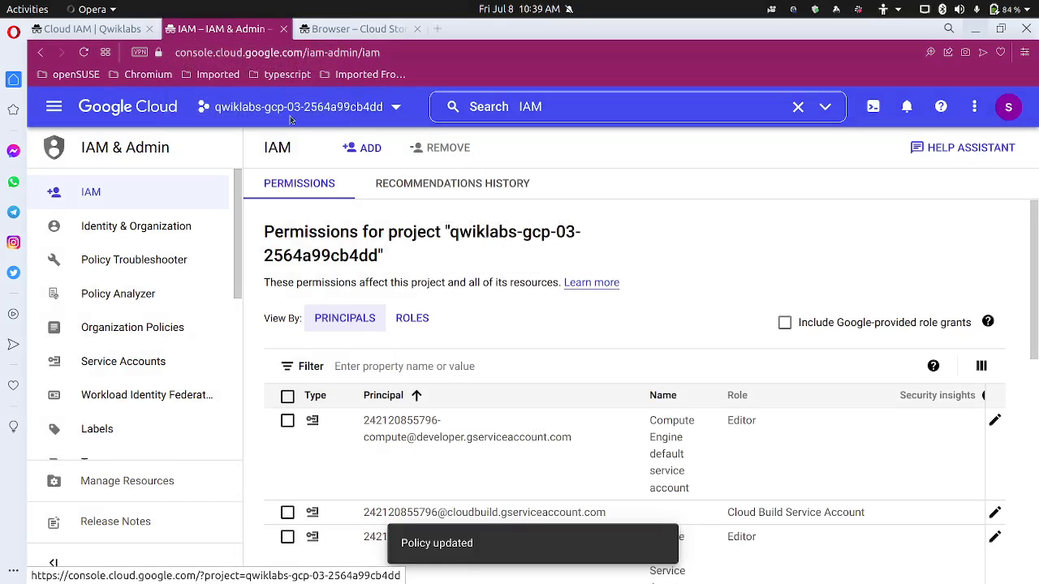
Search 'instances' to reach VM instances, hide the info panel, and begin a new instance
{"action": "left_click", "coordinate": [566, 105]}
{"action": "key", "text": "BackSpace"}
{"action": "key", "text": "BackSpace"}
{"action": "key", "text": "BackSpace"}
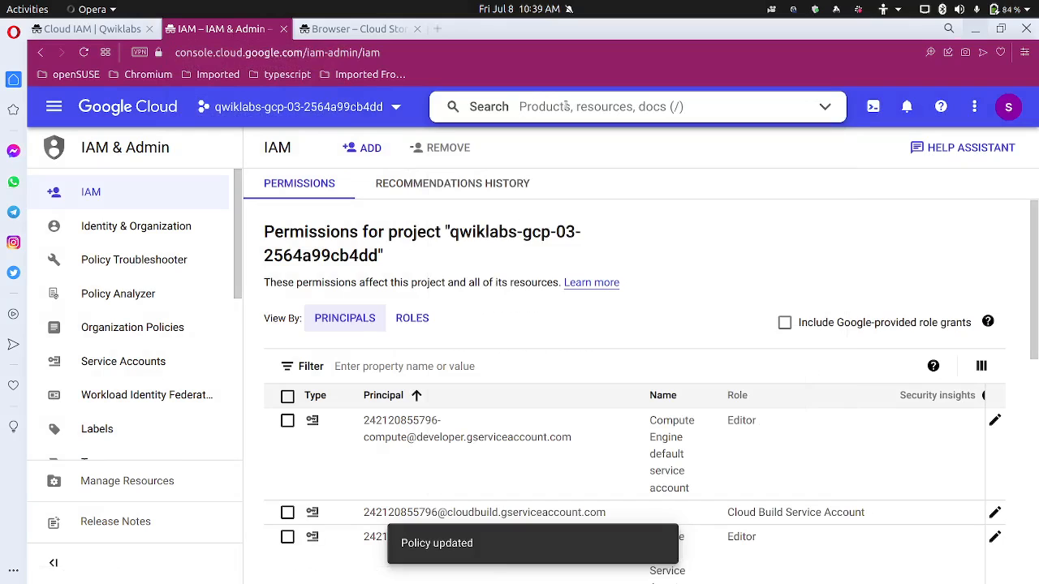
{"action": "type", "text": "instance"}
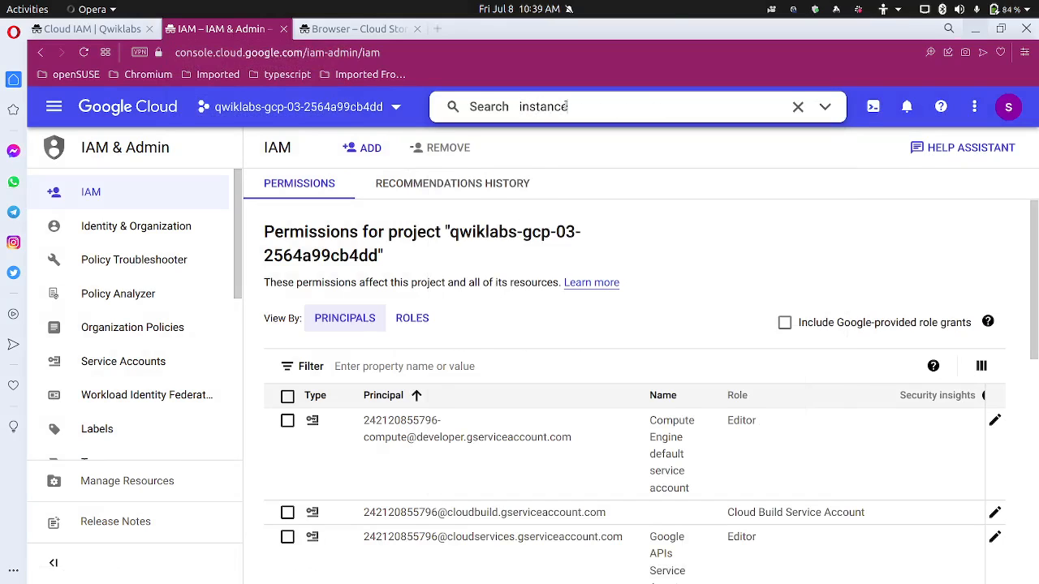
{"action": "type", "text": "s"}
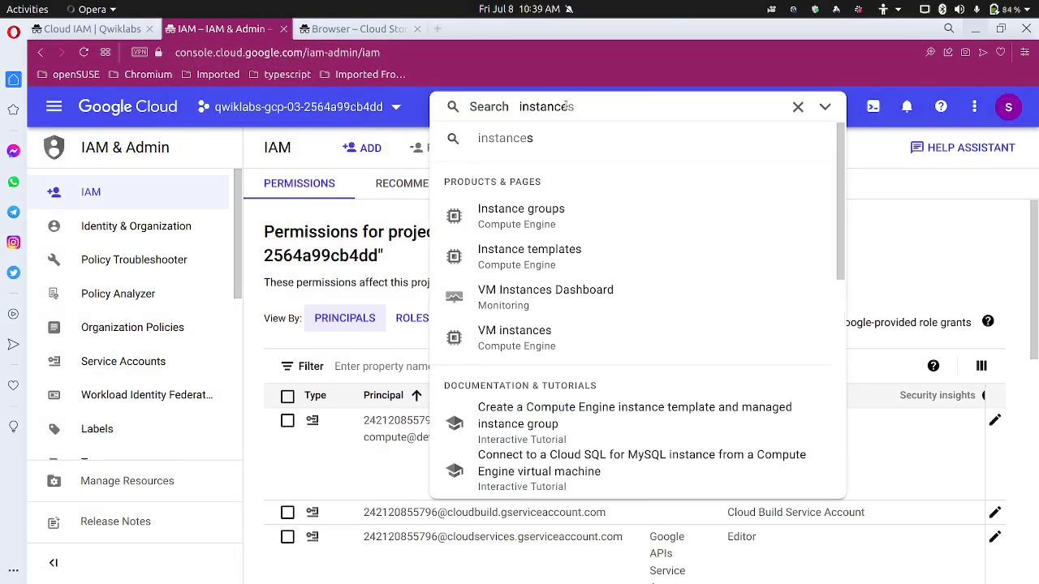
{"action": "left_click", "coordinate": [542, 333]}
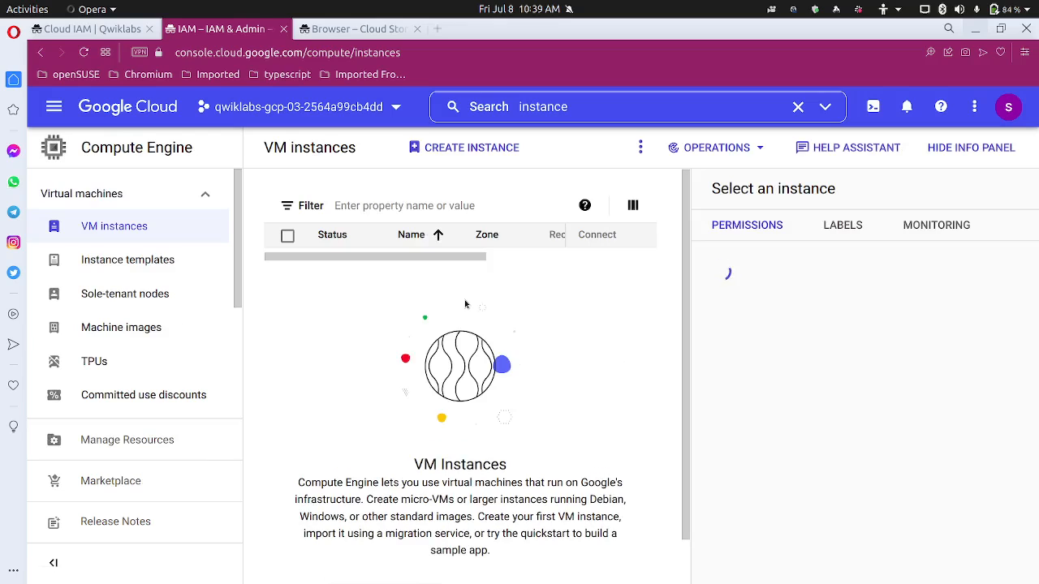
{"action": "left_click", "coordinate": [970, 160]}
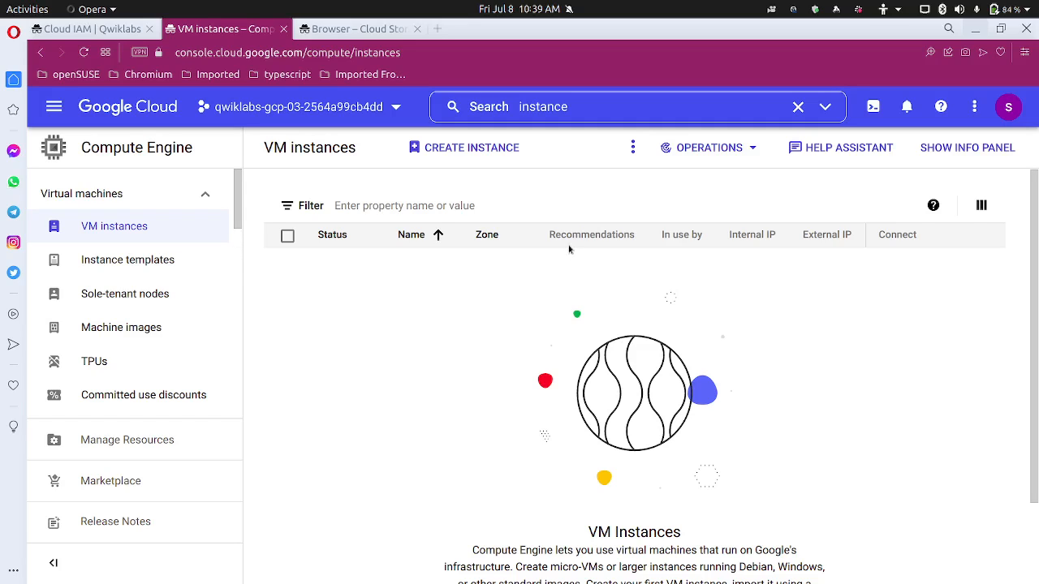
{"action": "left_click", "coordinate": [941, 108]}
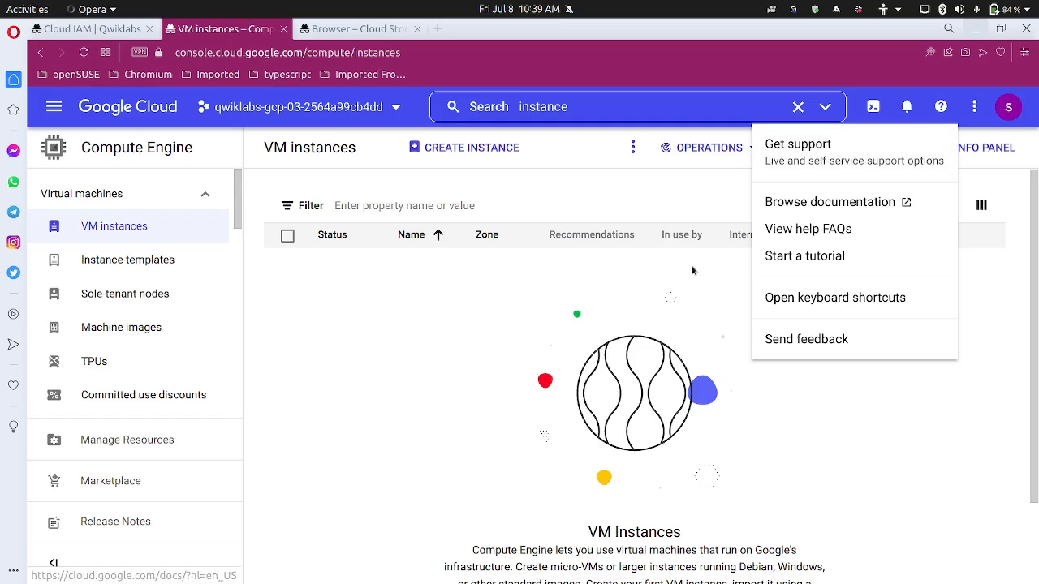
{"action": "left_click", "coordinate": [650, 290]}
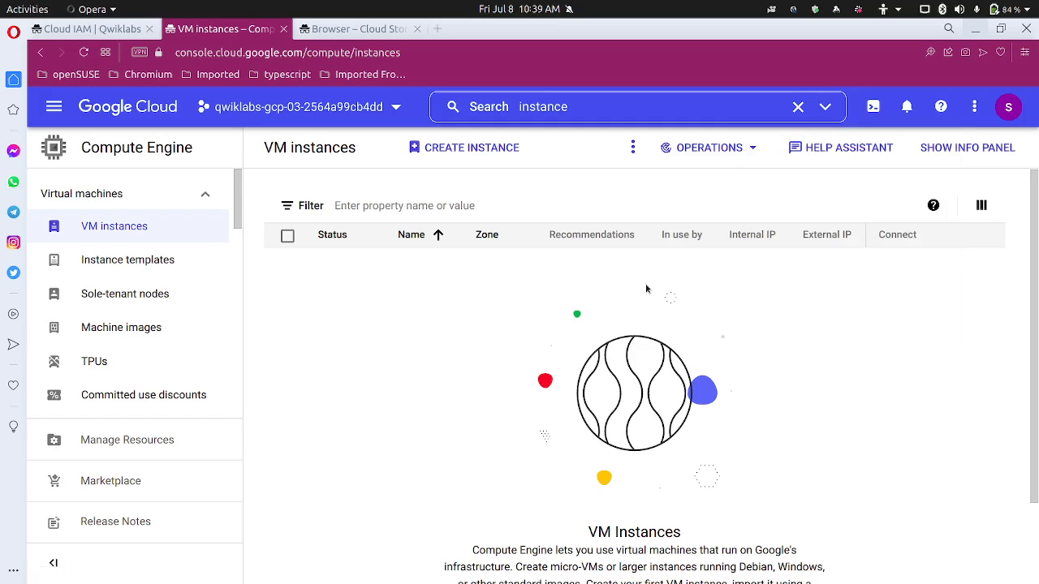
{"action": "left_click", "coordinate": [473, 149]}
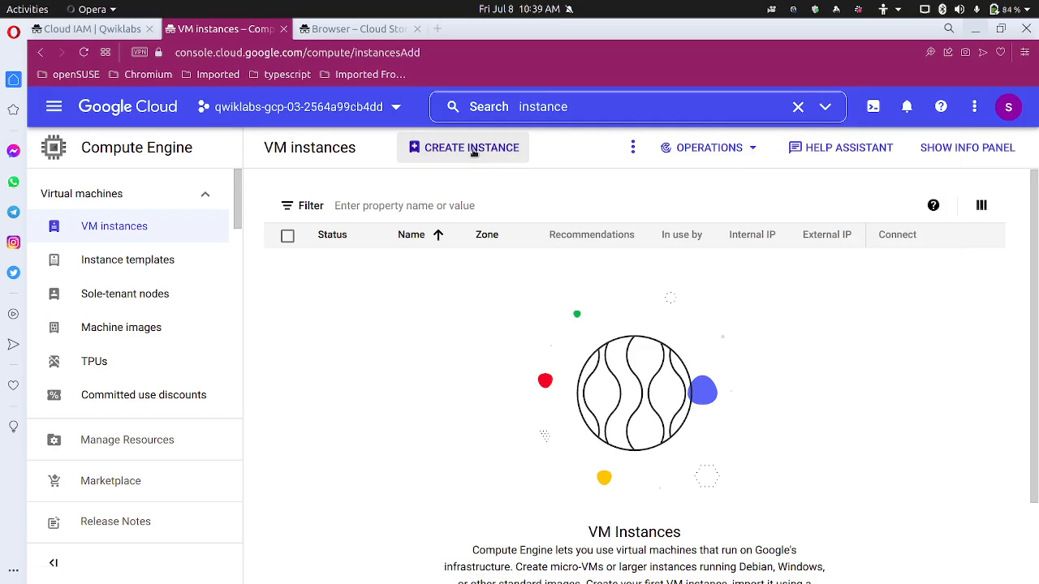
Copy the instance name 'demoiam' from the lab instructions for the new instance form
{"action": "left_click", "coordinate": [104, 31]}
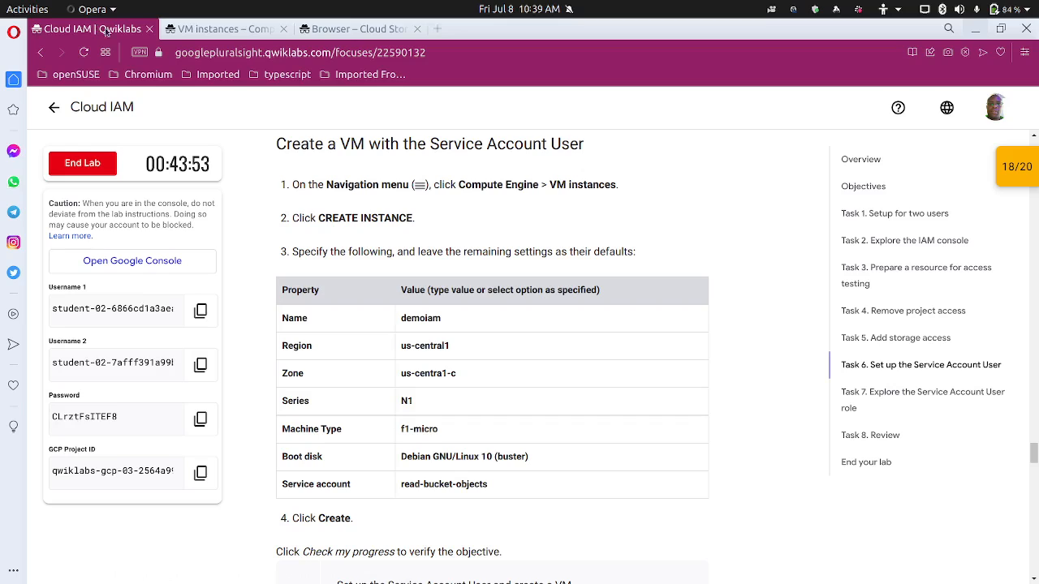
{"action": "double_click", "coordinate": [429, 321]}
{"action": "left_click", "coordinate": [443, 292]}
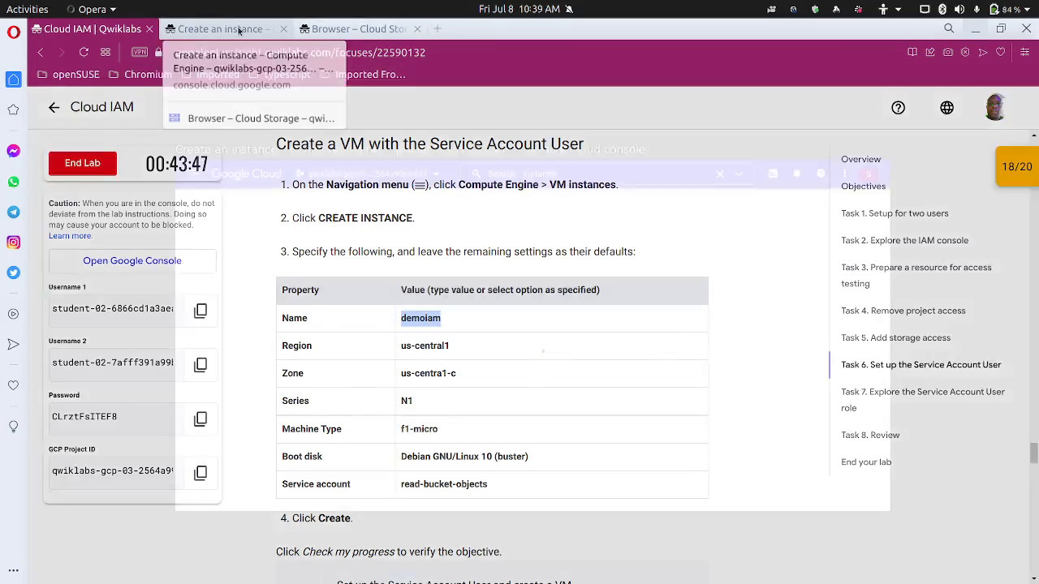
{"action": "left_click", "coordinate": [241, 30]}
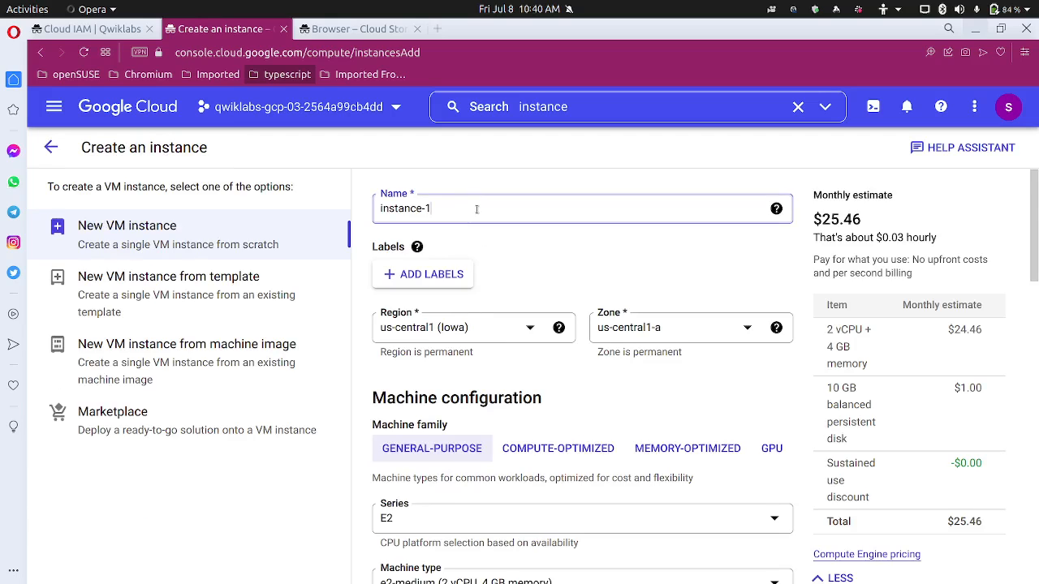
Name the instance 'demoiam' and set its zone to us-central1-c
{"action": "type", "text": "demoiam"}
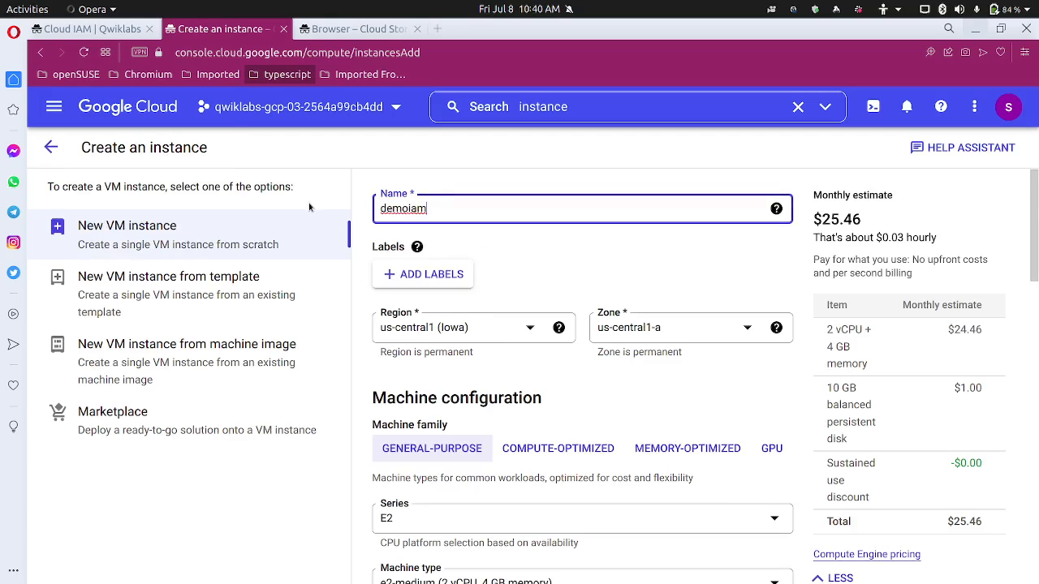
{"action": "left_click", "coordinate": [641, 339]}
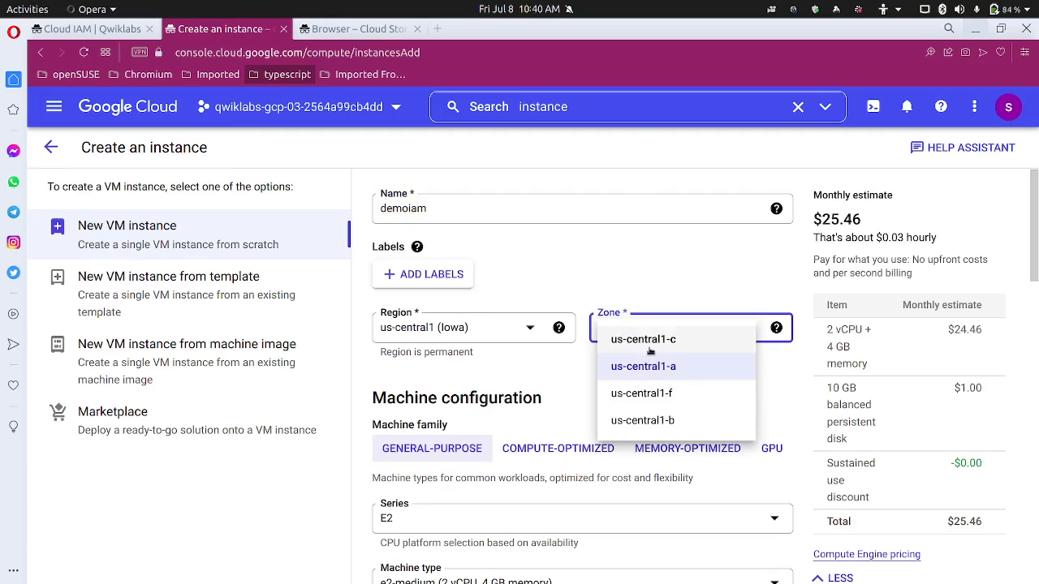
{"action": "left_click", "coordinate": [652, 347]}
{"action": "scroll", "coordinate": [575, 382], "scroll_direction": "down", "scroll_amount": 3}
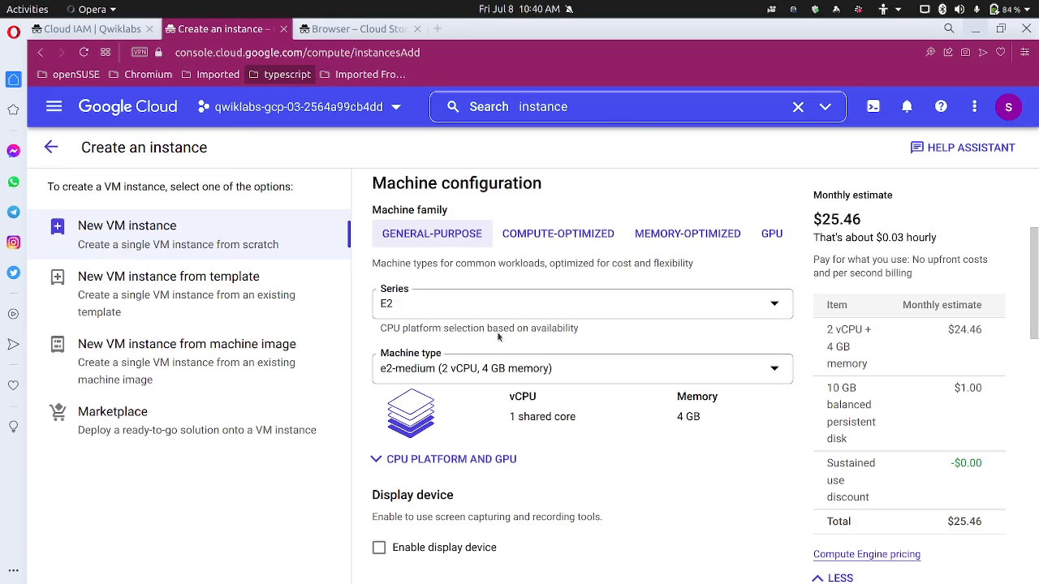
{"action": "left_click", "coordinate": [104, 36]}
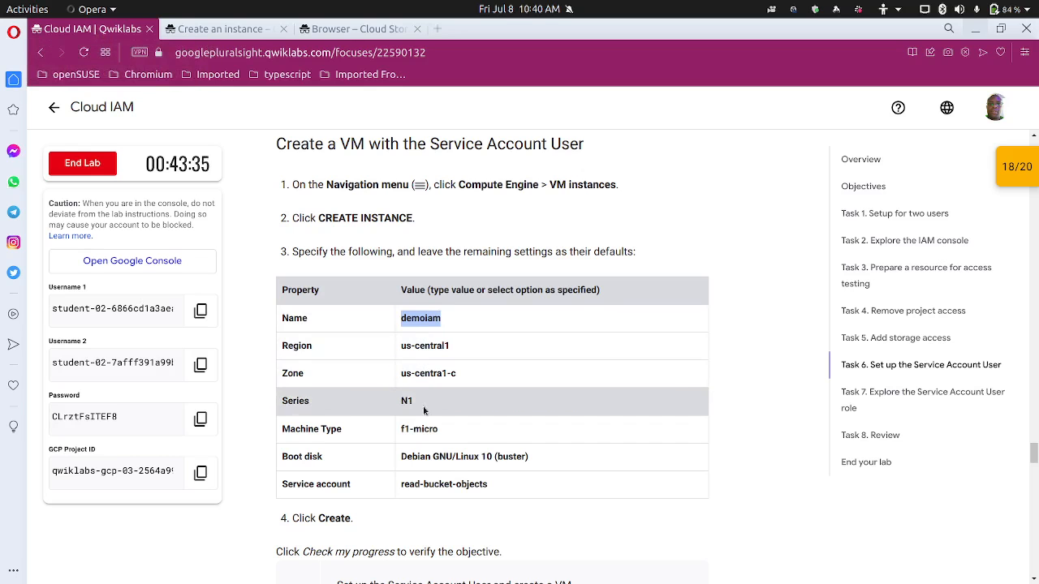
{"action": "left_click", "coordinate": [217, 28]}
{"action": "scroll", "coordinate": [503, 354], "scroll_direction": "down", "scroll_amount": 2}
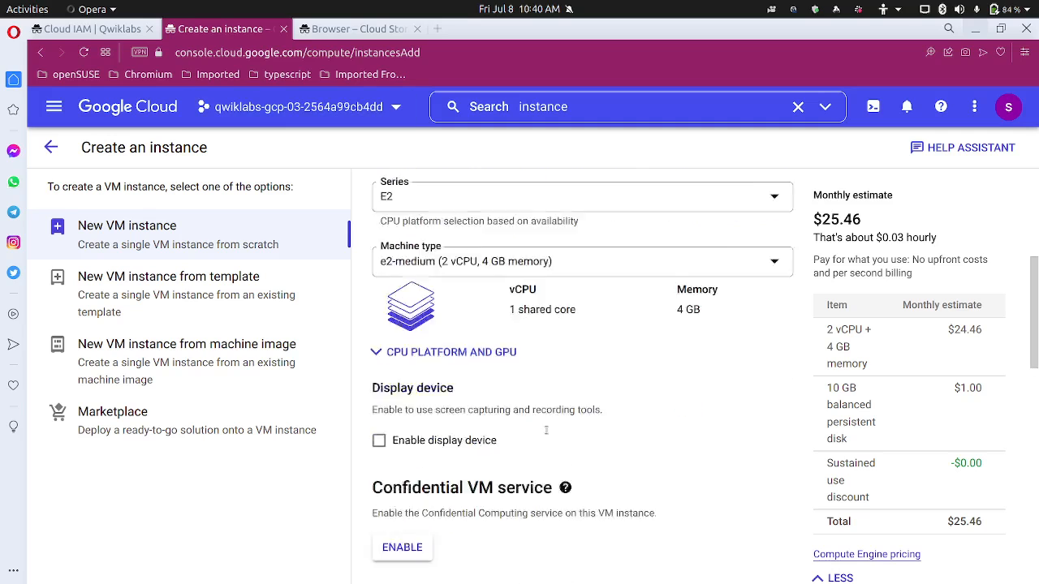
{"action": "scroll", "coordinate": [483, 317], "scroll_direction": "up", "scroll_amount": 3}
Choose the N1 series with the f1-micro machine type
{"action": "left_click", "coordinate": [466, 350]}
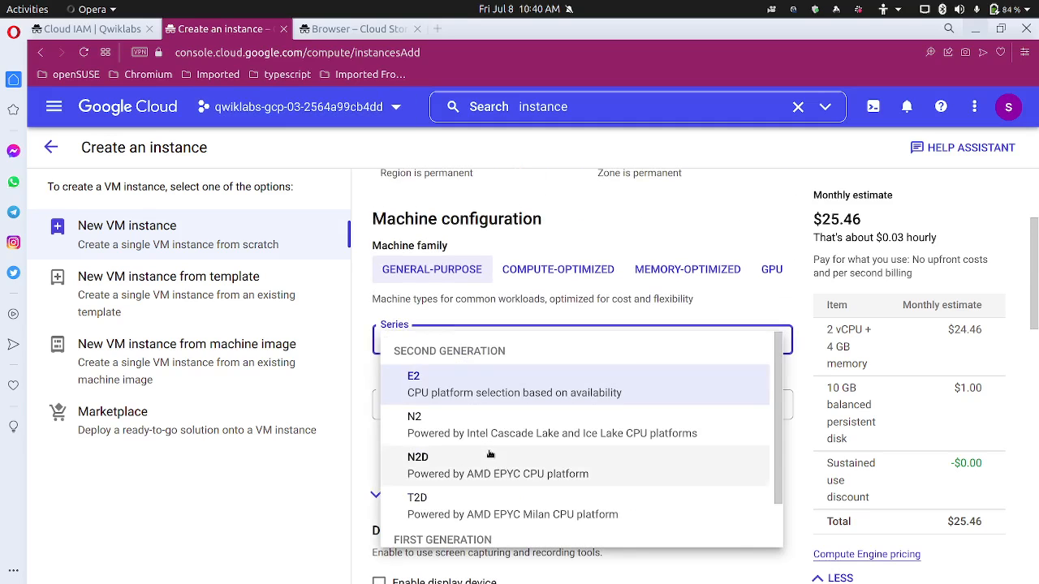
{"action": "scroll", "coordinate": [454, 422], "scroll_direction": "down", "scroll_amount": 1}
{"action": "left_click", "coordinate": [491, 518]}
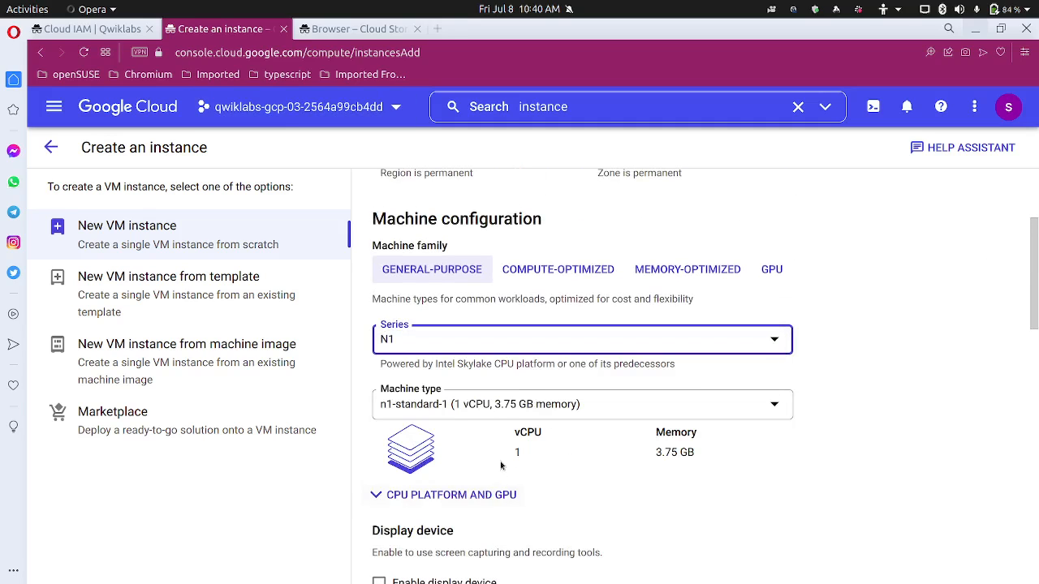
{"action": "left_click", "coordinate": [513, 403]}
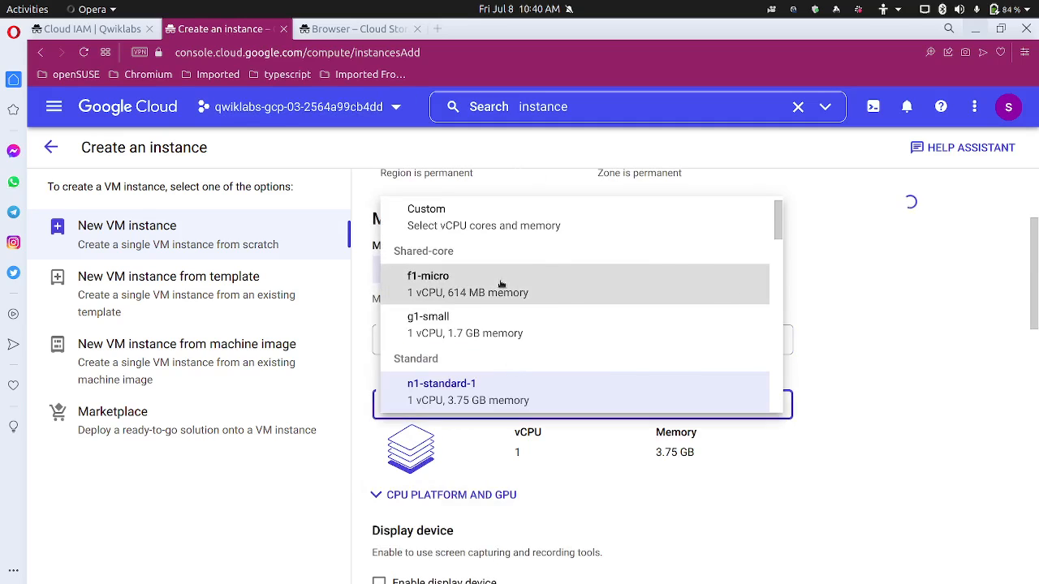
{"action": "left_click", "coordinate": [501, 284]}
Attach the read-bucket-objects service account and create the demoiam VM
{"action": "left_click", "coordinate": [122, 29]}
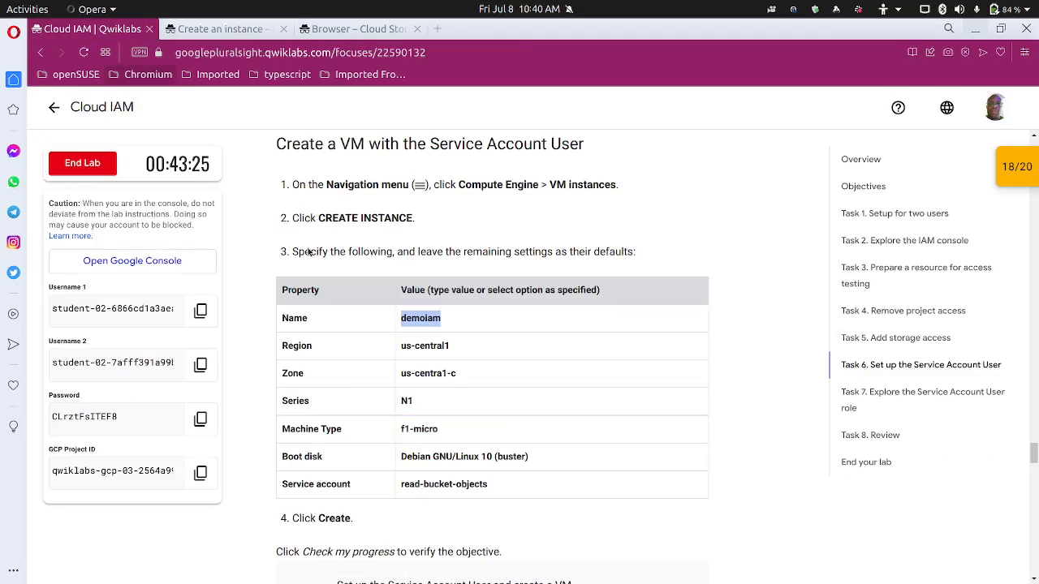
{"action": "scroll", "coordinate": [422, 390], "scroll_direction": "down", "scroll_amount": 2}
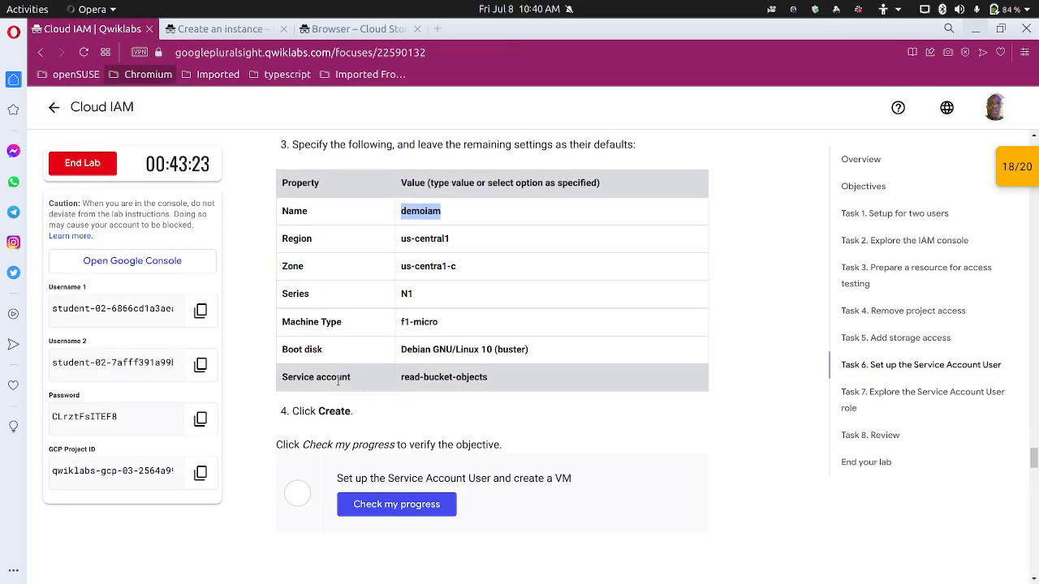
{"action": "left_click", "coordinate": [217, 28]}
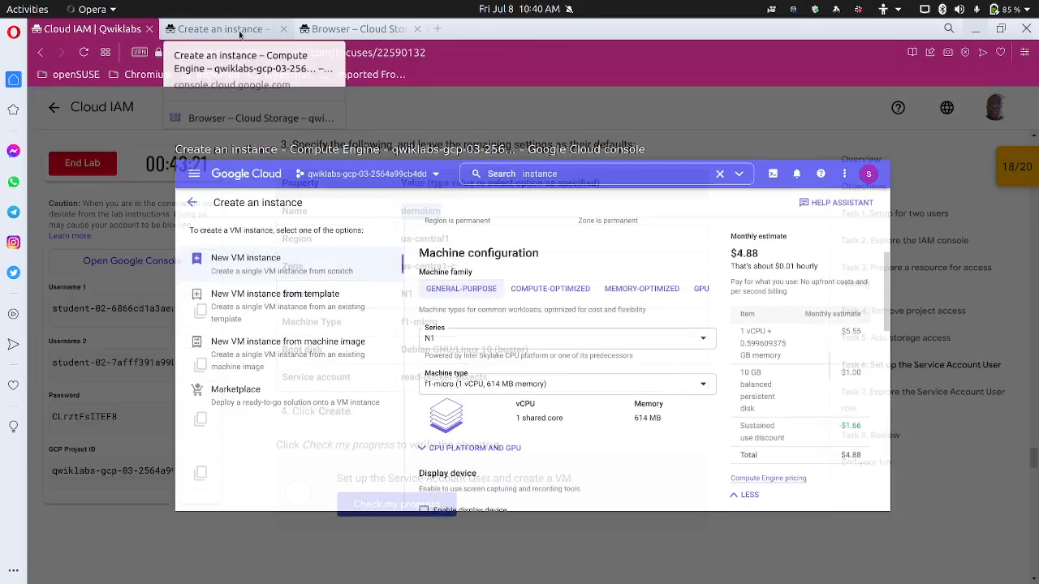
{"action": "scroll", "coordinate": [531, 489], "scroll_direction": "down", "scroll_amount": 5}
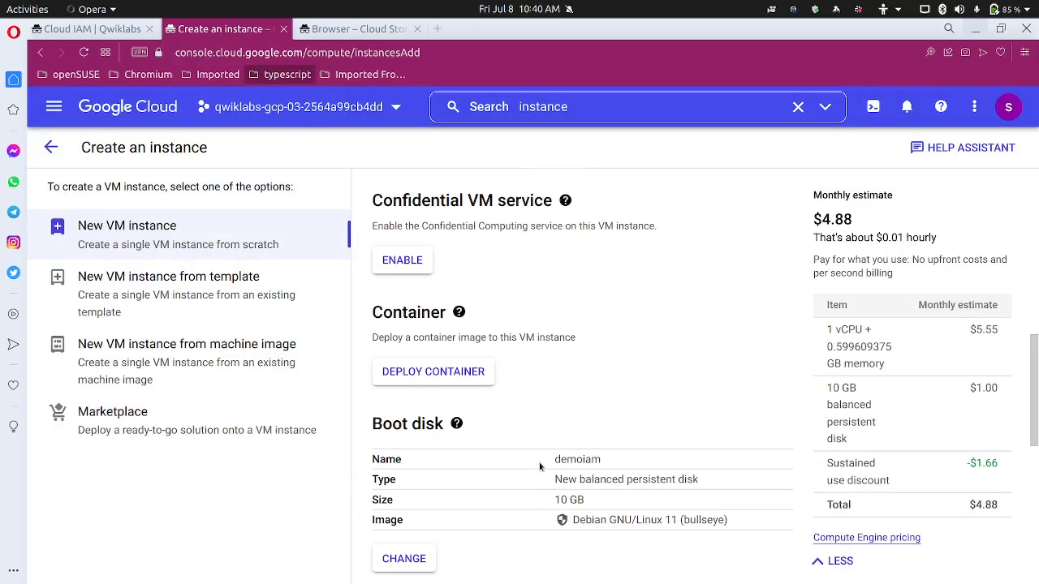
{"action": "scroll", "coordinate": [536, 465], "scroll_direction": "down", "scroll_amount": 3}
{"action": "left_click", "coordinate": [601, 354]}
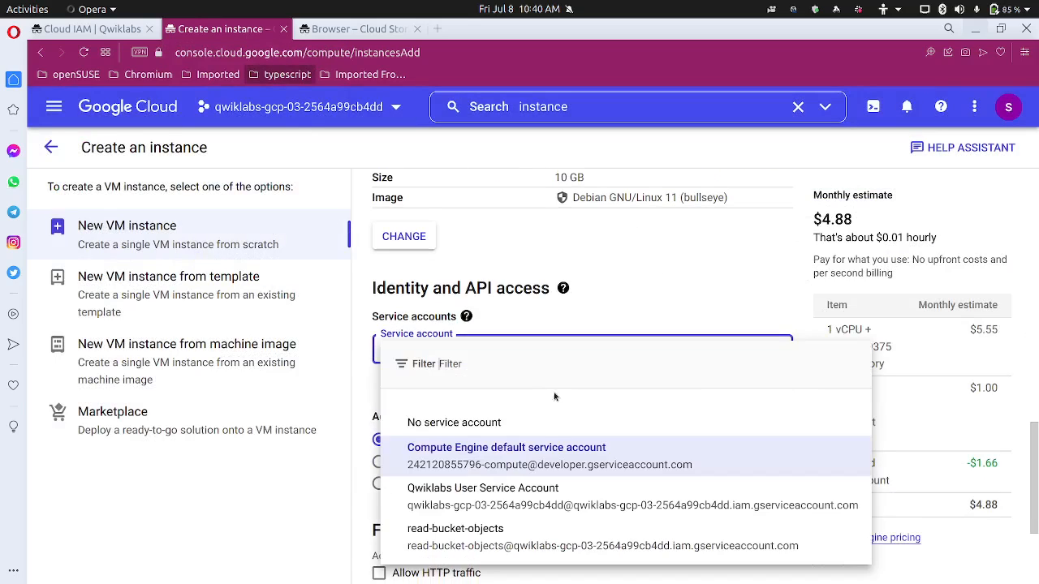
{"action": "left_click", "coordinate": [511, 534]}
{"action": "scroll", "coordinate": [497, 509], "scroll_direction": "down", "scroll_amount": 2}
{"action": "left_click", "coordinate": [428, 535]}
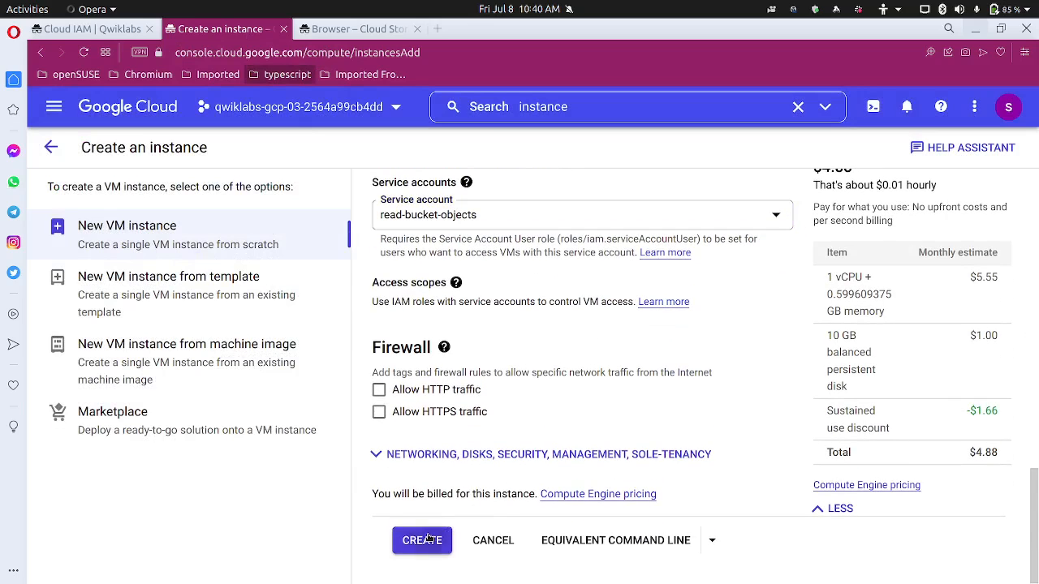
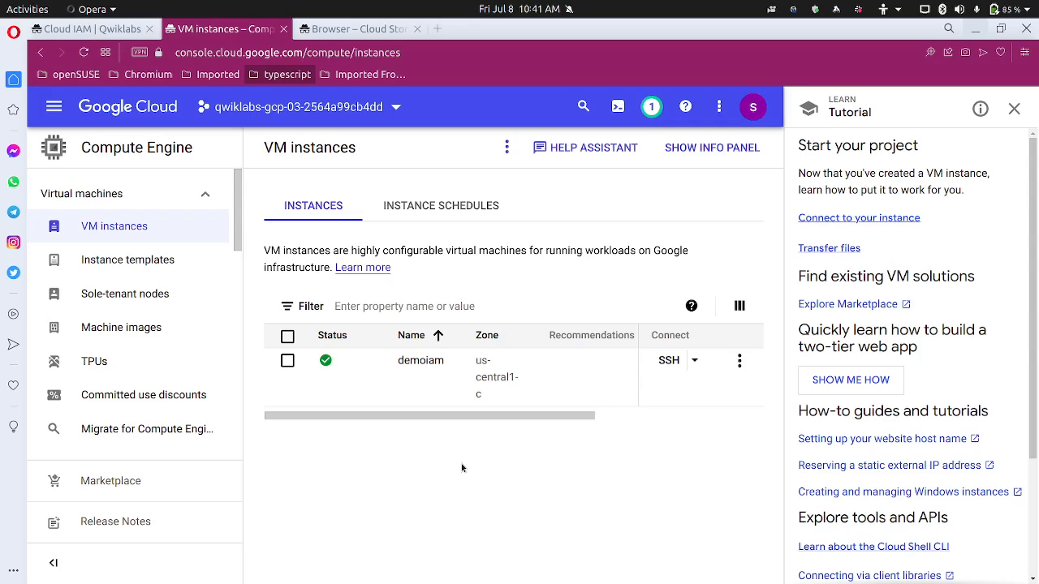
Verify the Task 6 service account and VM objective in Qwiklabs for 20/20, reaching Task 7
{"action": "left_click", "coordinate": [1013, 109]}
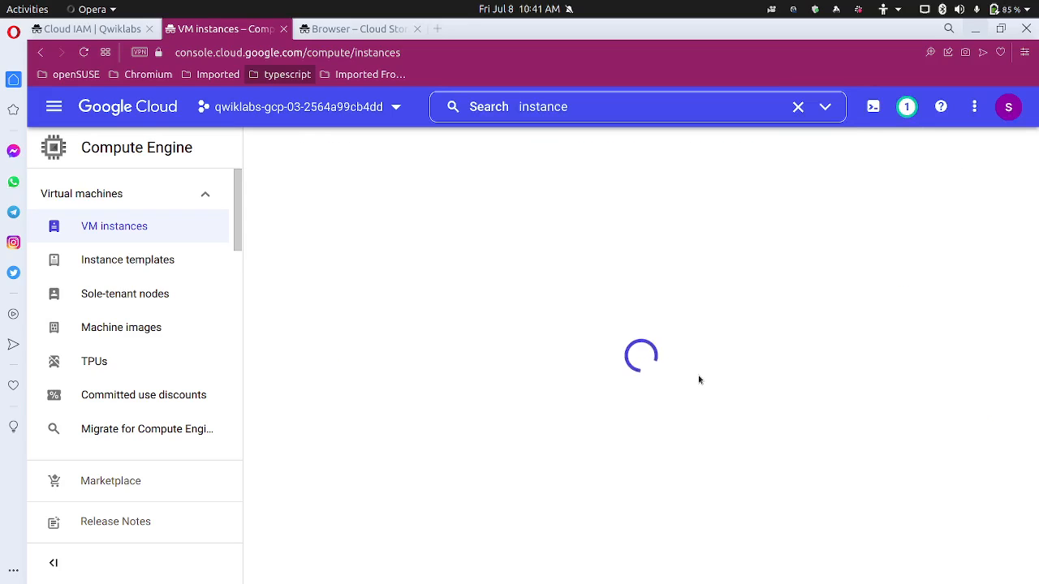
{"action": "left_click", "coordinate": [128, 38]}
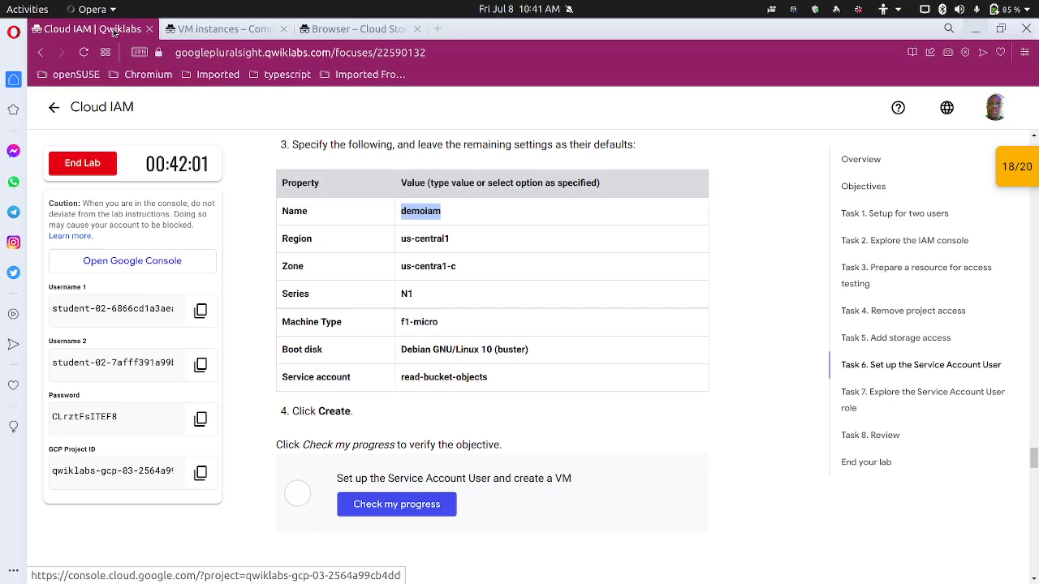
{"action": "left_click", "coordinate": [412, 506]}
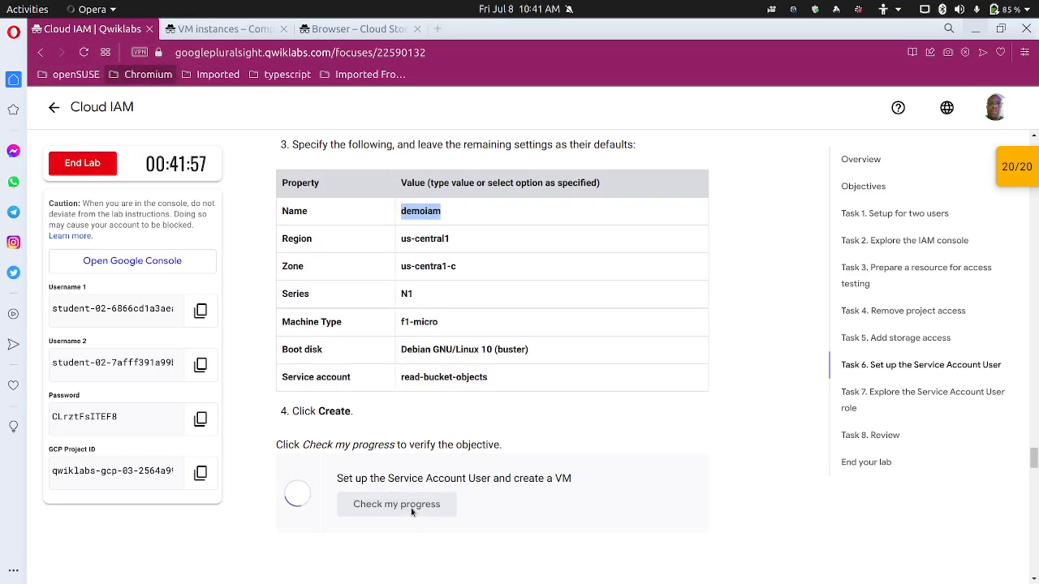
{"action": "scroll", "coordinate": [441, 417], "scroll_direction": "down", "scroll_amount": 5}
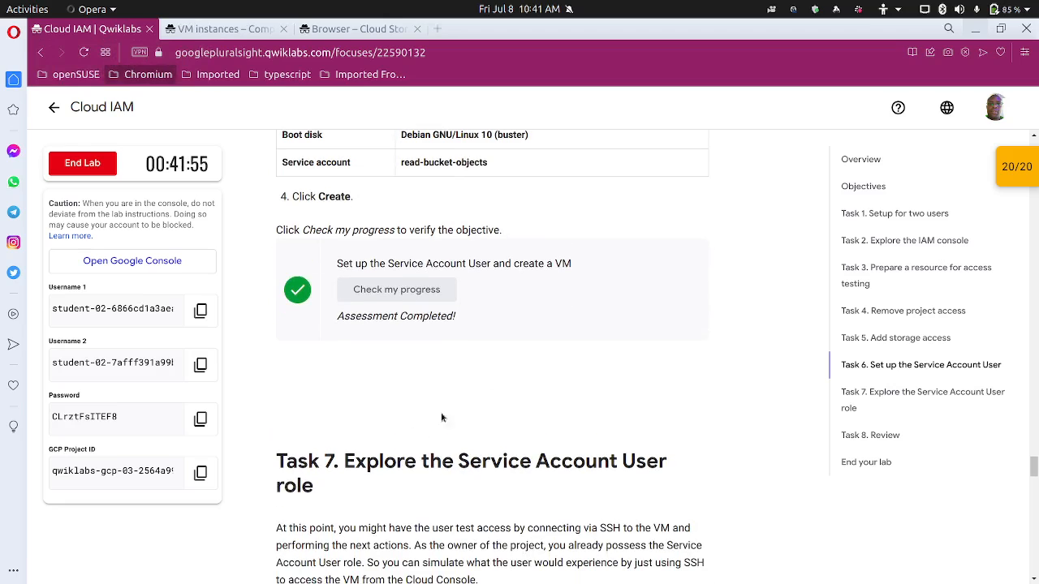
{"action": "scroll", "coordinate": [532, 285], "scroll_direction": "down", "scroll_amount": 4}
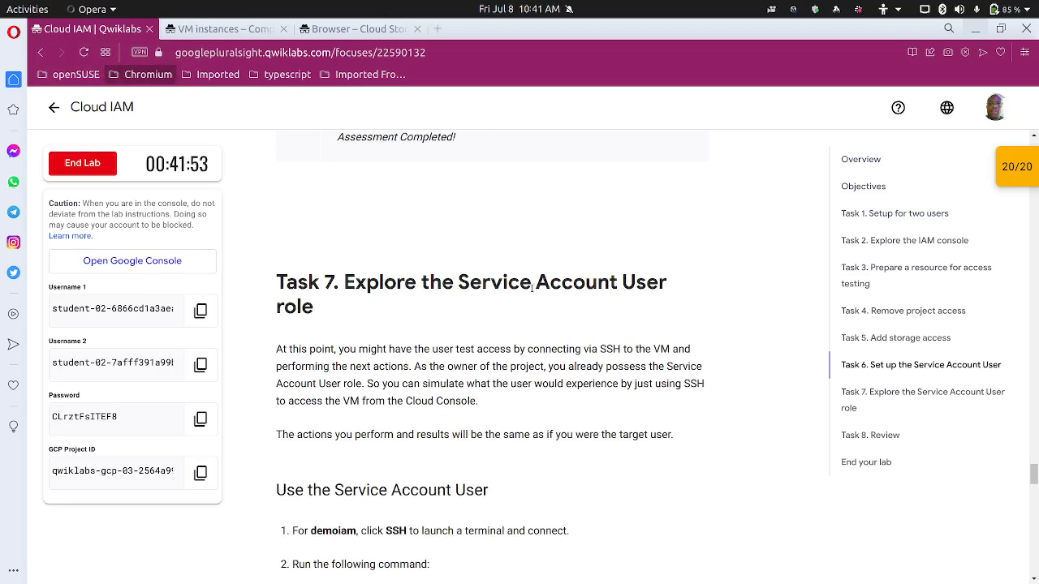
{"action": "scroll", "coordinate": [429, 328], "scroll_direction": "down", "scroll_amount": 3}
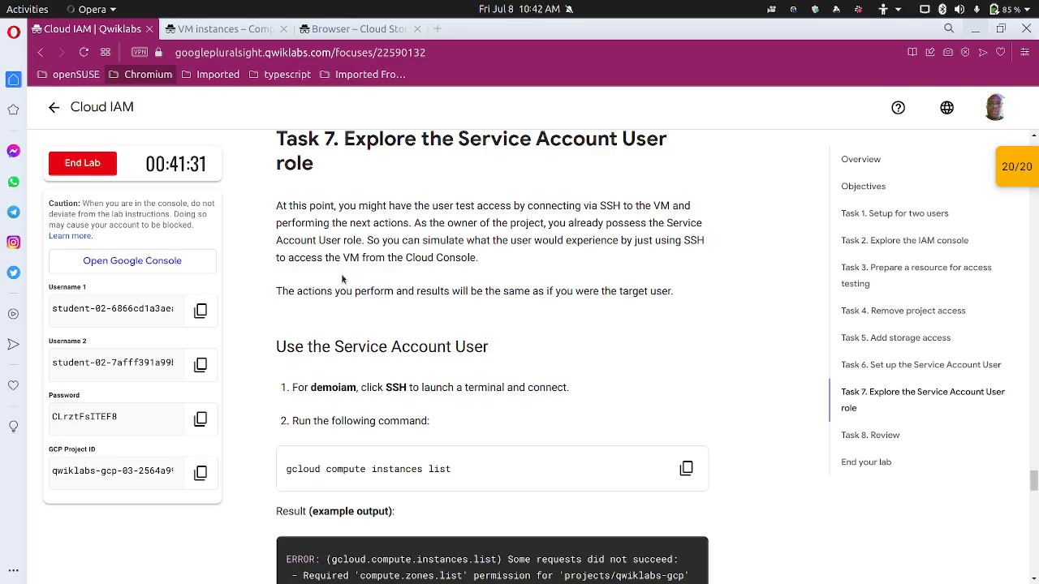
Read Task 7's Service Account User steps and return to the Compute Engine VM instances list
{"action": "scroll", "coordinate": [344, 279], "scroll_direction": "down", "scroll_amount": 1}
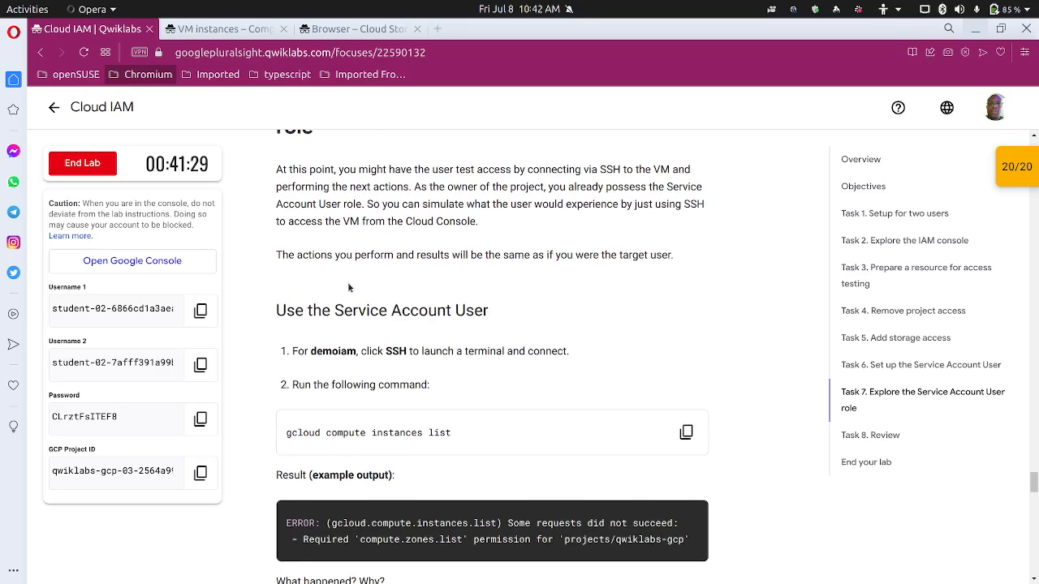
{"action": "scroll", "coordinate": [343, 279], "scroll_direction": "down", "scroll_amount": 3}
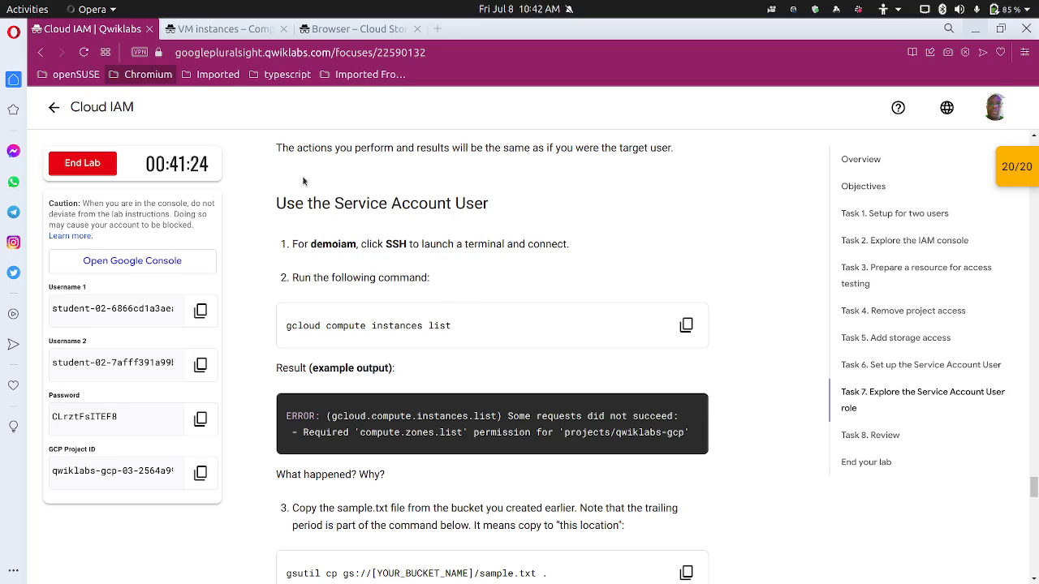
{"action": "left_click", "coordinate": [221, 29]}
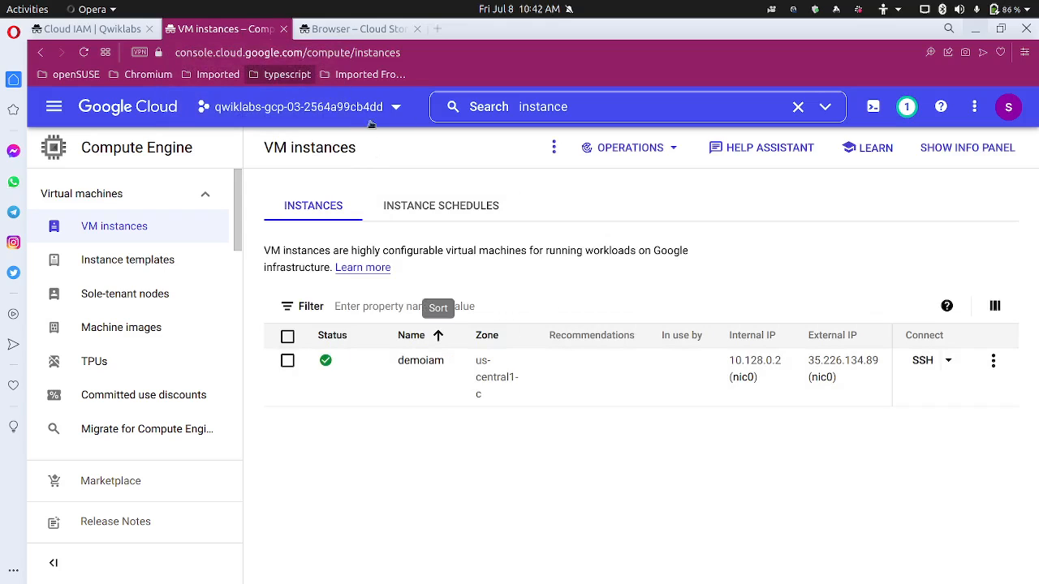
Leave the Cloud Storage page and launch an SSH-in-browser session to demoiam
{"action": "left_click", "coordinate": [373, 28]}
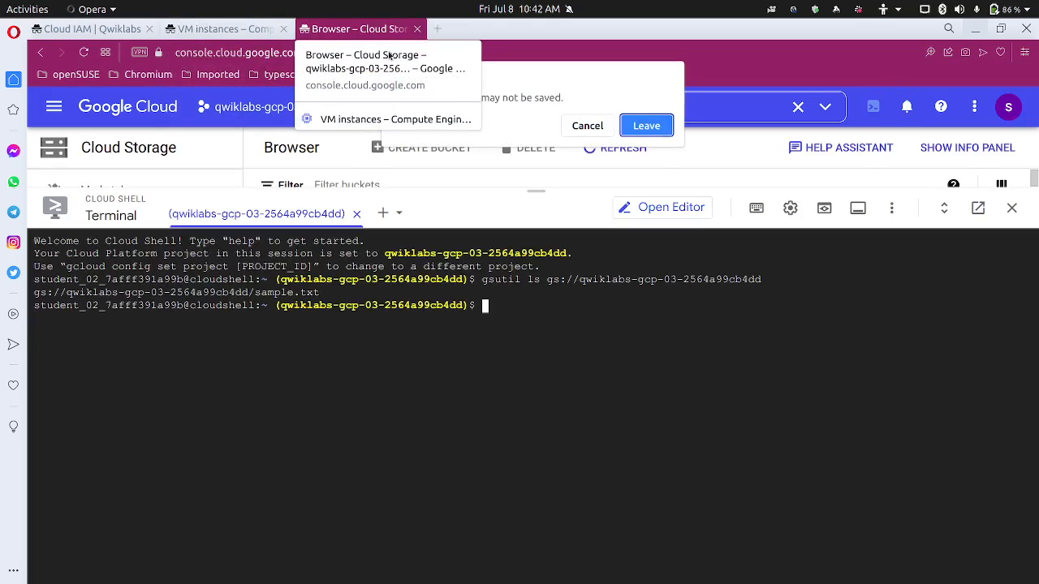
{"action": "left_click", "coordinate": [646, 126]}
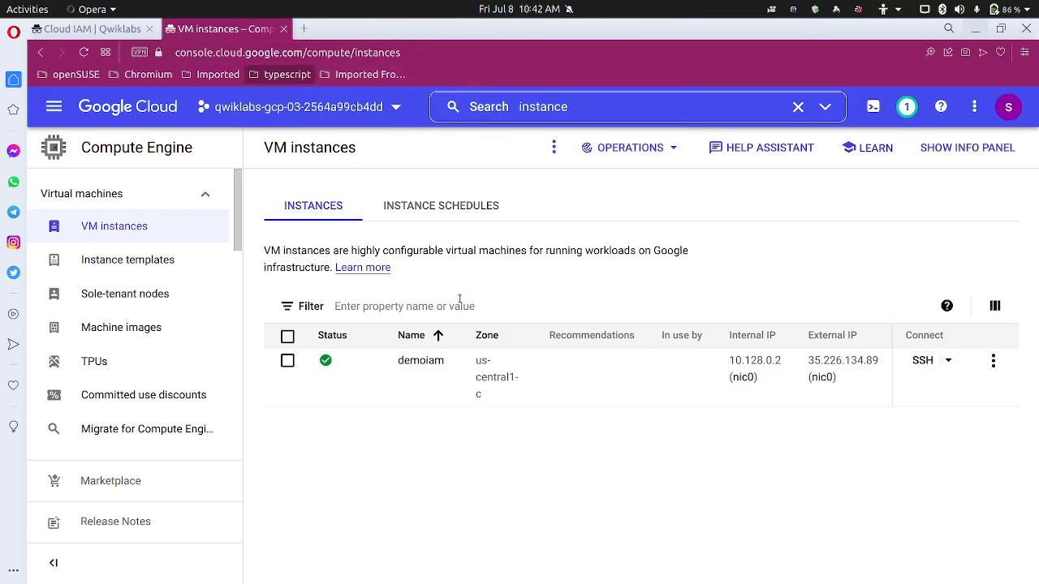
{"action": "left_click", "coordinate": [918, 362]}
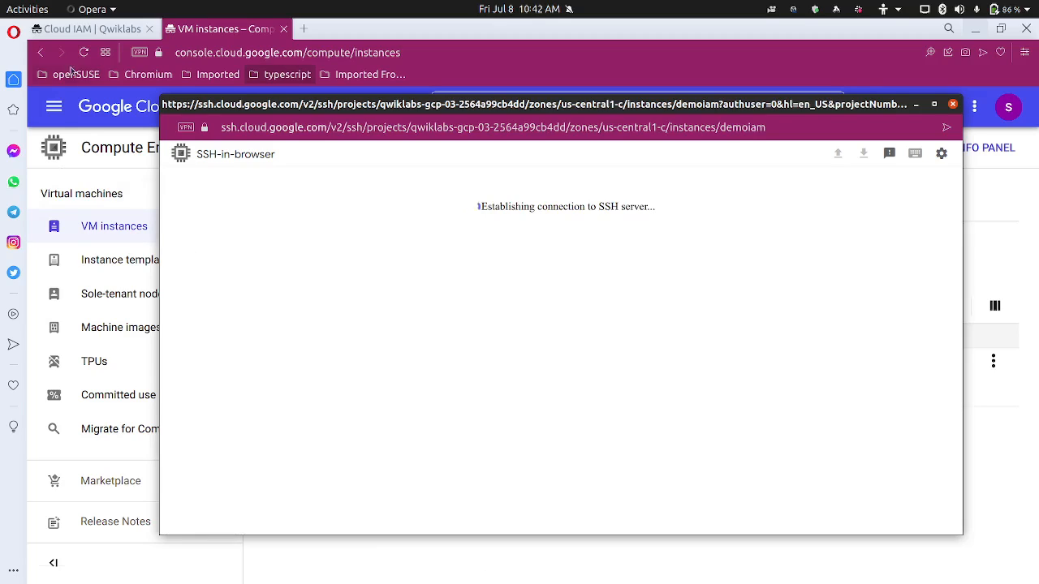
{"action": "left_click", "coordinate": [86, 31]}
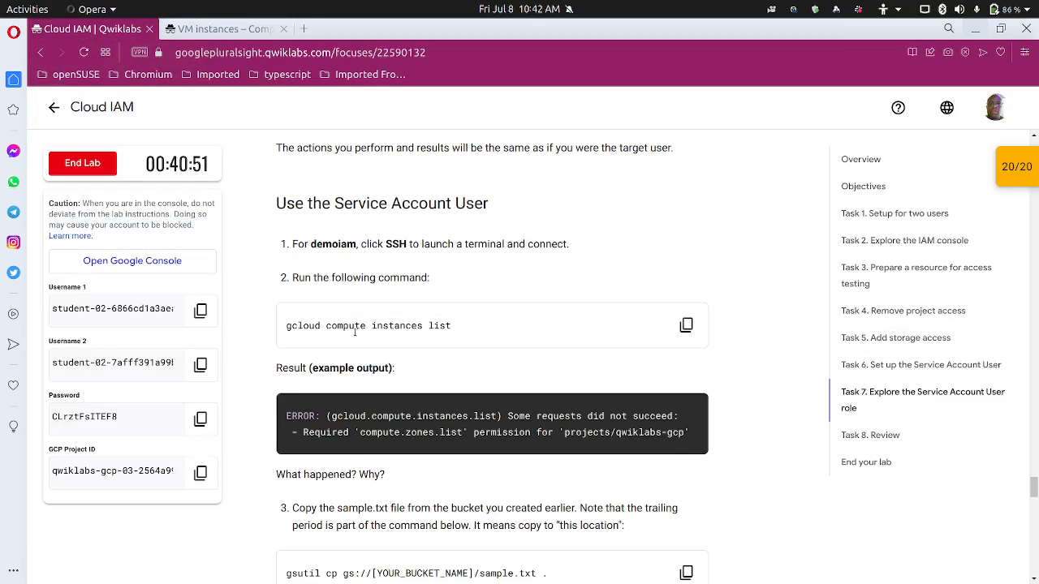
Review the Task 7 step for copying sample.txt with gsutil, then return to VM instances
{"action": "scroll", "coordinate": [348, 341], "scroll_direction": "down", "scroll_amount": 1}
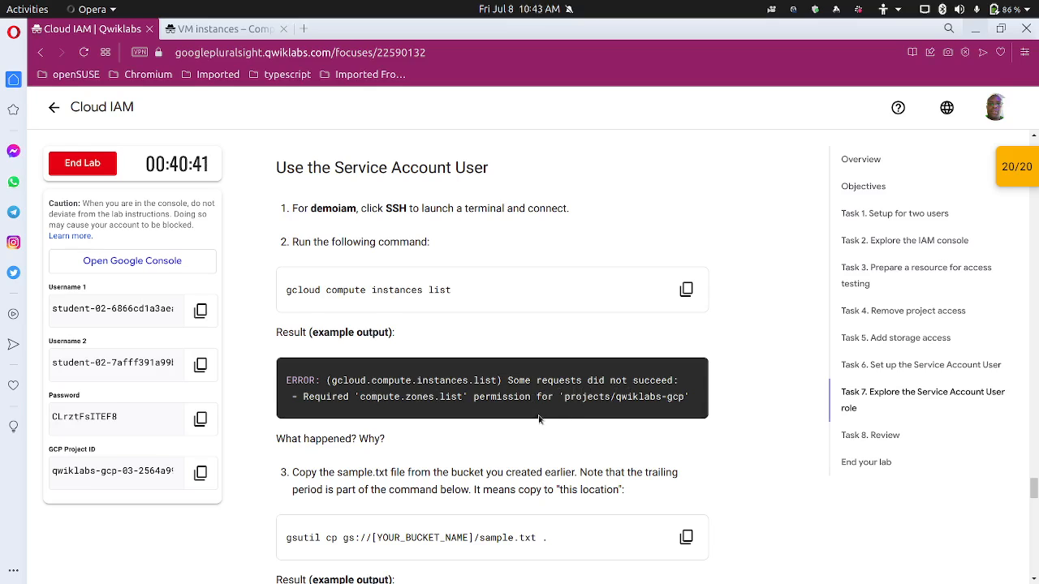
{"action": "scroll", "coordinate": [572, 412], "scroll_direction": "down", "scroll_amount": 2}
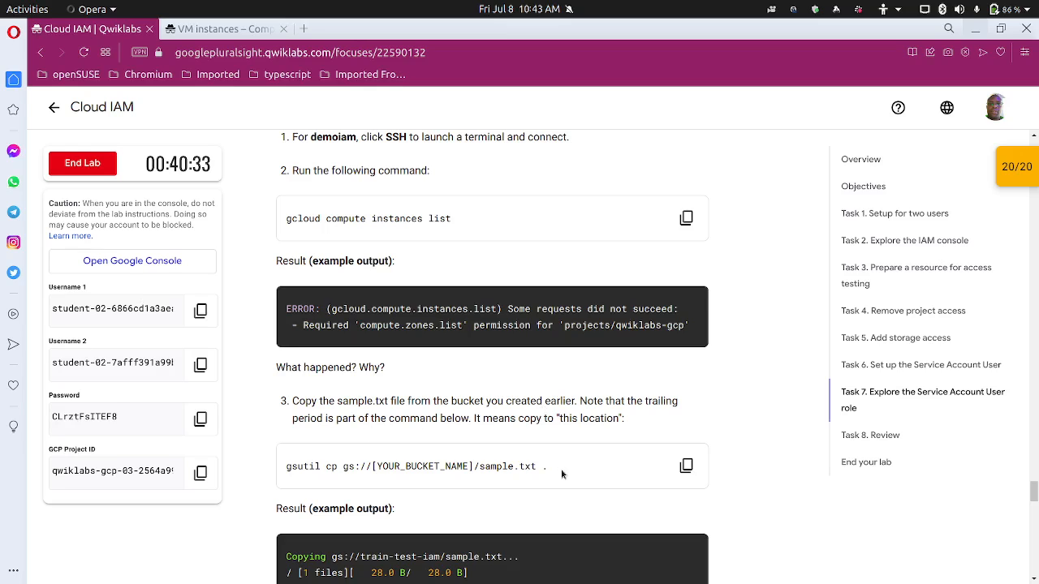
{"action": "scroll", "coordinate": [426, 468], "scroll_direction": "down", "scroll_amount": 1}
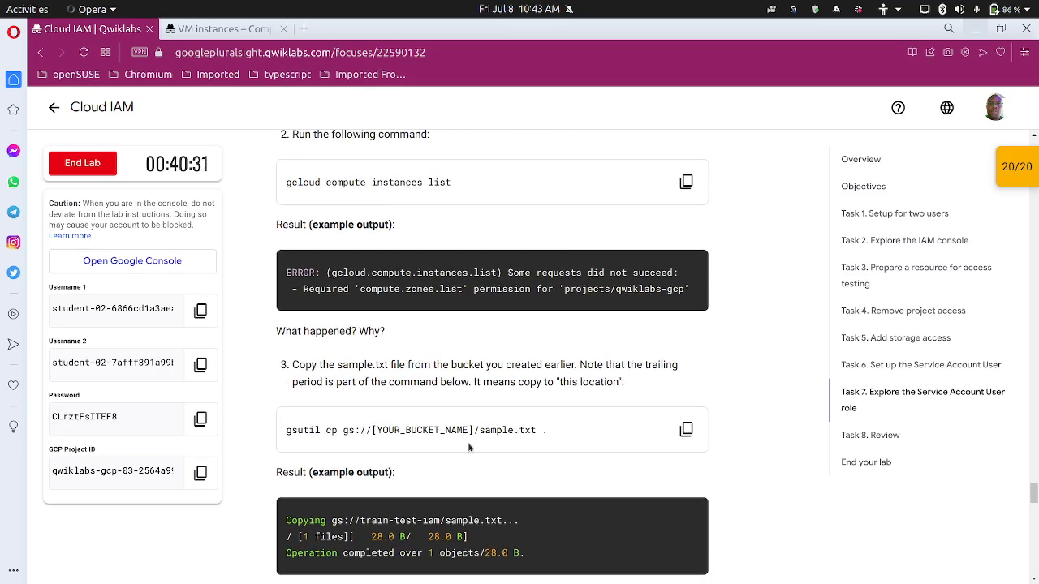
{"action": "left_click_drag", "start_coordinate": [480, 433], "coordinate": [536, 431]}
{"action": "left_click", "coordinate": [537, 431]}
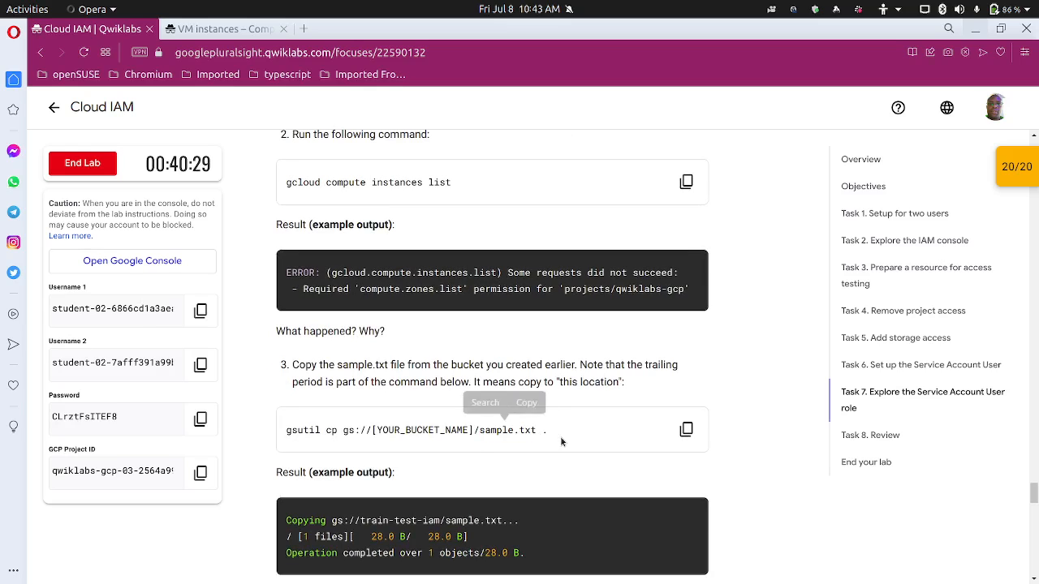
{"action": "scroll", "coordinate": [496, 435], "scroll_direction": "up", "scroll_amount": 1}
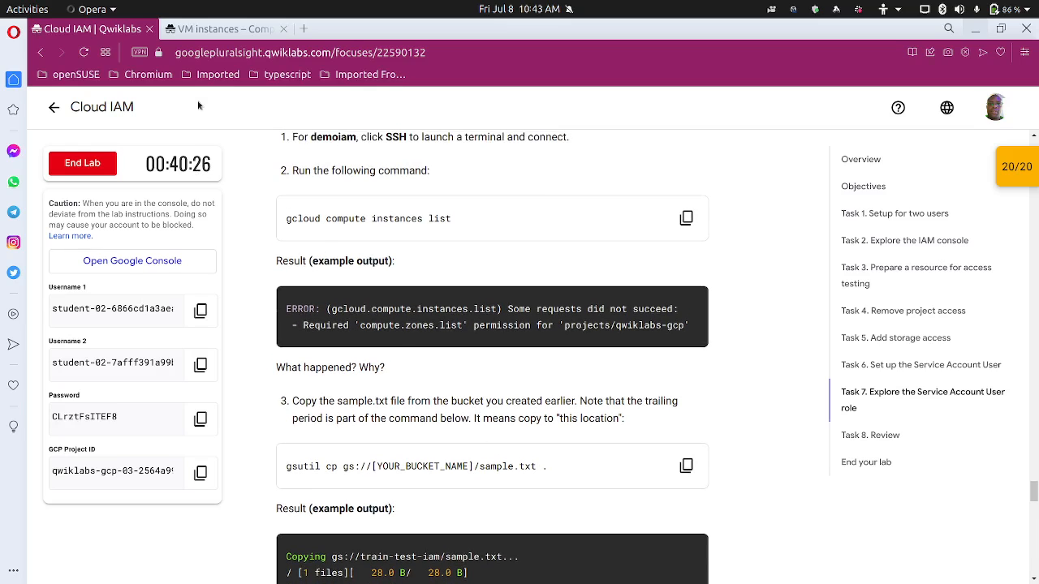
{"action": "left_click", "coordinate": [216, 30]}
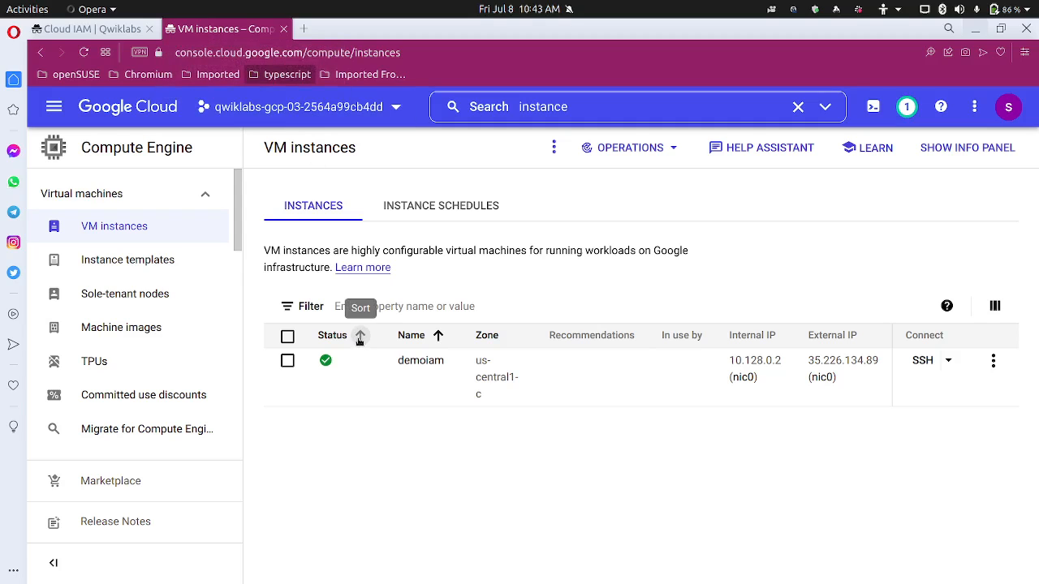
Bring the demoiam SSH terminal forward, enlarge its text, and attempt gcloud instances list
{"action": "mouse_move", "coordinate": [422, 578]}
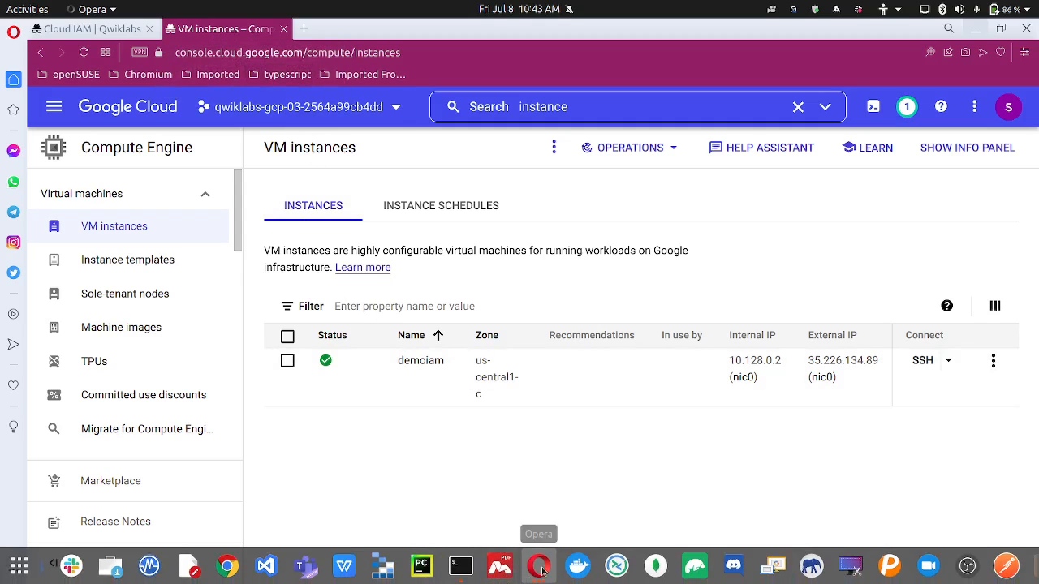
{"action": "mouse_move", "coordinate": [538, 568]}
{"action": "left_click", "coordinate": [649, 491]}
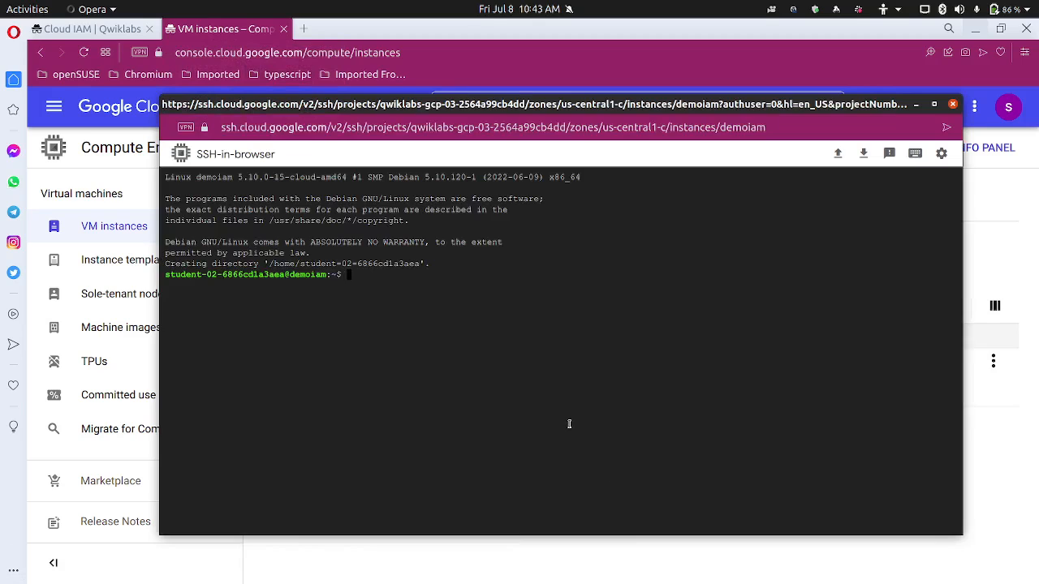
{"action": "key", "text": "ctrl+plus"}
{"action": "key", "text": "ctrl+plus"}
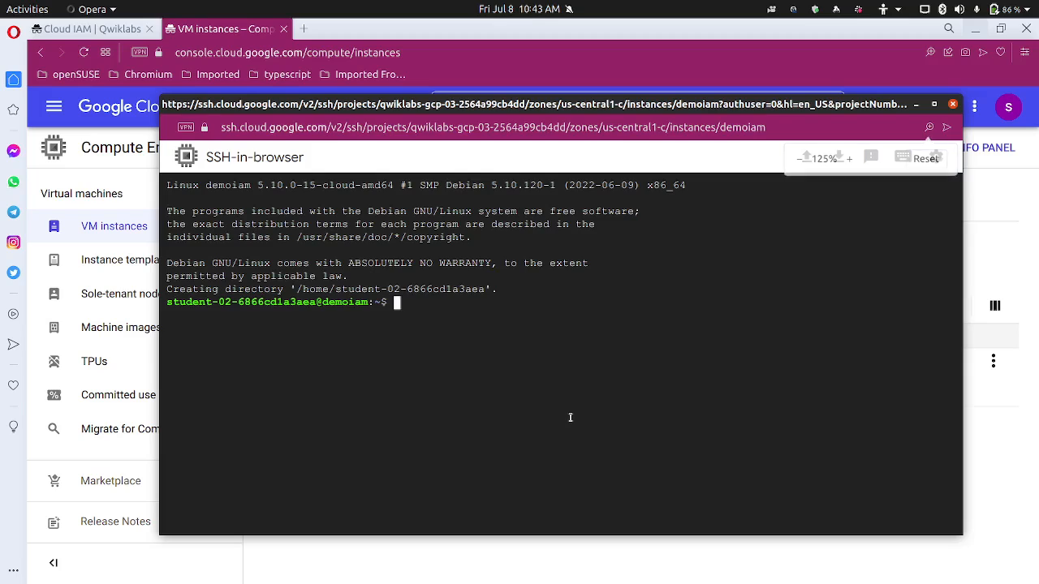
{"action": "type", "text": "gcloud instnce"}
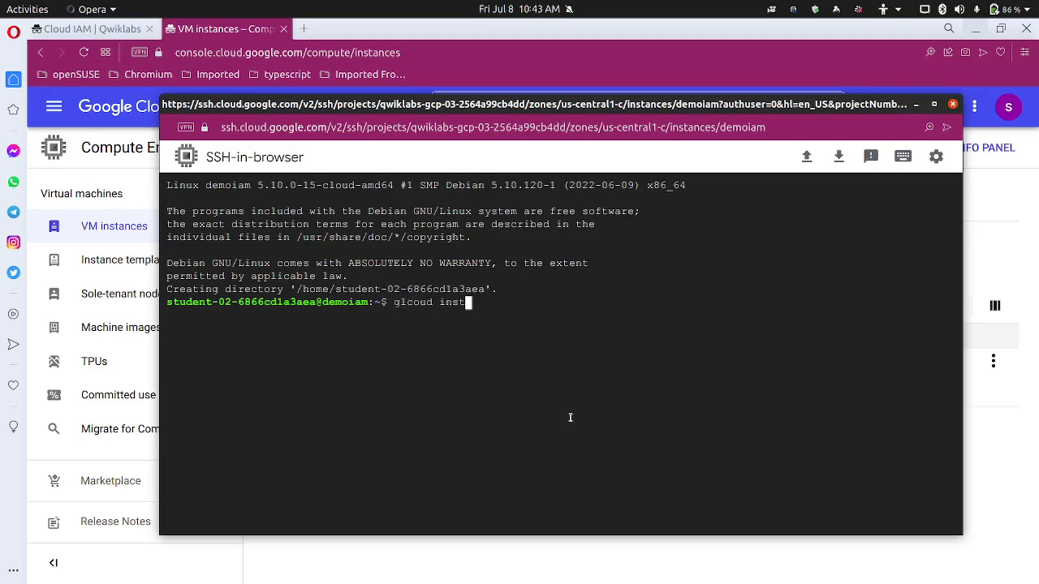
{"action": "key", "text": "BackSpace"}
{"action": "key", "text": "BackSpace"}
{"action": "key", "text": "BackSpace"}
{"action": "key", "text": "BackSpace"}
{"action": "type", "text": "tances list"}
{"action": "key", "text": "Return"}
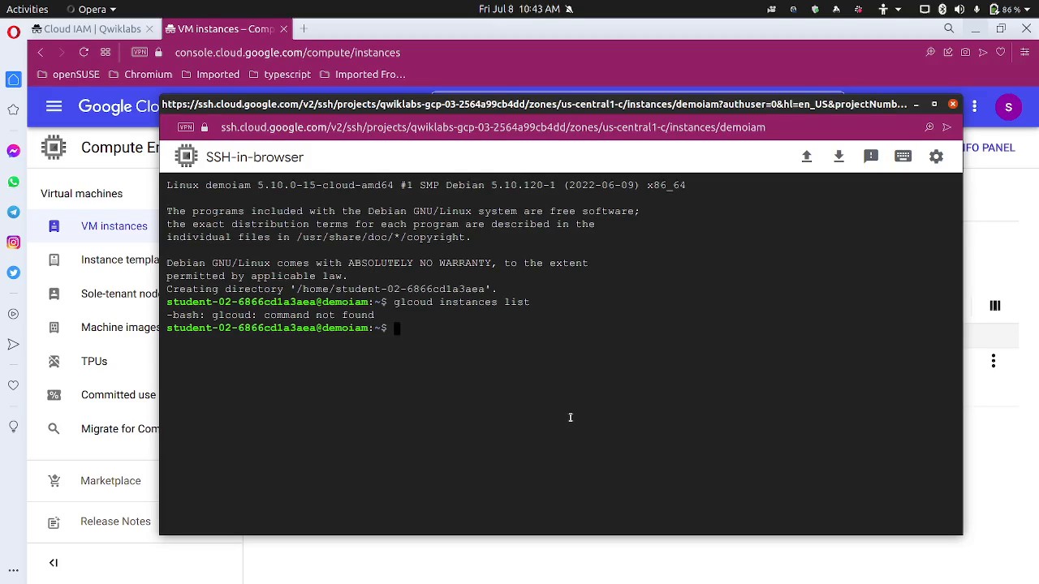
Rerun gcloud instances list, which is rejected as an invalid choice
{"action": "type", "text": "gcloud"}
{"action": "type", "text": " instnaces"}
{"action": "key", "text": "BackSpace"}
{"action": "key", "text": "BackSpace"}
{"action": "key", "text": "BackSpace"}
{"action": "key", "text": "BackSpace"}
{"action": "key", "text": "BackSpace"}
{"action": "type", "text": "ances list"}
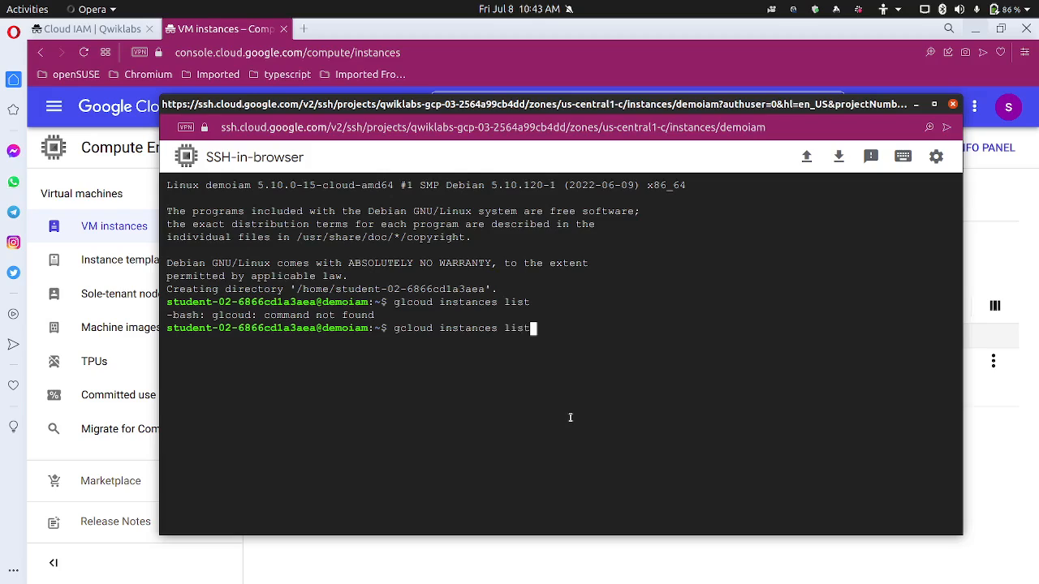
{"action": "key", "text": "Return"}
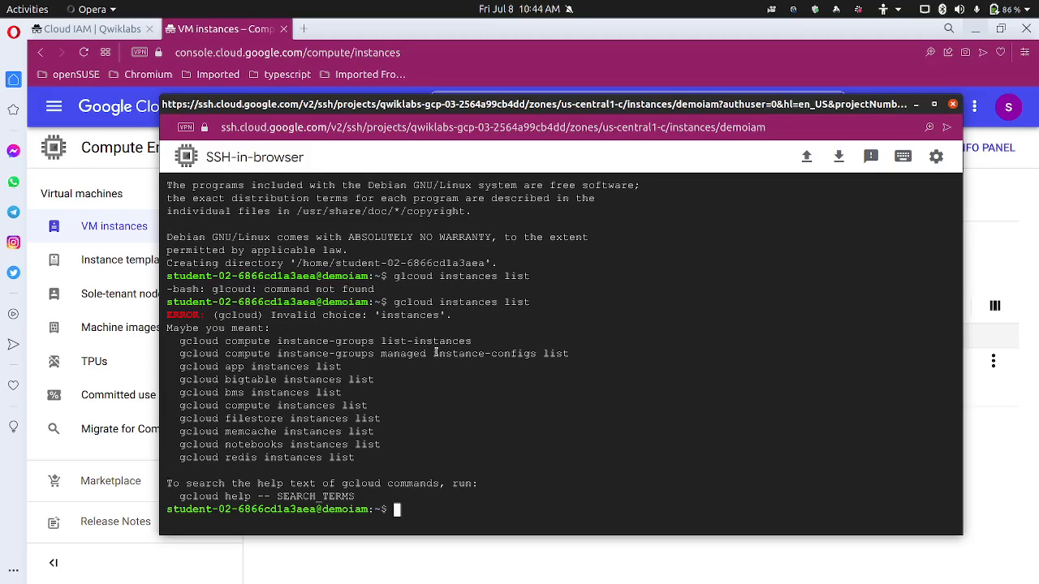
Rerun the previous gcloud command with 'instances' changed to 'instance'
{"action": "key", "text": "Up"}
{"action": "key", "text": "Left"}
{"action": "key", "text": "Left"}
{"action": "key", "text": "Left"}
{"action": "key", "text": "Left"}
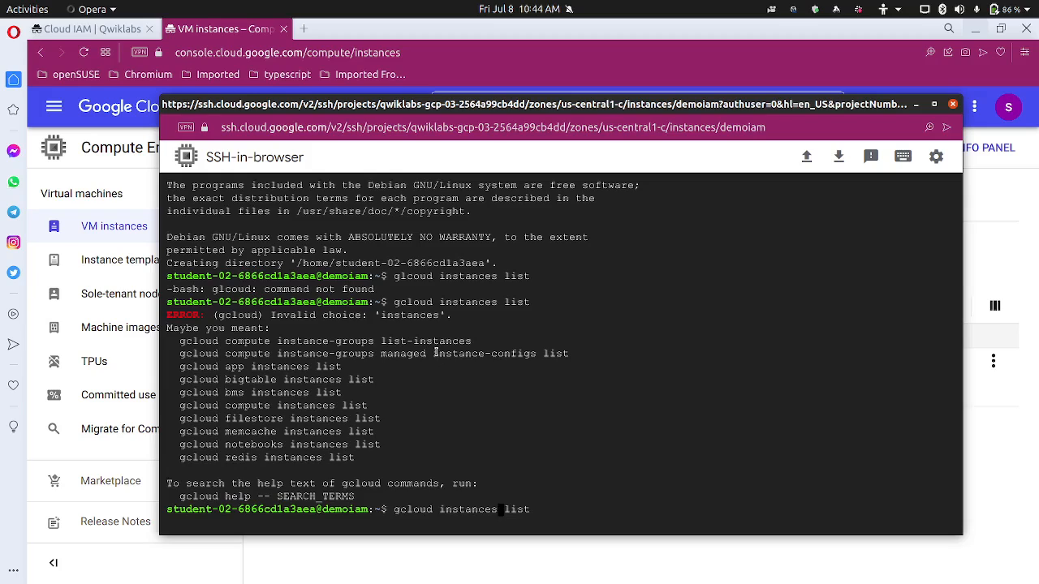
{"action": "key", "text": "BackSpace"}
{"action": "key", "text": "Return"}
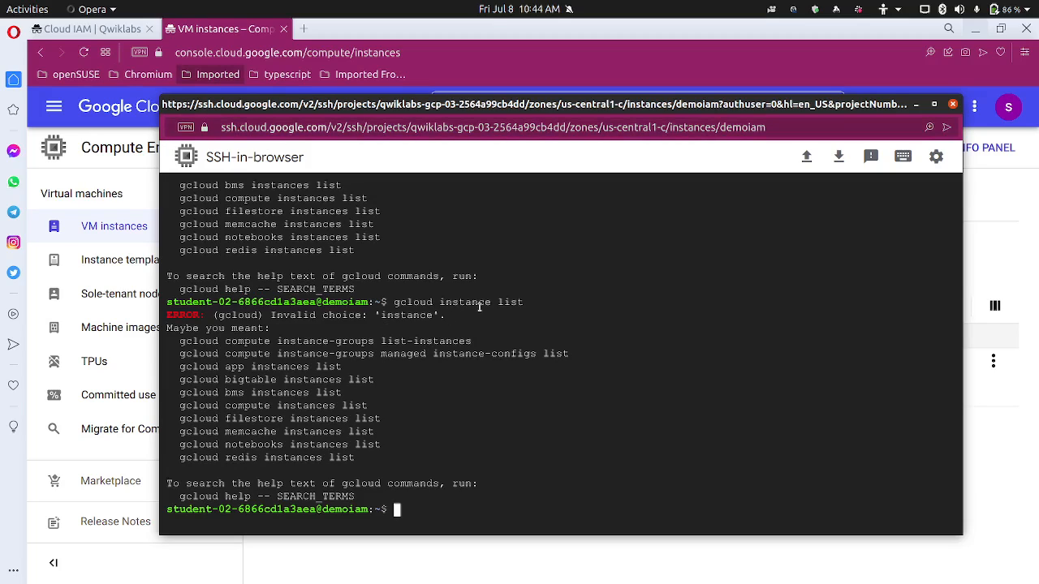
Restore 'instances' and insert 'compute' to run gcloud compute instances list
{"action": "key", "text": "Up"}
{"action": "key", "text": "Left"}
{"action": "key", "text": "Left"}
{"action": "key", "text": "Left"}
{"action": "key", "text": "Left"}
{"action": "key", "text": "Left"}
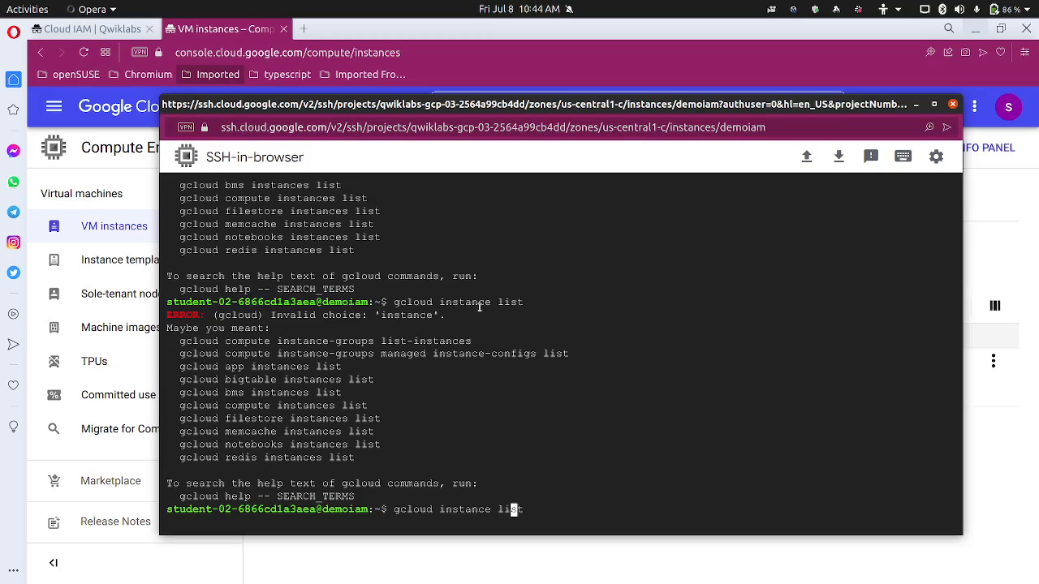
{"action": "type", "text": "s"}
{"action": "key", "text": "Left"}
{"action": "key", "text": "Left"}
{"action": "key", "text": "Left"}
{"action": "key", "text": "Left"}
{"action": "key", "text": "Left"}
{"action": "key", "text": "Left"}
{"action": "key", "text": "Left"}
{"action": "key", "text": "Left"}
{"action": "key", "text": "Left"}
{"action": "type", "text": "compute"}
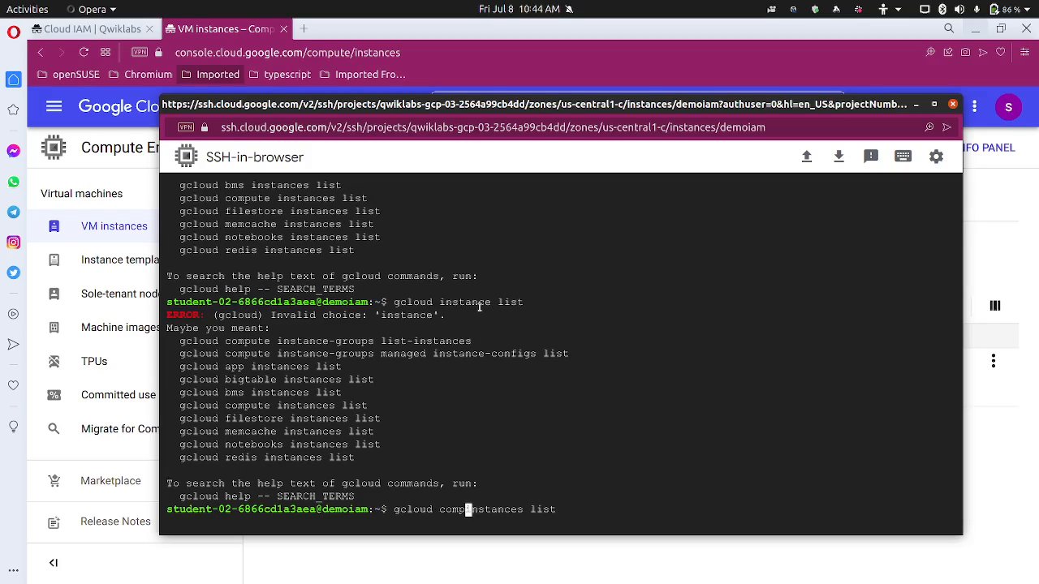
{"action": "key", "text": "Return"}
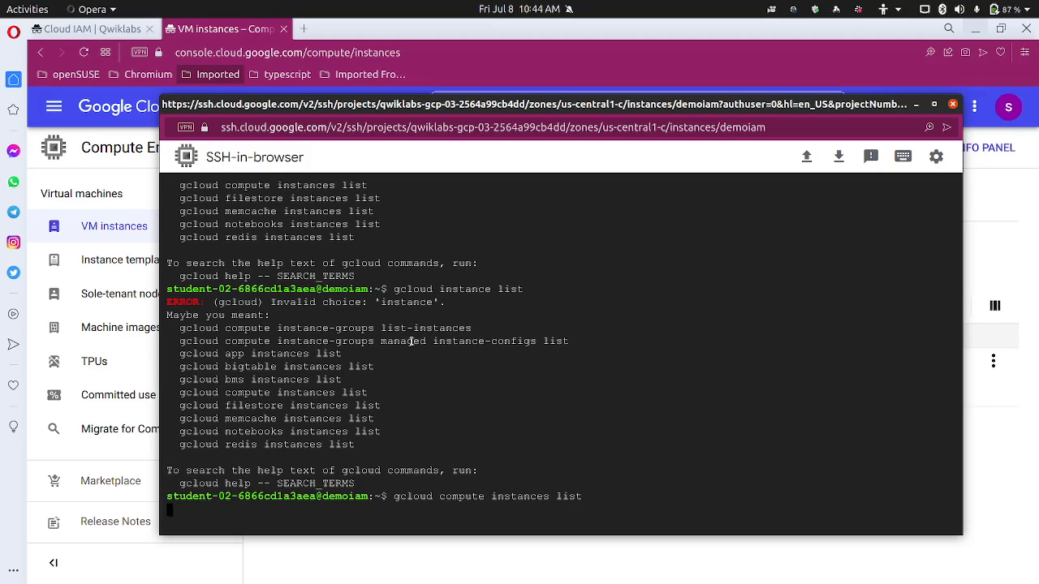
{"action": "left_click", "coordinate": [103, 33]}
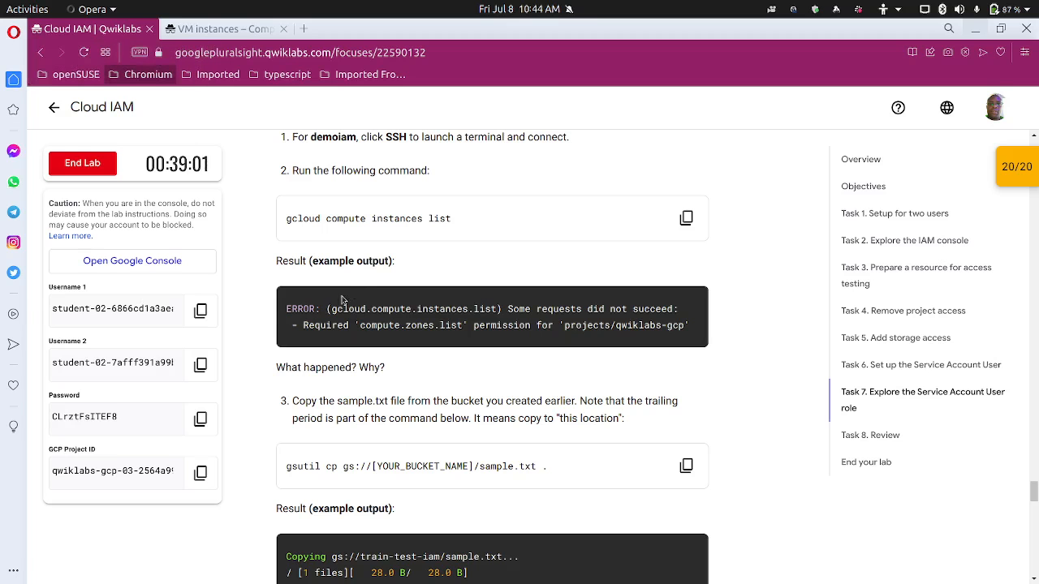
Copy the GCP project ID from the Qwiklabs lab details
{"action": "left_click", "coordinate": [794, 13]}
{"action": "left_click", "coordinate": [754, 139]}
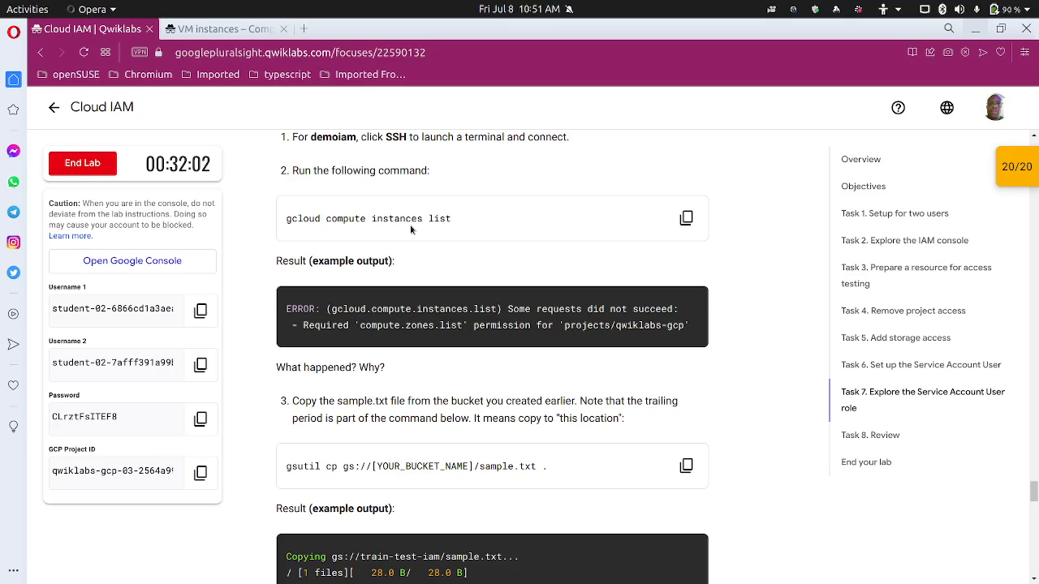
{"action": "scroll", "coordinate": [434, 379], "scroll_direction": "down", "scroll_amount": 2}
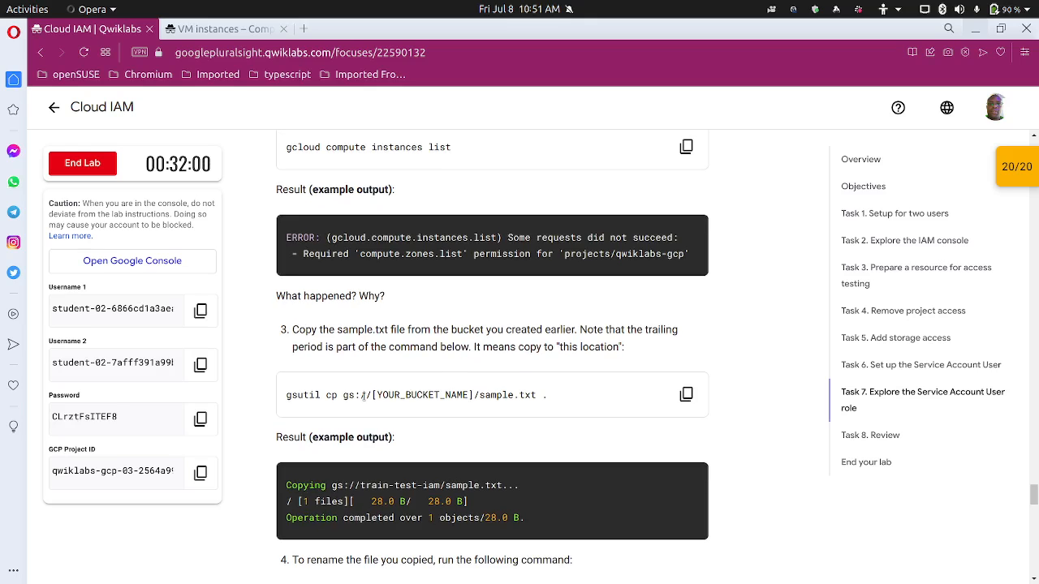
{"action": "scroll", "coordinate": [363, 405], "scroll_direction": "down", "scroll_amount": 1}
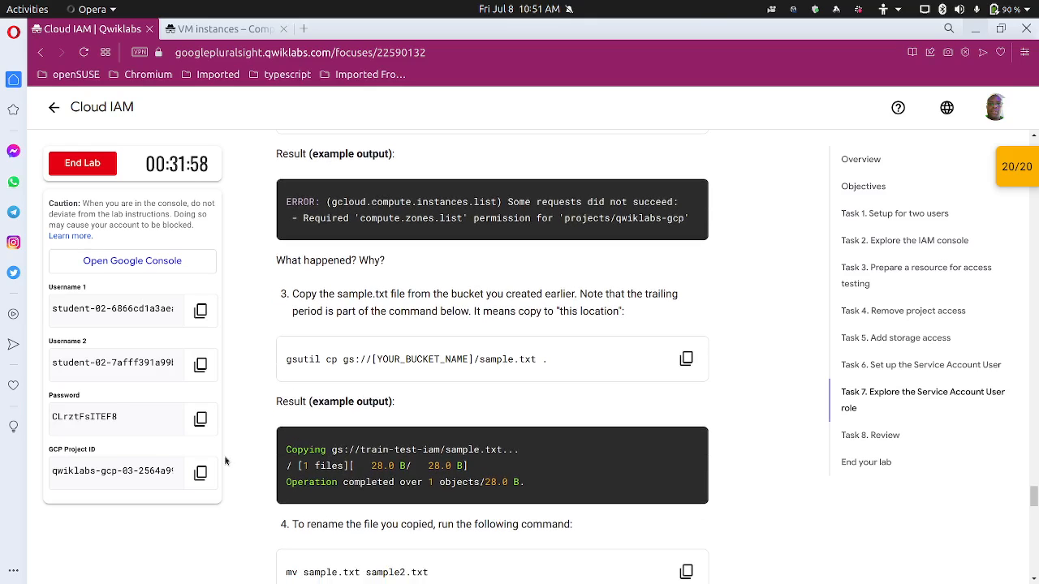
{"action": "left_click", "coordinate": [198, 479]}
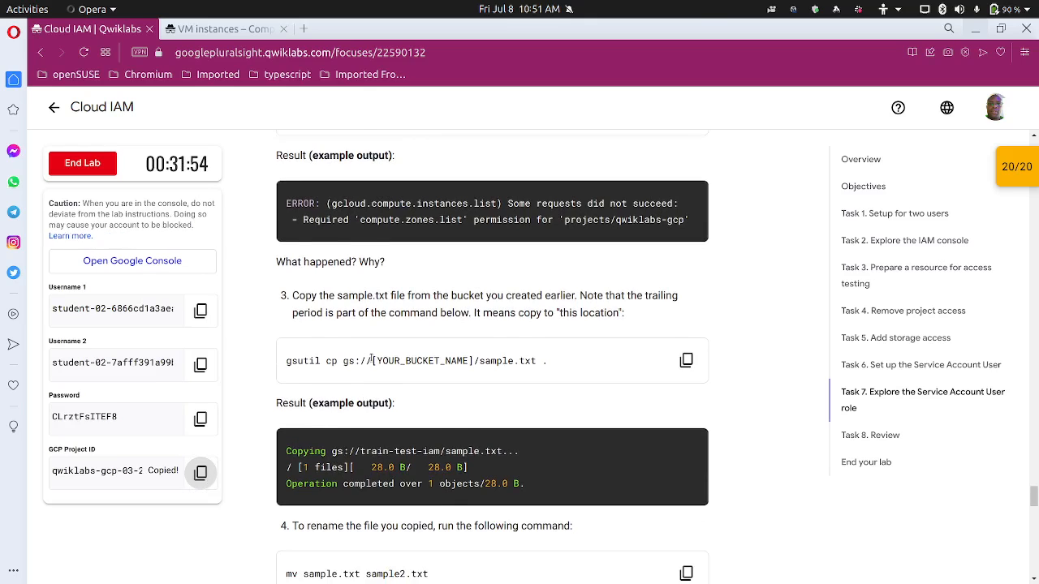
{"action": "scroll", "coordinate": [370, 359], "scroll_direction": "up", "scroll_amount": 4}
{"action": "scroll", "coordinate": [379, 310], "scroll_direction": "down", "scroll_amount": 1}
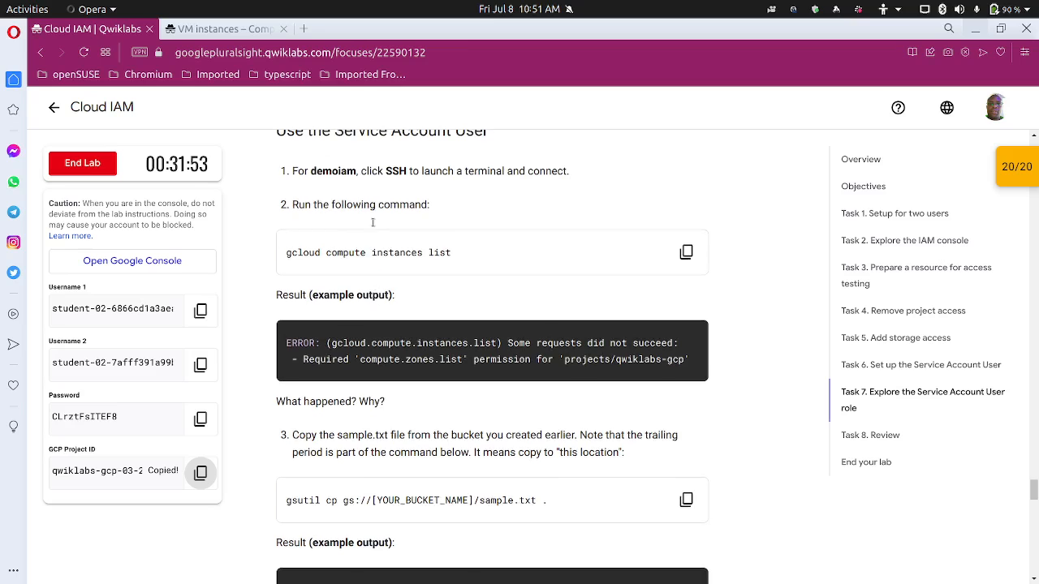
{"action": "scroll", "coordinate": [379, 311], "scroll_direction": "down", "scroll_amount": 1}
Start a gsutil ls gs:// command in the demoiam terminal and recopy the project ID
{"action": "left_click", "coordinate": [544, 568]}
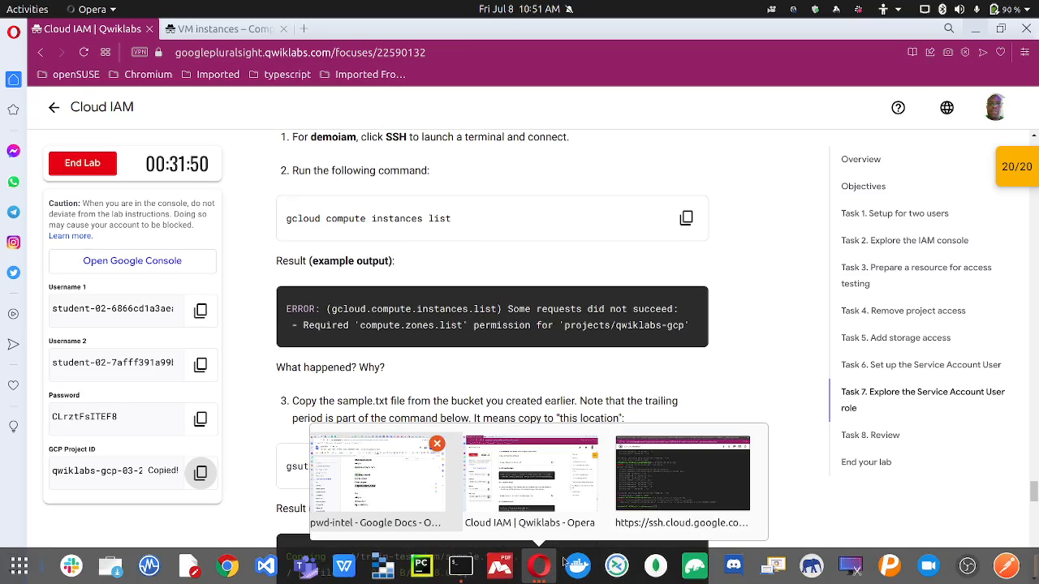
{"action": "left_click", "coordinate": [698, 500]}
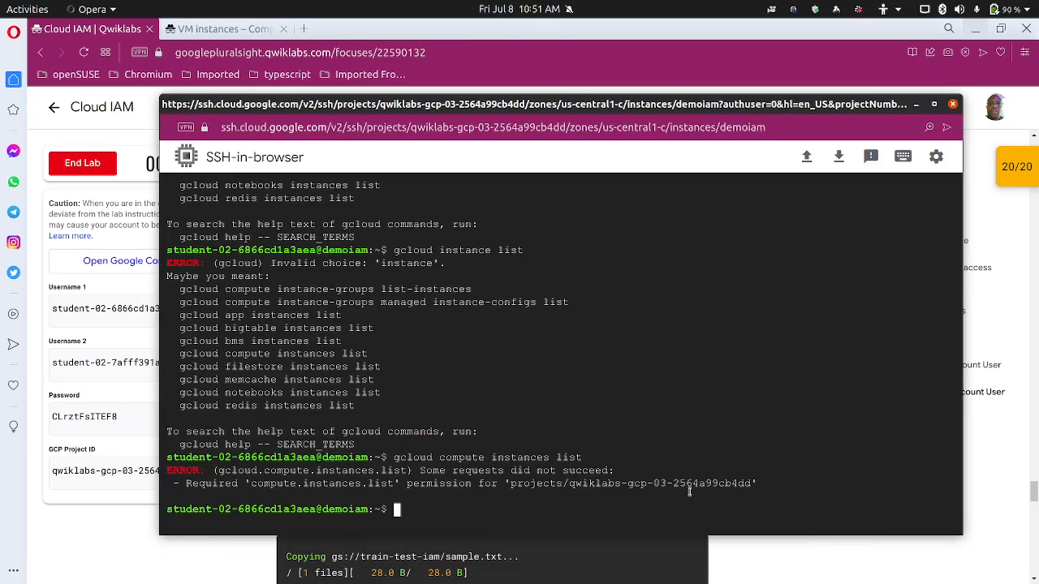
{"action": "type", "text": "gsutil ls gs://"}
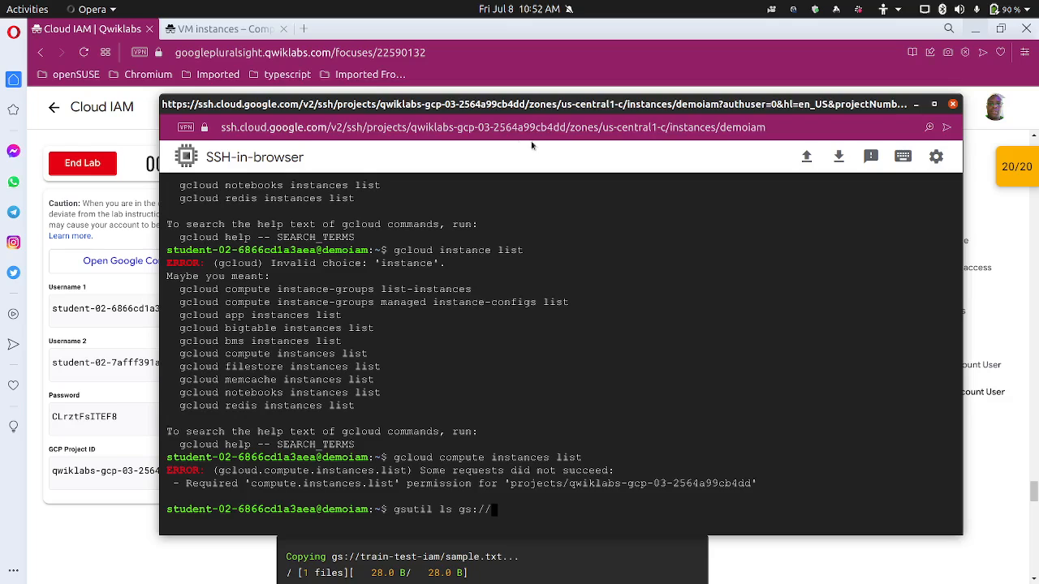
{"action": "left_click_drag", "start_coordinate": [567, 103], "coordinate": [530, 68]}
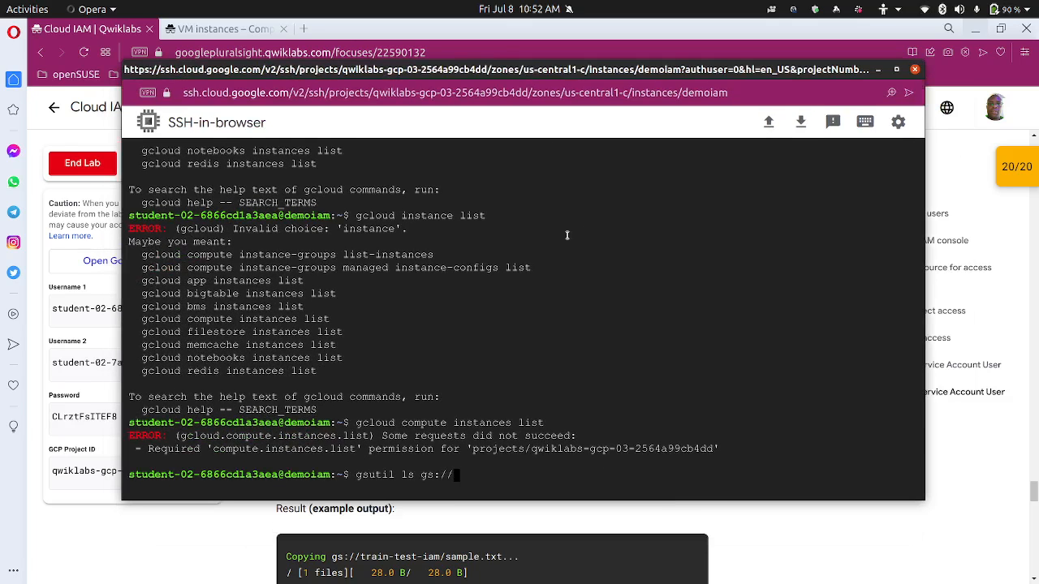
{"action": "left_click", "coordinate": [201, 529]}
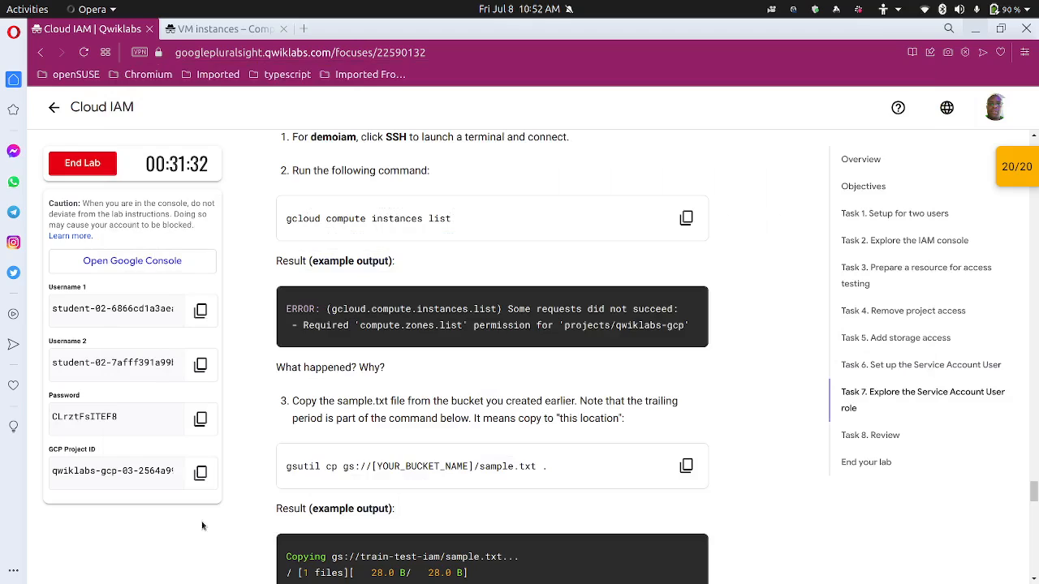
{"action": "left_click", "coordinate": [192, 472]}
{"action": "mouse_move", "coordinate": [426, 576]}
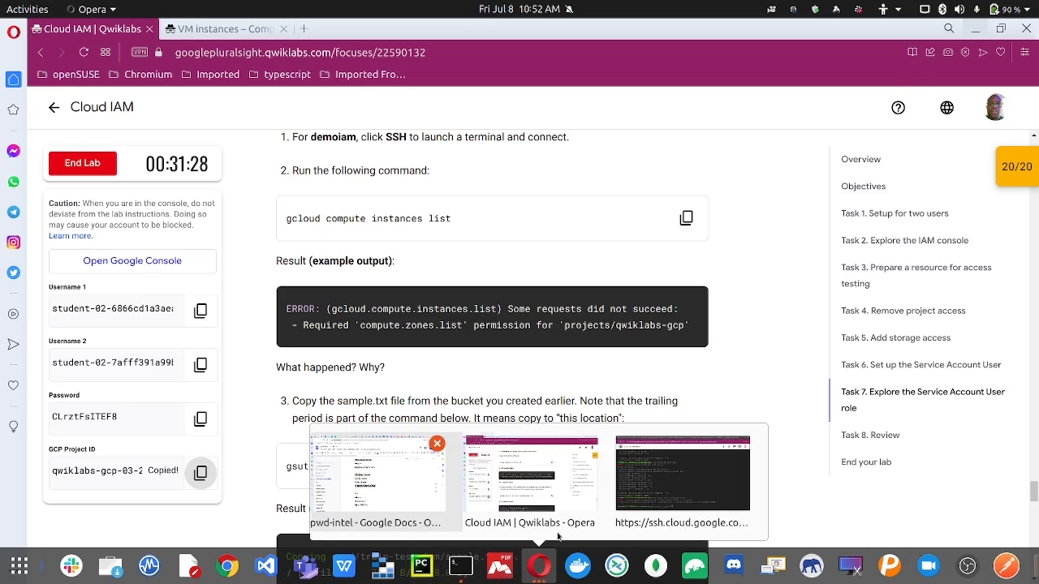
{"action": "left_click", "coordinate": [634, 488]}
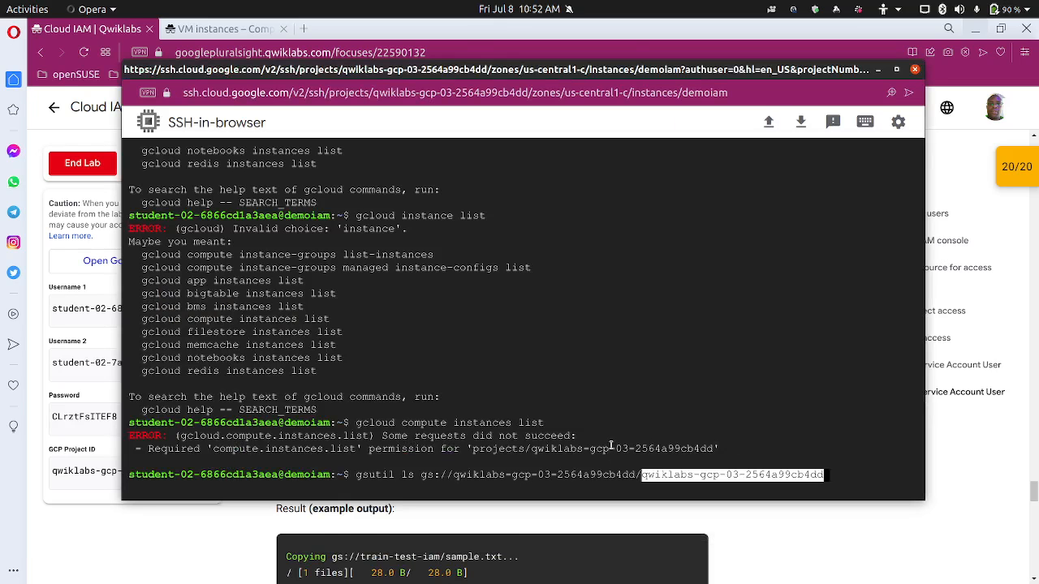
Run gsutil cp gs://<project-id>/sample.txt . to copy the file into the home directory
{"action": "key", "text": "Right"}
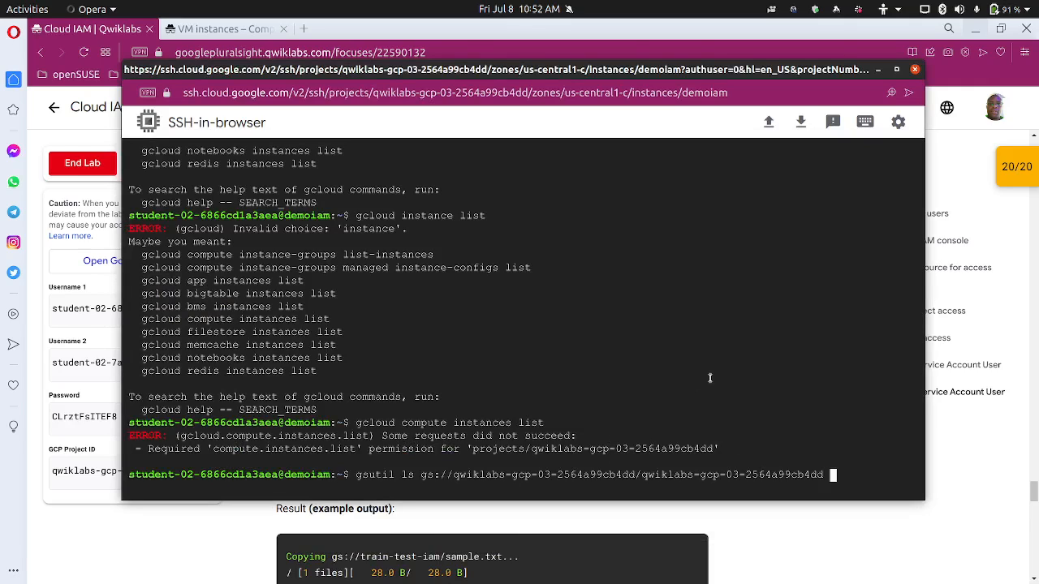
{"action": "key", "text": "BackSpace"}
{"action": "key", "text": "BackSpace"}
{"action": "key", "text": "BackSpace"}
{"action": "key", "text": "BackSpace"}
{"action": "key", "text": "BackSpace"}
{"action": "key", "text": "BackSpace"}
{"action": "key", "text": "BackSpace"}
{"action": "key", "text": "BackSpace"}
{"action": "key", "text": "BackSpace"}
{"action": "key", "text": "BackSpace"}
{"action": "key", "text": "BackSpace"}
{"action": "key", "text": "BackSpace"}
{"action": "key", "text": "BackSpace"}
{"action": "key", "text": "BackSpace"}
{"action": "key", "text": "BackSpace"}
{"action": "key", "text": "BackSpace"}
{"action": "key", "text": "BackSpace"}
{"action": "key", "text": "BackSpace"}
{"action": "key", "text": "BackSpace"}
{"action": "key", "text": "BackSpace"}
{"action": "key", "text": "BackSpace"}
{"action": "key", "text": "BackSpace"}
{"action": "key", "text": "BackSpace"}
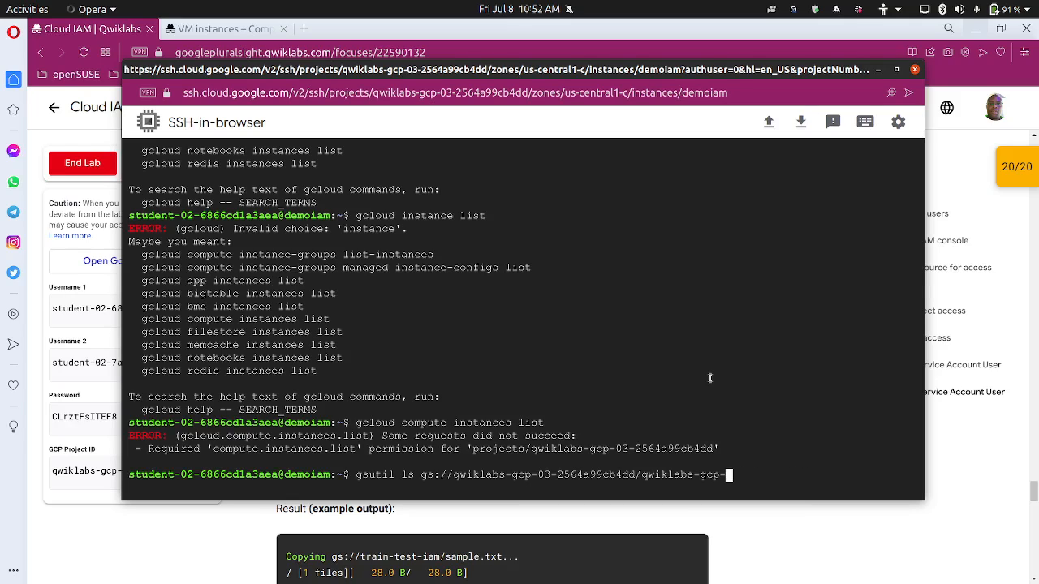
{"action": "key", "text": "BackSpace"}
{"action": "key", "text": "BackSpace"}
{"action": "key", "text": "BackSpace"}
{"action": "key", "text": "BackSpace"}
{"action": "key", "text": "BackSpace"}
{"action": "type", "text": "sample.tc"}
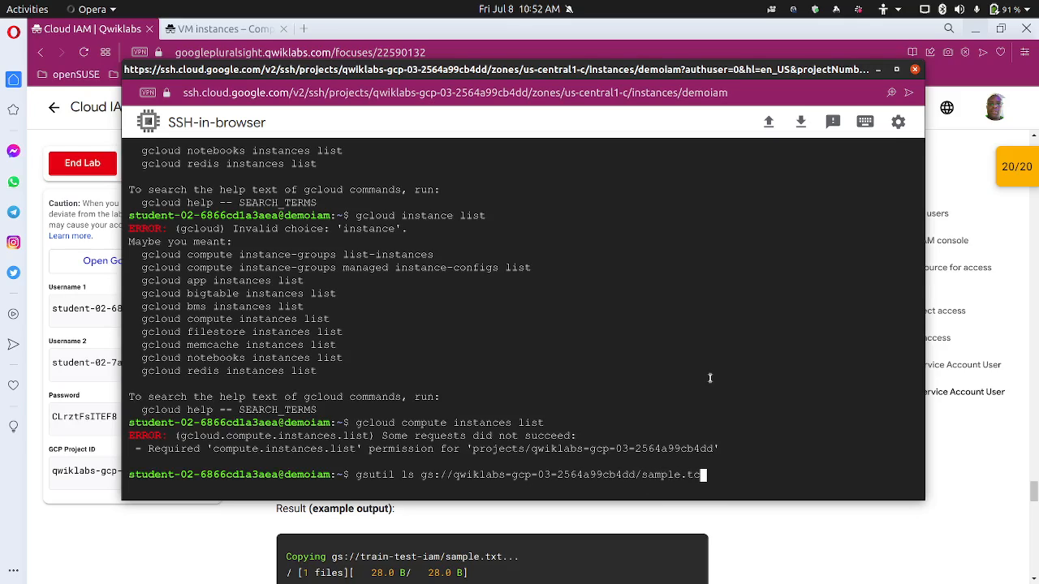
{"action": "type", "text": "t ."}
{"action": "key", "text": "Left"}
{"action": "key", "text": "Left"}
{"action": "key", "text": "Left"}
{"action": "key", "text": "Left"}
{"action": "key", "text": "Left"}
{"action": "key", "text": "Left"}
{"action": "key", "text": "Left"}
{"action": "key", "text": "Left"}
{"action": "key", "text": "Left"}
{"action": "key", "text": "Left"}
{"action": "key", "text": "Left"}
{"action": "key", "text": "Left"}
{"action": "key", "text": "Left"}
{"action": "key", "text": "Left"}
{"action": "key", "text": "Left"}
{"action": "key", "text": "Left"}
{"action": "key", "text": "Left"}
{"action": "key", "text": "Left"}
{"action": "key", "text": "Left"}
{"action": "key", "text": "Left"}
{"action": "key", "text": "Left"}
{"action": "key", "text": "Left"}
{"action": "key", "text": "Left"}
{"action": "key", "text": "Left"}
{"action": "key", "text": "Left"}
{"action": "key", "text": "Left"}
{"action": "key", "text": "BackSpace"}
{"action": "key", "text": "BackSpace"}
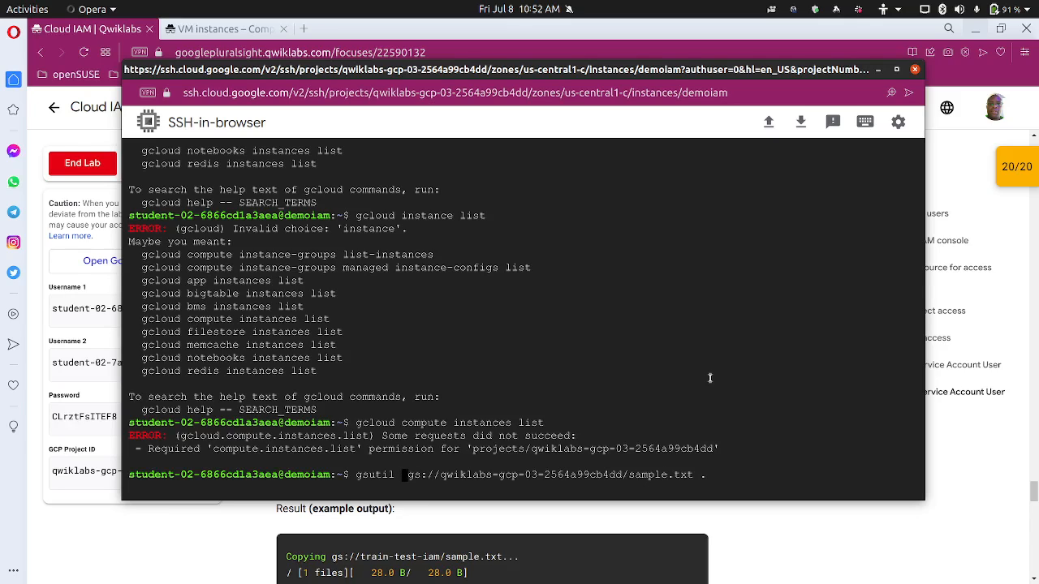
{"action": "type", "text": "cp"}
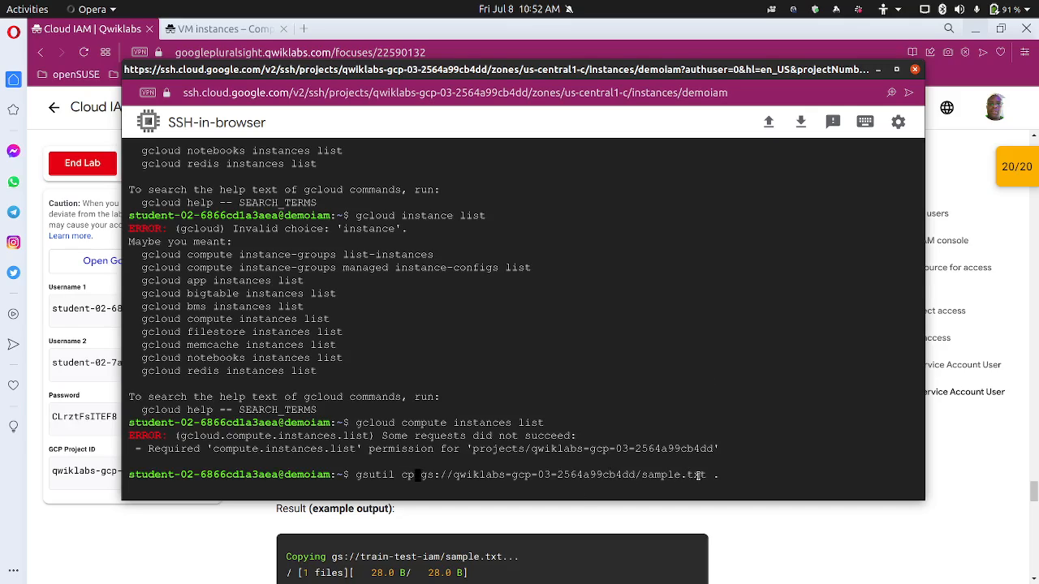
{"action": "key", "text": "Return"}
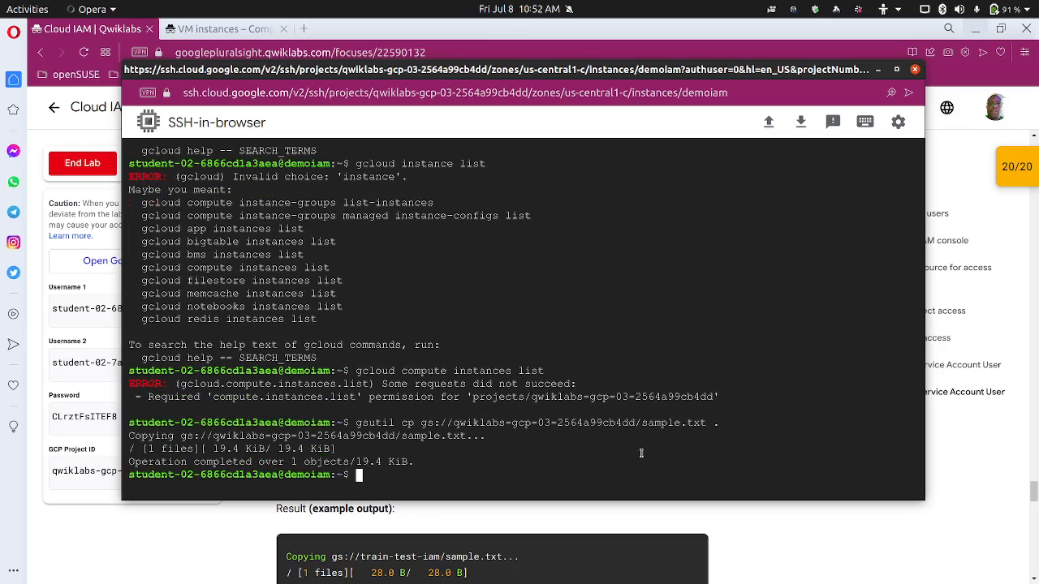
List the home directory to confirm sample.txt (19.4 KiB) arrived
{"action": "type", "text": "ls"}
{"action": "key", "text": "Return"}
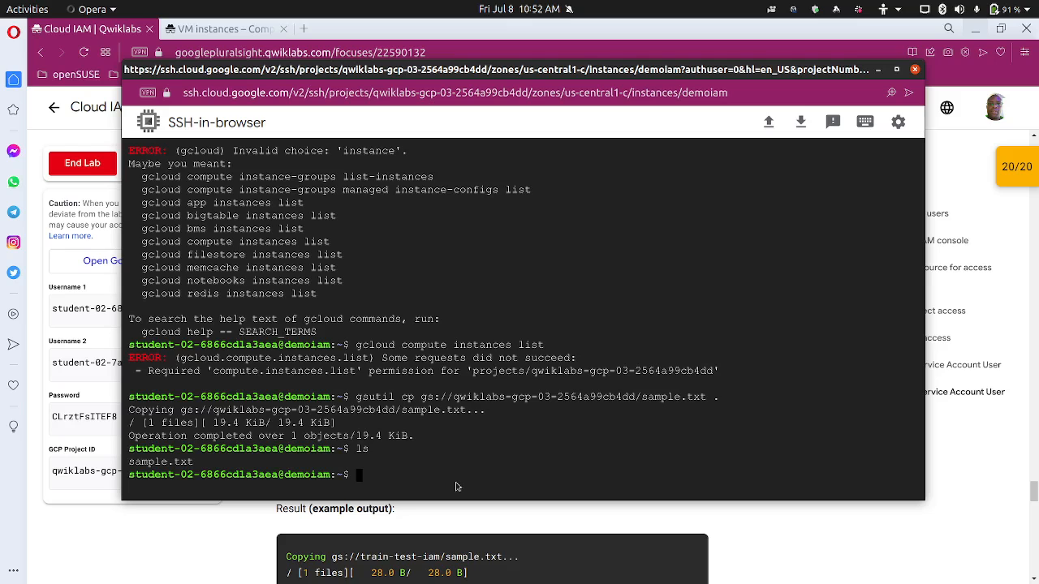
{"action": "key", "text": "ctrl+plus"}
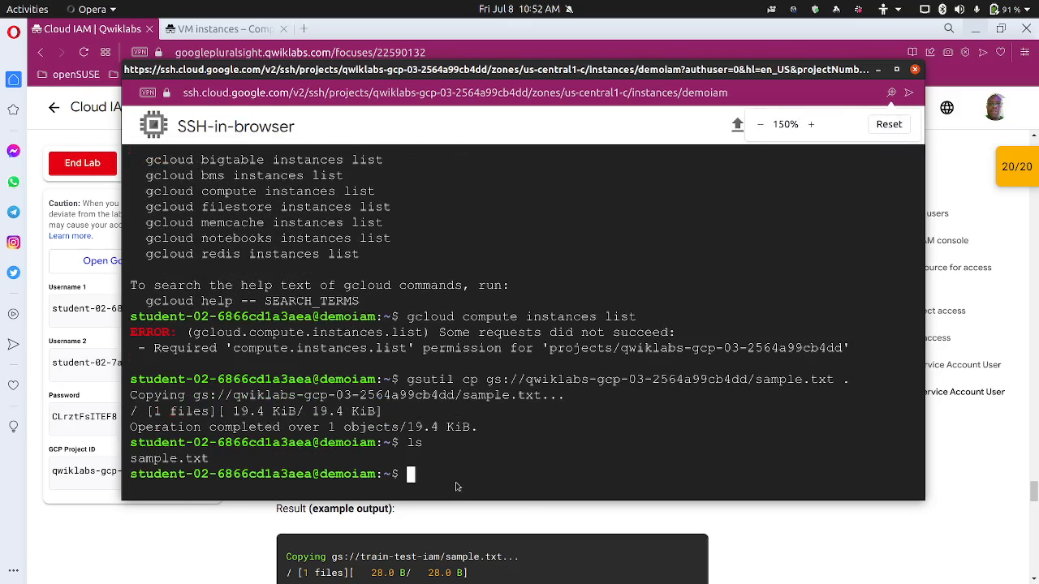
{"action": "left_click", "coordinate": [162, 560]}
Rename sample.txt to sample2.txt on demoiam with the lab's mv command and confirm via ls
{"action": "scroll", "coordinate": [344, 491], "scroll_direction": "down", "scroll_amount": 2}
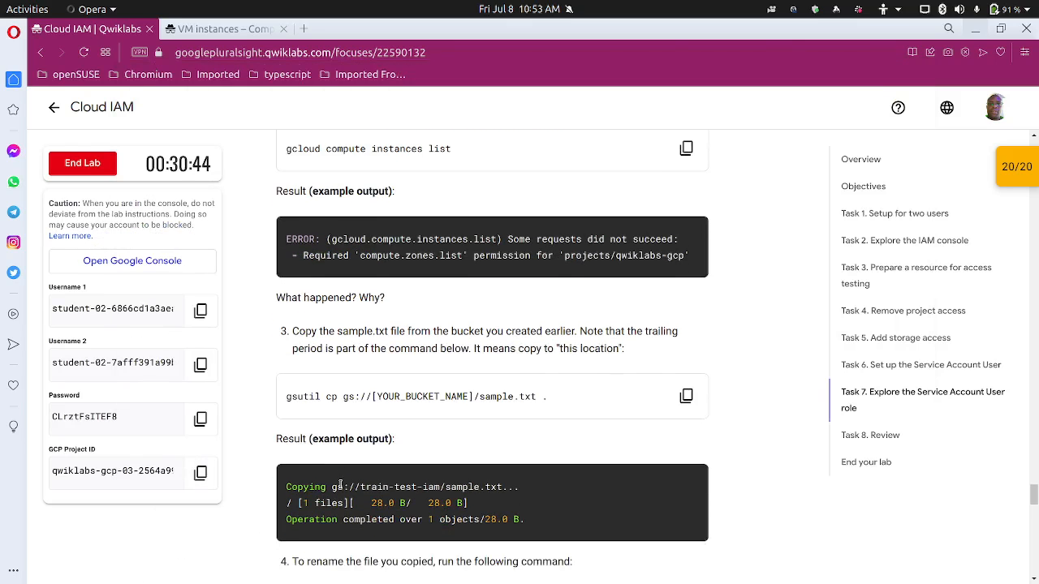
{"action": "scroll", "coordinate": [340, 485], "scroll_direction": "down", "scroll_amount": 3}
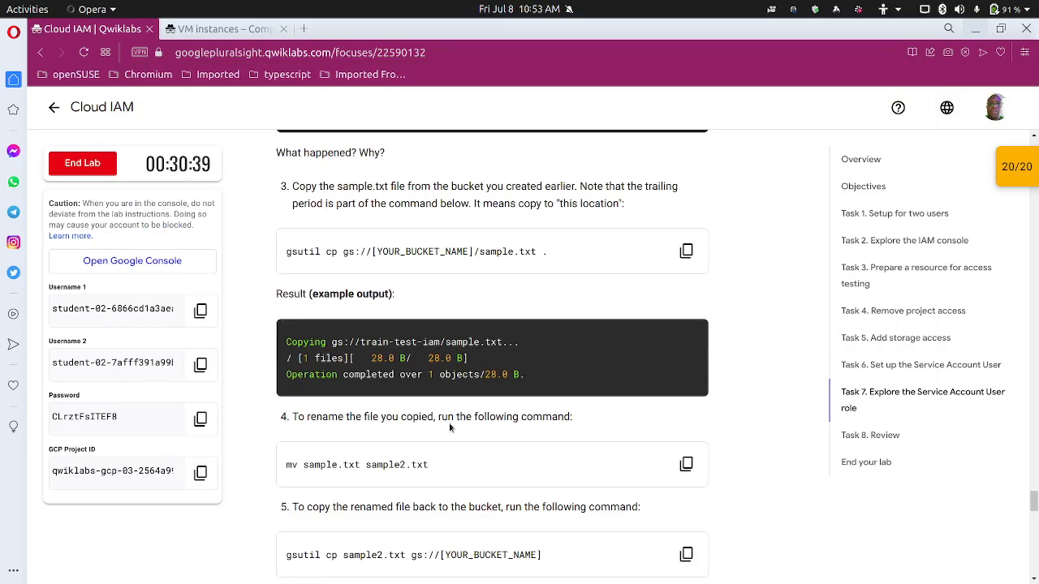
{"action": "scroll", "coordinate": [699, 403], "scroll_direction": "down", "scroll_amount": 3}
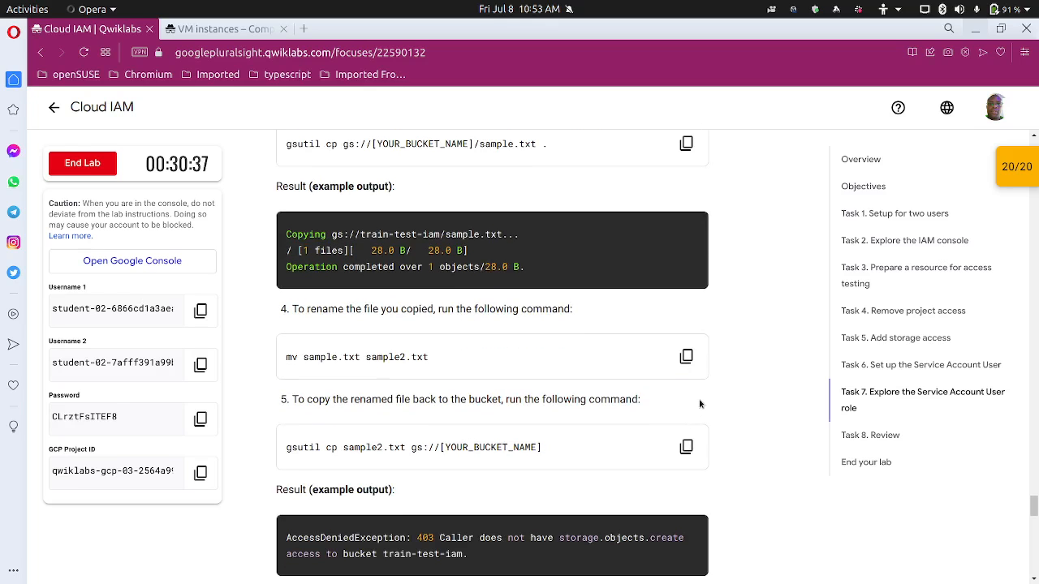
{"action": "left_click", "coordinate": [690, 365]}
{"action": "mouse_move", "coordinate": [584, 575]}
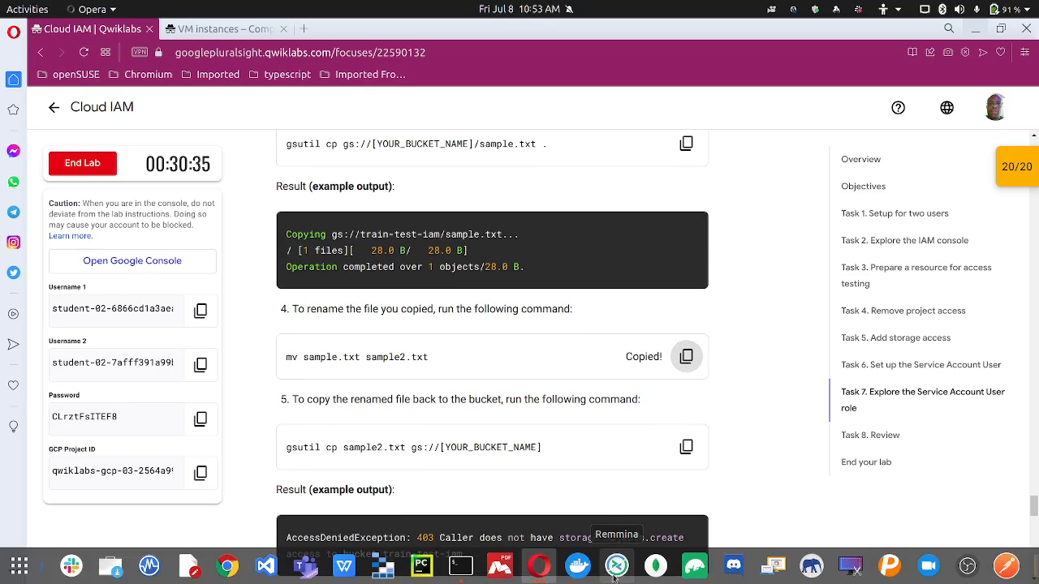
{"action": "left_click", "coordinate": [540, 566]}
{"action": "left_click", "coordinate": [647, 481]}
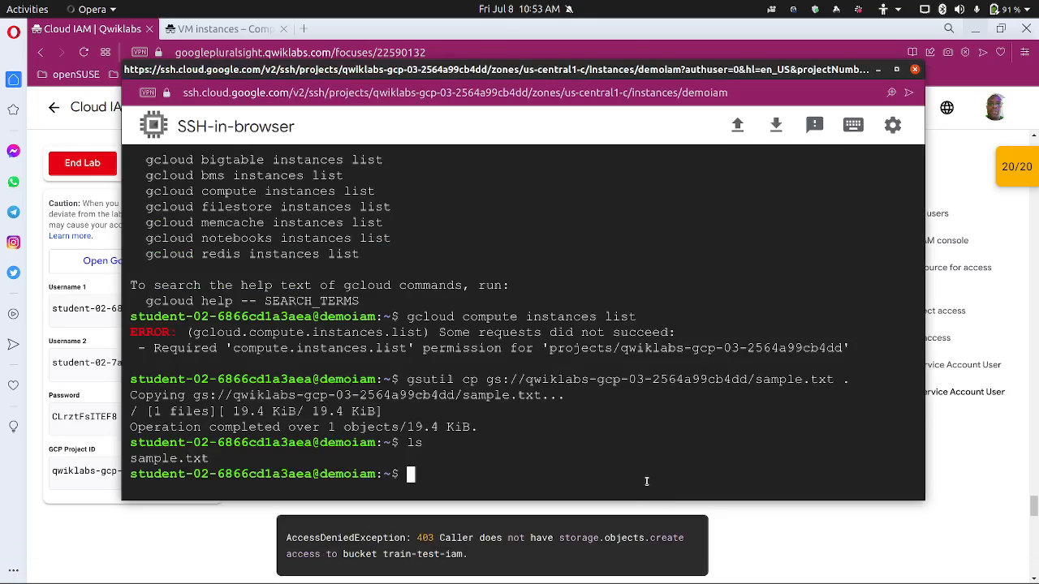
{"action": "key", "text": "ctrl+v"}
{"action": "key", "text": "Return"}
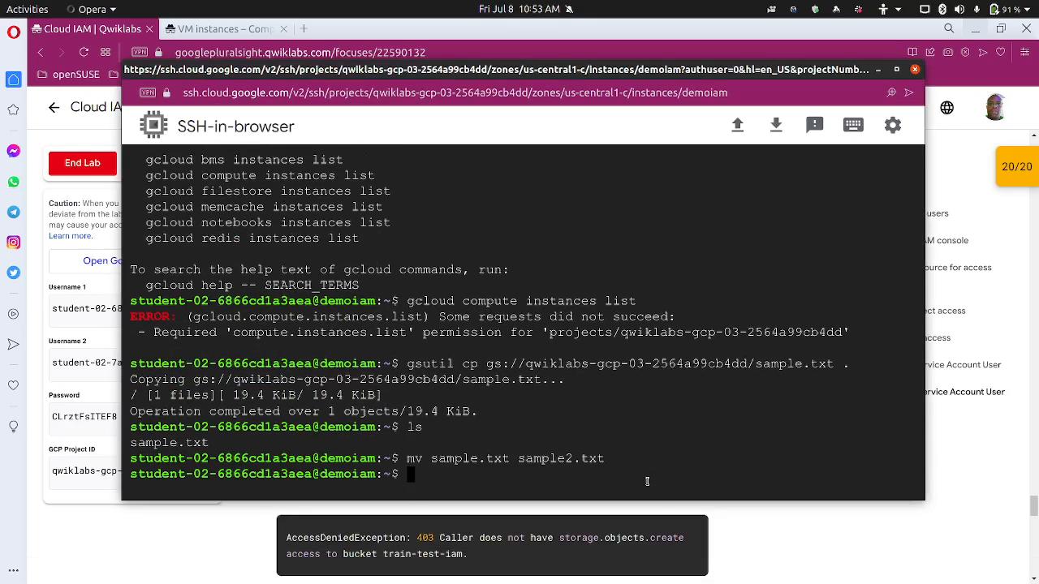
{"action": "type", "text": "ls"}
{"action": "key", "text": "Return"}
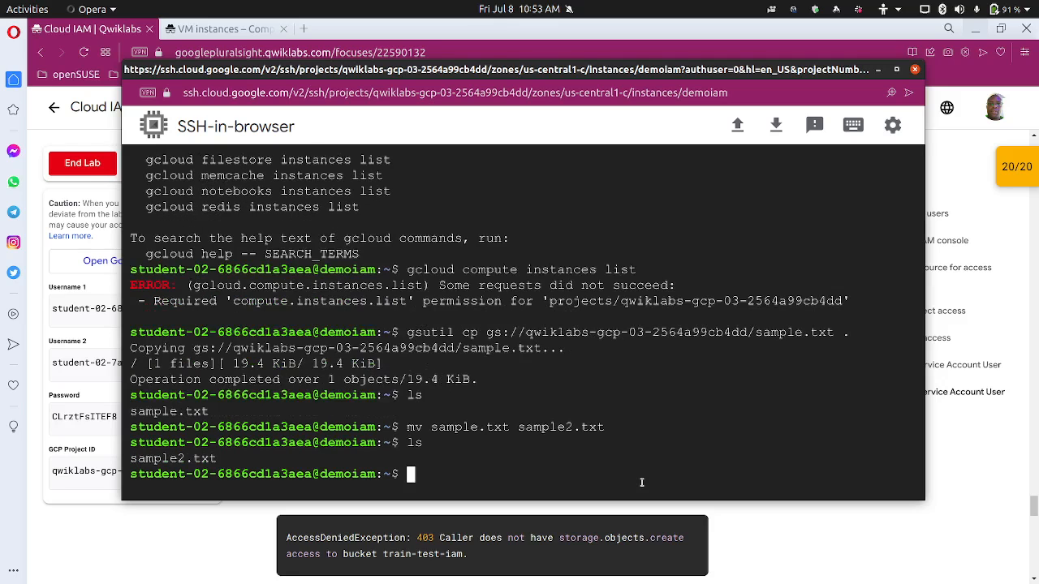
{"action": "left_click", "coordinate": [251, 541]}
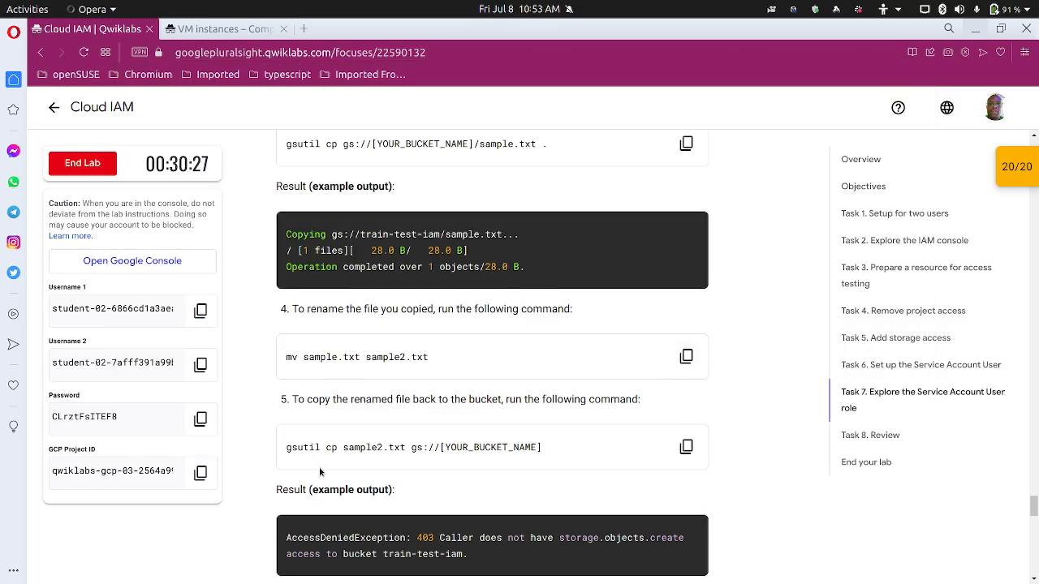
Enter gsutil cp sample2.txt gs://<project-id> in the demoiam terminal
{"action": "scroll", "coordinate": [324, 455], "scroll_direction": "down", "scroll_amount": 2}
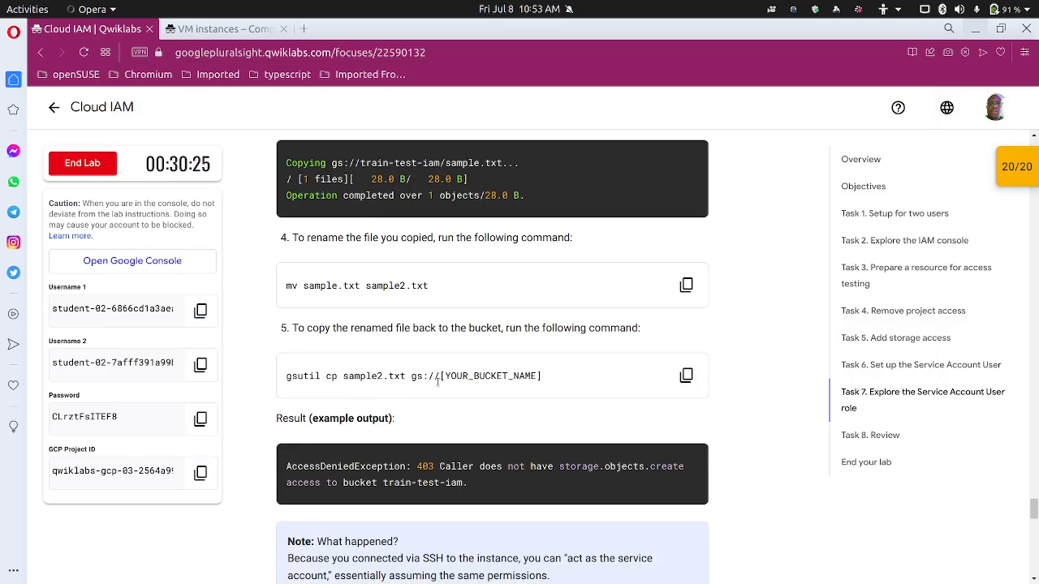
{"action": "left_click", "coordinate": [193, 473]}
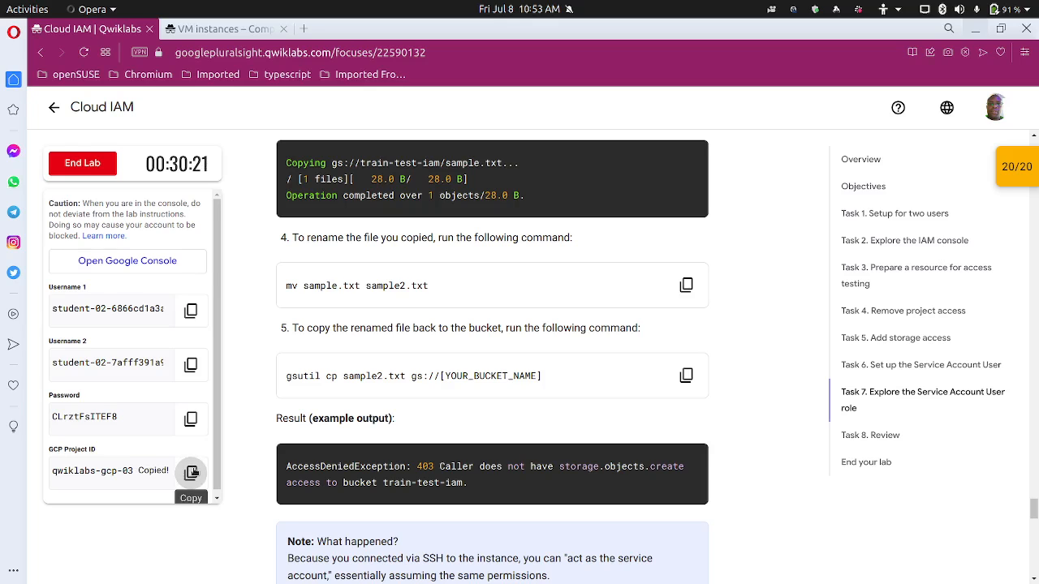
{"action": "mouse_move", "coordinate": [548, 568]}
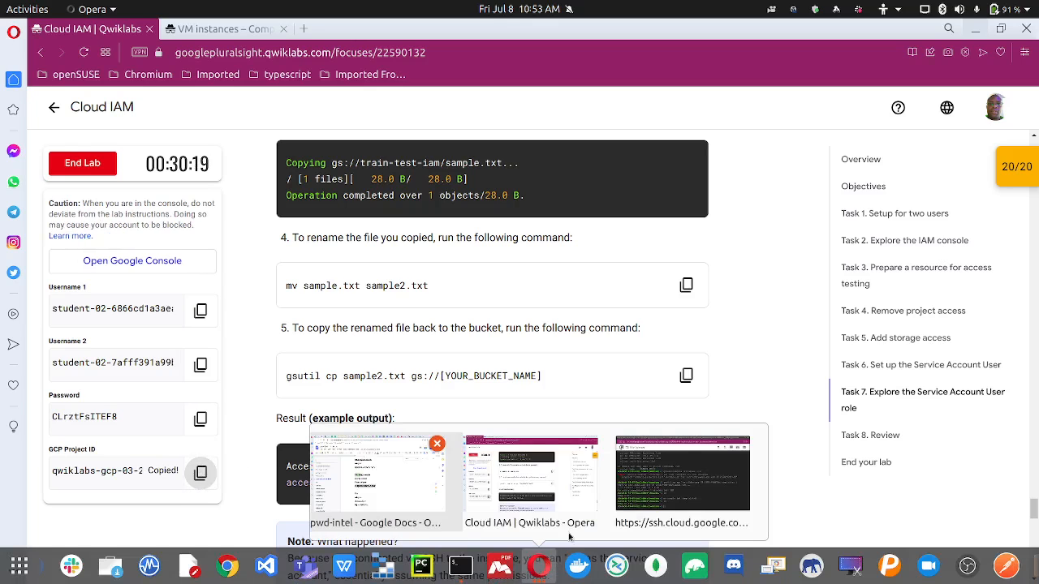
{"action": "left_click", "coordinate": [649, 491]}
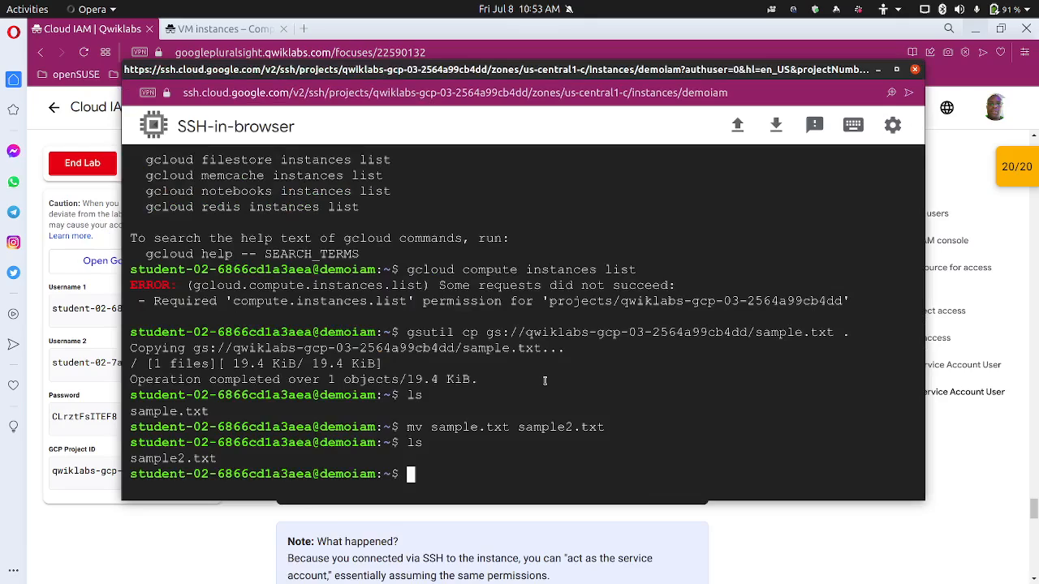
{"action": "type", "text": "gsutil cp sam"}
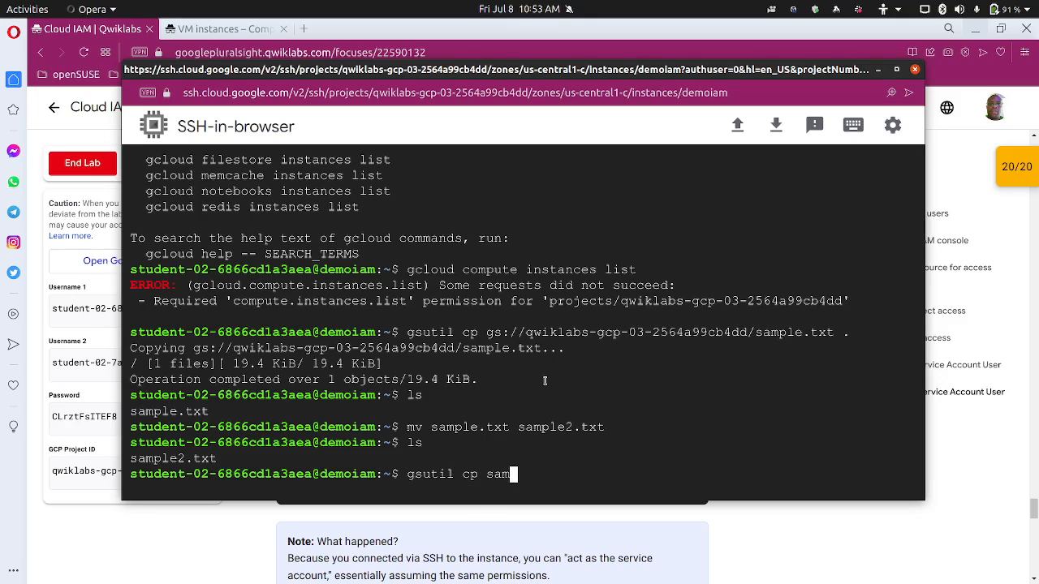
{"action": "key", "text": "Tab"}
{"action": "type", "text": "gs://"}
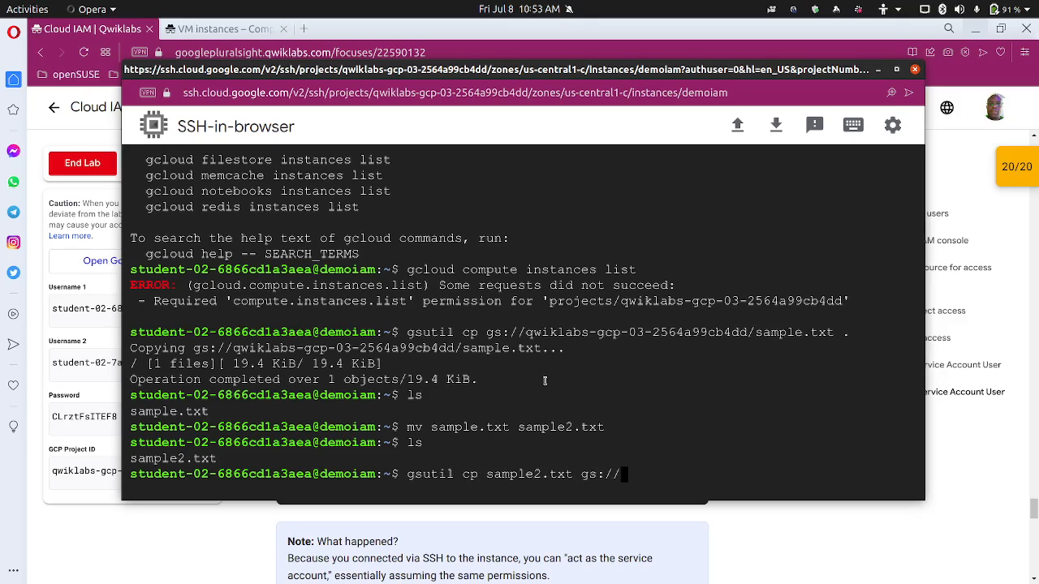
{"action": "key", "text": "ctrl+v"}
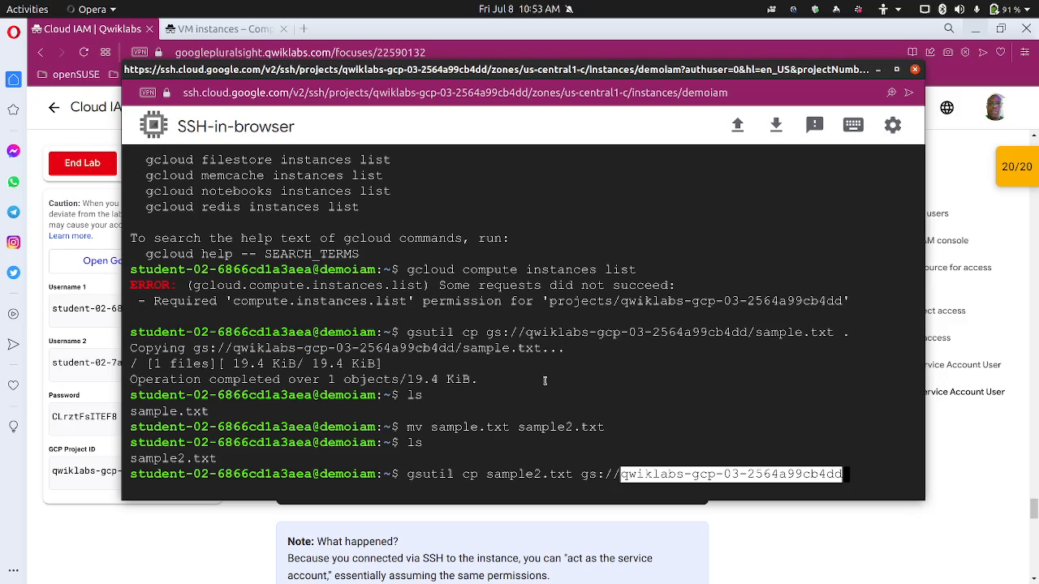
Run the sample2.txt upload, which fails with a 403 AccessDeniedException
{"action": "key", "text": "alt+Tab"}
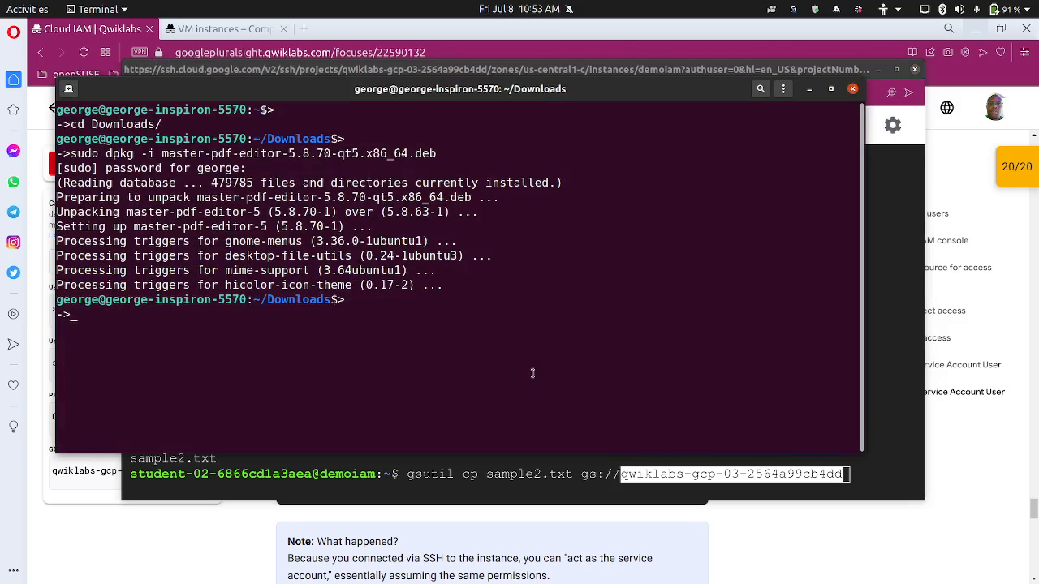
{"action": "key", "text": "alt+Tab"}
{"action": "left_click", "coordinate": [192, 564]}
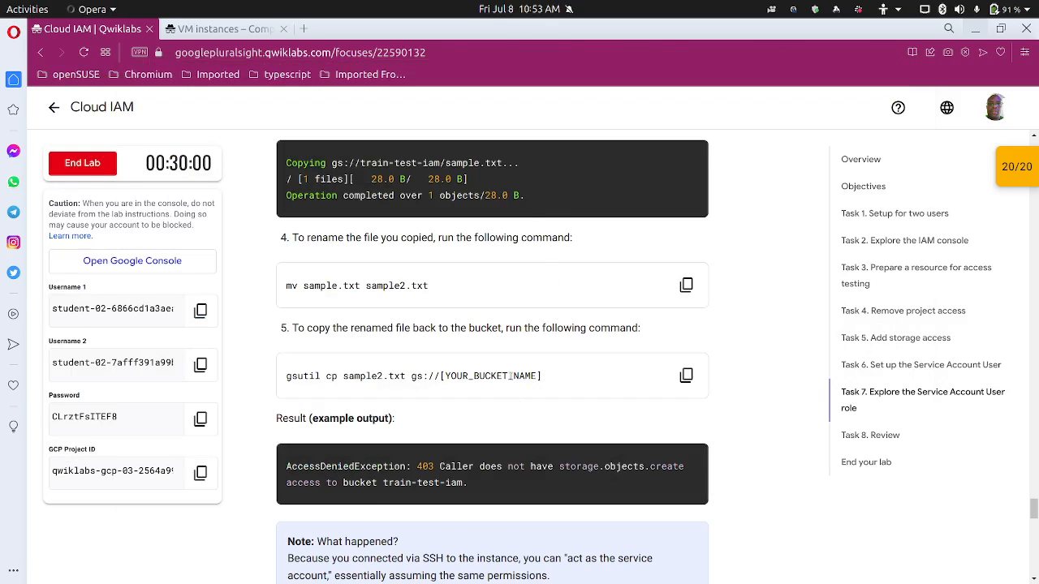
{"action": "key", "text": "alt+Tab"}
{"action": "key", "text": "alt+Tab"}
{"action": "mouse_move", "coordinate": [584, 576]}
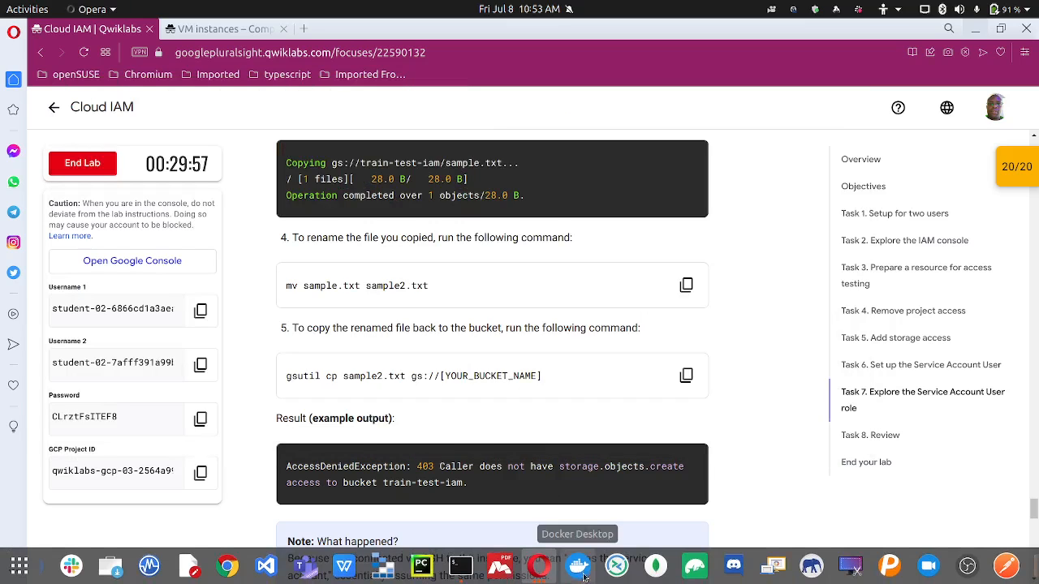
{"action": "mouse_move", "coordinate": [539, 565]}
{"action": "left_click", "coordinate": [663, 478]}
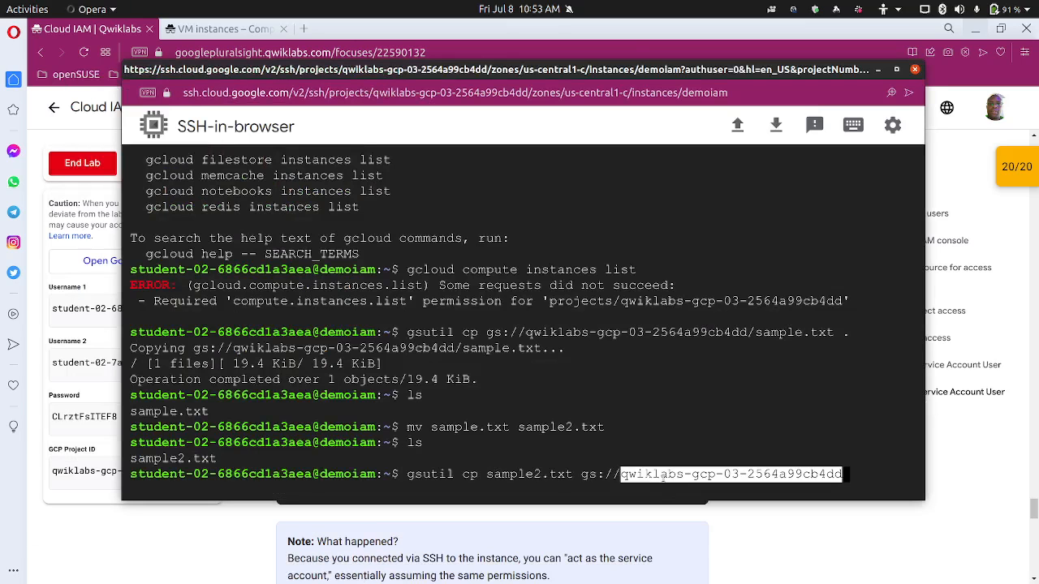
{"action": "key", "text": "Return"}
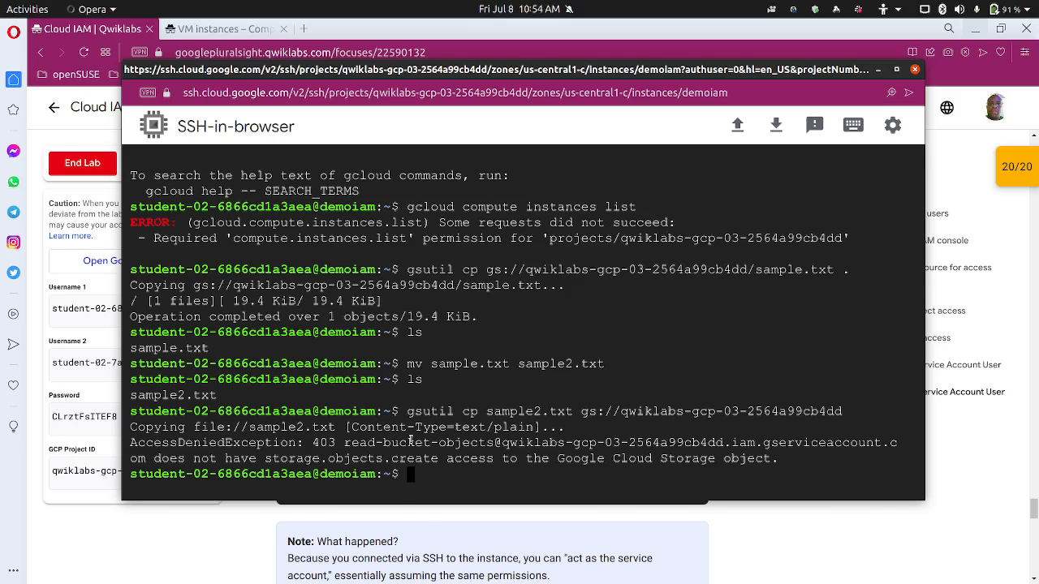
Scroll the lab instructions to steps 6–10 for changing read-bucket-objects to Storage Object Creator
{"action": "left_click", "coordinate": [248, 518]}
{"action": "scroll", "coordinate": [277, 495], "scroll_direction": "down", "scroll_amount": 3}
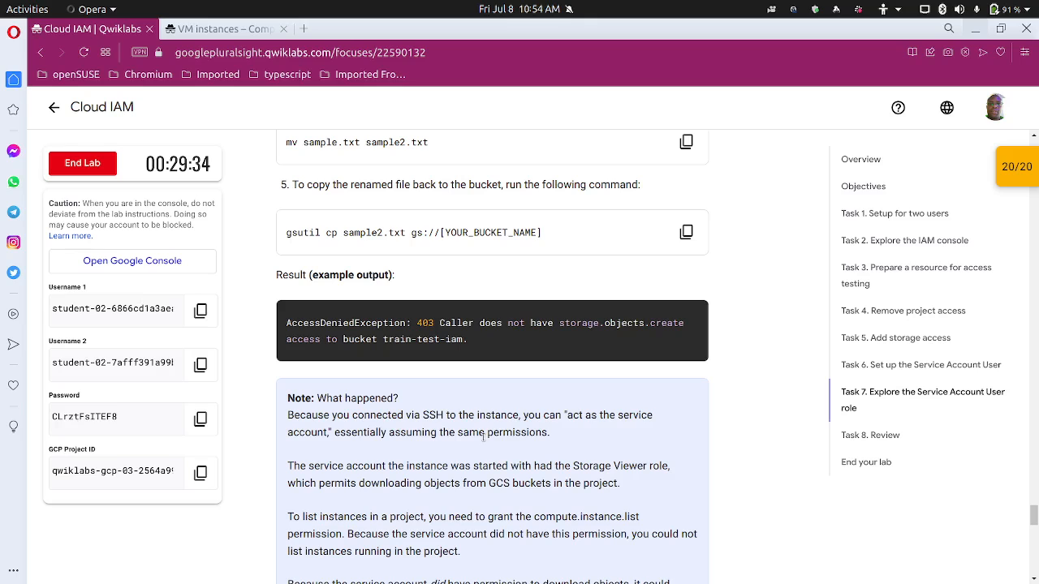
{"action": "scroll", "coordinate": [381, 438], "scroll_direction": "down", "scroll_amount": 3}
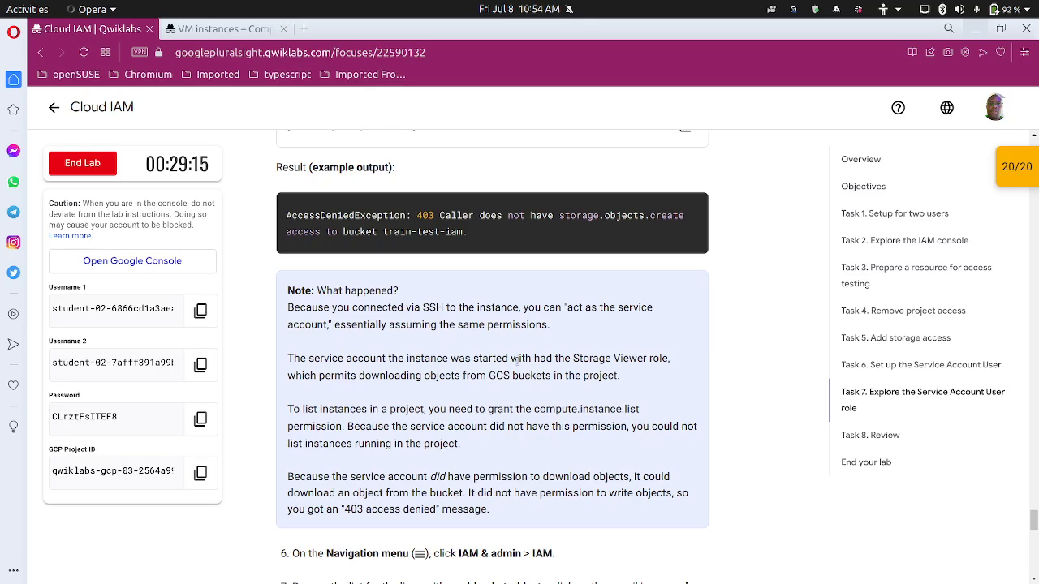
{"action": "scroll", "coordinate": [487, 402], "scroll_direction": "down", "scroll_amount": 2}
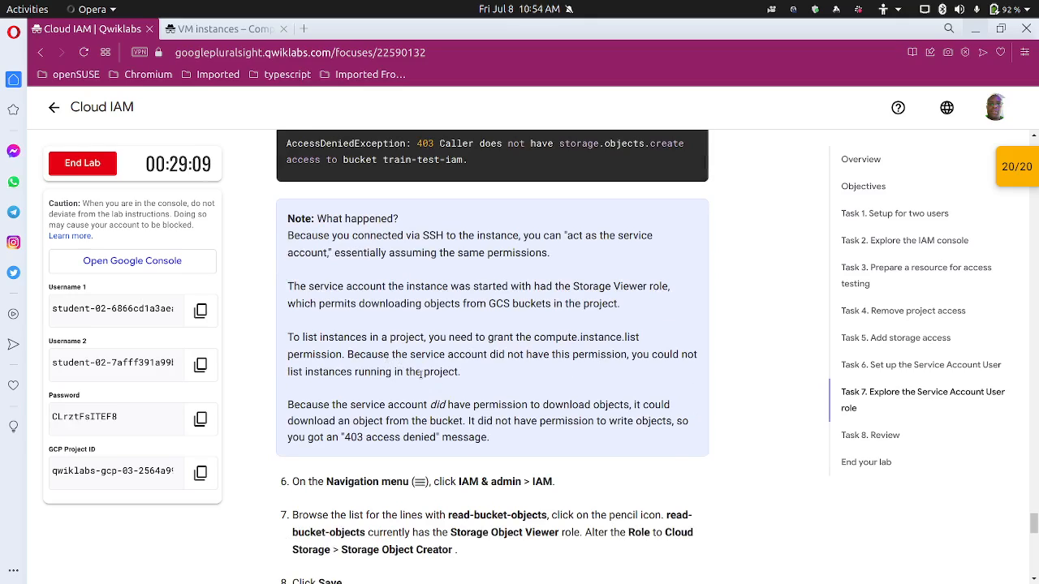
{"action": "scroll", "coordinate": [370, 370], "scroll_direction": "up", "scroll_amount": 1}
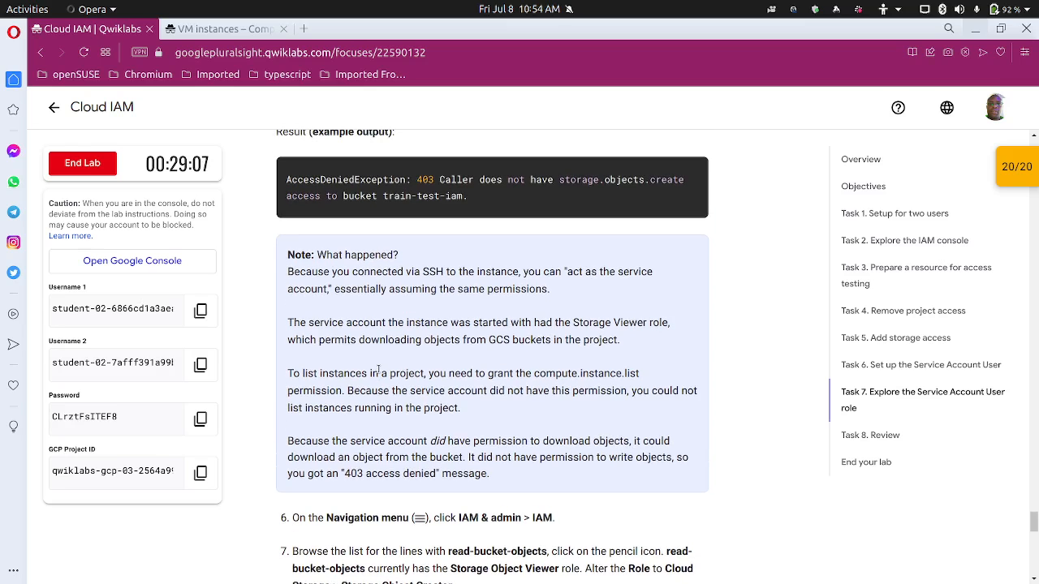
{"action": "scroll", "coordinate": [379, 370], "scroll_direction": "down", "scroll_amount": 1}
{"action": "scroll", "coordinate": [378, 370], "scroll_direction": "up", "scroll_amount": 4}
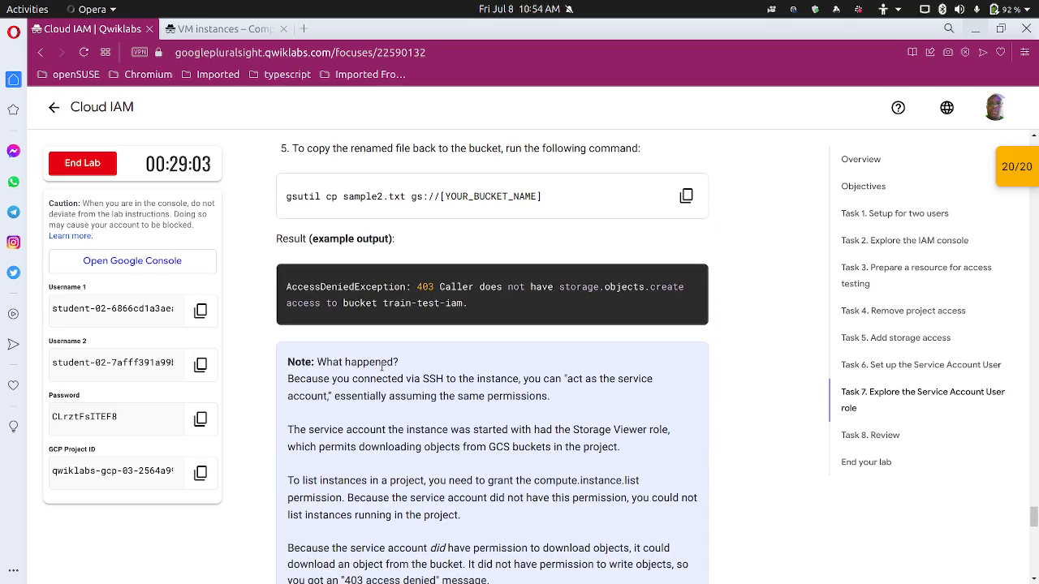
{"action": "scroll", "coordinate": [386, 367], "scroll_direction": "down", "scroll_amount": 1}
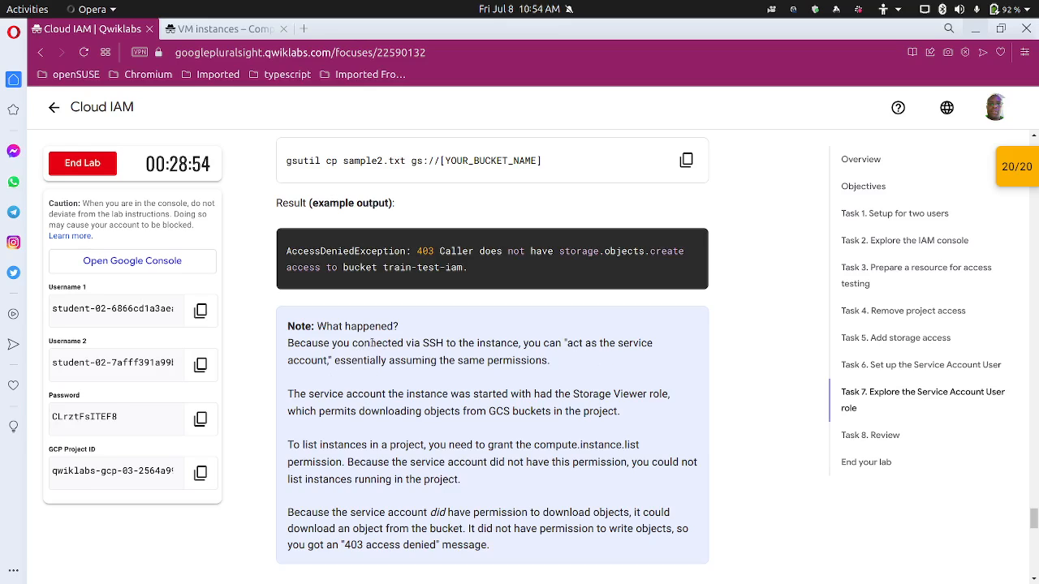
{"action": "scroll", "coordinate": [374, 358], "scroll_direction": "down", "scroll_amount": 1}
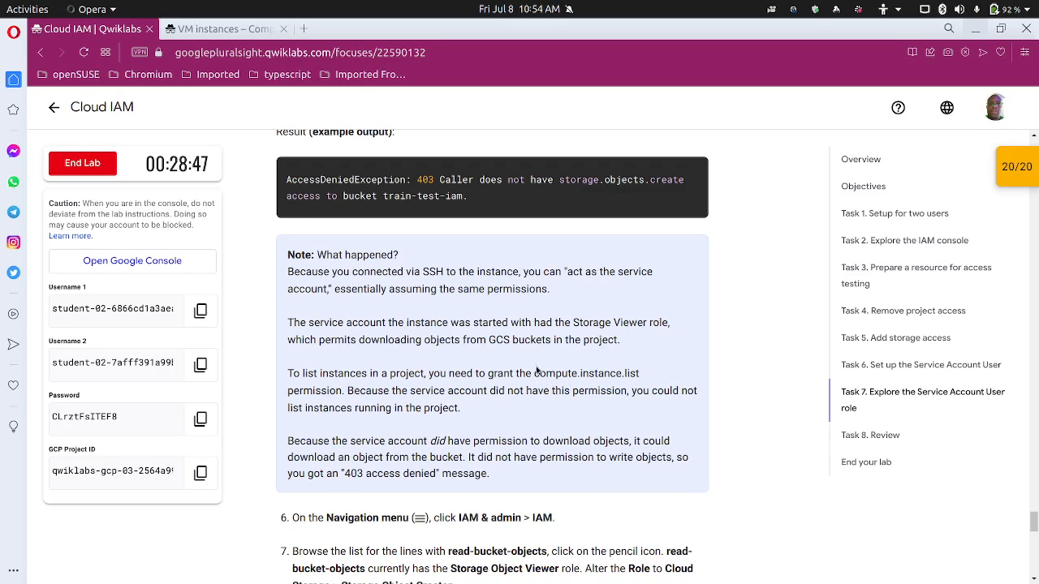
{"action": "scroll", "coordinate": [509, 393], "scroll_direction": "down", "scroll_amount": 1}
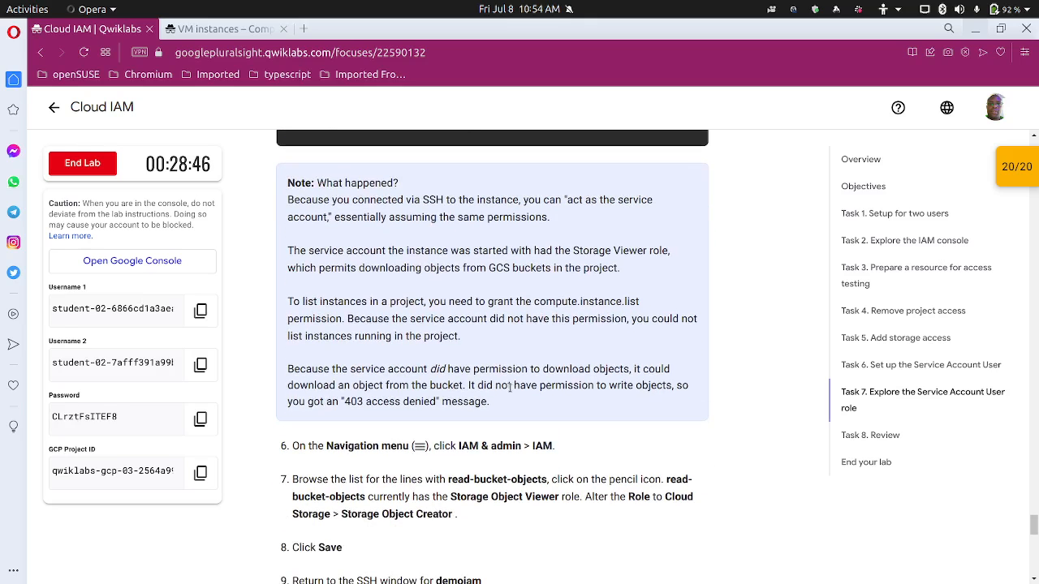
{"action": "scroll", "coordinate": [510, 389], "scroll_direction": "down", "scroll_amount": 1}
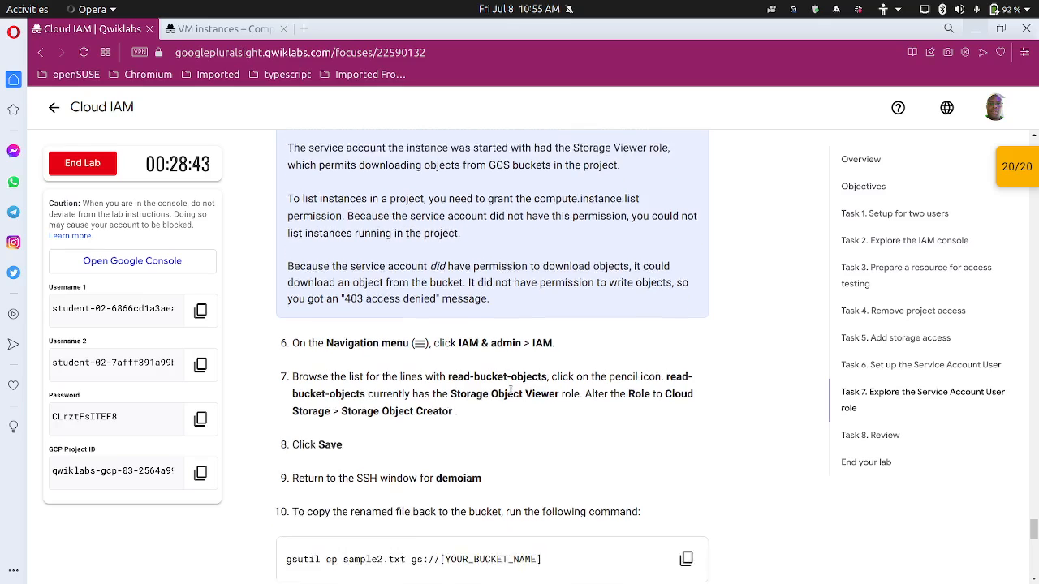
{"action": "scroll", "coordinate": [509, 393], "scroll_direction": "down", "scroll_amount": 1}
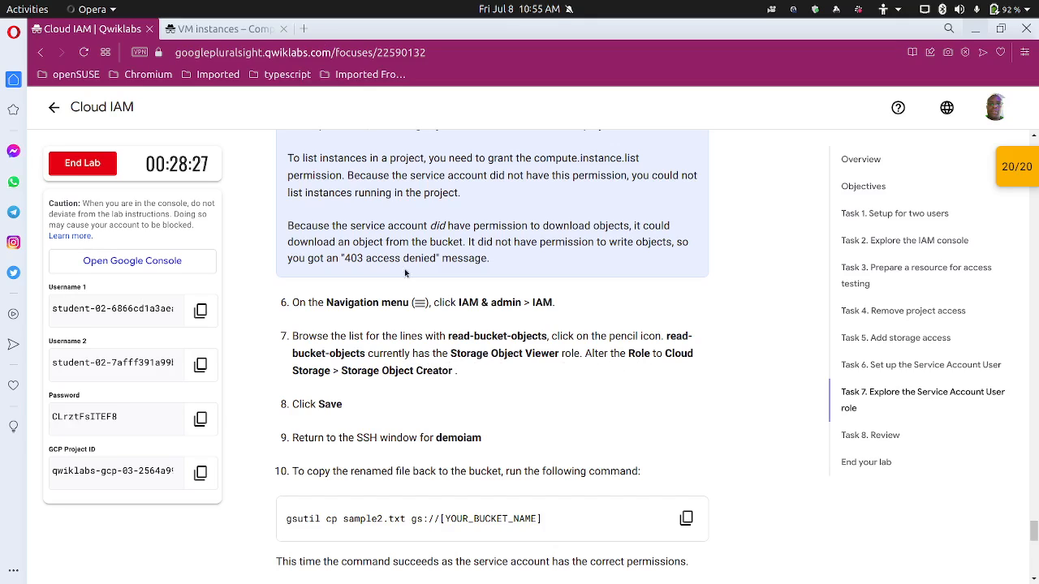
Search the console for 'iam' and open the IAM permissions page
{"action": "left_click", "coordinate": [237, 29]}
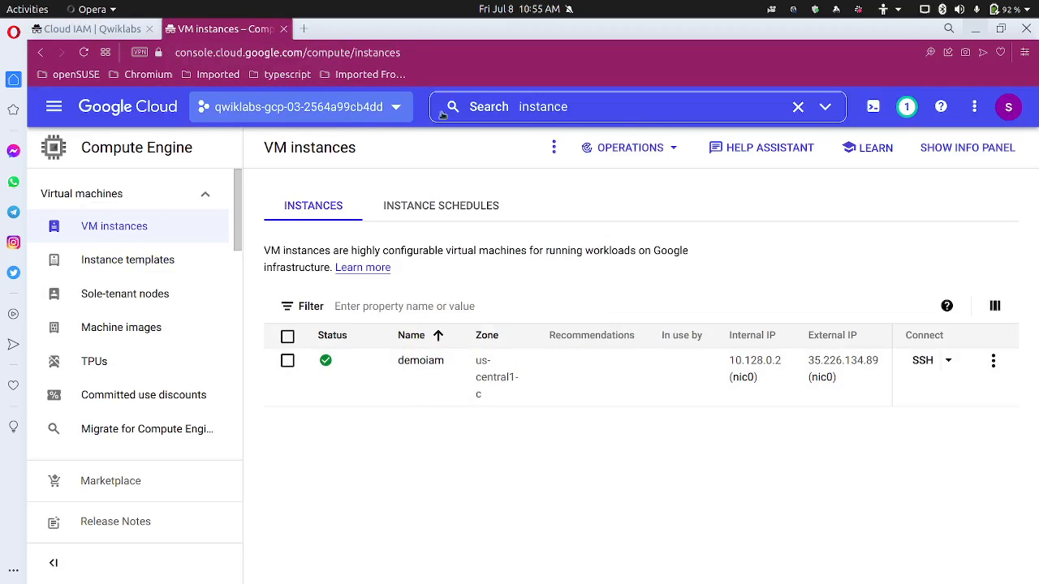
{"action": "left_click", "coordinate": [632, 113]}
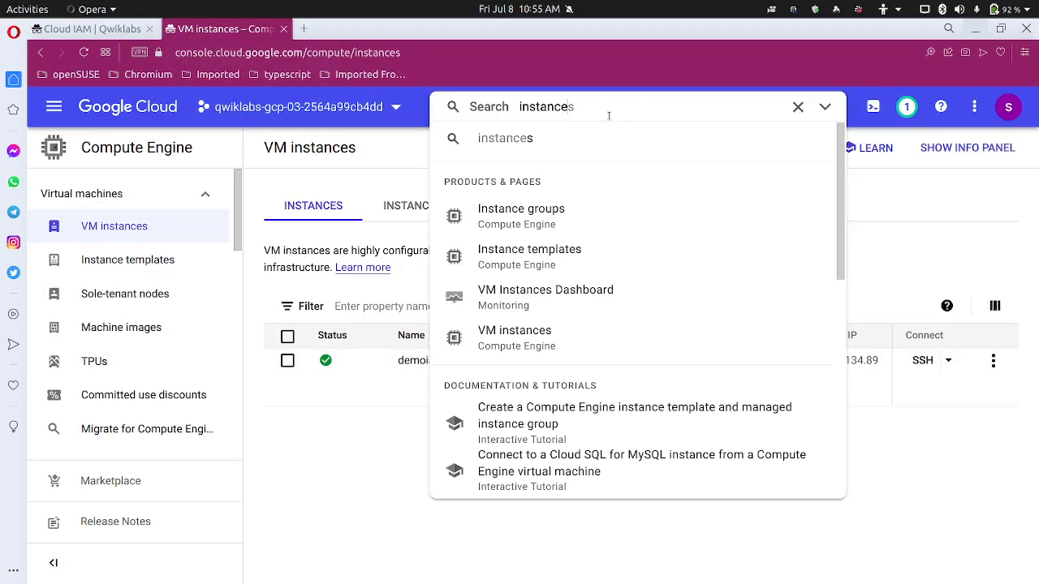
{"action": "left_click_drag", "start_coordinate": [609, 116], "coordinate": [451, 116]}
{"action": "type", "text": "iam"}
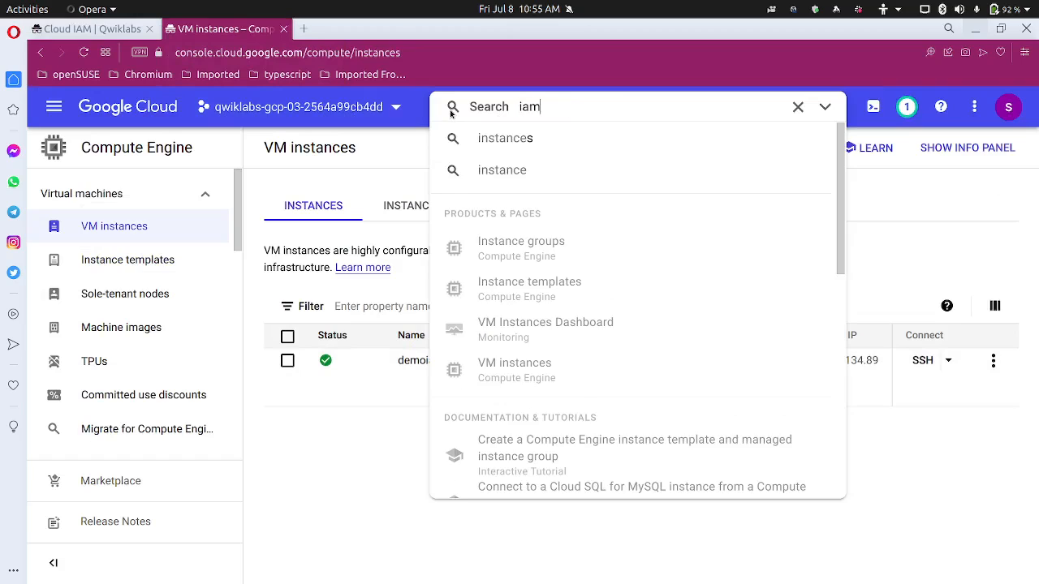
{"action": "left_click", "coordinate": [519, 219]}
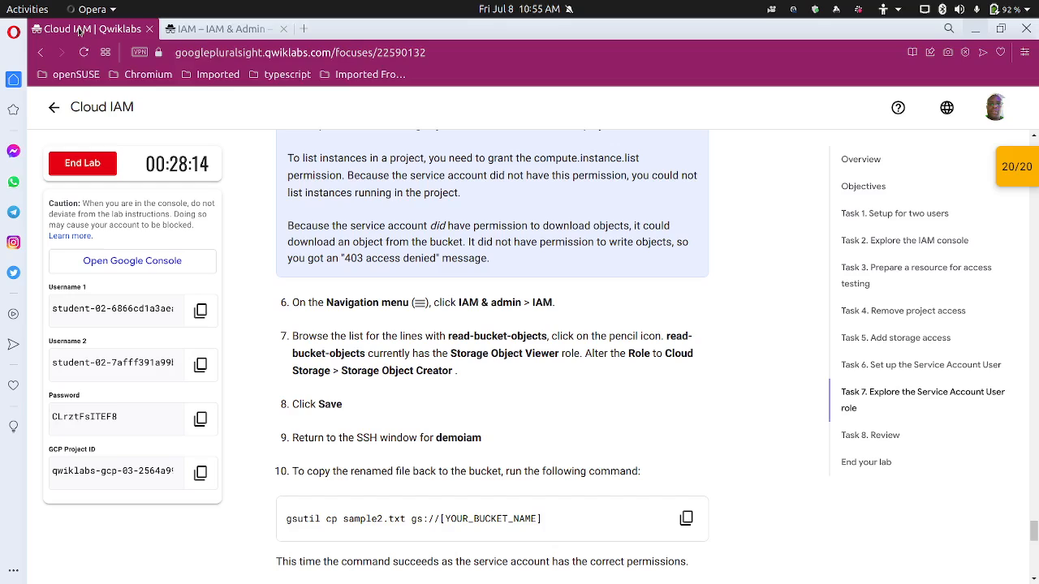
Check the lab instructions and scroll the IAM list to the read-bucket-objects row with Storage Object Viewer
{"action": "left_click", "coordinate": [80, 29]}
{"action": "left_click", "coordinate": [215, 28]}
{"action": "scroll", "coordinate": [512, 531], "scroll_direction": "down", "scroll_amount": 3}
{"action": "scroll", "coordinate": [516, 523], "scroll_direction": "down", "scroll_amount": 4}
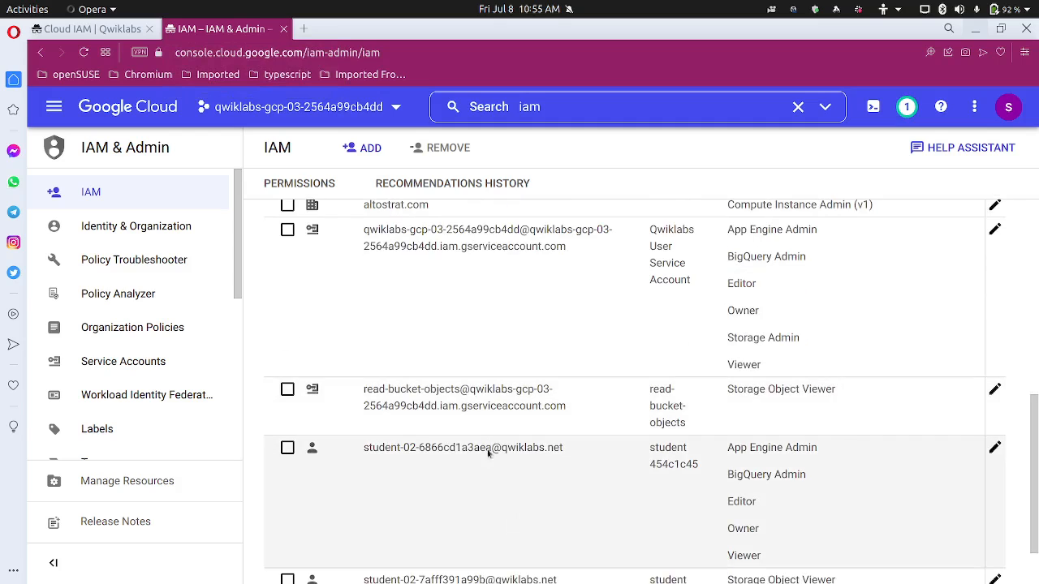
{"action": "left_click", "coordinate": [89, 29]}
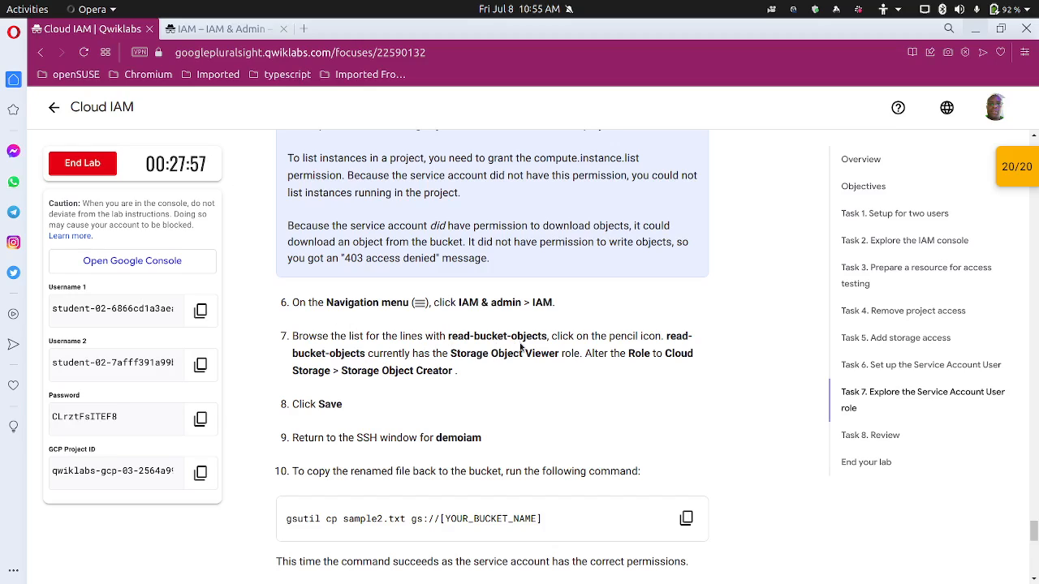
{"action": "scroll", "coordinate": [521, 361], "scroll_direction": "down", "scroll_amount": 1}
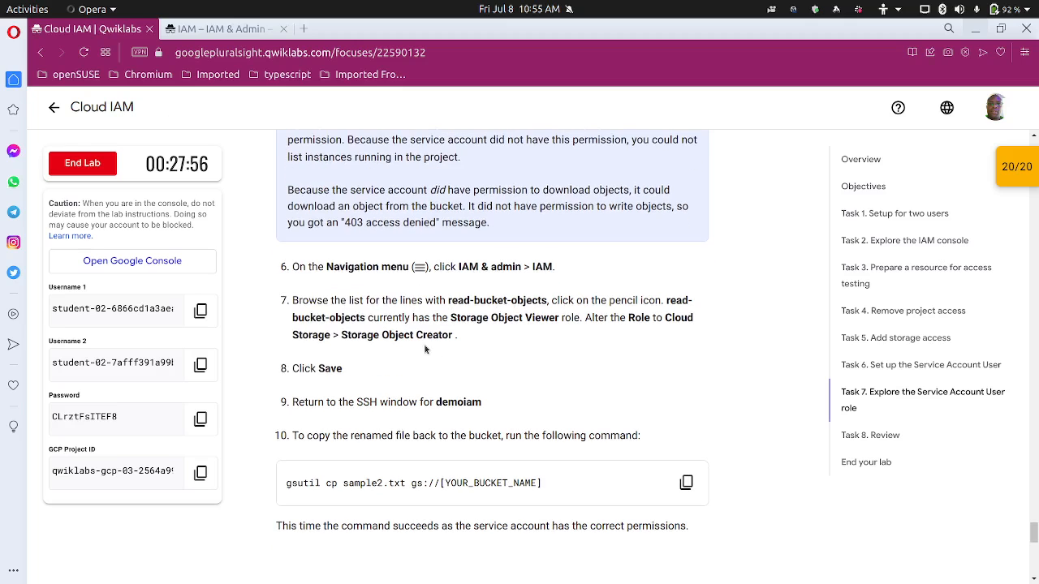
{"action": "left_click", "coordinate": [230, 27]}
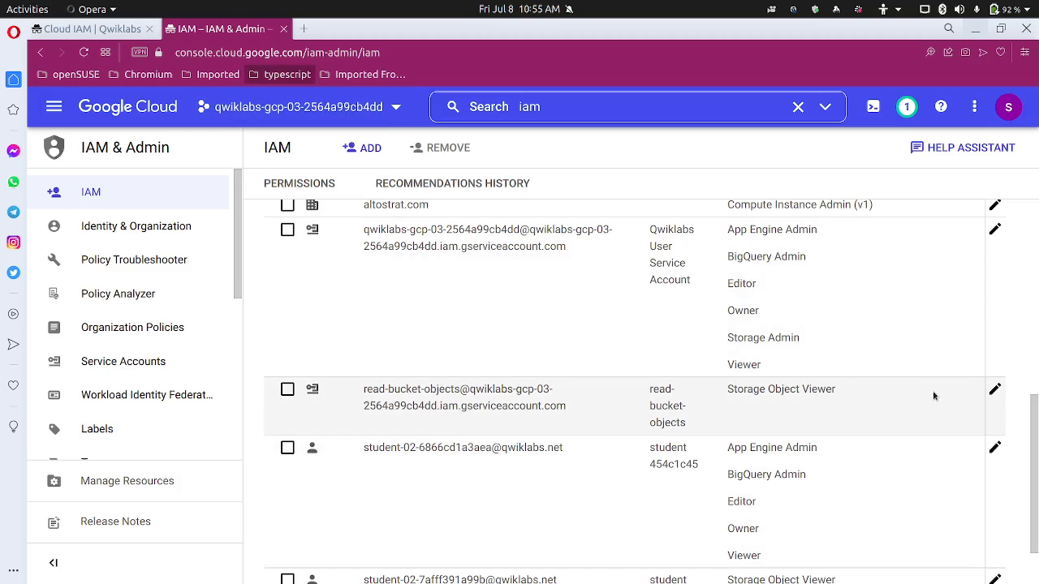
Replace read-bucket-objects' Storage Object Viewer role with Storage Object Creator and save
{"action": "left_click", "coordinate": [994, 390]}
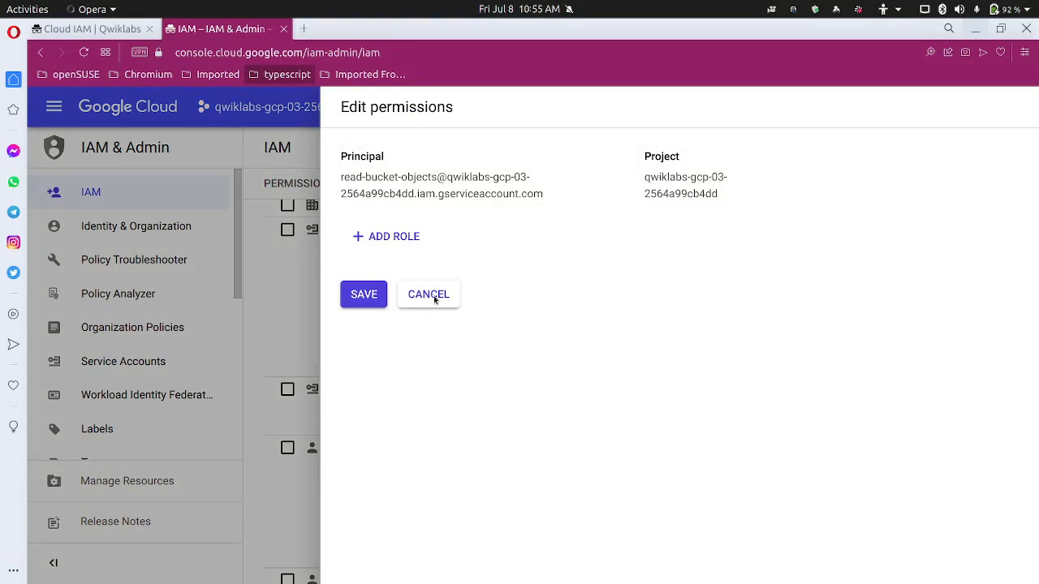
{"action": "left_click", "coordinate": [462, 246]}
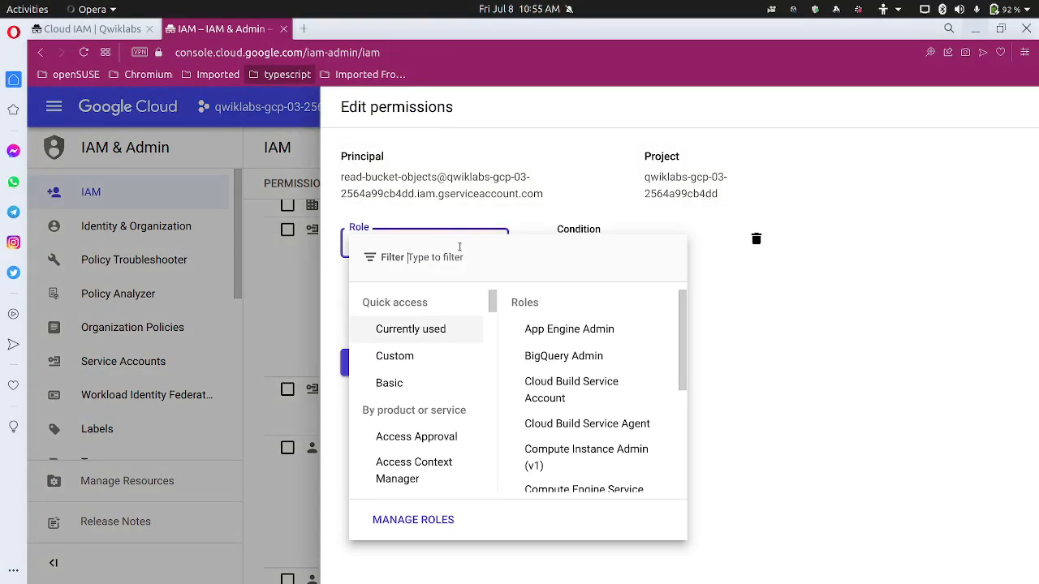
{"action": "type", "text": "storage"}
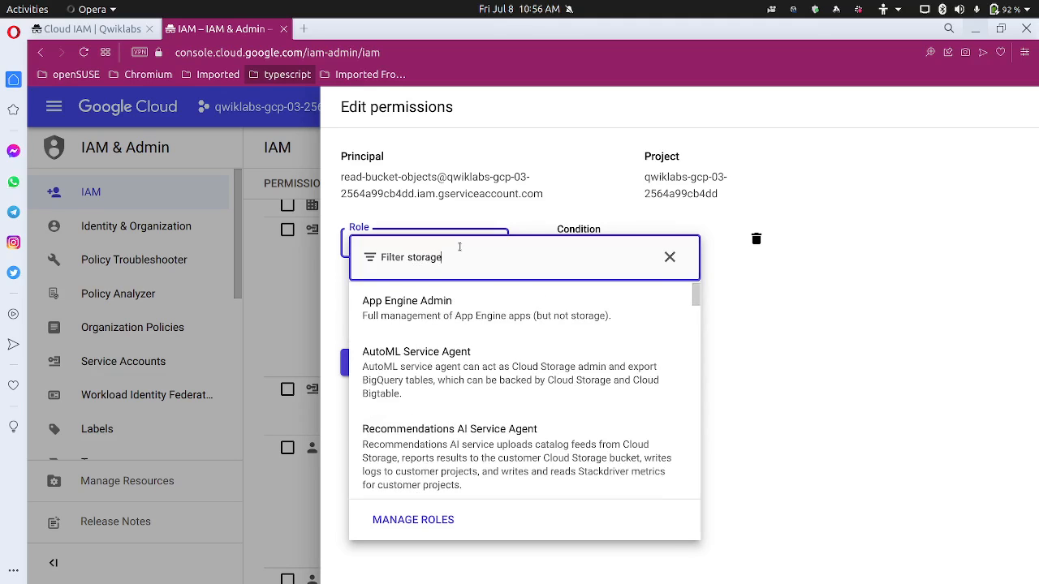
{"action": "scroll", "coordinate": [538, 438], "scroll_direction": "down", "scroll_amount": 10}
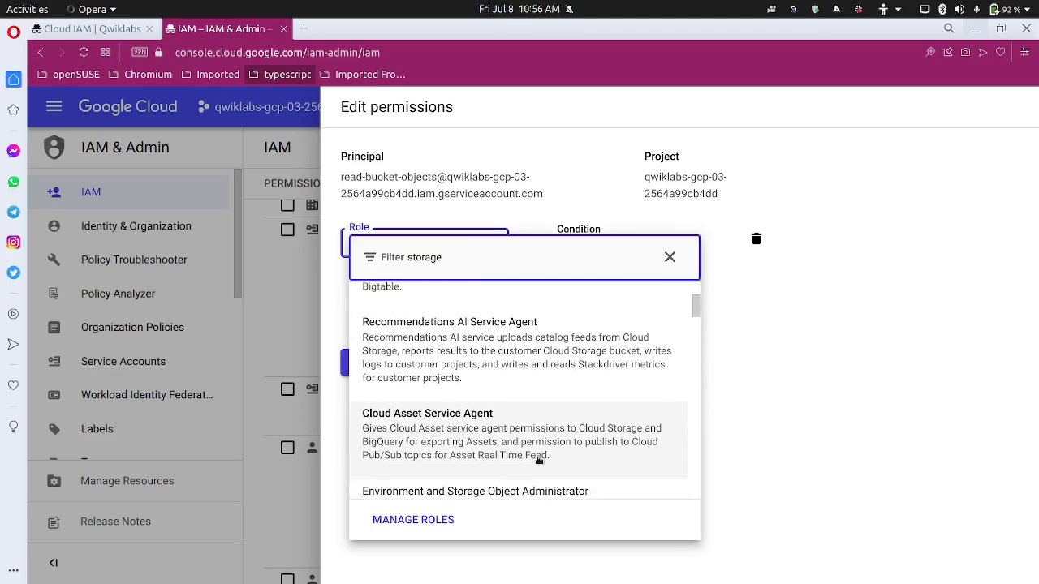
{"action": "scroll", "coordinate": [538, 460], "scroll_direction": "down", "scroll_amount": 8}
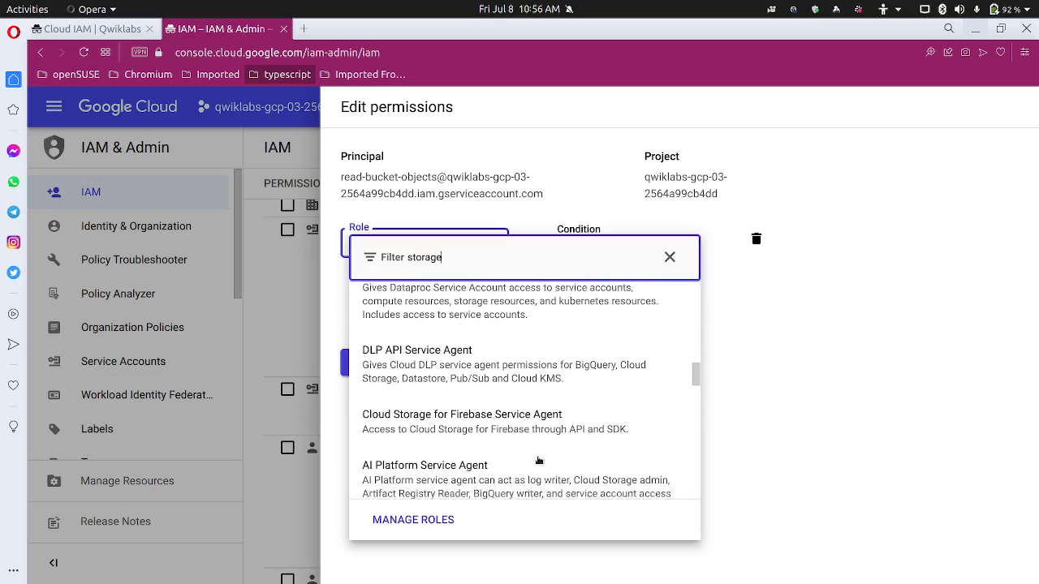
{"action": "scroll", "coordinate": [538, 460], "scroll_direction": "down", "scroll_amount": 1}
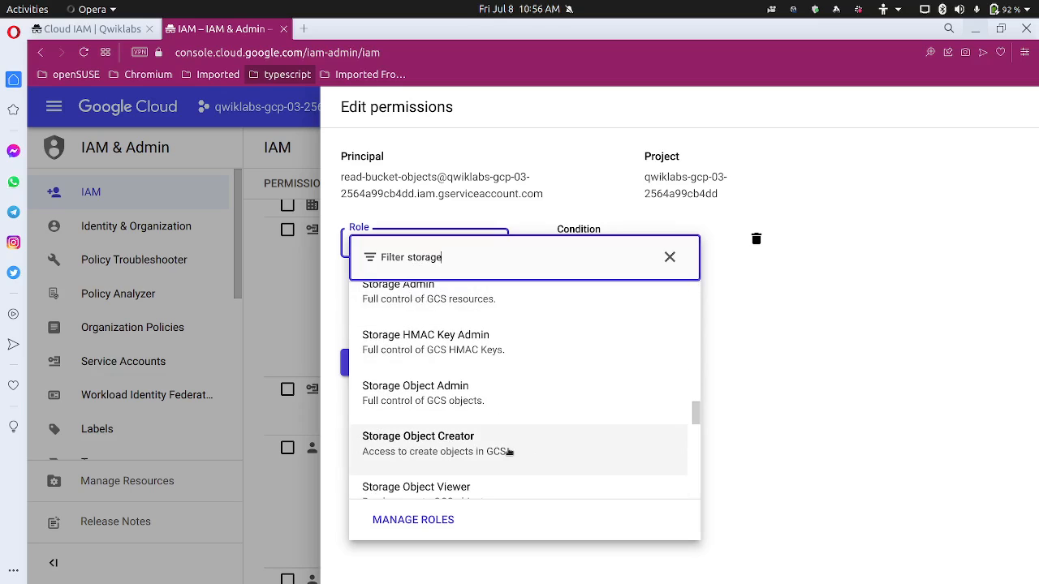
{"action": "left_click", "coordinate": [510, 452]}
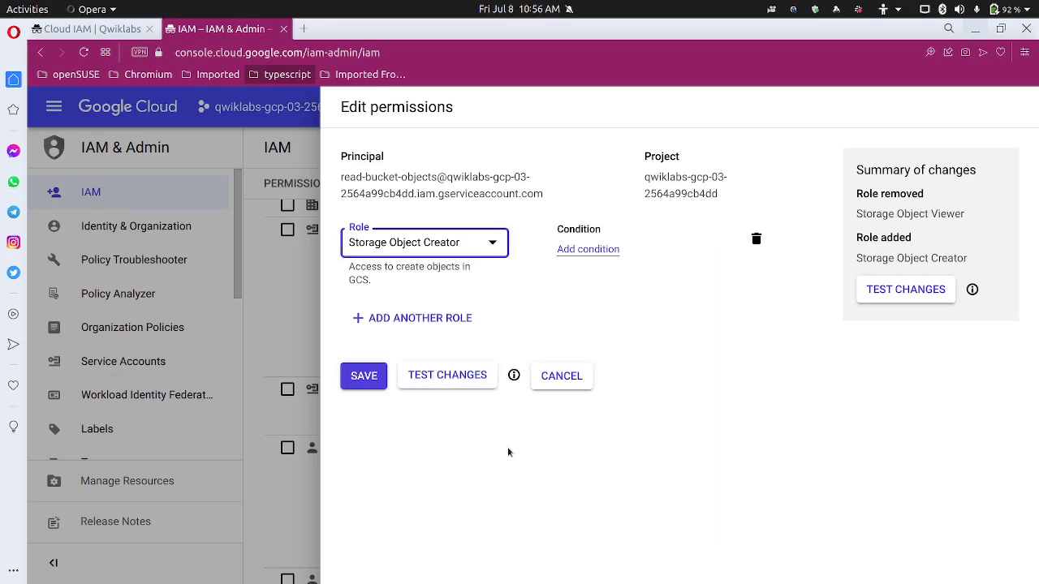
{"action": "left_click", "coordinate": [374, 384]}
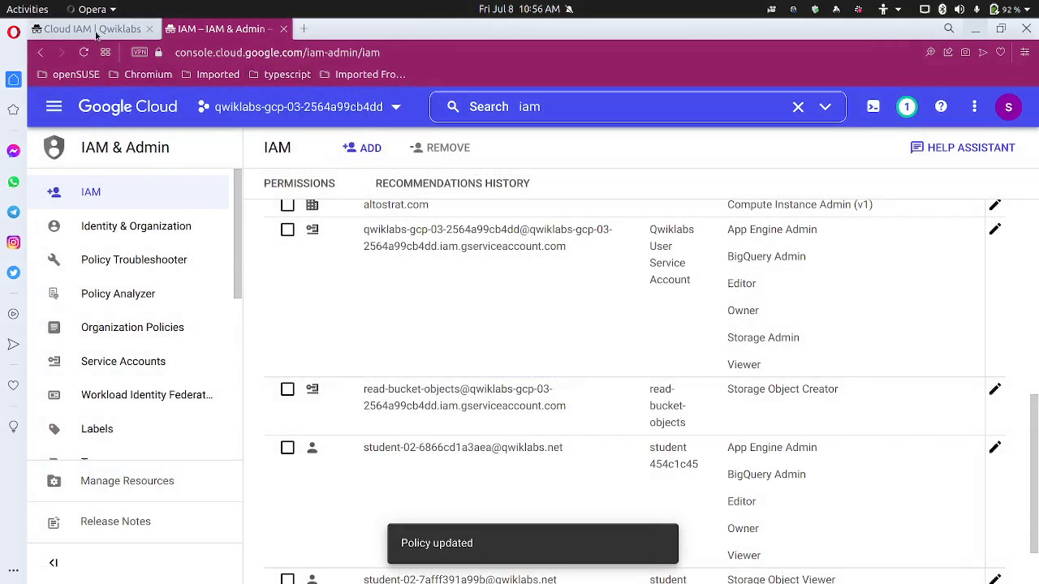
{"action": "left_click", "coordinate": [93, 29]}
Rerun the sample2.txt upload three times in the demoiam SSH terminal, still getting 403
{"action": "scroll", "coordinate": [438, 420], "scroll_direction": "down", "scroll_amount": 2}
{"action": "scroll", "coordinate": [407, 366], "scroll_direction": "up", "scroll_amount": 1}
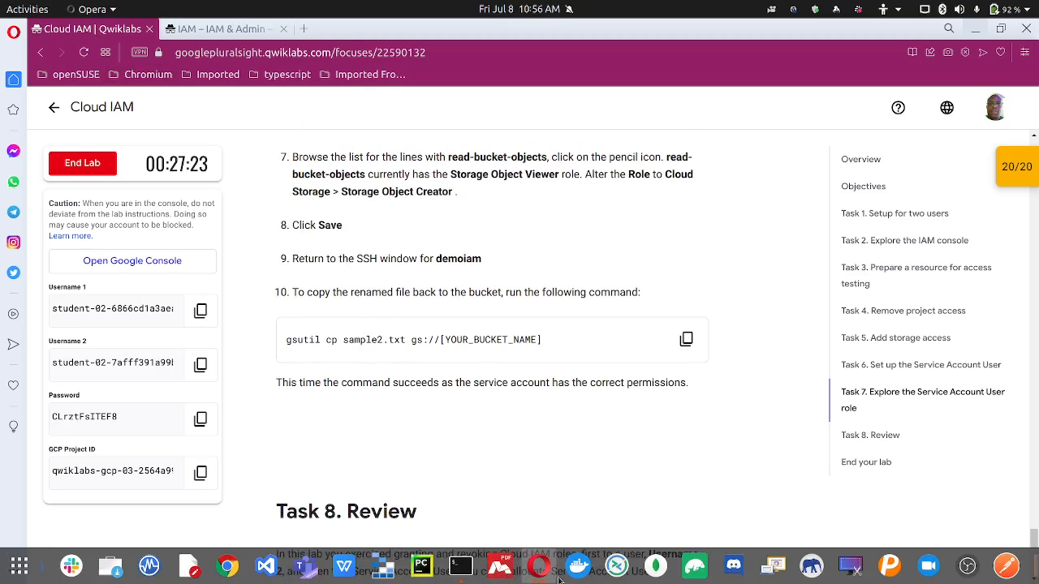
{"action": "left_click", "coordinate": [540, 568]}
{"action": "left_click", "coordinate": [661, 492]}
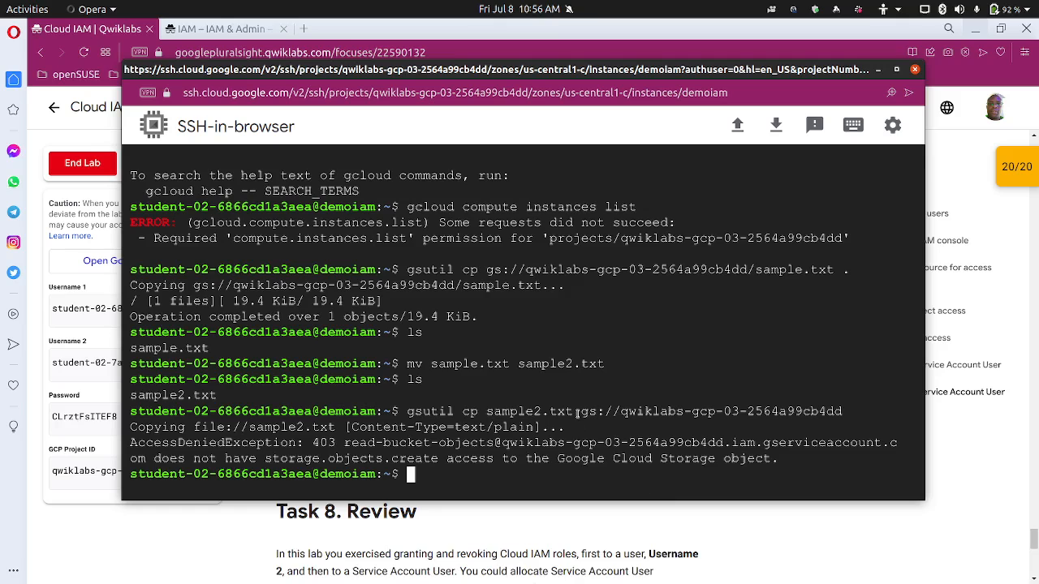
{"action": "key", "text": "Up"}
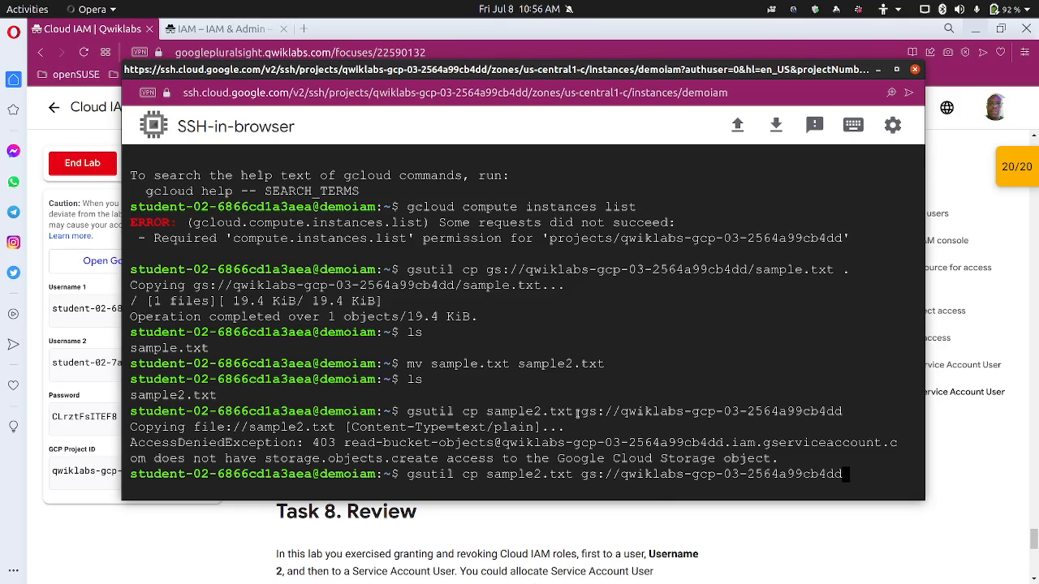
{"action": "key", "text": "Return"}
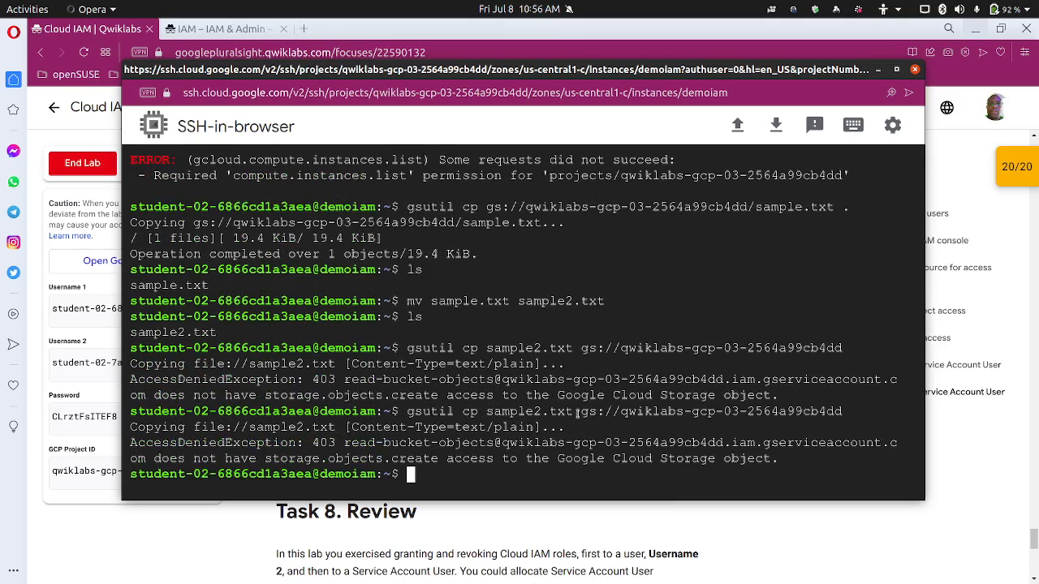
{"action": "key", "text": "Up"}
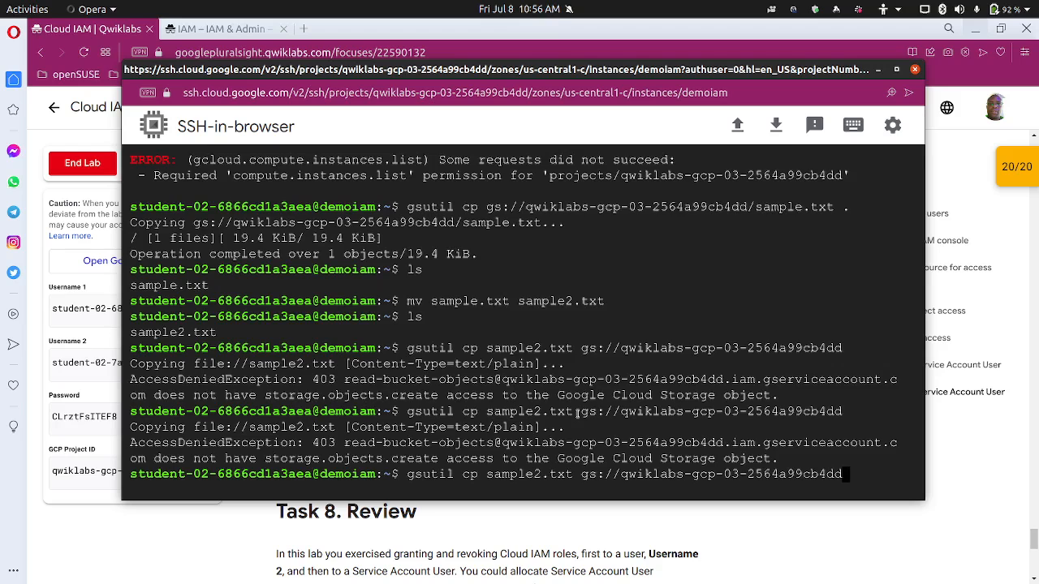
{"action": "key", "text": "Return"}
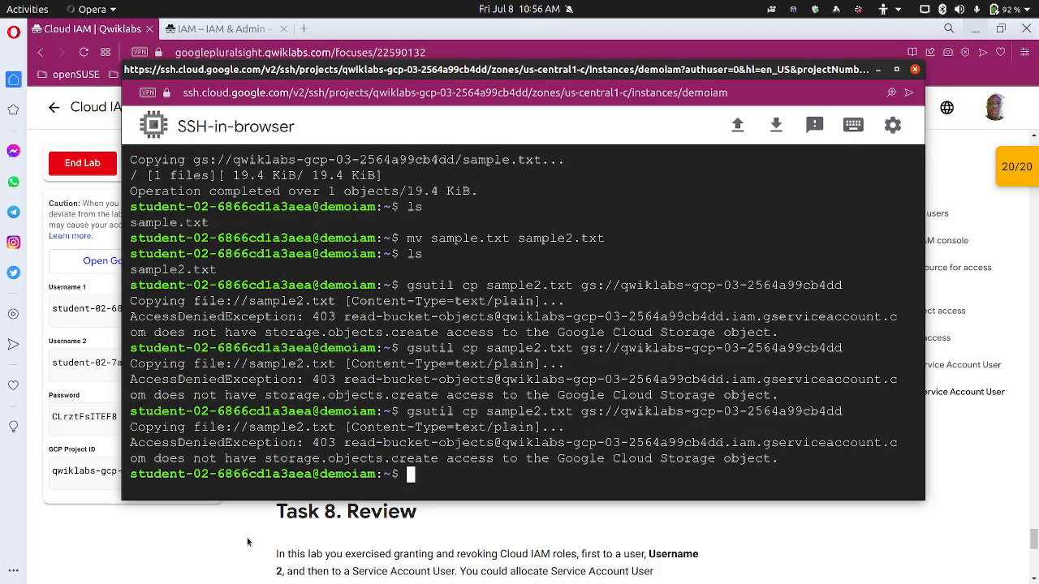
{"action": "key", "text": "Up"}
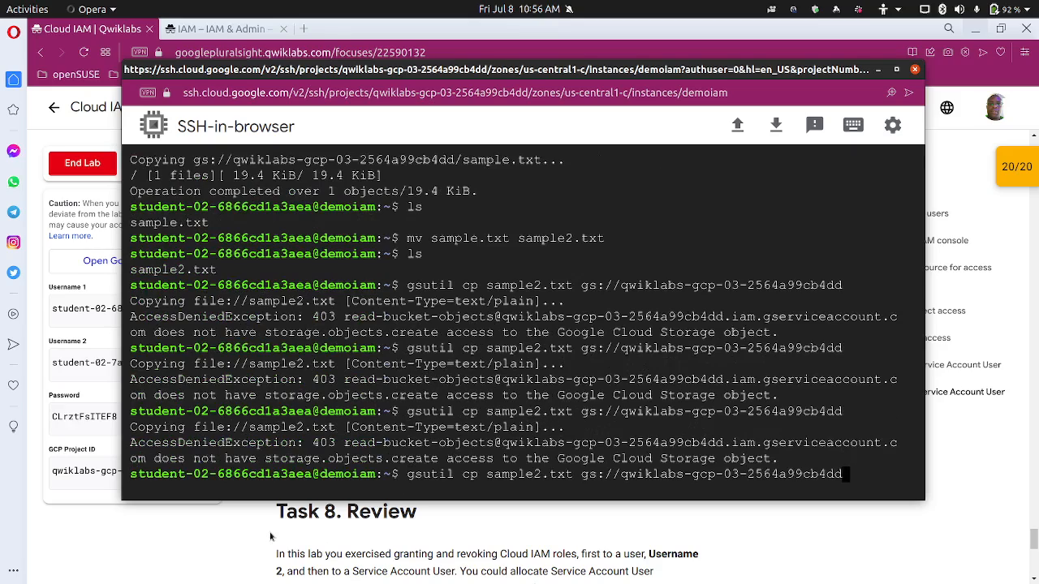
{"action": "key", "text": "Return"}
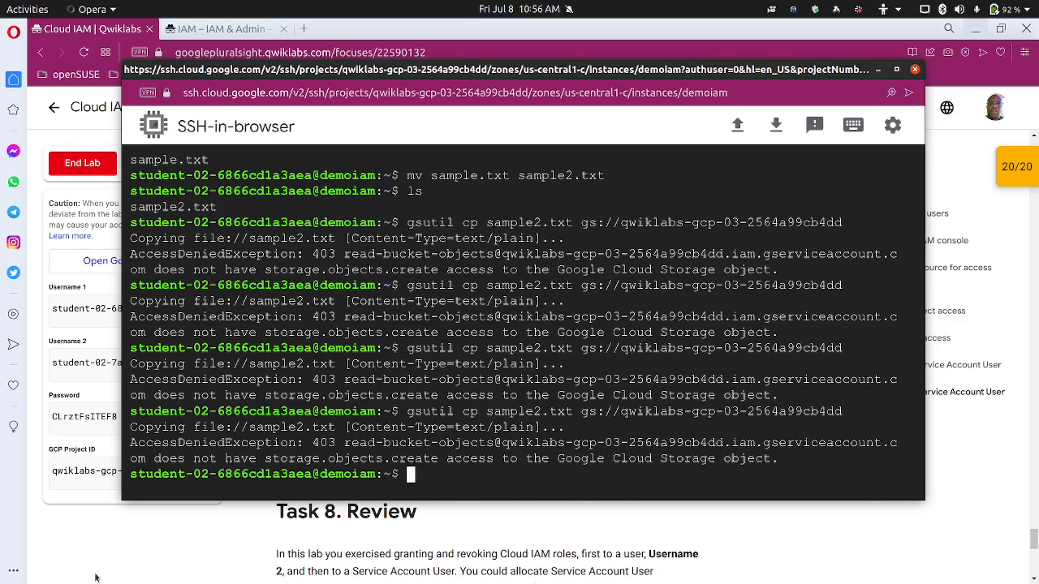
Clear the SSH terminal and rerun the sample2.txt upload once more
{"action": "left_click", "coordinate": [181, 539]}
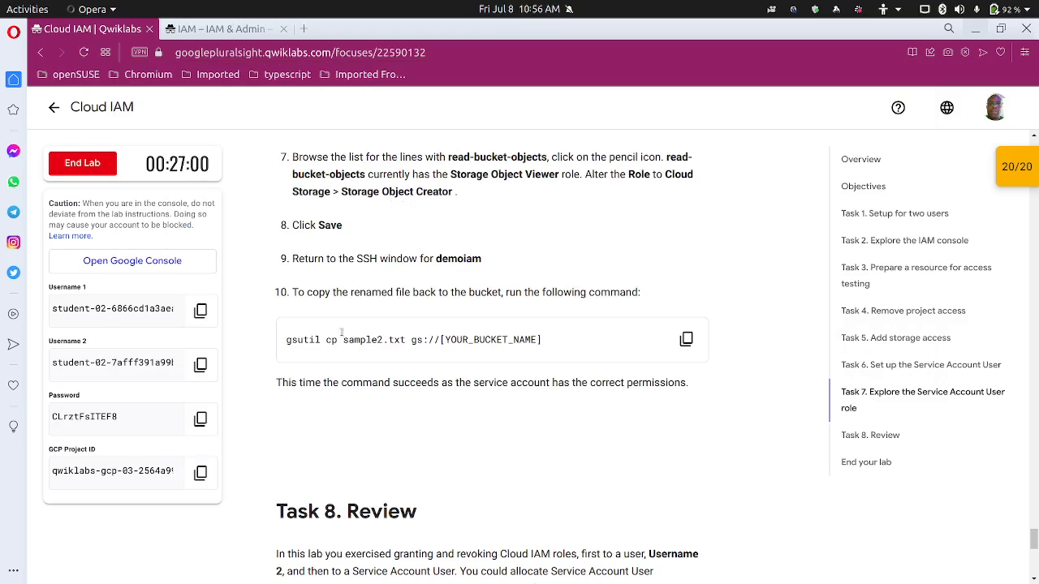
{"action": "mouse_move", "coordinate": [540, 559]}
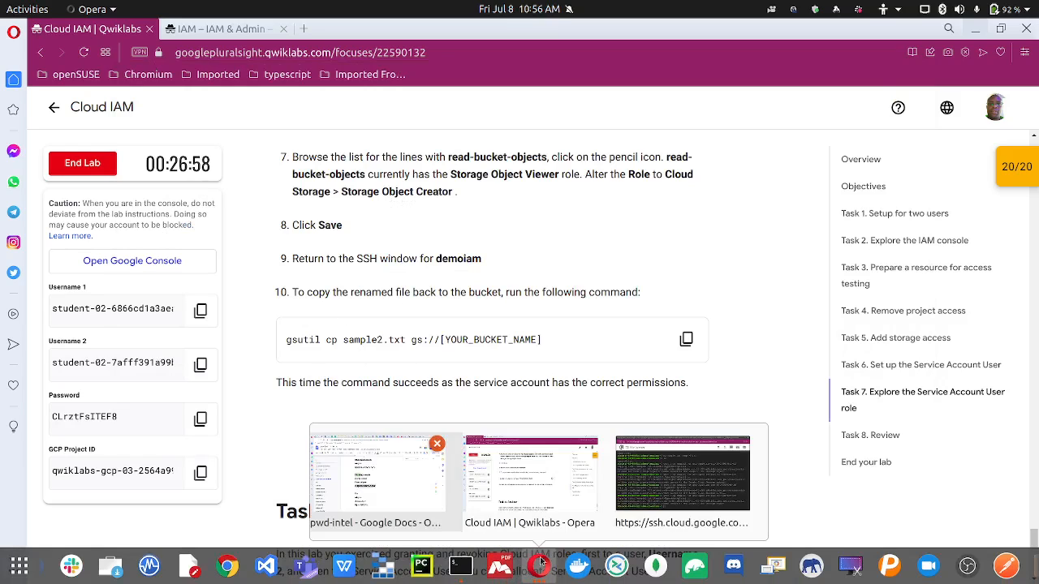
{"action": "left_click", "coordinate": [628, 482]}
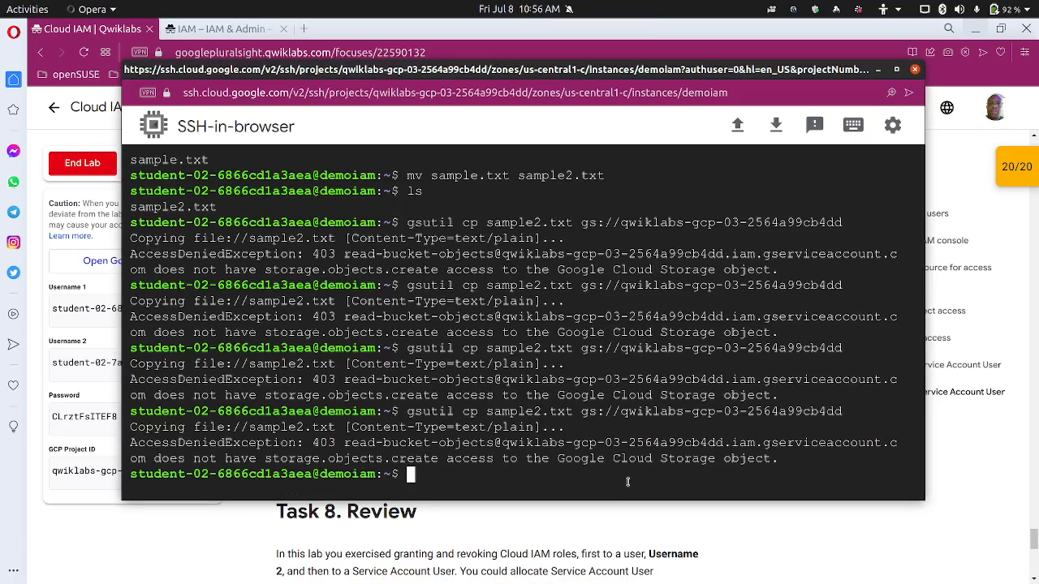
{"action": "type", "text": "clear"}
{"action": "key", "text": "Return"}
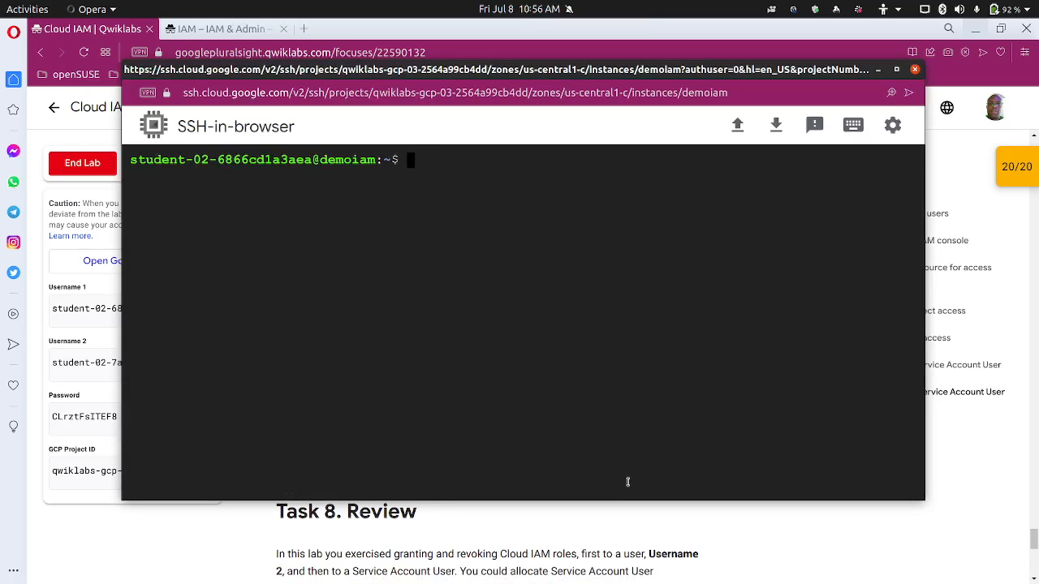
{"action": "key", "text": "Up"}
{"action": "key", "text": "Up"}
{"action": "key", "text": "Return"}
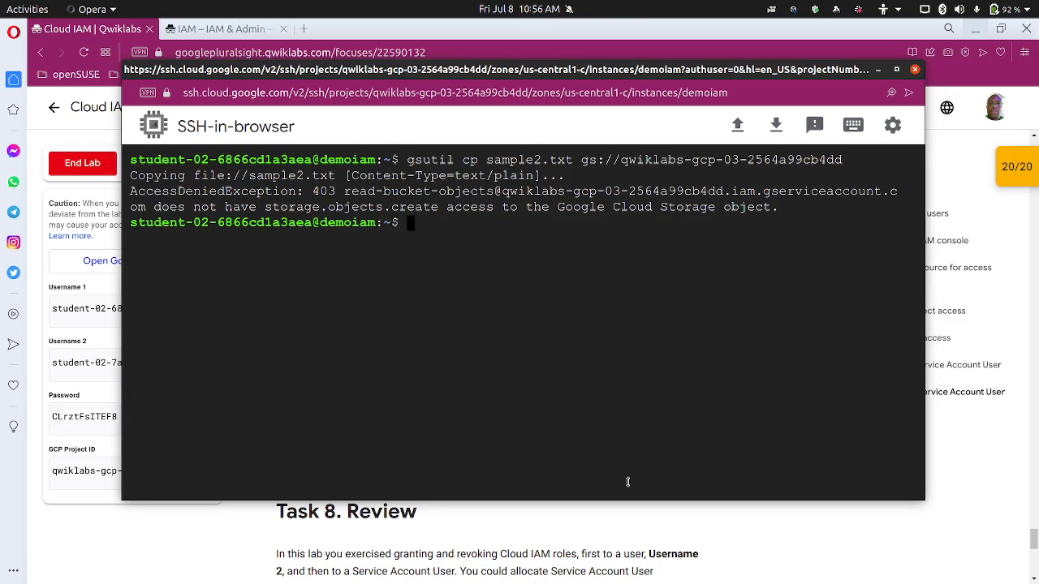
Scroll down the IAM principals list, then return to the Qwiklabs Task 7 instructions
{"action": "left_click", "coordinate": [227, 28]}
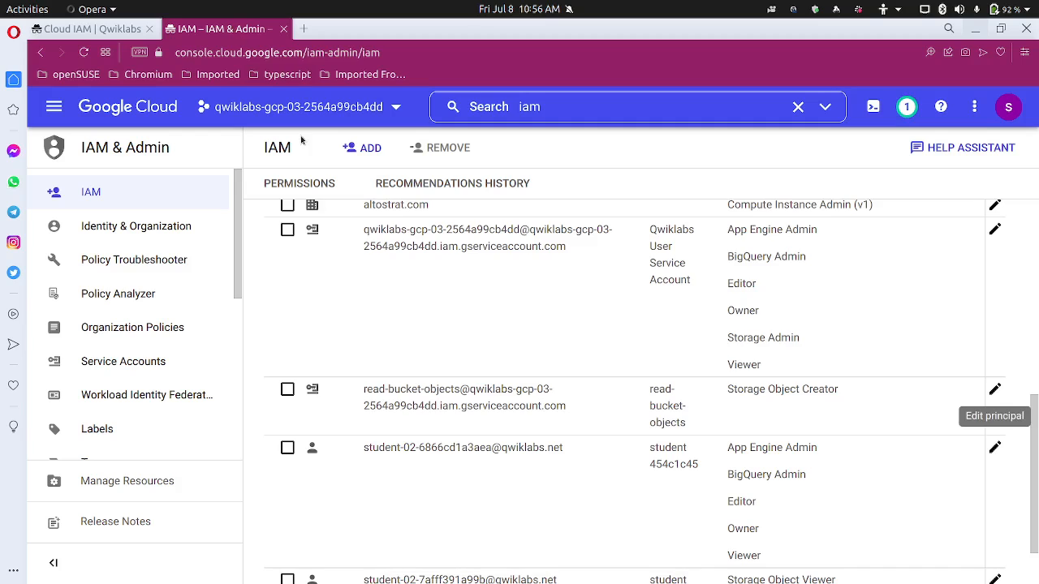
{"action": "scroll", "coordinate": [508, 415], "scroll_direction": "down", "scroll_amount": 2}
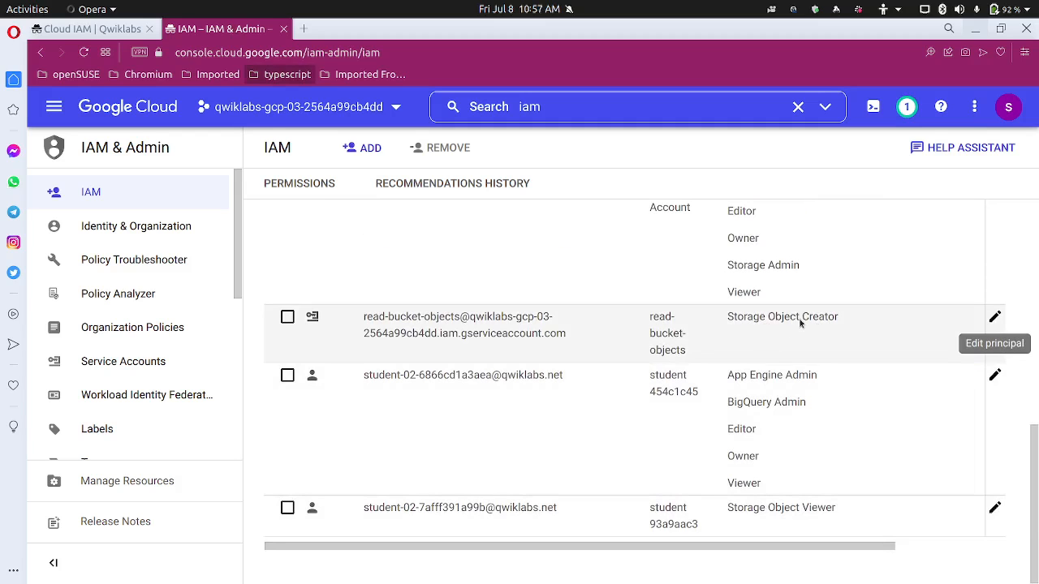
{"action": "left_click", "coordinate": [106, 29]}
Retry the sample2.txt upload in the SSH terminal, hit 403 again, and close the SSH window
{"action": "scroll", "coordinate": [398, 321], "scroll_direction": "up", "scroll_amount": 1}
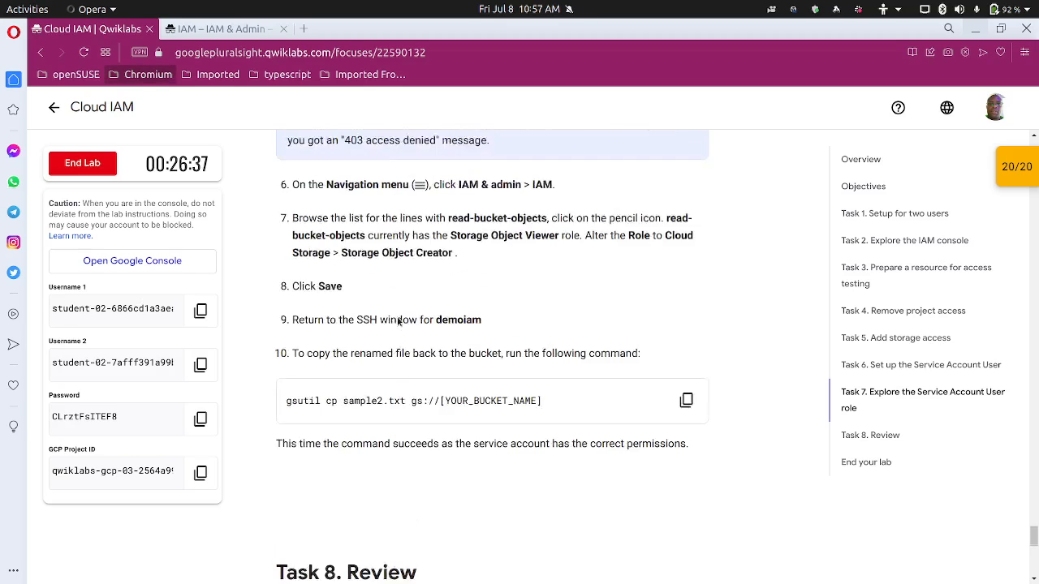
{"action": "scroll", "coordinate": [398, 322], "scroll_direction": "up", "scroll_amount": 1}
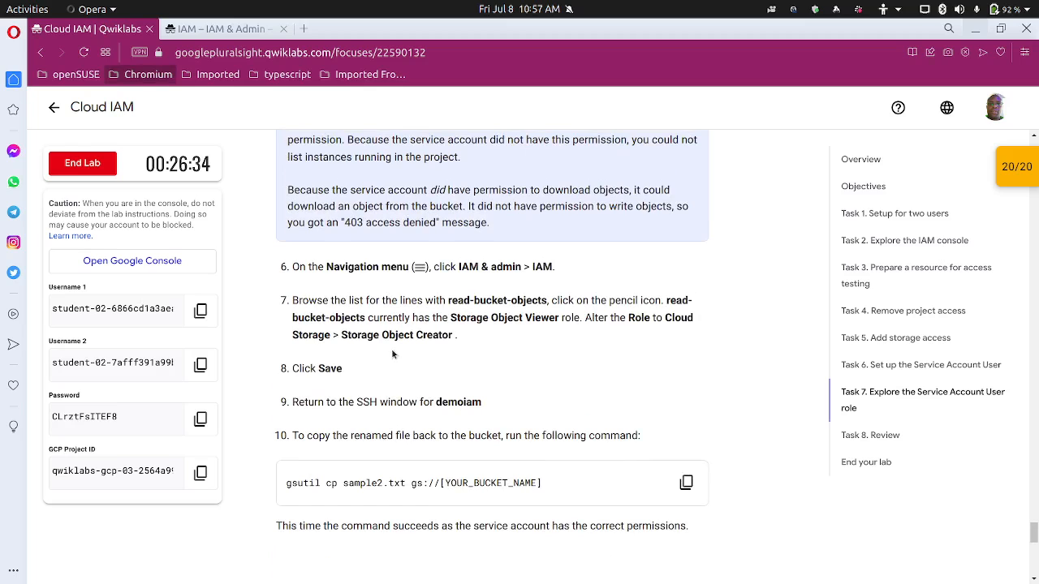
{"action": "scroll", "coordinate": [431, 323], "scroll_direction": "down", "scroll_amount": 2}
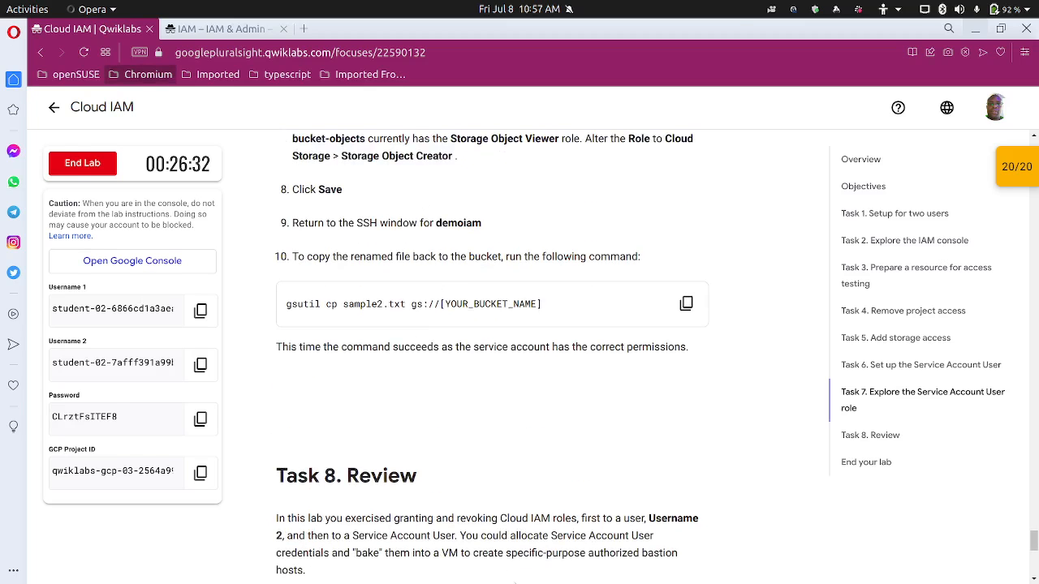
{"action": "mouse_move", "coordinate": [515, 583]}
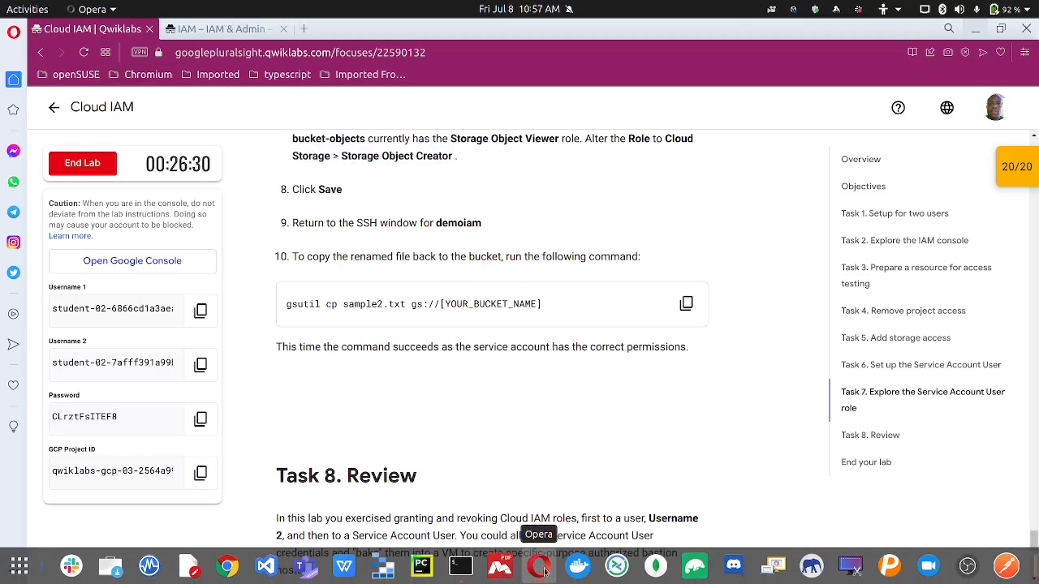
{"action": "left_click", "coordinate": [536, 568]}
{"action": "left_click", "coordinate": [637, 490]}
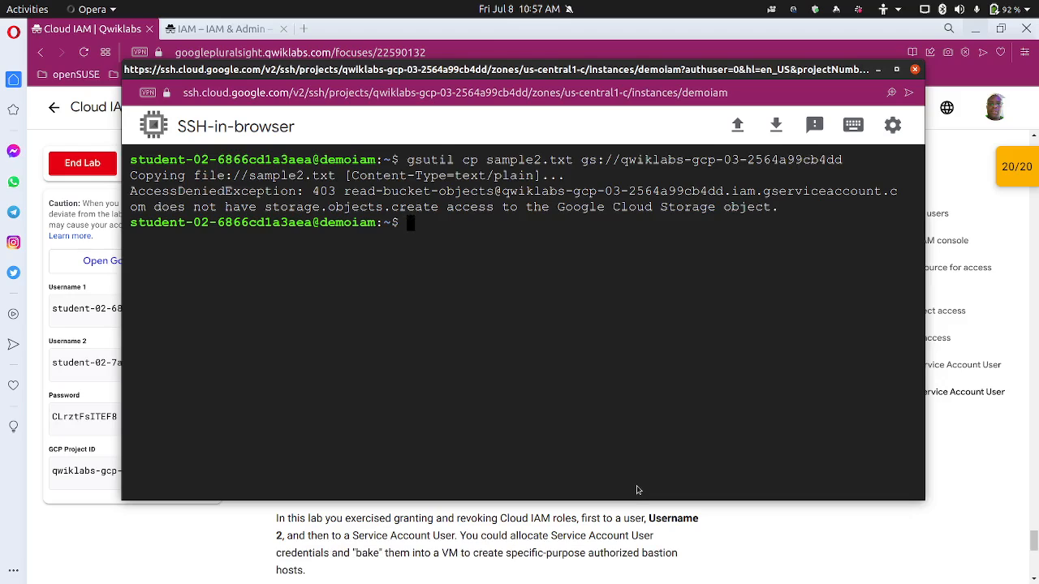
{"action": "key", "text": "Up"}
{"action": "key", "text": "Return"}
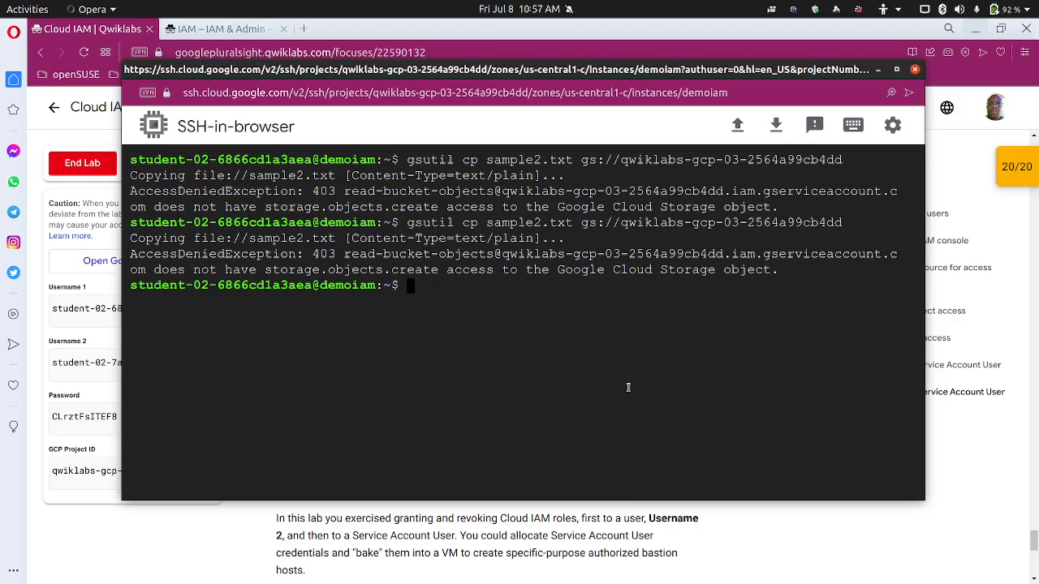
{"action": "left_click", "coordinate": [914, 72]}
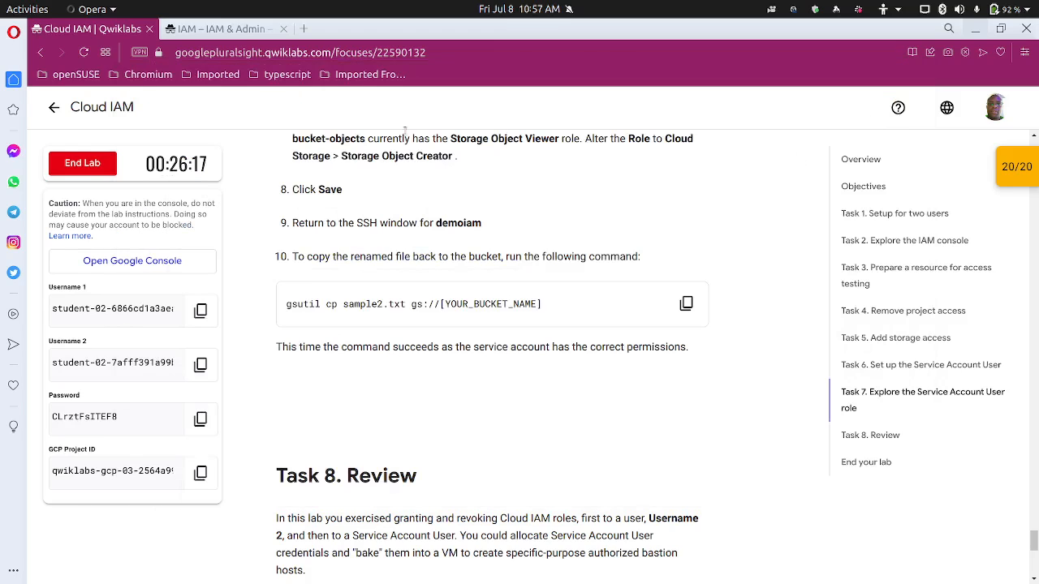
Search the console for 'instances' and open the VM instances page
{"action": "left_click", "coordinate": [207, 30]}
{"action": "left_click", "coordinate": [555, 107]}
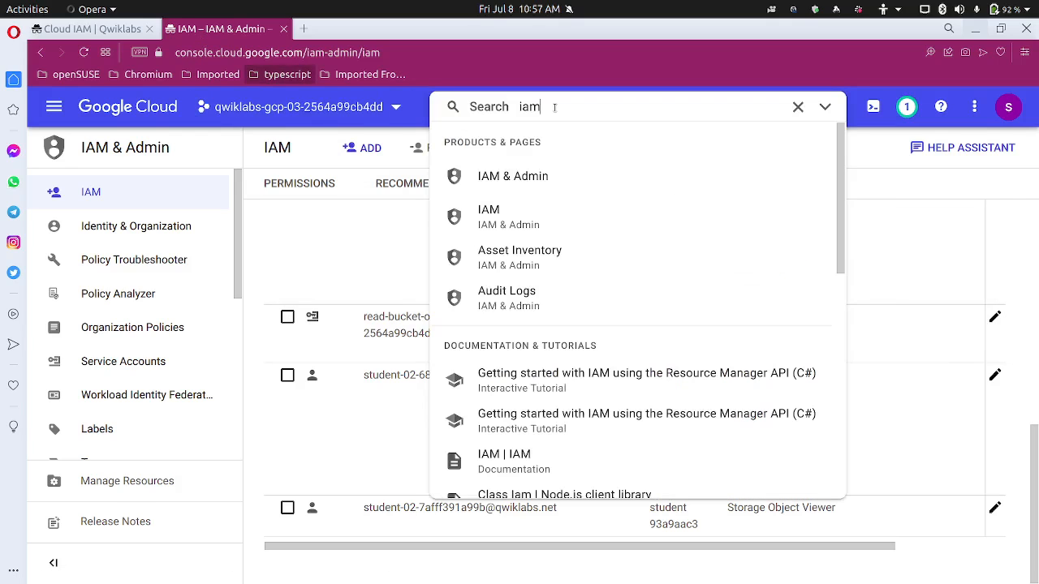
{"action": "key", "text": "BackSpace"}
{"action": "key", "text": "BackSpace"}
{"action": "key", "text": "BackSpace"}
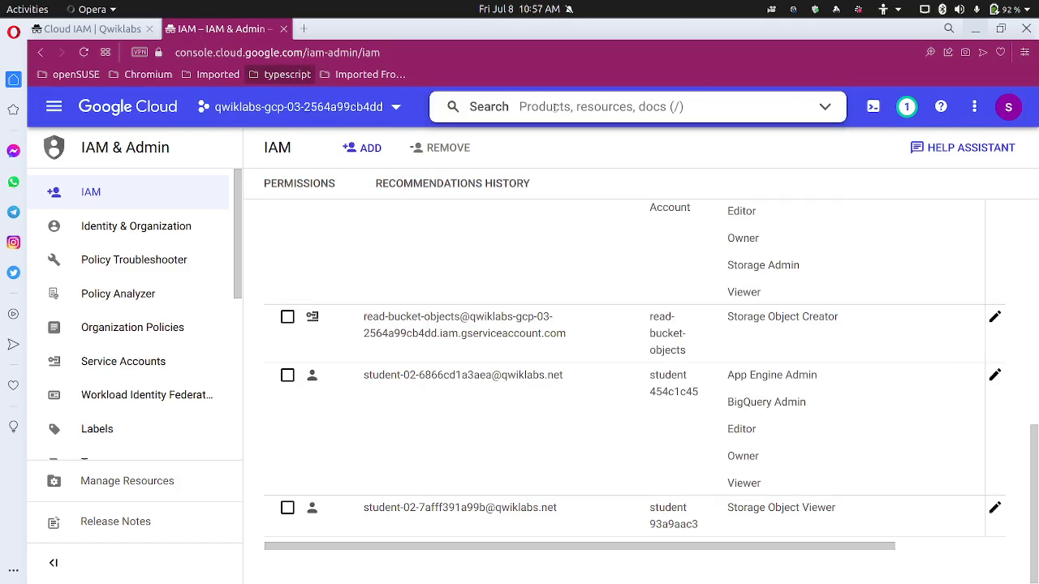
{"action": "type", "text": "ns"}
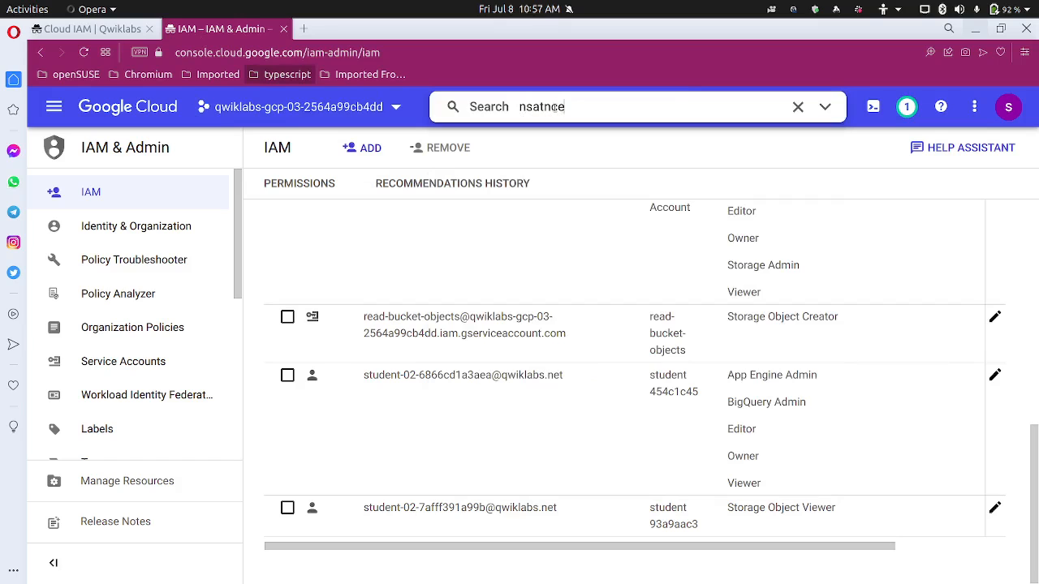
{"action": "type", "text": "atnce"}
{"action": "left_click", "coordinate": [528, 138]}
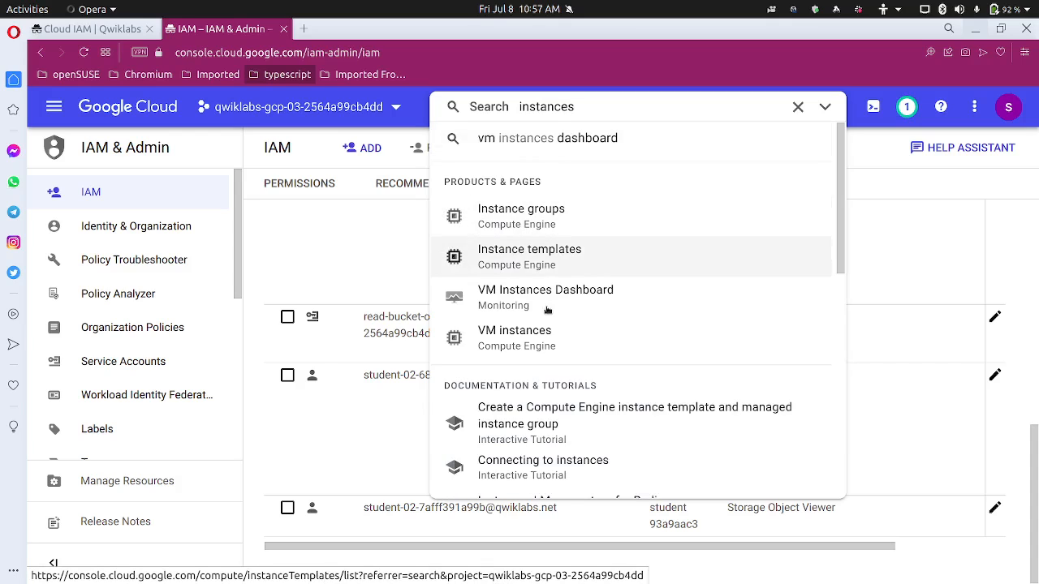
{"action": "left_click", "coordinate": [528, 336]}
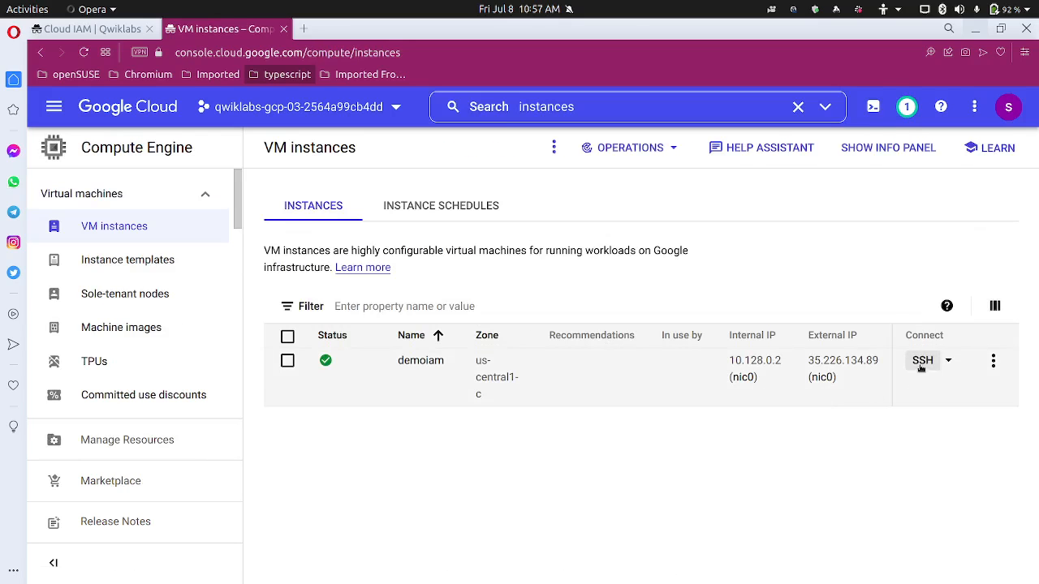
Open a new SSH session to the demoiam VM and start typing the gsutil cp command
{"action": "left_click", "coordinate": [922, 362]}
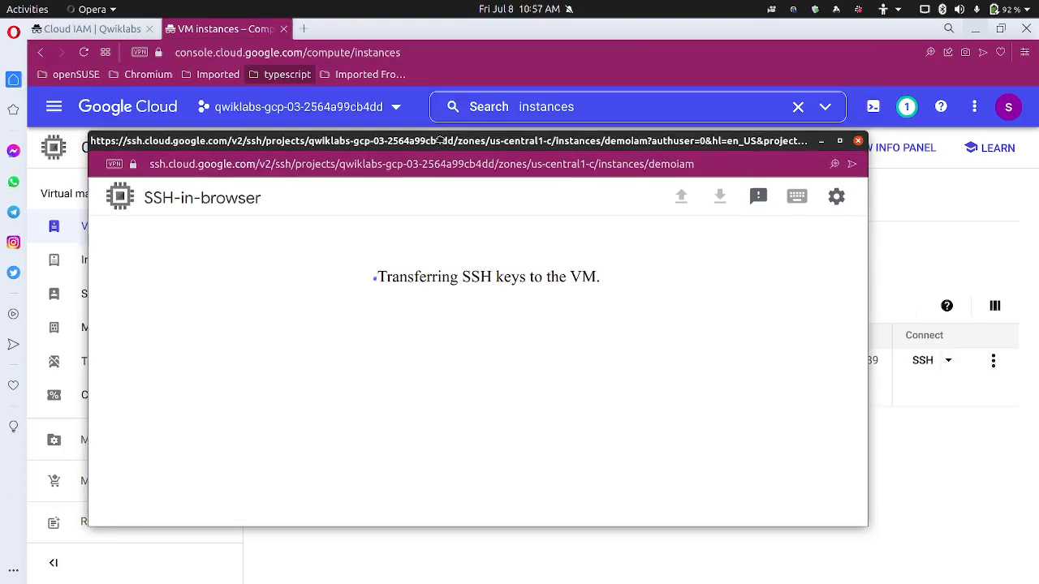
{"action": "left_click_drag", "start_coordinate": [485, 119], "coordinate": [482, 99]}
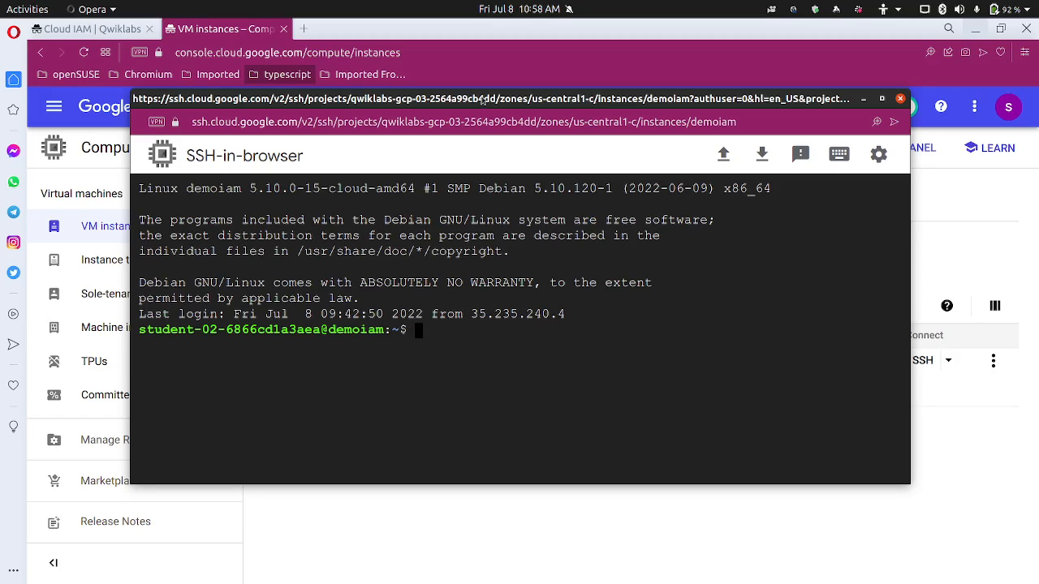
{"action": "type", "text": "gsuil cp sa"}
Complete the command as cp sample2.txt gs:// with the pasted project ID and run it
{"action": "key", "text": "Tab"}
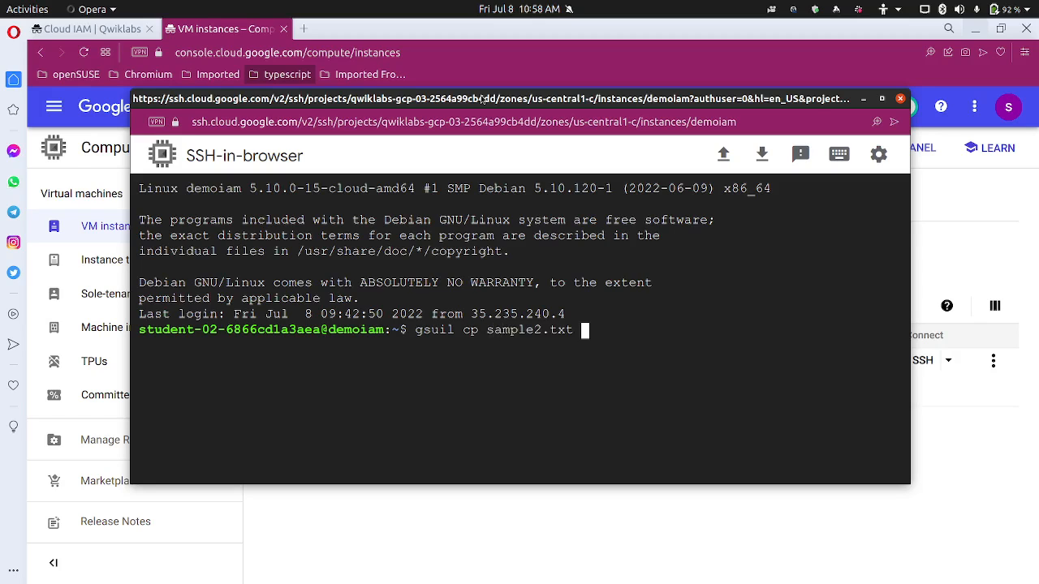
{"action": "type", "text": "gs://"}
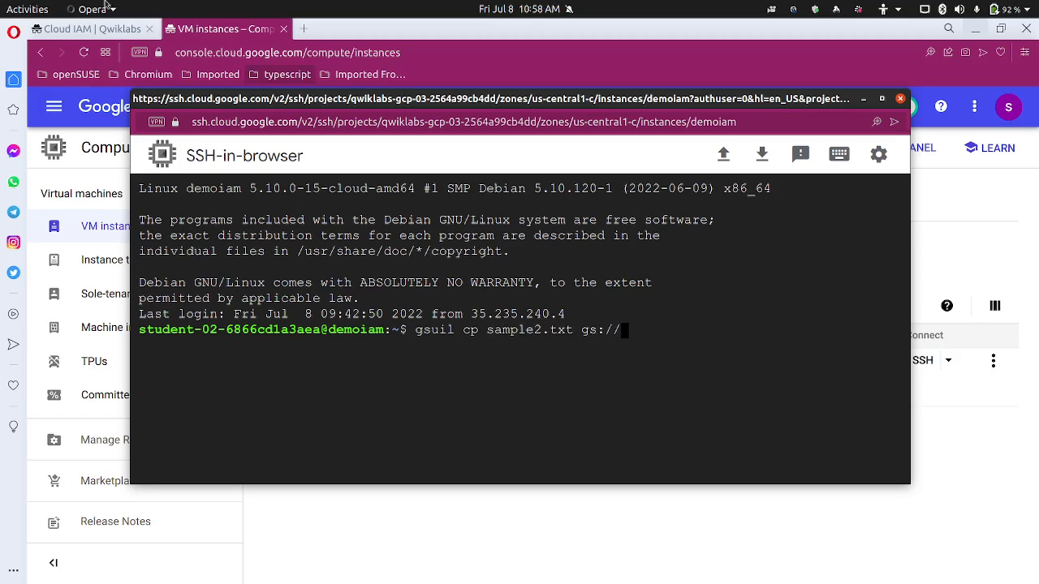
{"action": "left_click", "coordinate": [113, 37]}
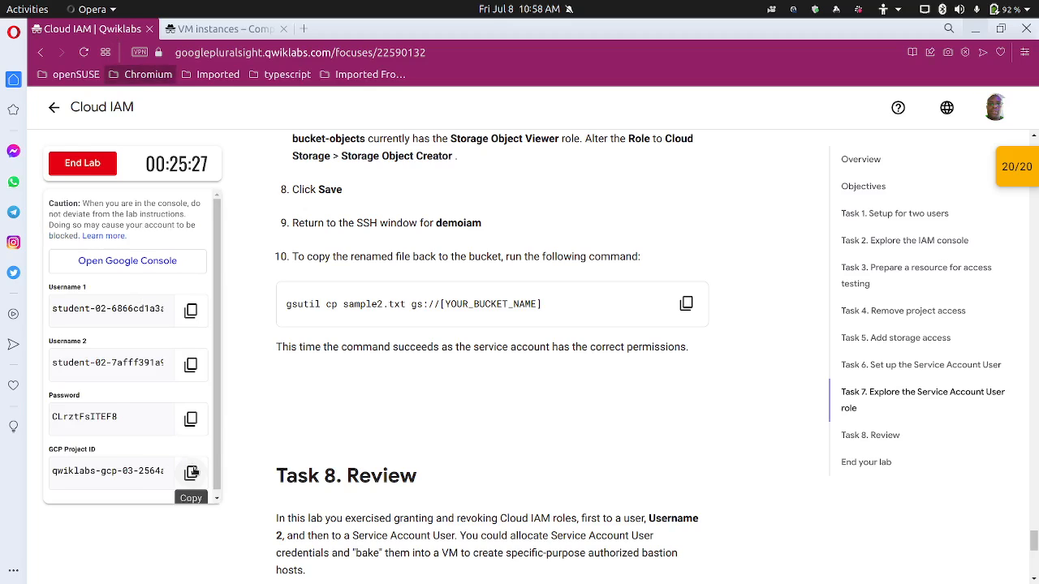
{"action": "left_click", "coordinate": [201, 472]}
{"action": "mouse_move", "coordinate": [430, 581]}
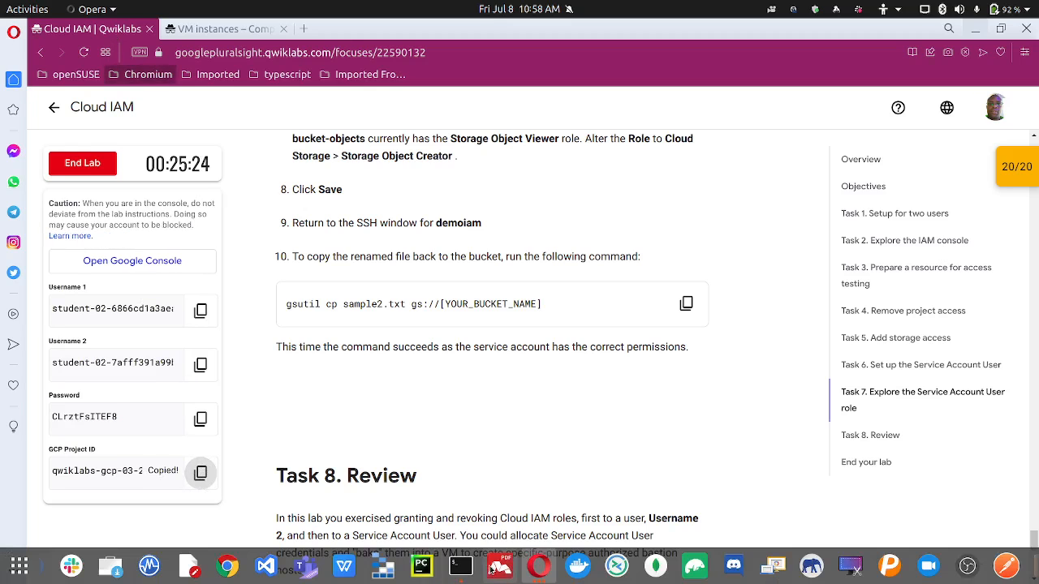
{"action": "mouse_move", "coordinate": [542, 568]}
{"action": "left_click", "coordinate": [657, 485]}
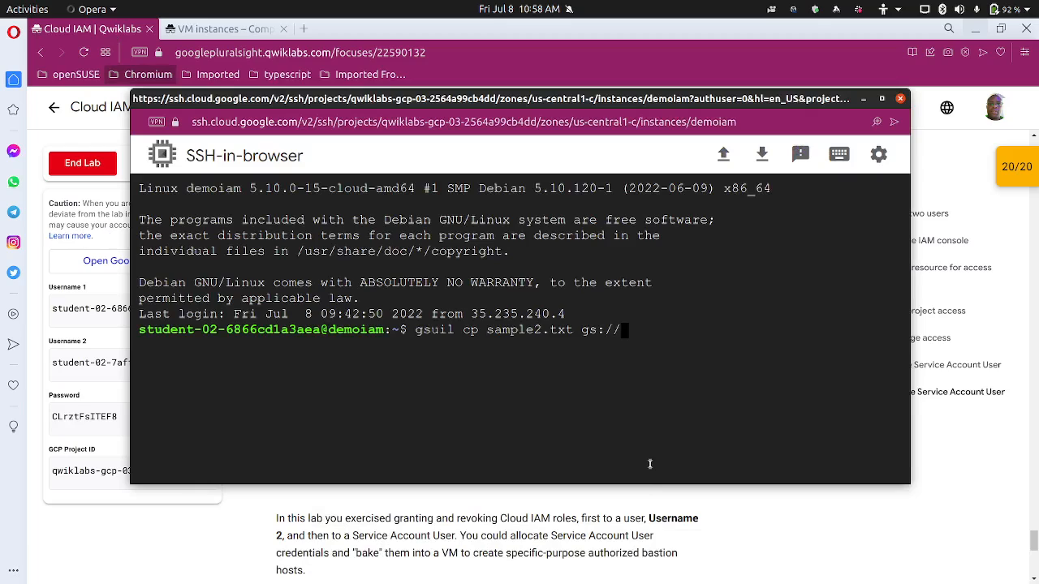
{"action": "key", "text": "ctrl+v"}
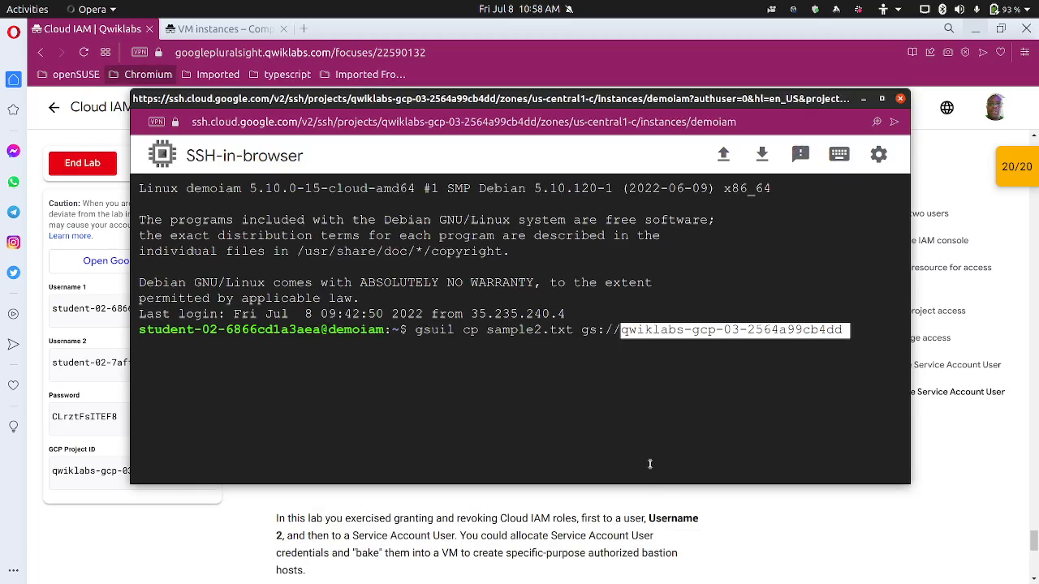
{"action": "key", "text": "Return"}
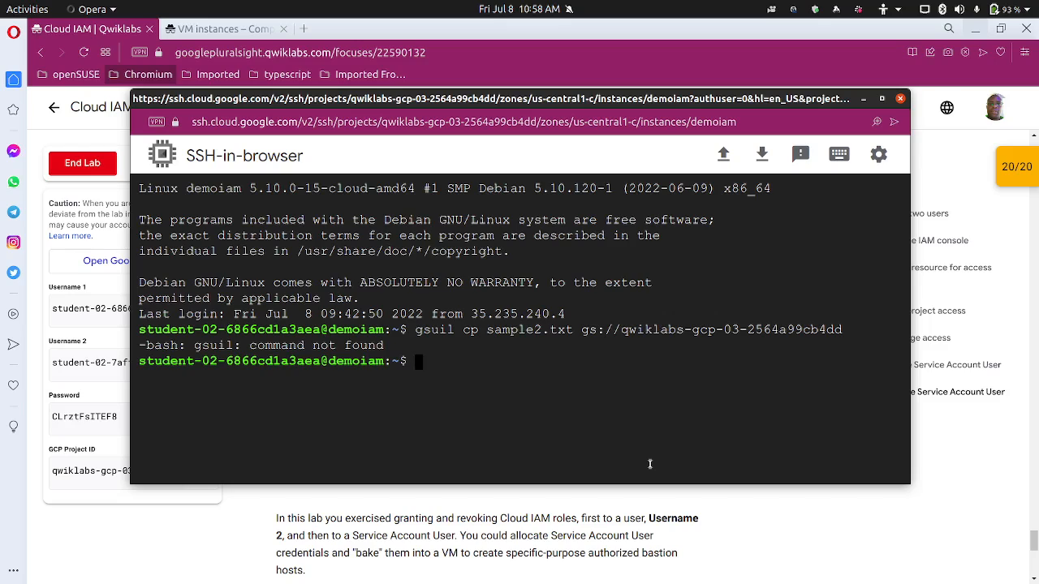
Correct the misspelled gsutil command name and rerun, uploading sample2.txt (19.4 KiB) successfully
{"action": "key", "text": "Up"}
{"action": "key", "text": "Left"}
{"action": "key", "text": "Left"}
{"action": "key", "text": "Left"}
{"action": "key", "text": "Left"}
{"action": "key", "text": "Left"}
{"action": "key", "text": "Left"}
{"action": "key", "text": "Left"}
{"action": "key", "text": "Left"}
{"action": "key", "text": "Left"}
{"action": "key", "text": "Left"}
{"action": "key", "text": "Left"}
{"action": "key", "text": "Left"}
{"action": "key", "text": "Left"}
{"action": "key", "text": "Left"}
{"action": "key", "text": "Left"}
{"action": "key", "text": "Left"}
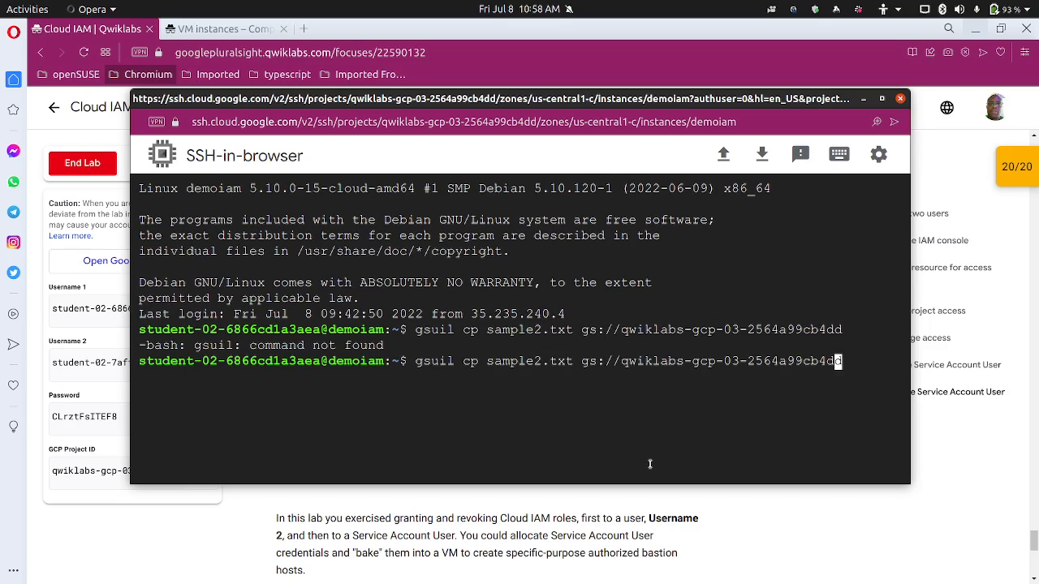
{"action": "key", "text": "Left"}
{"action": "key", "text": "Left"}
{"action": "key", "text": "Left"}
{"action": "key", "text": "Left"}
{"action": "key", "text": "Left"}
{"action": "key", "text": "Left"}
{"action": "key", "text": "Left"}
{"action": "key", "text": "Left"}
{"action": "key", "text": "Left"}
{"action": "key", "text": "Left"}
{"action": "key", "text": "Left"}
{"action": "key", "text": "Left"}
{"action": "key", "text": "Left"}
{"action": "key", "text": "Left"}
{"action": "key", "text": "Left"}
{"action": "key", "text": "Left"}
{"action": "key", "text": "Left"}
{"action": "key", "text": "Left"}
{"action": "key", "text": "Left"}
{"action": "key", "text": "Left"}
{"action": "key", "text": "Right"}
{"action": "key", "text": "Right"}
{"action": "key", "text": "Right"}
{"action": "type", "text": "t"}
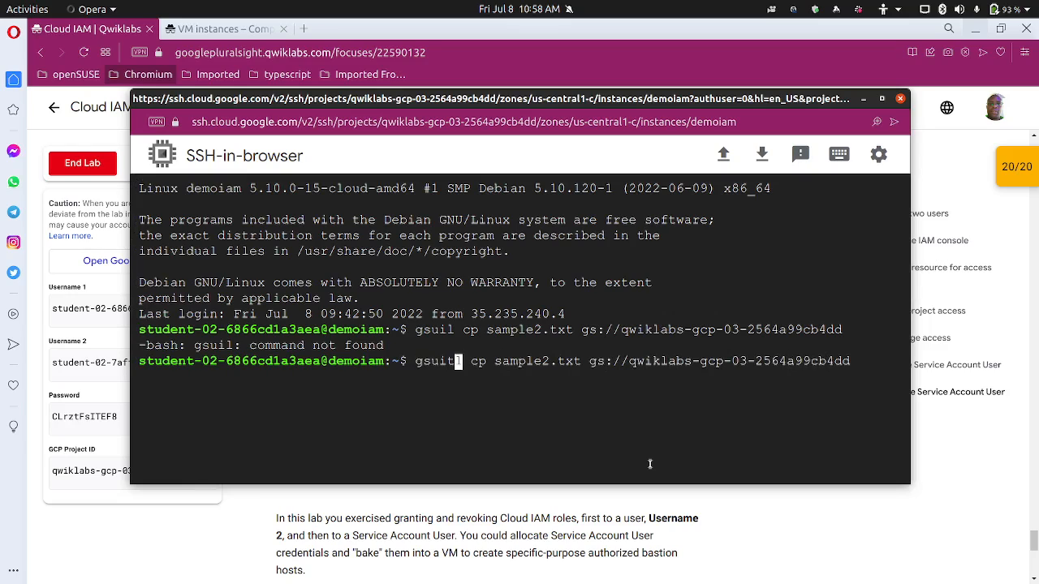
{"action": "key", "text": "Return"}
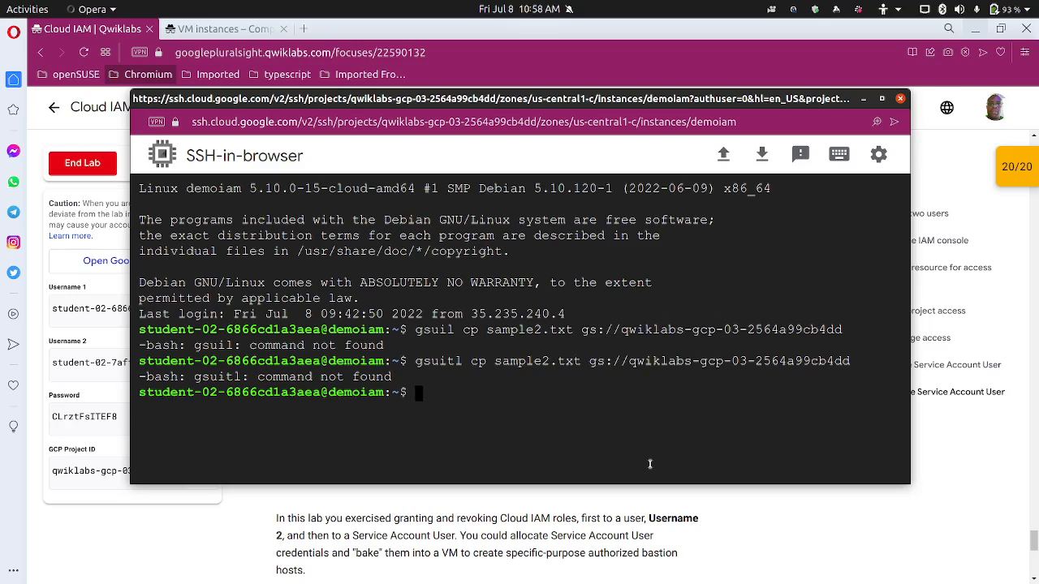
{"action": "key", "text": "Up"}
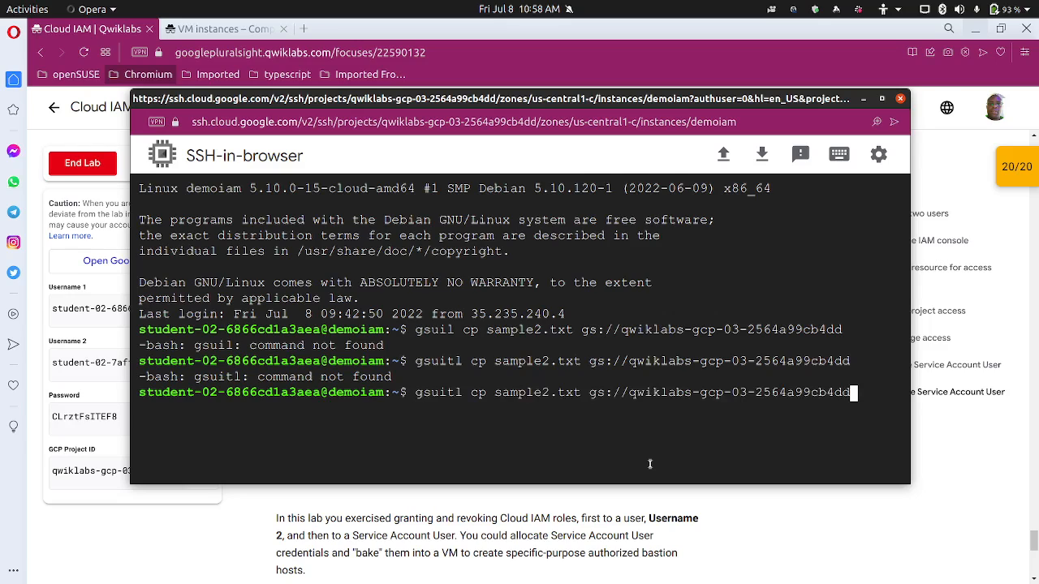
{"action": "key", "text": "Left"}
{"action": "key", "text": "Left"}
{"action": "key", "text": "Left"}
{"action": "key", "text": "Left"}
{"action": "key", "text": "Left"}
{"action": "key", "text": "Left"}
{"action": "key", "text": "Left"}
{"action": "key", "text": "Left"}
{"action": "key", "text": "Left"}
{"action": "key", "text": "Left"}
{"action": "key", "text": "Left"}
{"action": "key", "text": "Left"}
{"action": "key", "text": "Left"}
{"action": "key", "text": "Left"}
{"action": "key", "text": "Left"}
{"action": "key", "text": "Left"}
{"action": "key", "text": "Left"}
{"action": "key", "text": "Left"}
{"action": "key", "text": "Left"}
{"action": "key", "text": "Left"}
{"action": "key", "text": "Left"}
{"action": "key", "text": "Right"}
{"action": "key", "text": "Right"}
{"action": "key", "text": "Right"}
{"action": "key", "text": "Right"}
{"action": "key", "text": "Right"}
{"action": "key", "text": "BackSpace"}
{"action": "key", "text": "BackSpace"}
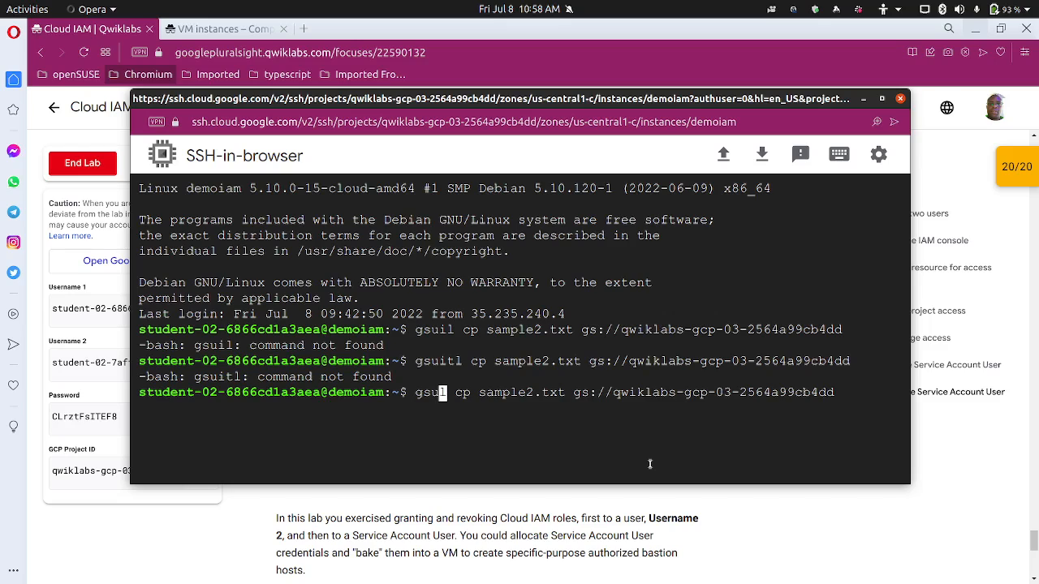
{"action": "type", "text": "ti"}
{"action": "key", "text": "Return"}
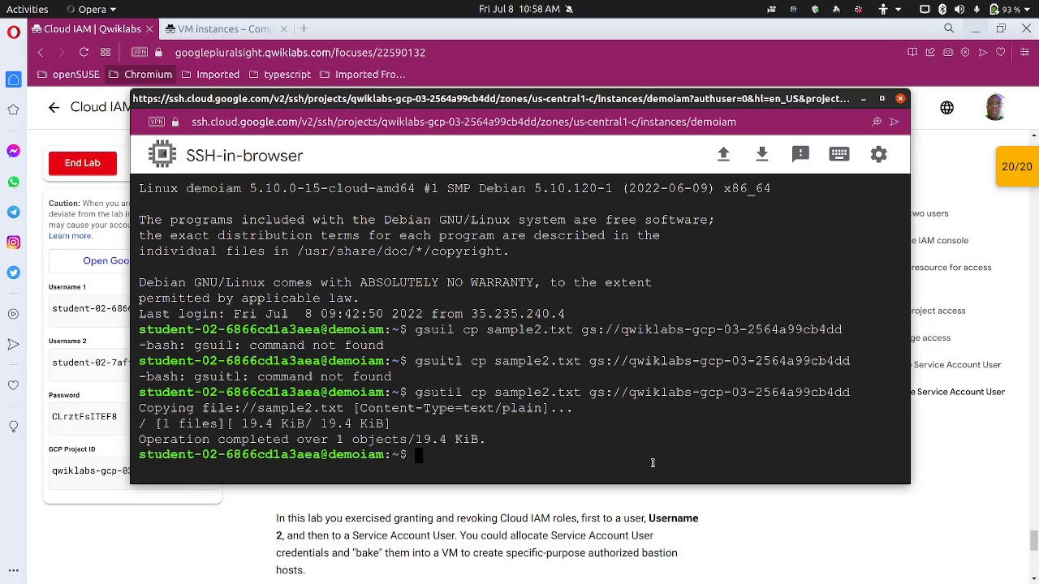
Run ls in the home directory, then try gsutil ls on the project's bucket
{"action": "type", "text": "ls"}
{"action": "key", "text": "Return"}
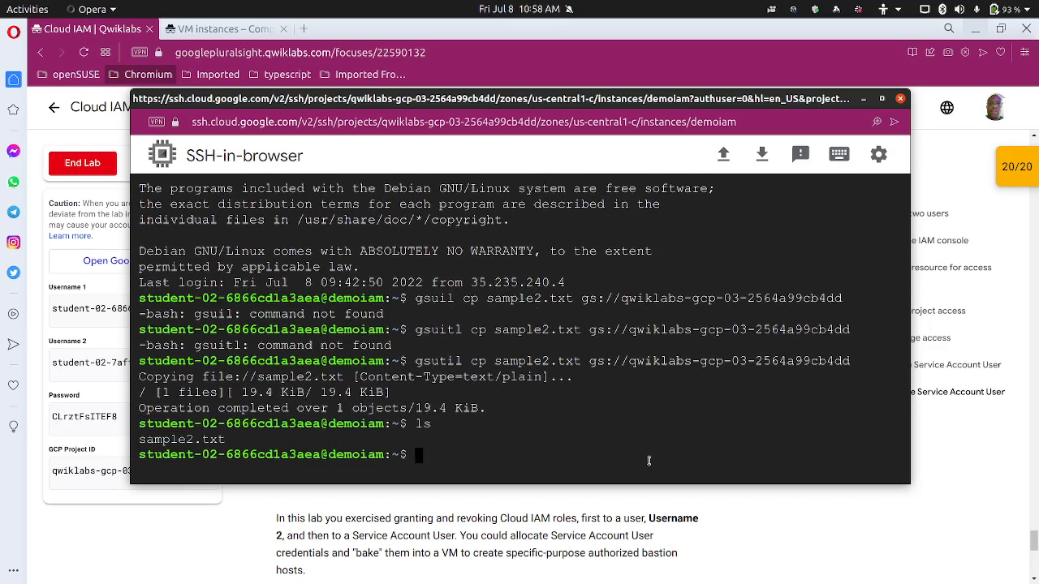
{"action": "type", "text": "gd"}
{"action": "key", "text": "BackSpace"}
{"action": "type", "text": "sutil ls"}
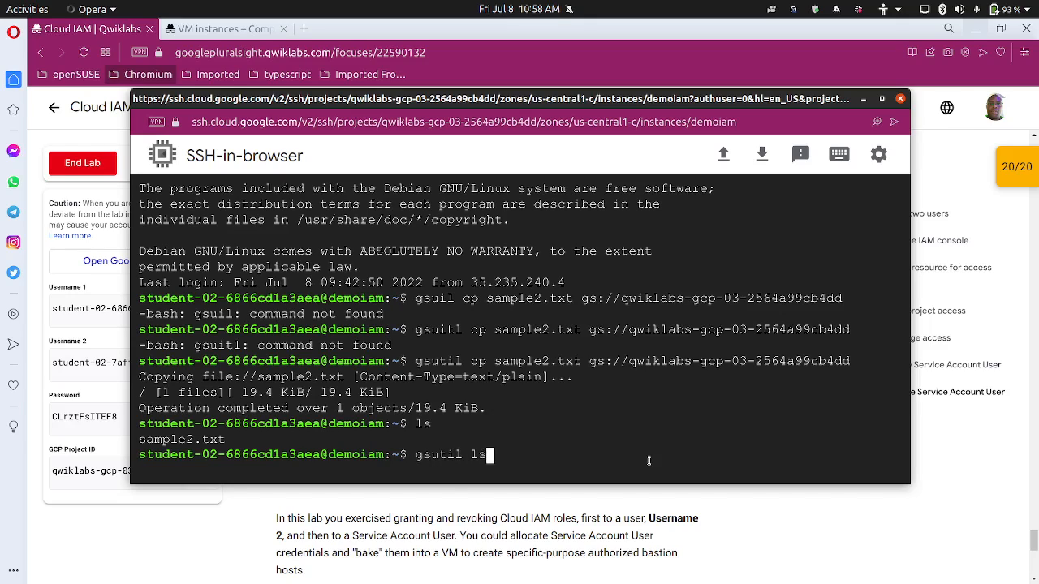
{"action": "type", "text": " gs://"}
{"action": "key", "text": "ctrl+v"}
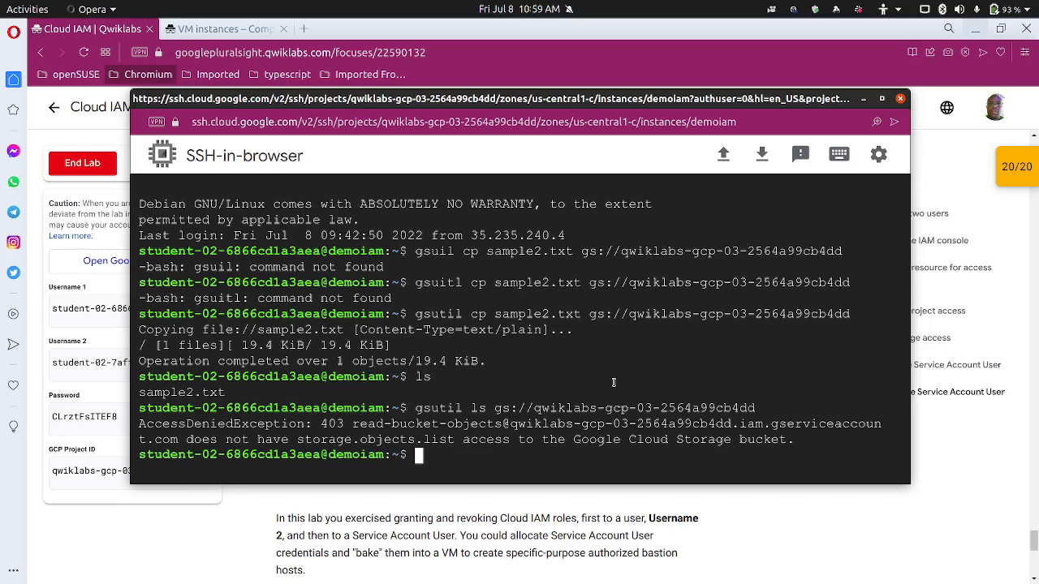
Close the SSH session window and the VM instances tab
{"action": "left_click", "coordinate": [901, 99]}
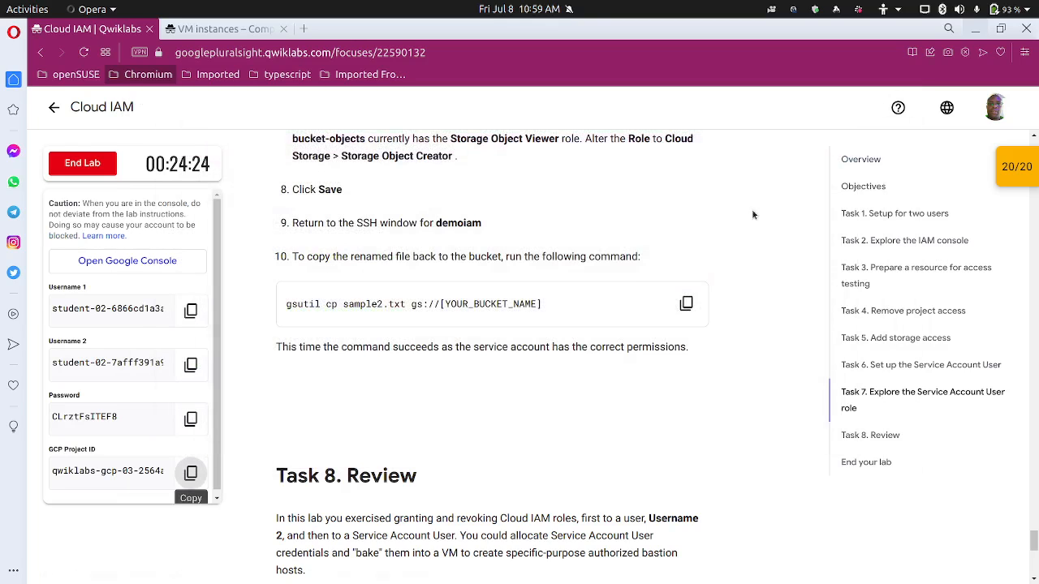
{"action": "scroll", "coordinate": [628, 281], "scroll_direction": "down", "scroll_amount": 5}
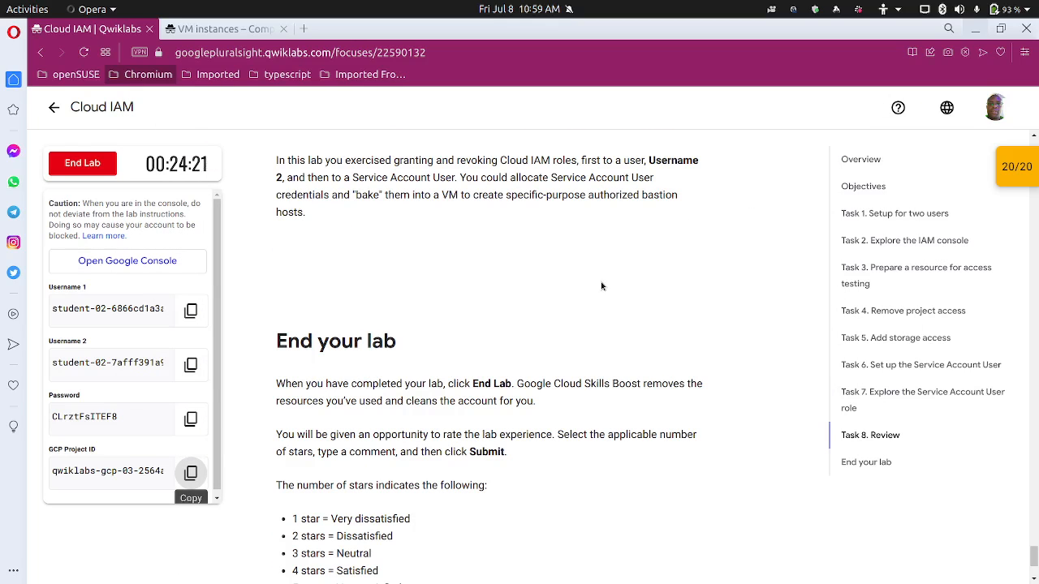
{"action": "left_click", "coordinate": [280, 36]}
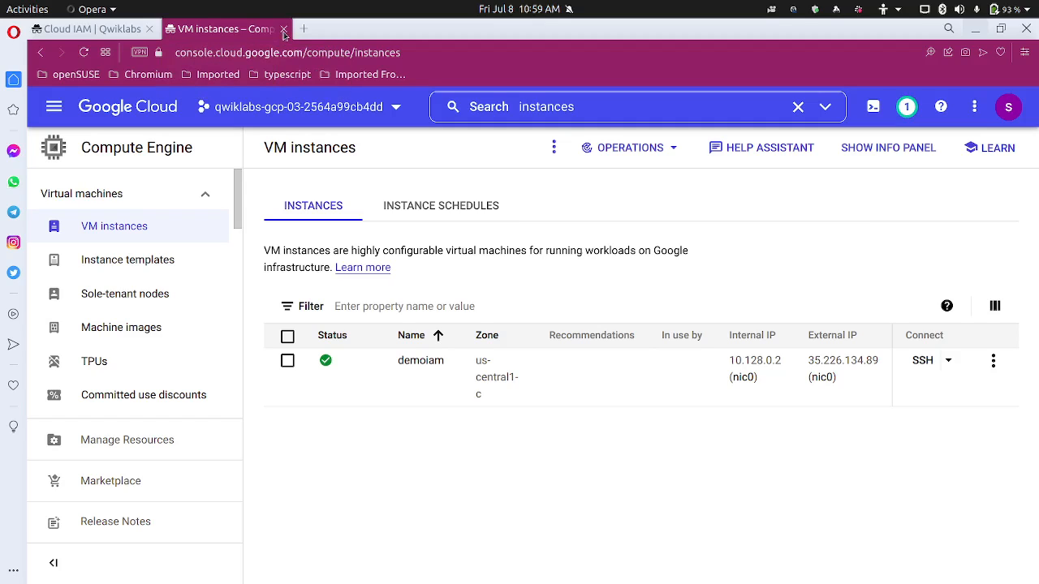
{"action": "key", "text": "ctrl+w"}
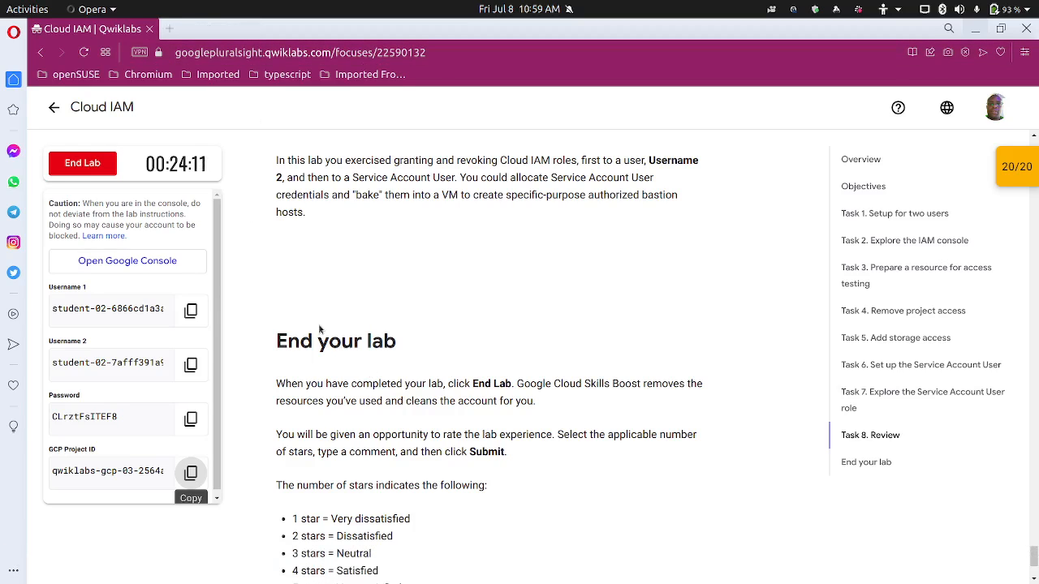
End the lab, confirm, and submit a five-star rating
{"action": "left_click", "coordinate": [91, 169]}
{"action": "left_click", "coordinate": [681, 389]}
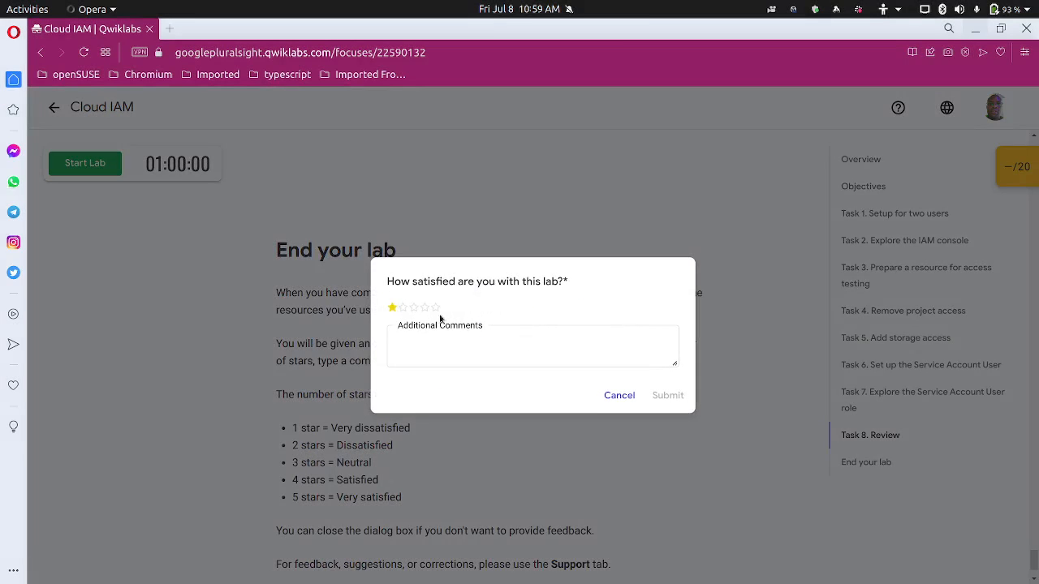
{"action": "left_click", "coordinate": [436, 307]}
{"action": "left_click", "coordinate": [657, 396]}
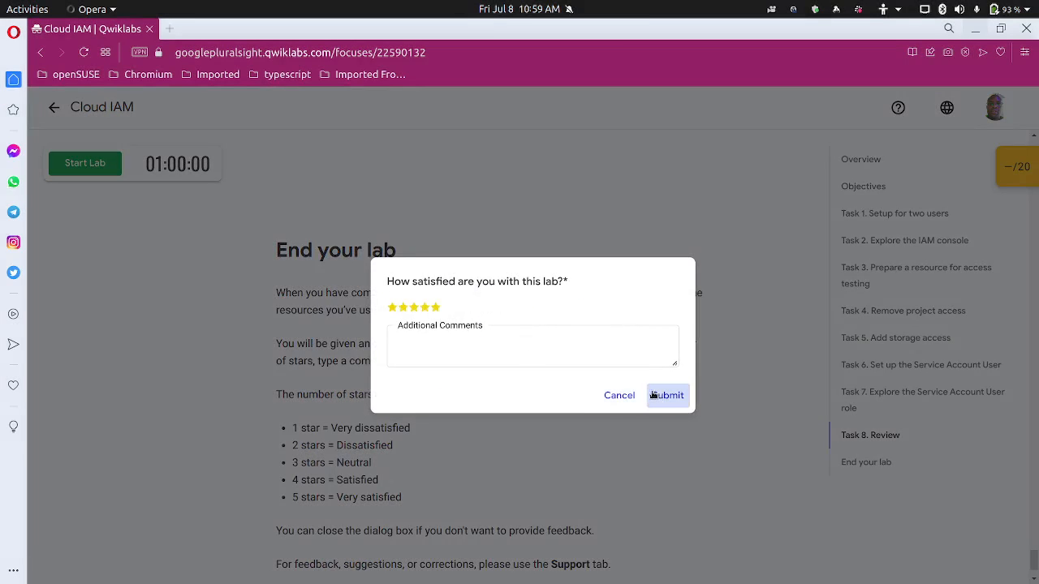